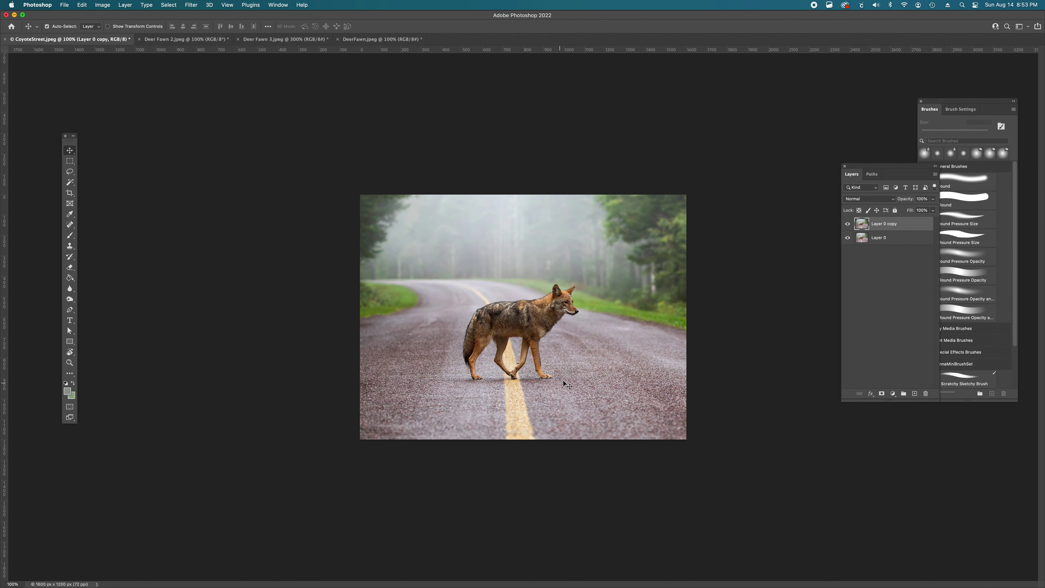
Lasso the pavement in front of the coyote, copy it to a new layer, and check the patch in isolation.
{"action": "left_click", "coordinate": [541, 338], "text": "super"}
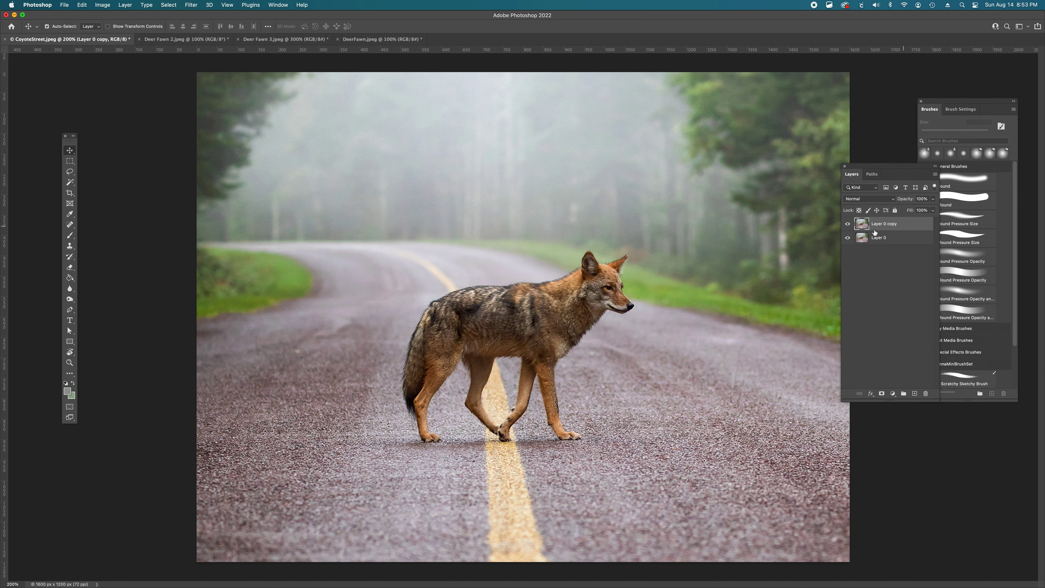
{"action": "key", "text": "l"}
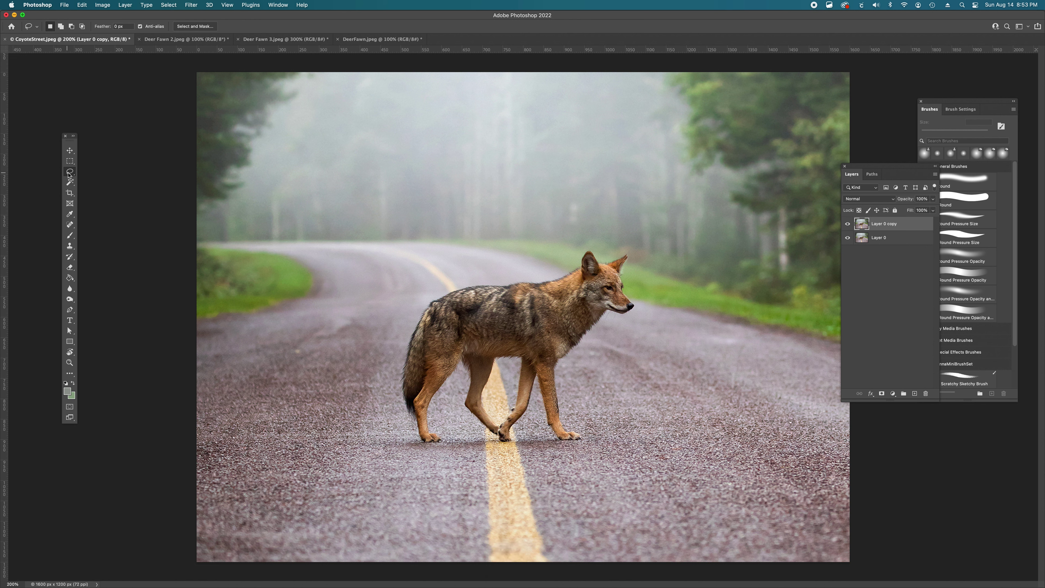
{"action": "left_click_drag", "start_coordinate": [69, 175], "coordinate": [107, 173]}
{"action": "mouse_move", "coordinate": [767, 344]}
{"action": "left_mouse_down"}
{"action": "mouse_move", "coordinate": [636, 324]}
{"action": "mouse_move", "coordinate": [564, 368]}
{"action": "mouse_move", "coordinate": [565, 421]}
{"action": "mouse_move", "coordinate": [587, 439]}
{"action": "mouse_move", "coordinate": [552, 456]}
{"action": "mouse_move", "coordinate": [559, 564]}
{"action": "mouse_move", "coordinate": [711, 577]}
{"action": "mouse_move", "coordinate": [777, 568]}
{"action": "mouse_move", "coordinate": [792, 545]}
{"action": "mouse_move", "coordinate": [795, 498]}
{"action": "mouse_move", "coordinate": [763, 346]}
{"action": "left_mouse_up"}
{"action": "right_click", "coordinate": [668, 400]}
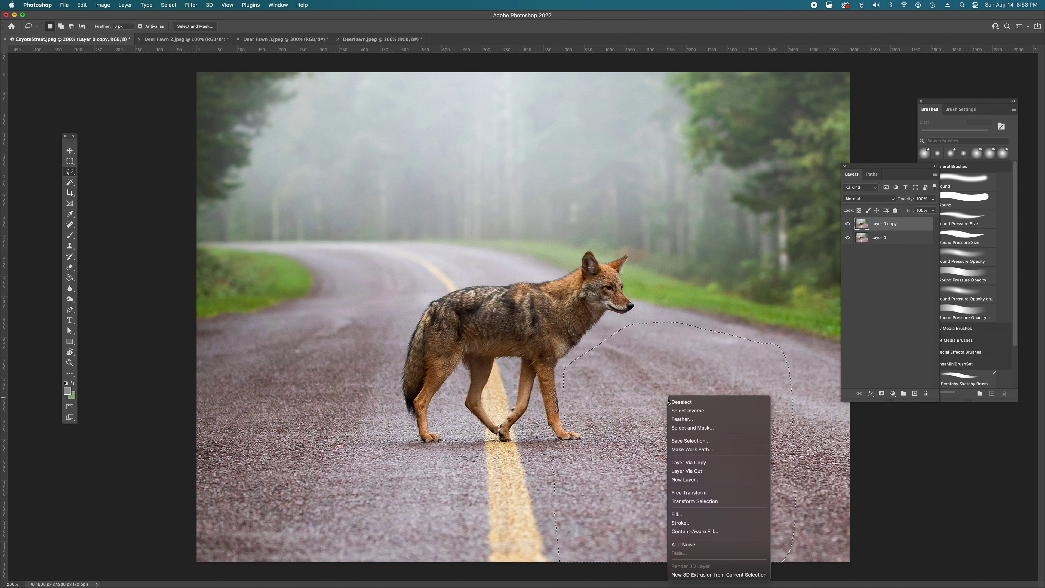
{"action": "left_click", "coordinate": [683, 463]}
{"action": "left_click_drag", "start_coordinate": [847, 237], "coordinate": [847, 252]}
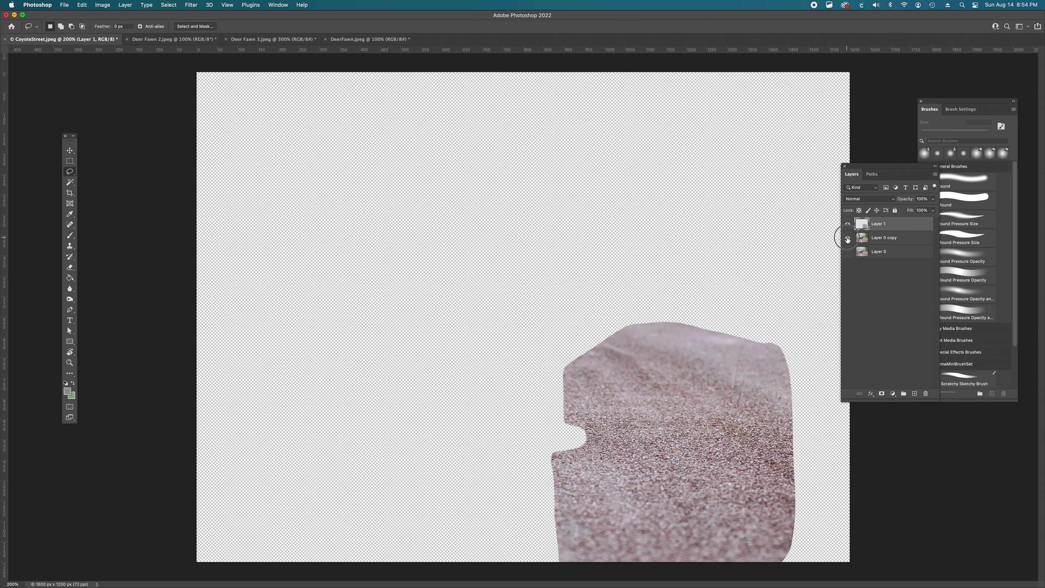
{"action": "left_click_drag", "start_coordinate": [848, 238], "coordinate": [848, 253]}
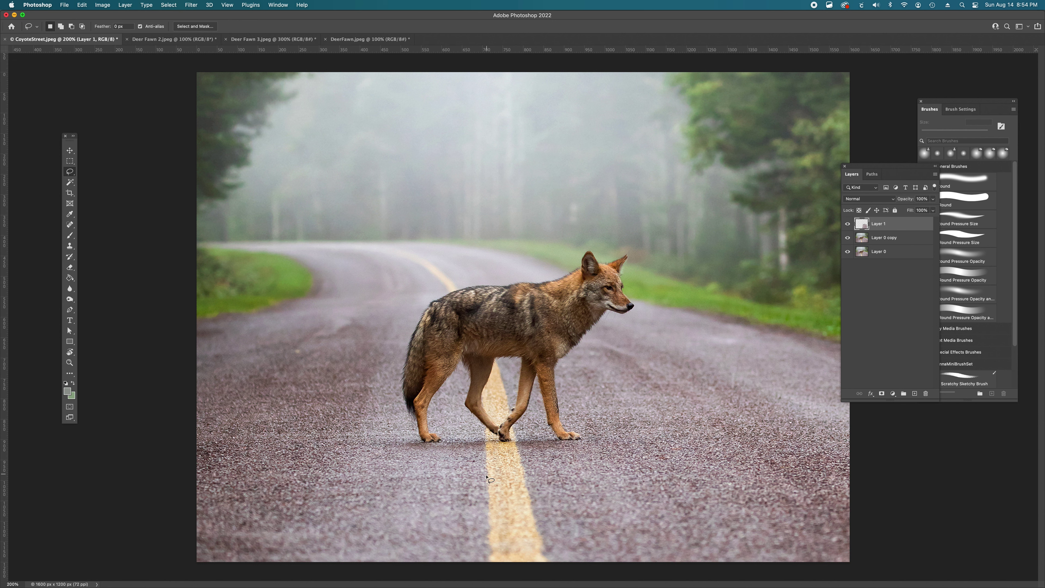
Move the copied pavement patch over the coyote's legs and the yellow line beneath them.
{"action": "key", "text": "v"}
{"action": "left_click_drag", "start_coordinate": [692, 450], "coordinate": [606, 355]}
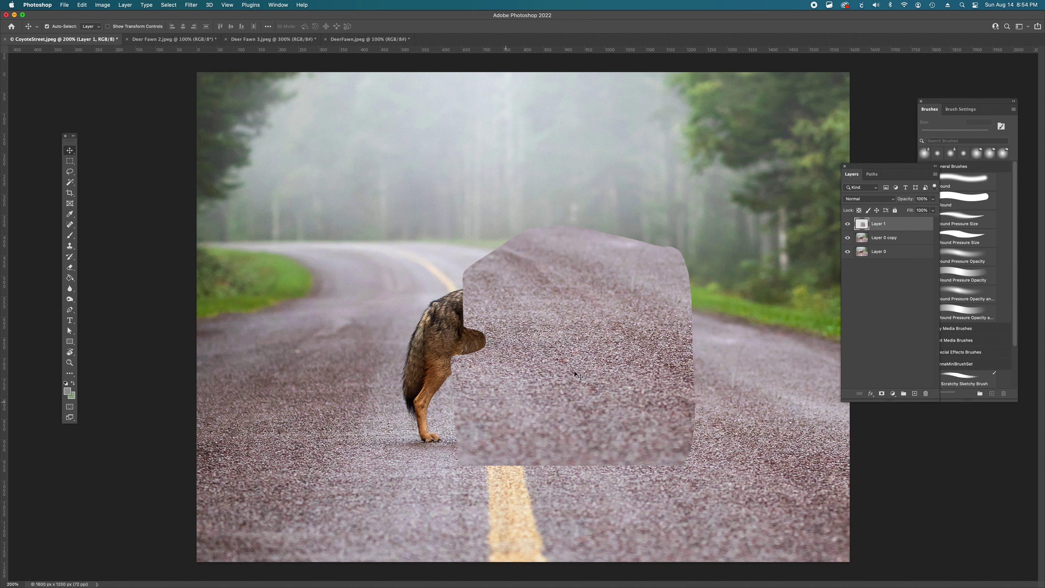
{"action": "left_click_drag", "start_coordinate": [574, 371], "coordinate": [540, 445]}
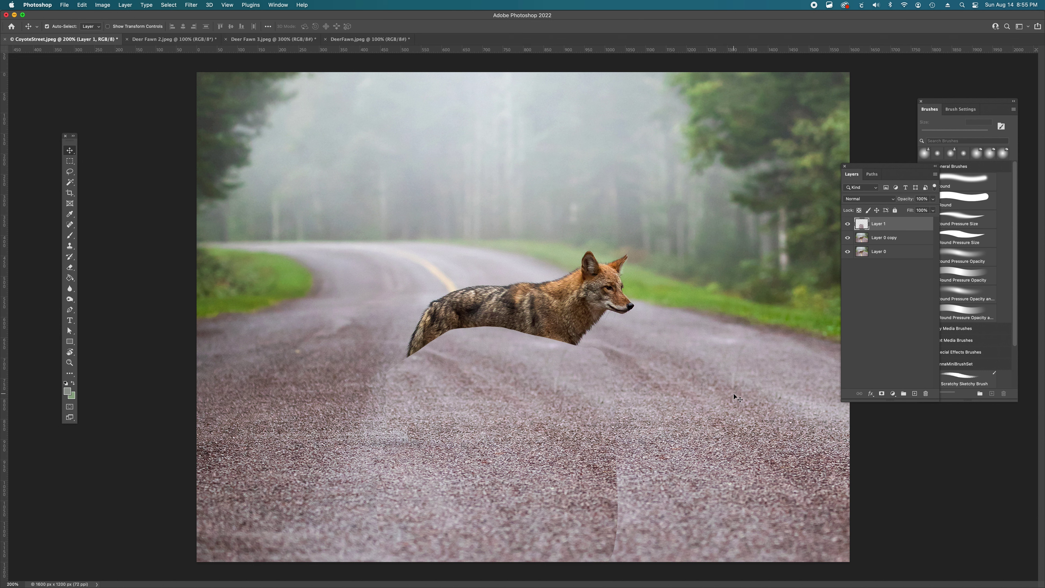
Erase the hard right seam of the pavement patch with a 125 px Soft Round eraser to blend it.
{"action": "key", "text": "e"}
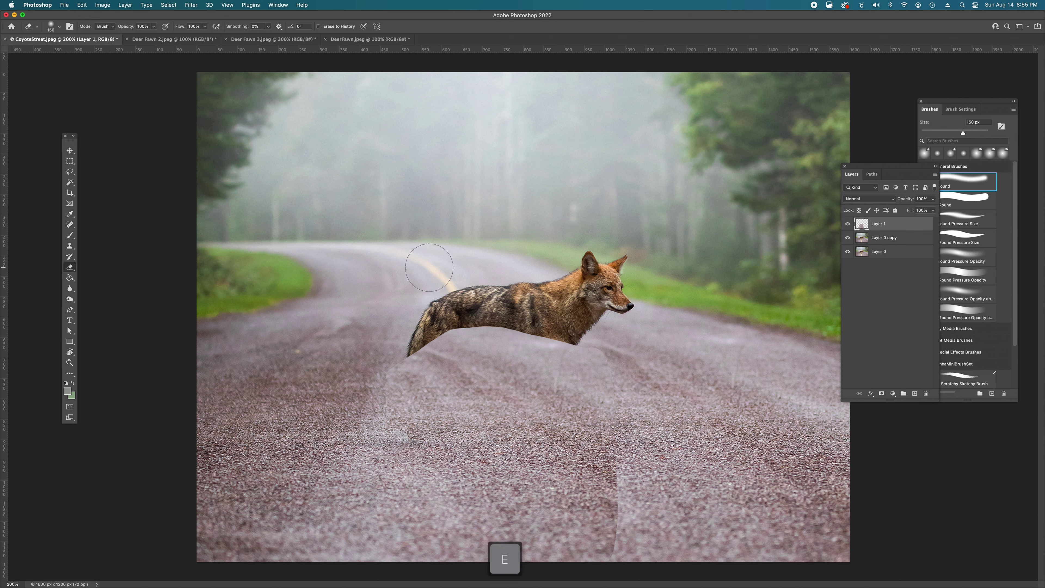
{"action": "left_click_drag", "start_coordinate": [974, 103], "coordinate": [759, 104]}
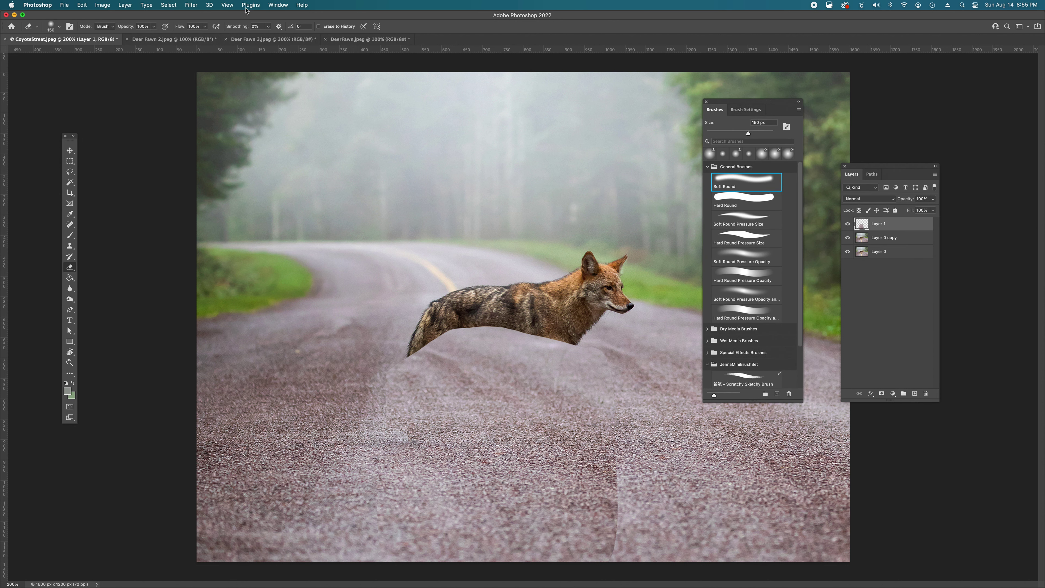
{"action": "left_click", "coordinate": [271, 5]}
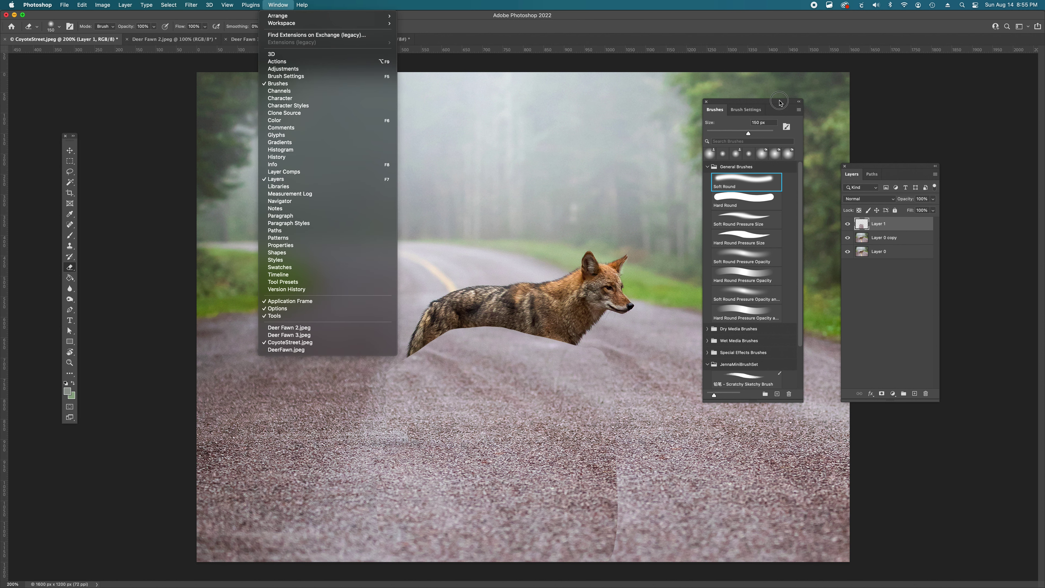
{"action": "left_click", "coordinate": [744, 182]}
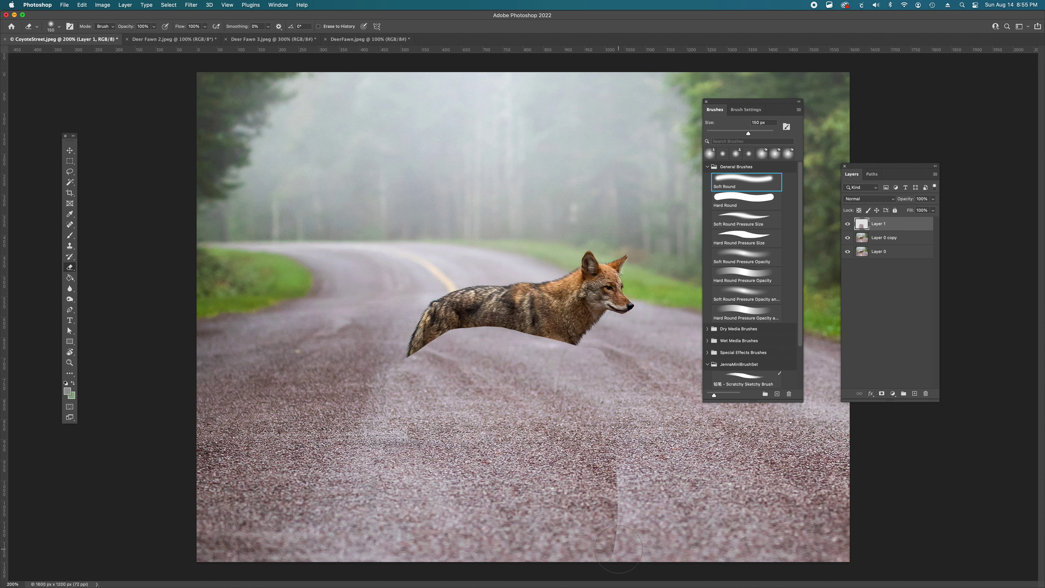
{"action": "mouse_move", "coordinate": [751, 102]}
{"action": "left_mouse_down"}
{"action": "mouse_move", "coordinate": [919, 102]}
{"action": "mouse_move", "coordinate": [948, 84]}
{"action": "left_mouse_up"}
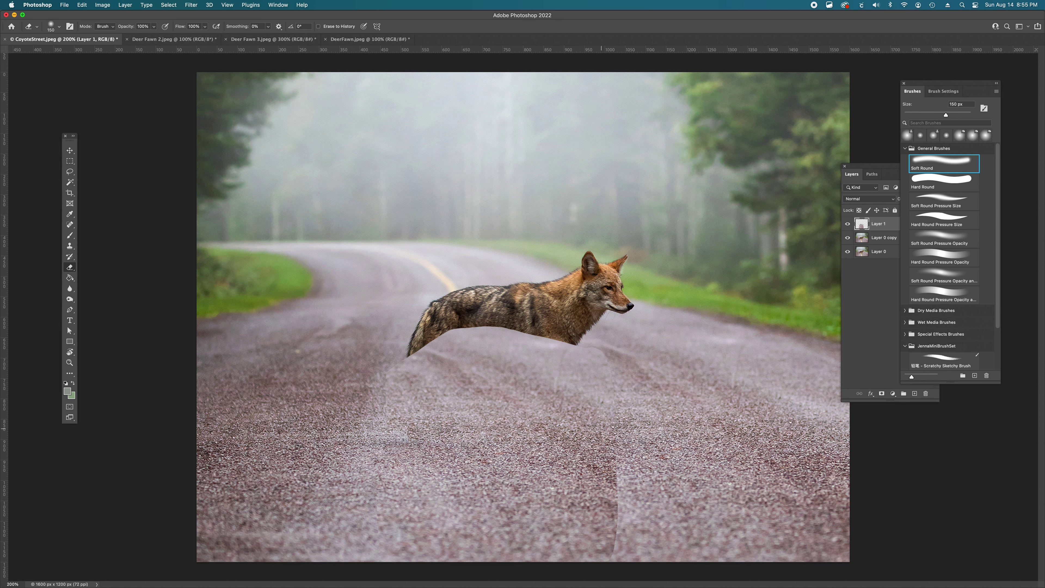
{"action": "key", "text": "["}
{"action": "key", "text": "["}
{"action": "left_click_drag", "start_coordinate": [619, 487], "coordinate": [624, 543]}
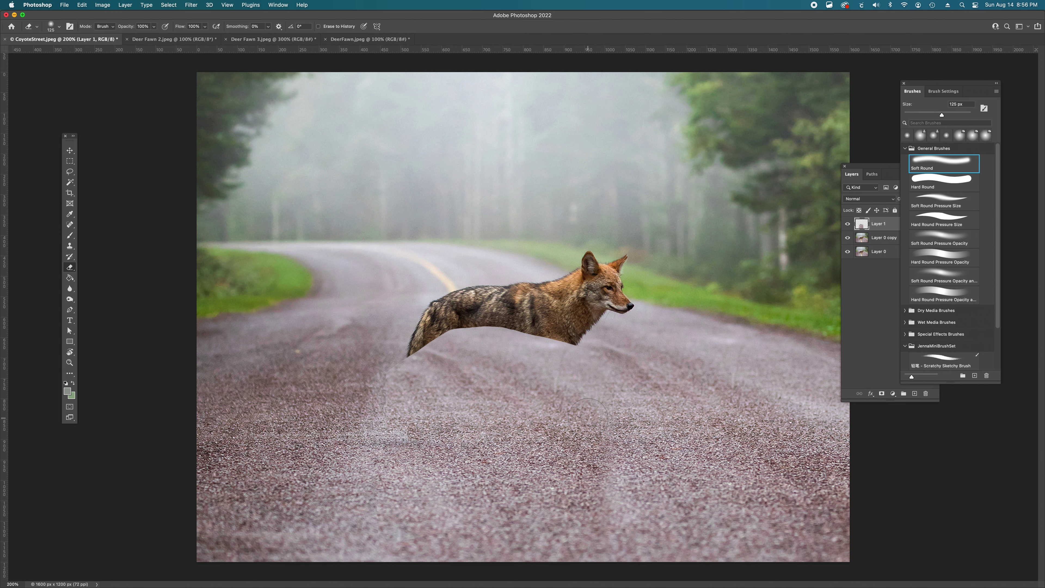
Try erasing the pavement patch's left edge at 50% eraser opacity, and undo those strokes.
{"action": "key", "text": "5"}
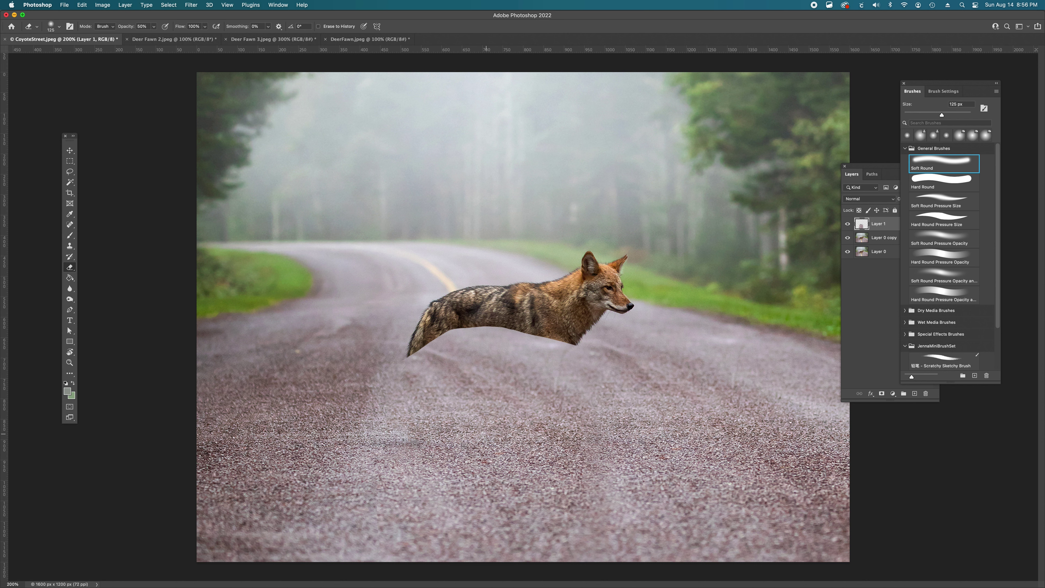
{"action": "key", "text": "z"}
{"action": "key", "text": "z"}
Isolate Layer 1 to inspect the softened patch, and show Layer 0 copy again while leaving Layer 0 hidden.
{"action": "left_click", "coordinate": [848, 238]}
{"action": "left_click", "coordinate": [847, 237]}
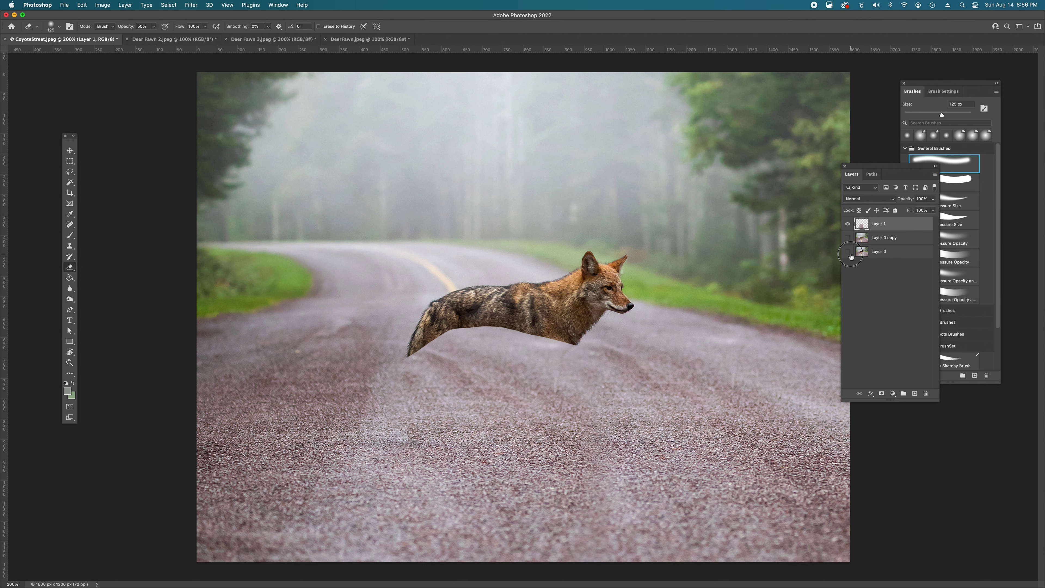
{"action": "left_click_drag", "start_coordinate": [848, 238], "coordinate": [847, 252]}
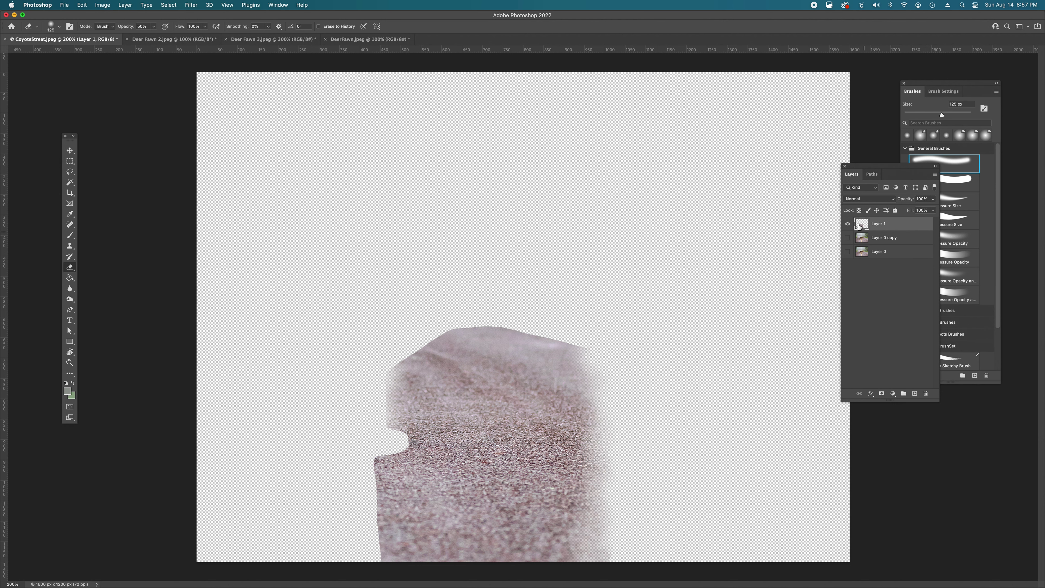
{"action": "left_click", "coordinate": [847, 238]}
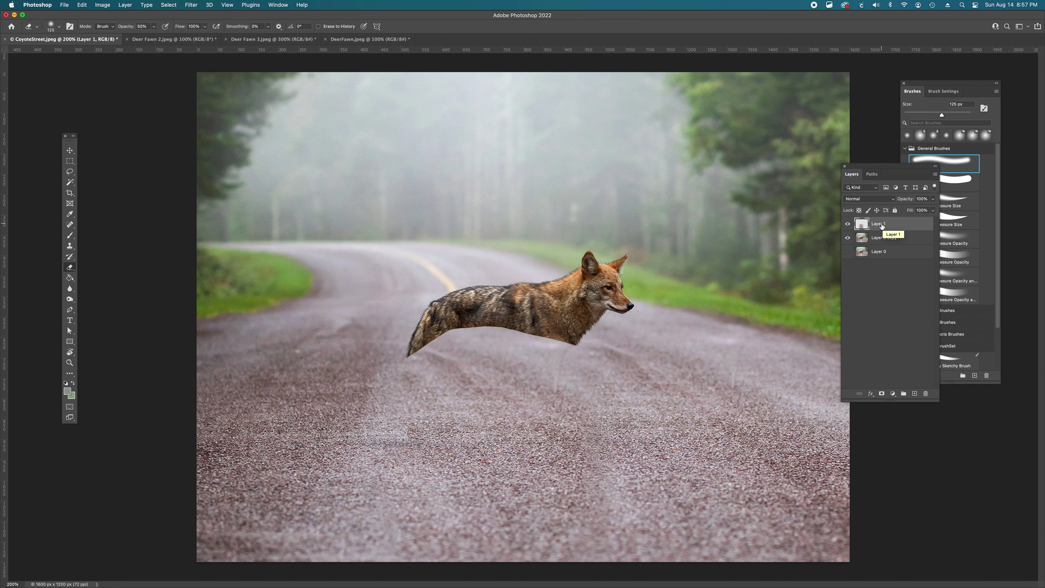
Merge Layer 1 with Layer 0 copy, and toggle the merged layer's visibility to check it.
{"action": "key", "text": "shift"}
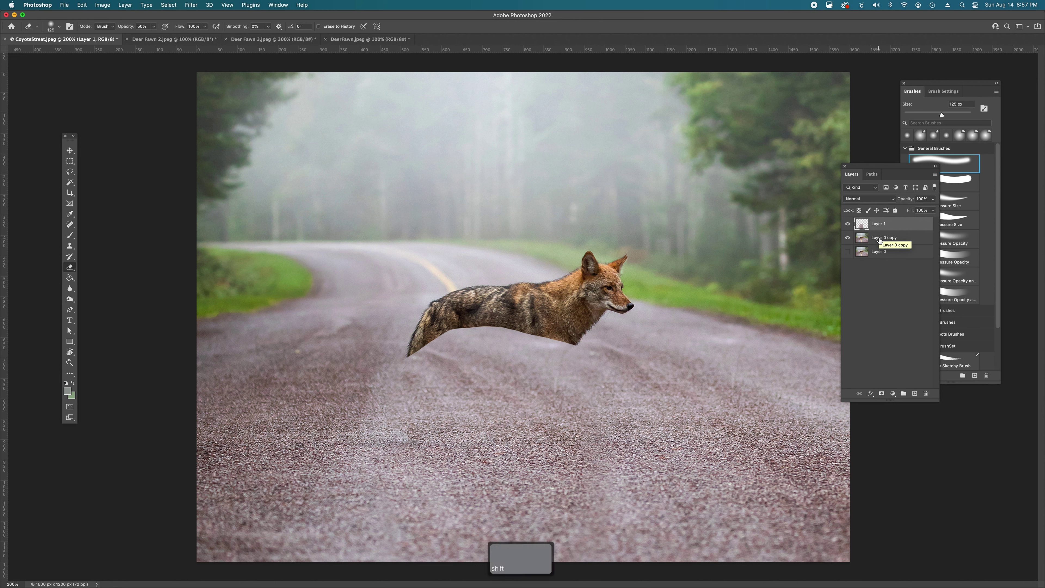
{"action": "left_click", "coordinate": [879, 240], "text": "shift"}
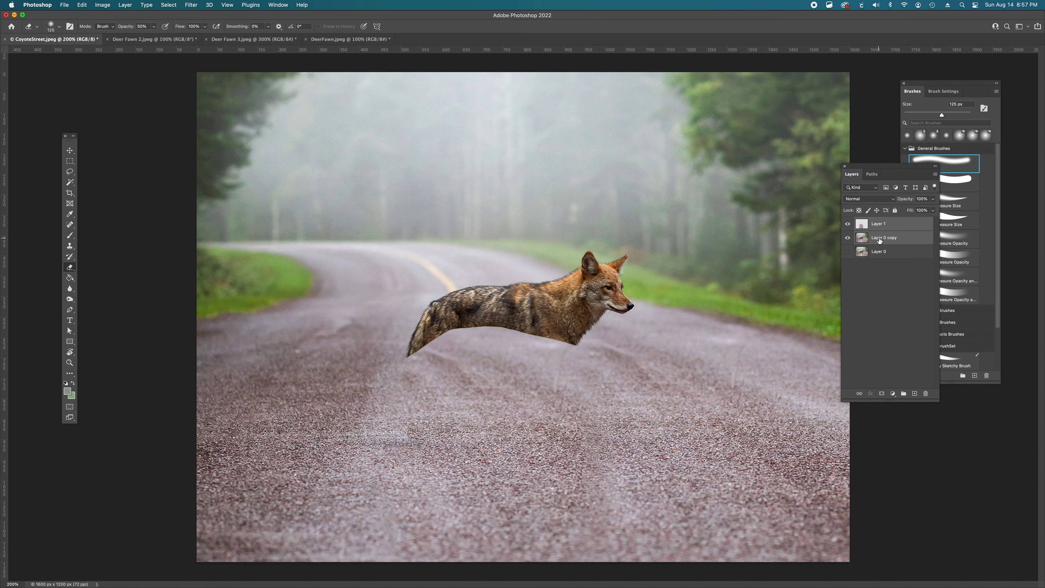
{"action": "right_click", "coordinate": [879, 240]}
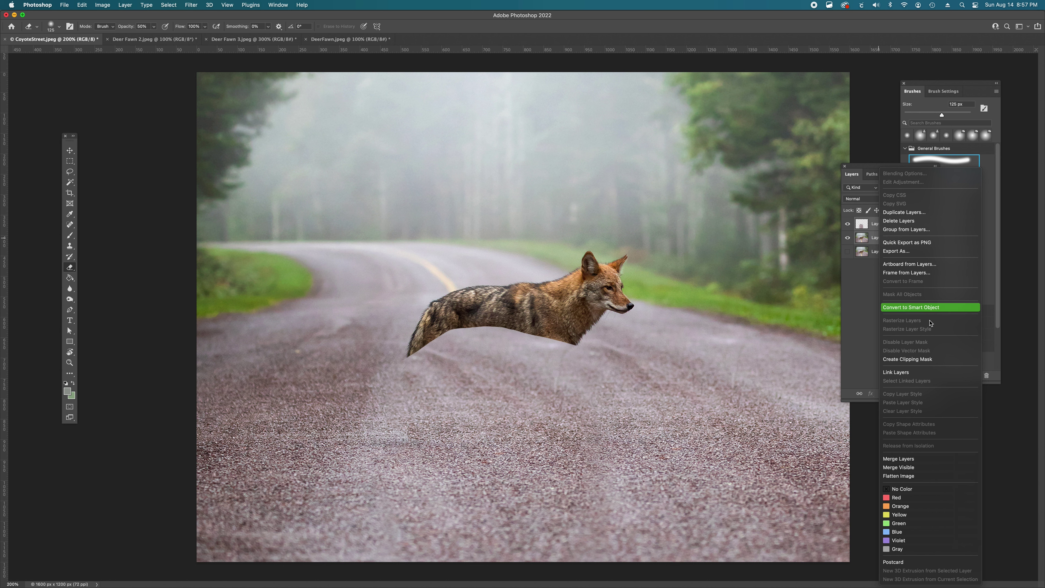
{"action": "left_click", "coordinate": [904, 459]}
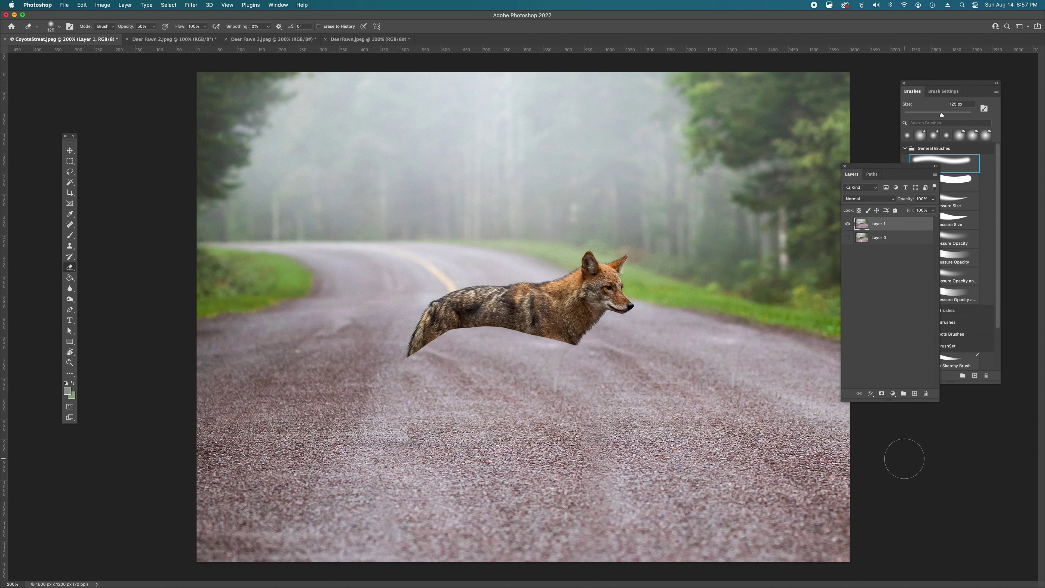
{"action": "left_click", "coordinate": [848, 224]}
{"action": "left_click", "coordinate": [847, 224]}
Lasso the pavement behind the coyote, copy it to a new layer, and move it over the animal's hindquarters.
{"action": "key", "text": "l"}
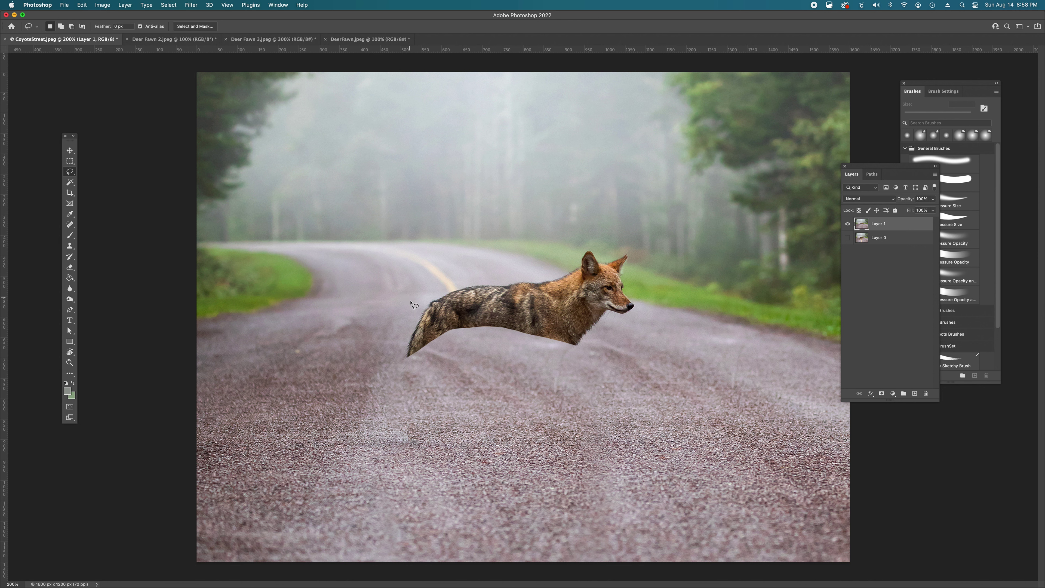
{"action": "mouse_move", "coordinate": [410, 301]}
{"action": "left_mouse_down"}
{"action": "mouse_move", "coordinate": [310, 308]}
{"action": "mouse_move", "coordinate": [281, 328]}
{"action": "mouse_move", "coordinate": [274, 366]}
{"action": "mouse_move", "coordinate": [304, 390]}
{"action": "mouse_move", "coordinate": [356, 383]}
{"action": "mouse_move", "coordinate": [401, 359]}
{"action": "mouse_move", "coordinate": [411, 303]}
{"action": "left_mouse_up"}
{"action": "right_click", "coordinate": [356, 337]}
{"action": "left_click", "coordinate": [375, 397]}
{"action": "key", "text": "v"}
{"action": "left_click_drag", "start_coordinate": [342, 335], "coordinate": [431, 346]}
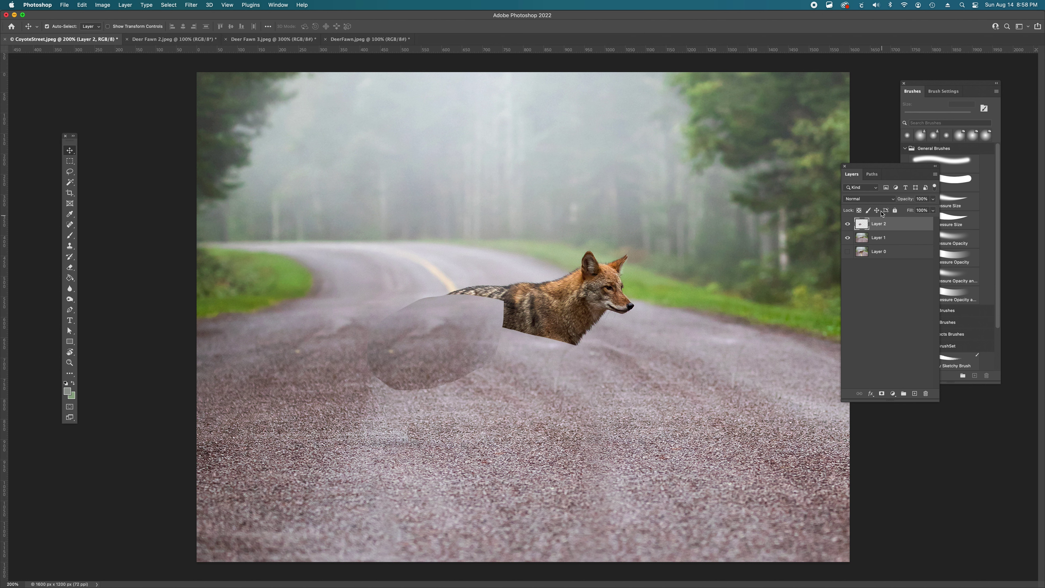
Add a layer mask to Layer 2 and make black the foreground colour for the Brush tool.
{"action": "left_click", "coordinate": [881, 394]}
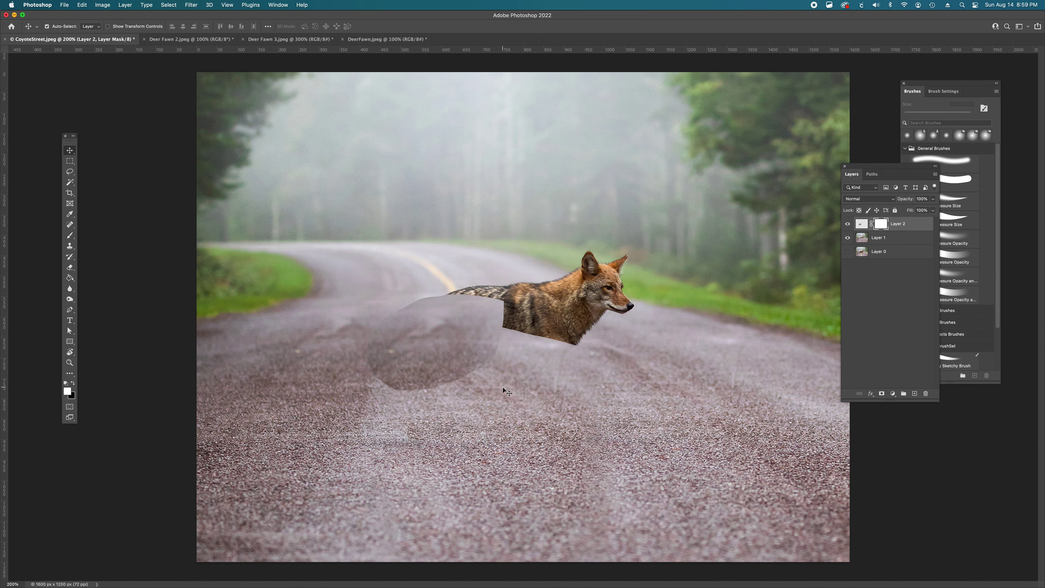
{"action": "key", "text": "b"}
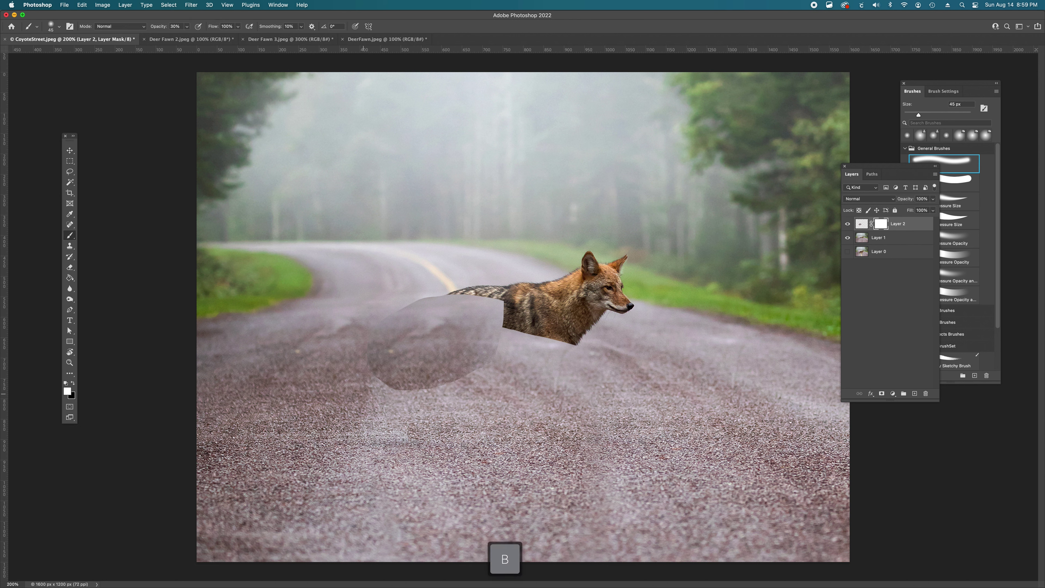
{"action": "left_click", "coordinate": [71, 395]}
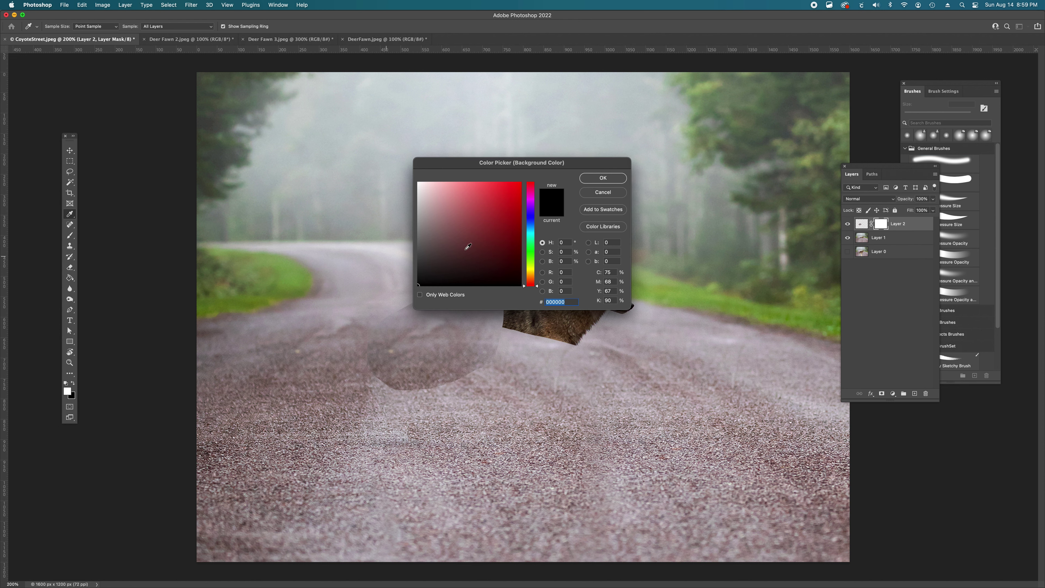
{"action": "left_click", "coordinate": [598, 193]}
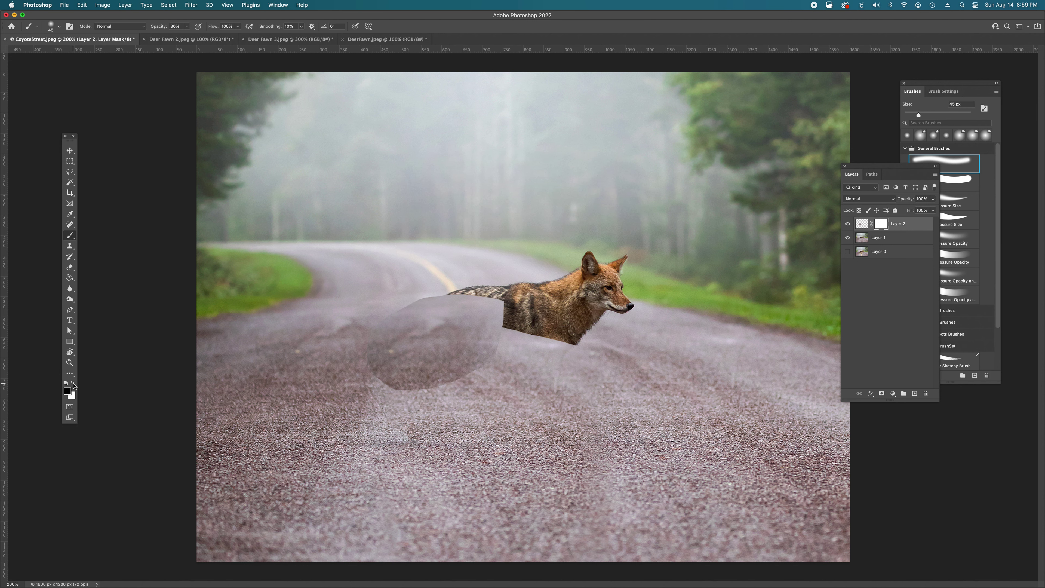
{"action": "key", "text": "x"}
{"action": "key", "text": "x"}
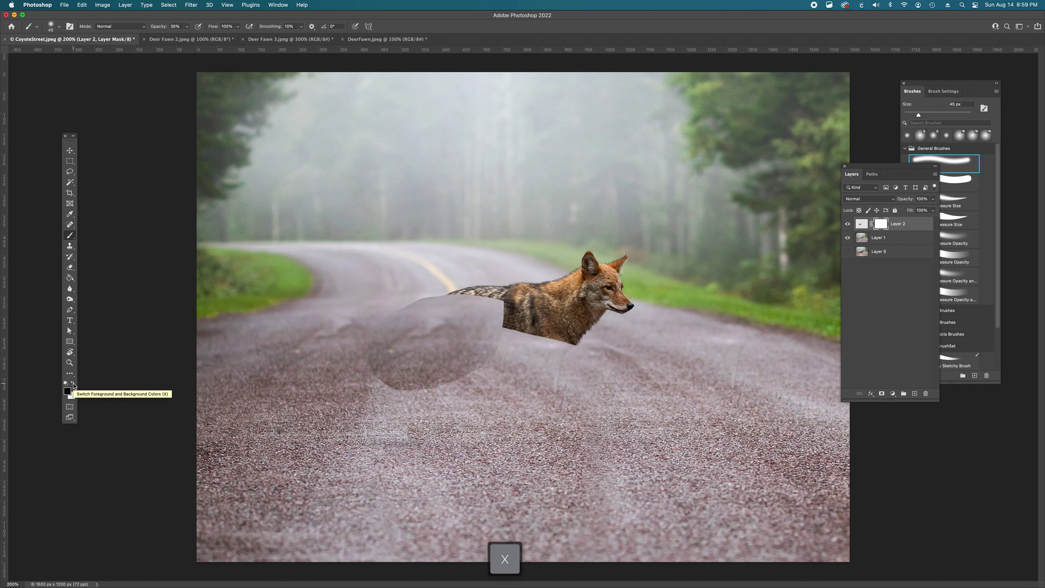
{"action": "key", "text": "x"}
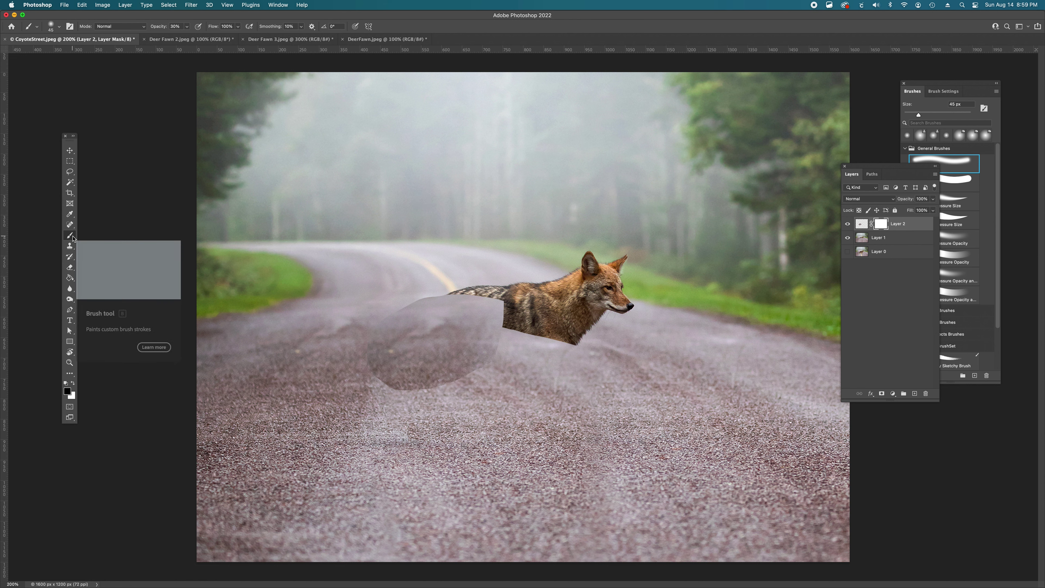
Paint black on Layer 2's mask with a Soft Round brush, resized to 50 px, to fade the pavement patch's edges.
{"action": "left_click", "coordinate": [967, 163]}
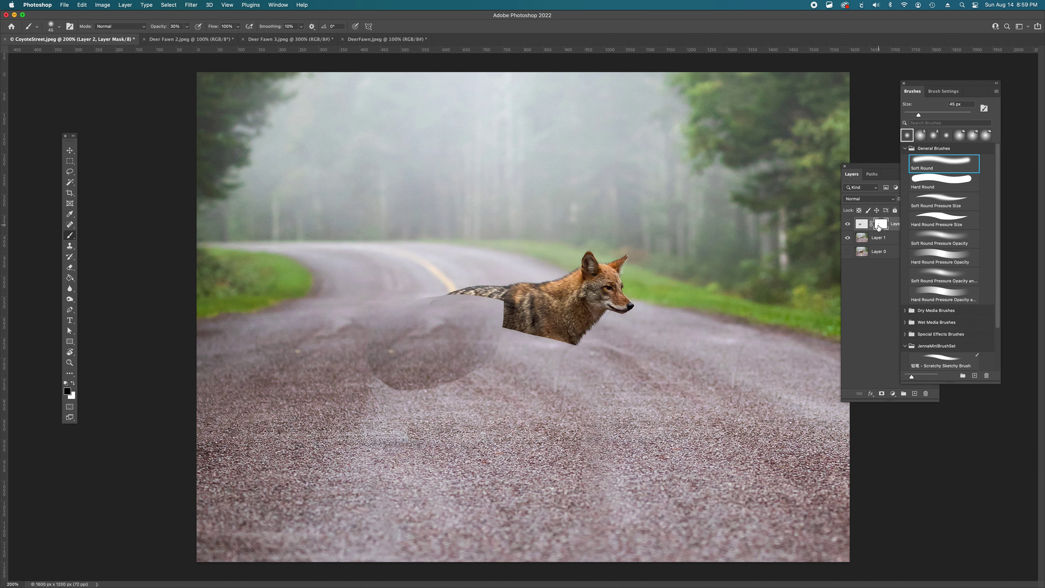
{"action": "left_click", "coordinate": [882, 276]}
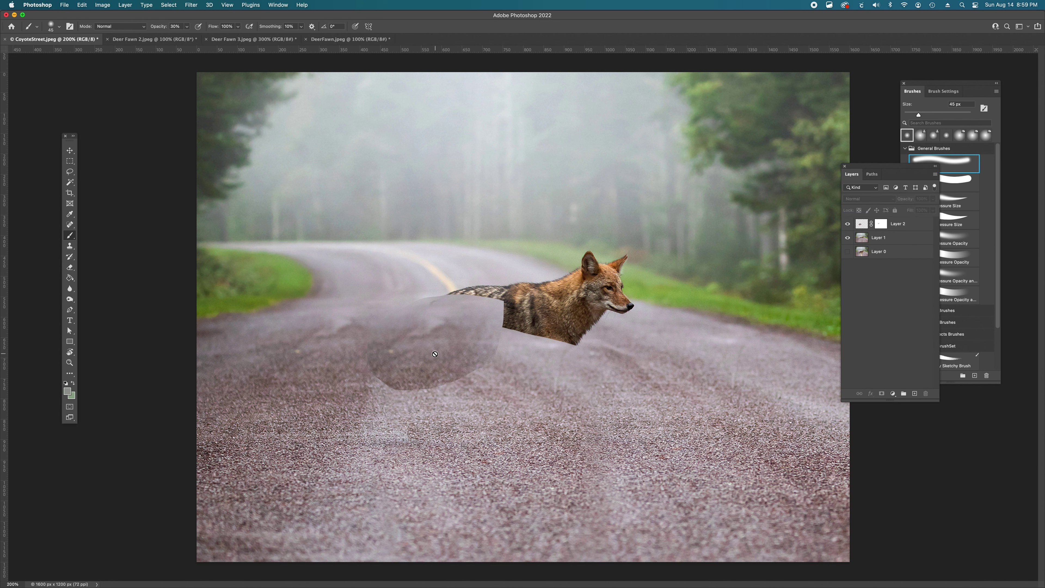
{"action": "left_click", "coordinate": [884, 224]}
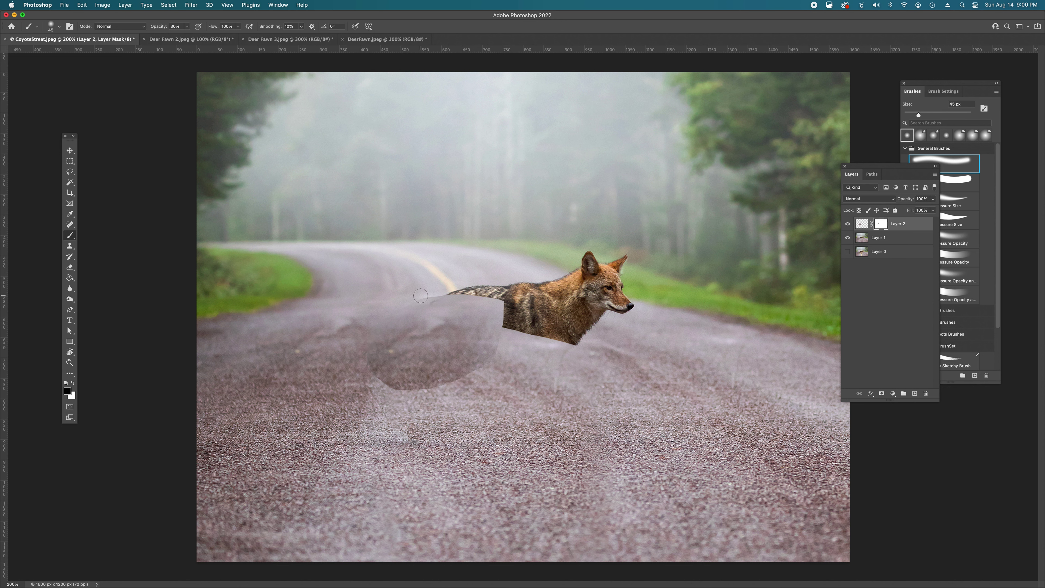
{"action": "key", "text": "bracketleft"}
{"action": "key", "text": "bracketleft"}
{"action": "key", "text": "bracketleft"}
{"action": "key", "text": "bracketright"}
{"action": "key", "text": "bracketright"}
{"action": "key", "text": "bracketright"}
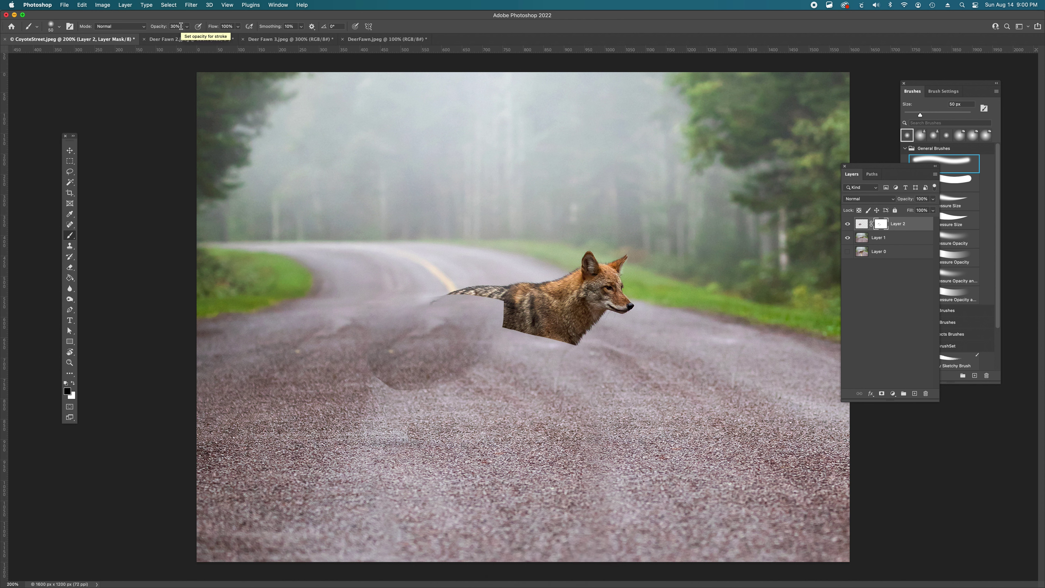
Set the brush opacity to 80%.
{"action": "left_click", "coordinate": [181, 26]}
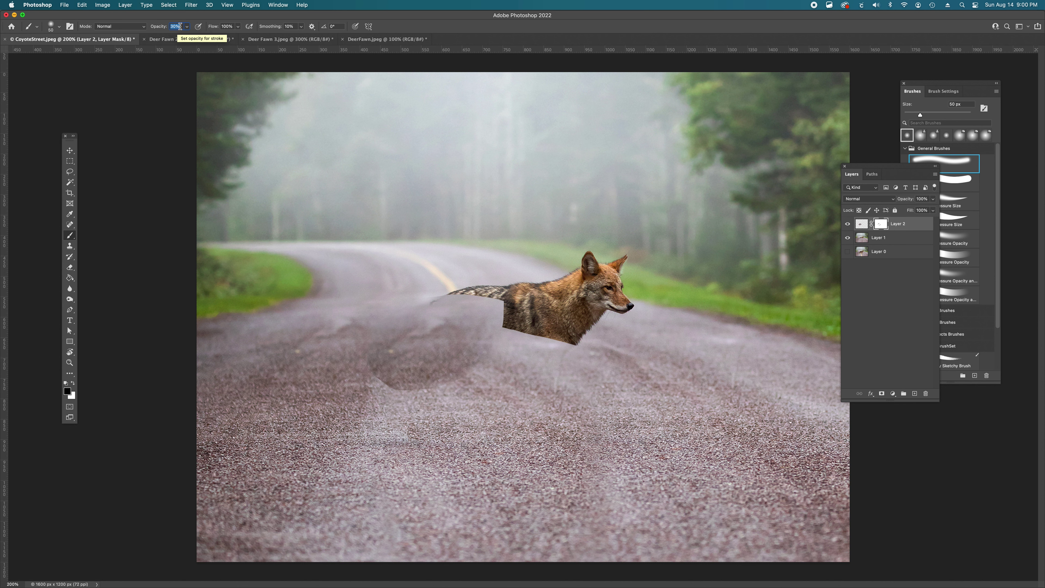
{"action": "type", "text": "8"}
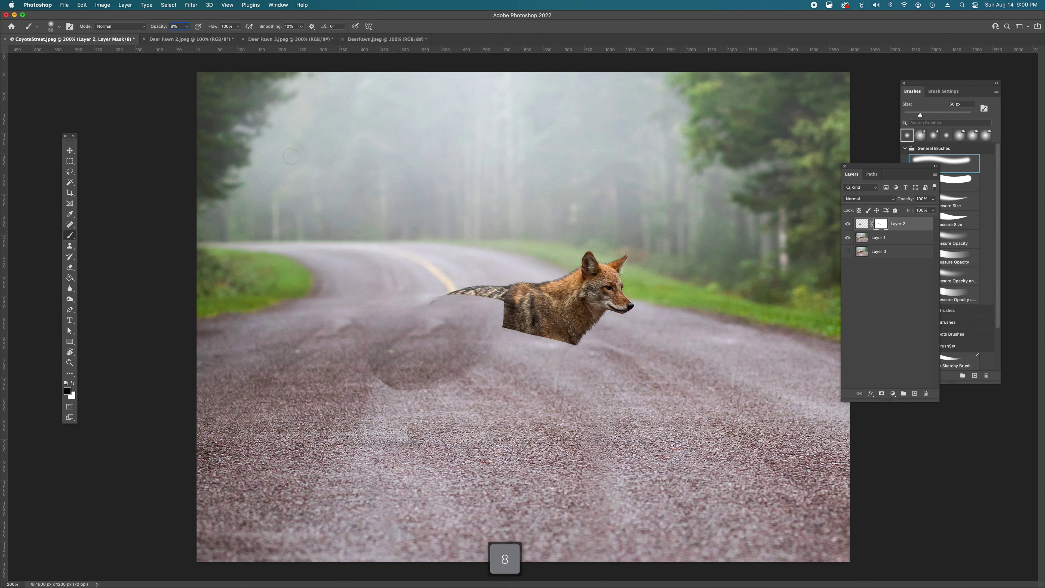
{"action": "type", "text": "0"}
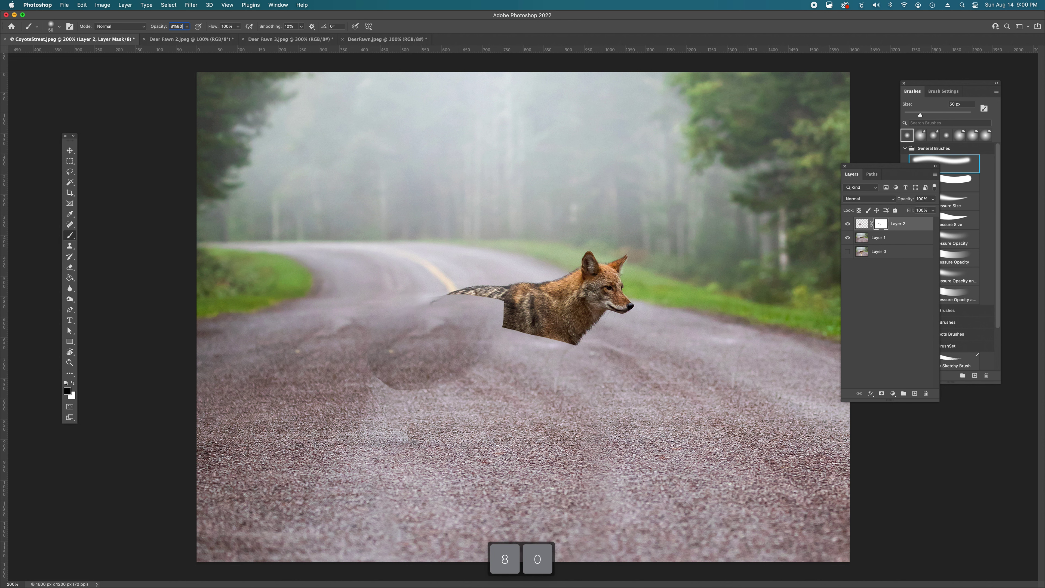
{"action": "key", "text": "BackSpace"}
{"action": "key", "text": "BackSpace"}
{"action": "key", "text": "BackSpace"}
{"action": "type", "text": "80"}
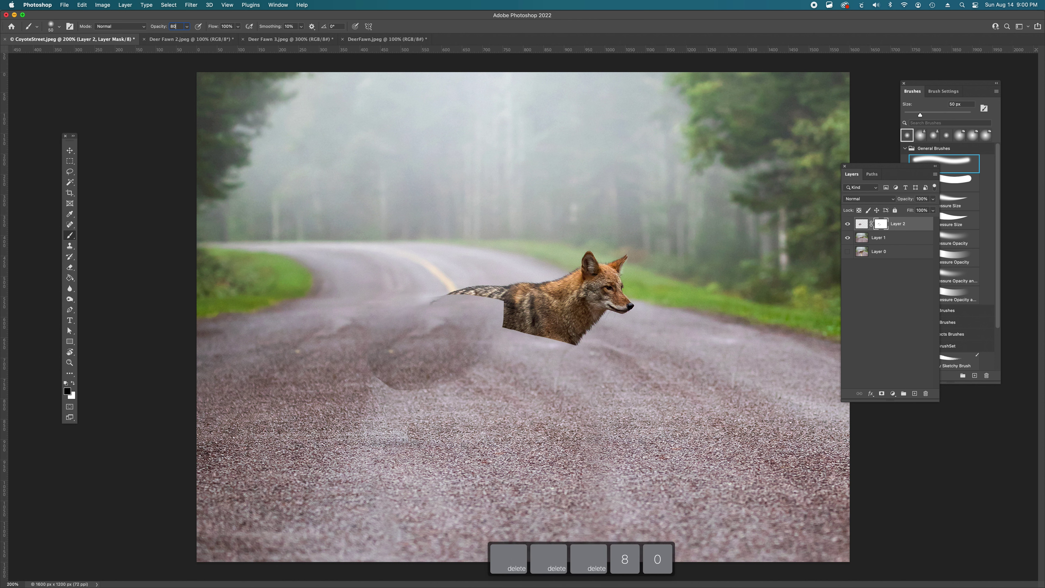
Paint black on Layer 2's mask with the brush enlarged to 90 px, fading the pavement patch's lower and outer edges.
{"action": "key", "text": "bracketright"}
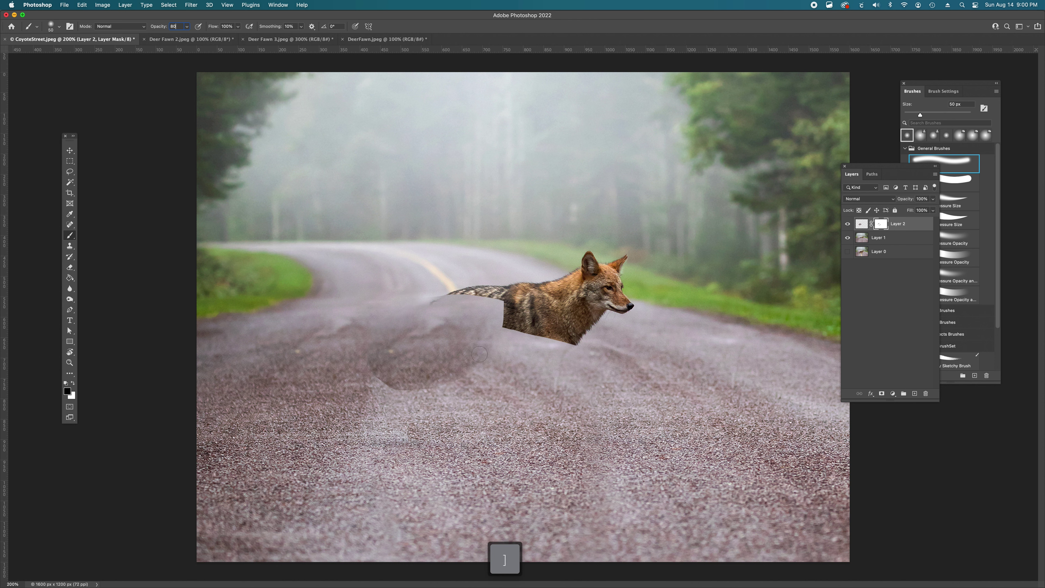
{"action": "key", "text": "bracketright"}
{"action": "key", "text": "bracketright"}
{"action": "left_click_drag", "start_coordinate": [455, 377], "coordinate": [472, 367]}
{"action": "key", "text": "bracketright"}
{"action": "key", "text": "bracketright"}
{"action": "key", "text": "bracketright"}
{"action": "key", "text": "bracketright"}
{"action": "mouse_move", "coordinate": [416, 394]}
{"action": "left_mouse_down"}
{"action": "mouse_move", "coordinate": [388, 393]}
{"action": "mouse_move", "coordinate": [456, 391]}
{"action": "mouse_move", "coordinate": [508, 353]}
{"action": "left_mouse_up"}
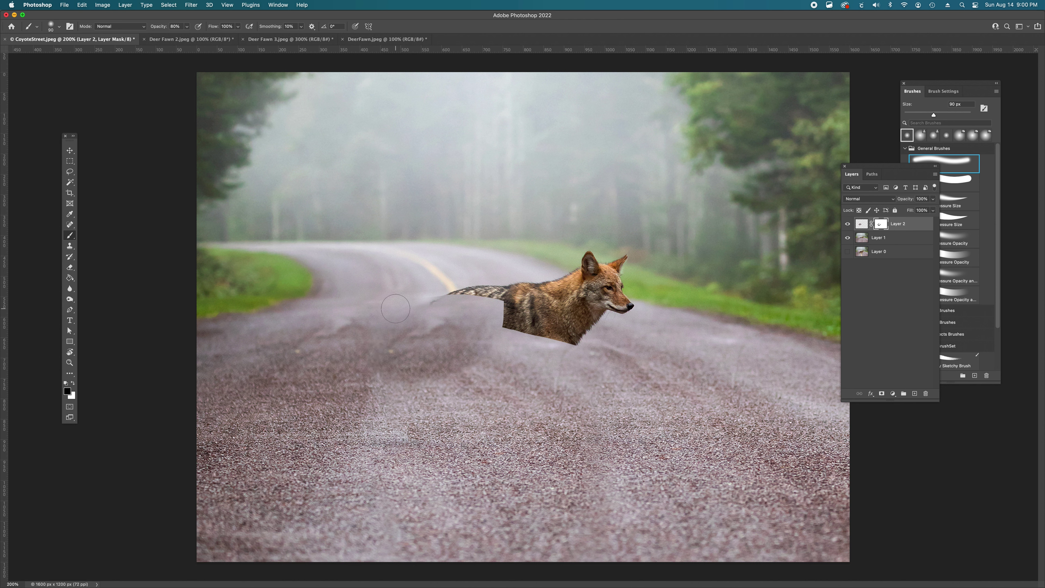
{"action": "mouse_move", "coordinate": [388, 314]}
{"action": "left_mouse_down"}
{"action": "mouse_move", "coordinate": [433, 289]}
{"action": "mouse_move", "coordinate": [420, 293]}
{"action": "mouse_move", "coordinate": [450, 307]}
{"action": "mouse_move", "coordinate": [429, 318]}
{"action": "mouse_move", "coordinate": [448, 299]}
{"action": "mouse_move", "coordinate": [426, 322]}
{"action": "mouse_move", "coordinate": [436, 308]}
{"action": "mouse_move", "coordinate": [414, 300]}
{"action": "mouse_move", "coordinate": [458, 303]}
{"action": "mouse_move", "coordinate": [439, 283]}
{"action": "left_mouse_up"}
Paint white on Layer 2's mask beside the tail tip, reducing the brush to 45 px, and return black to the foreground.
{"action": "key", "text": "x"}
{"action": "left_click_drag", "start_coordinate": [448, 304], "coordinate": [419, 321]}
{"action": "key", "text": "x"}
{"action": "key", "text": "bracketleft"}
{"action": "key", "text": "bracketleft"}
{"action": "key", "text": "bracketleft"}
{"action": "key", "text": "bracketleft"}
{"action": "key", "text": "bracketleft"}
{"action": "key", "text": "x"}
{"action": "mouse_move", "coordinate": [442, 302]}
{"action": "left_mouse_down"}
{"action": "mouse_move", "coordinate": [429, 309]}
{"action": "mouse_move", "coordinate": [439, 303]}
{"action": "left_mouse_up"}
{"action": "key", "text": "x"}
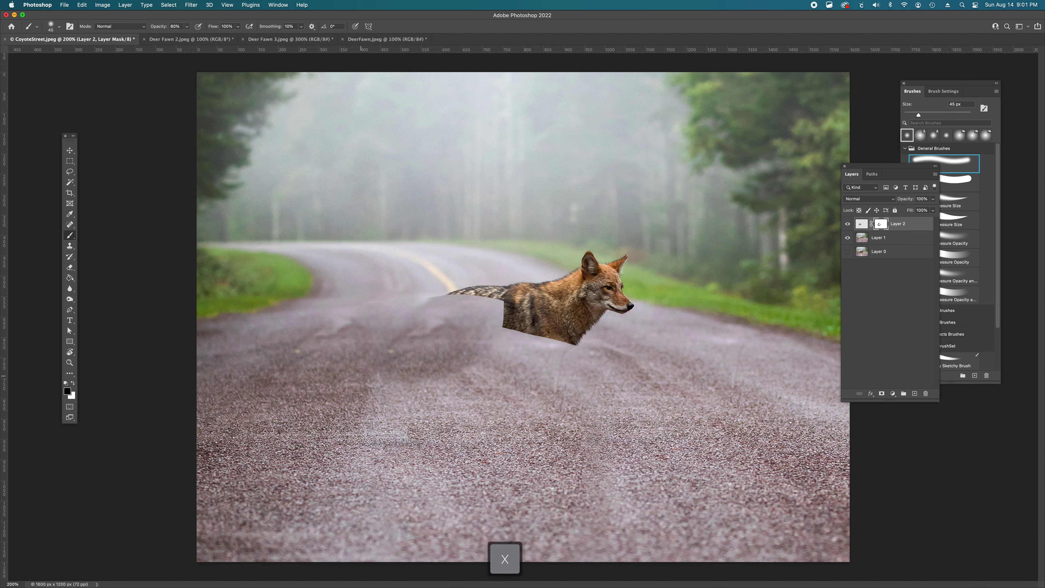
Try painting black with an 80 px brush on Layer 2's mask over the covered hind leg, undo it, and enlarge the brush to 125 px.
{"action": "key", "text": "bracketright"}
{"action": "key", "text": "bracketright"}
{"action": "key", "text": "bracketright"}
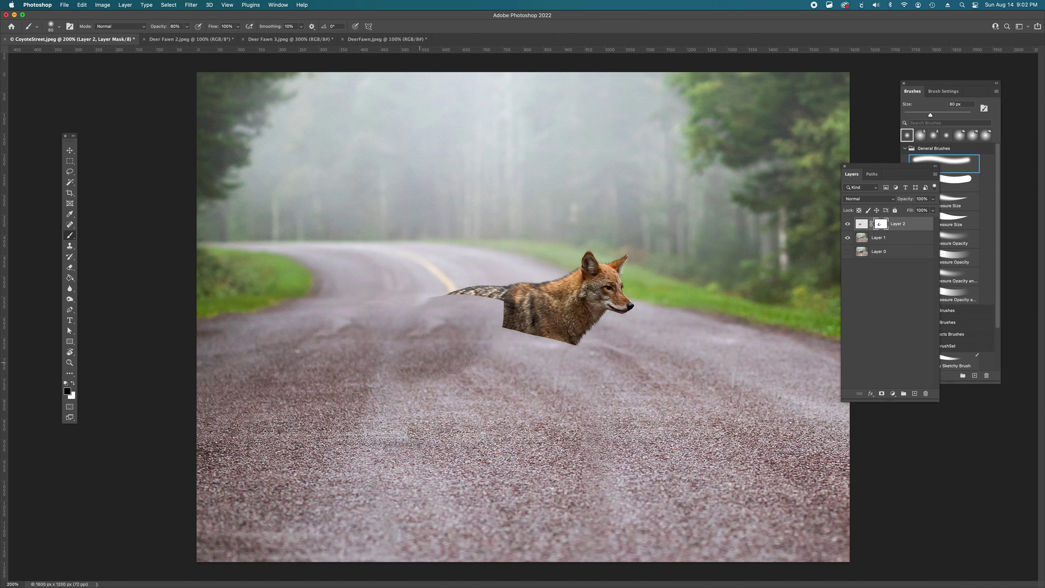
{"action": "mouse_move", "coordinate": [435, 377]}
{"action": "left_mouse_down"}
{"action": "mouse_move", "coordinate": [463, 363]}
{"action": "mouse_move", "coordinate": [407, 361]}
{"action": "mouse_move", "coordinate": [415, 353]}
{"action": "left_mouse_up"}
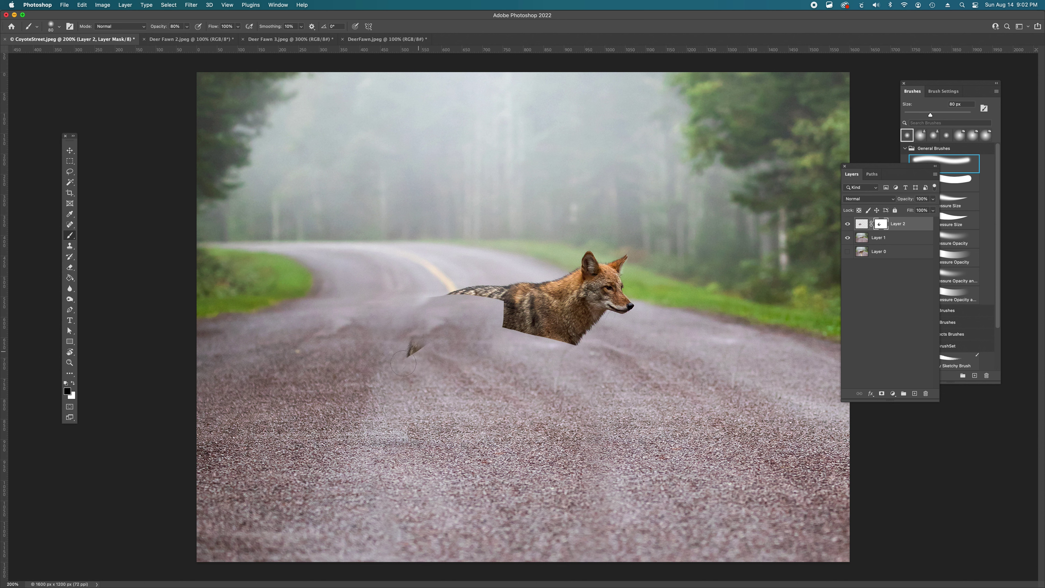
{"action": "key", "text": "super+z"}
{"action": "key", "text": "bracketright"}
{"action": "key", "text": "bracketright"}
{"action": "key", "text": "bracketright"}
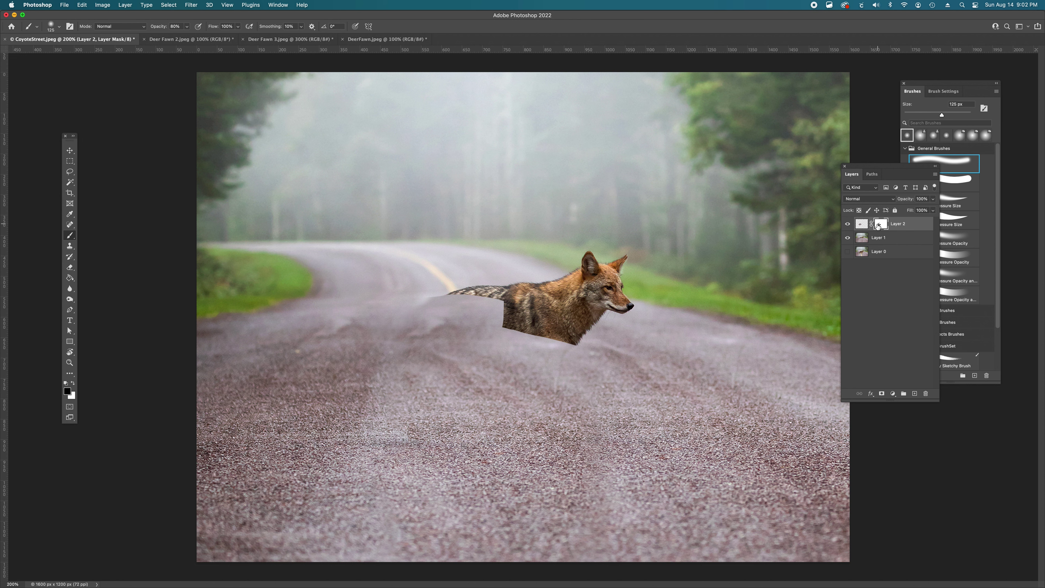
Apply Layer 2's layer mask permanently to the pavement patch.
{"action": "left_click", "coordinate": [901, 223]}
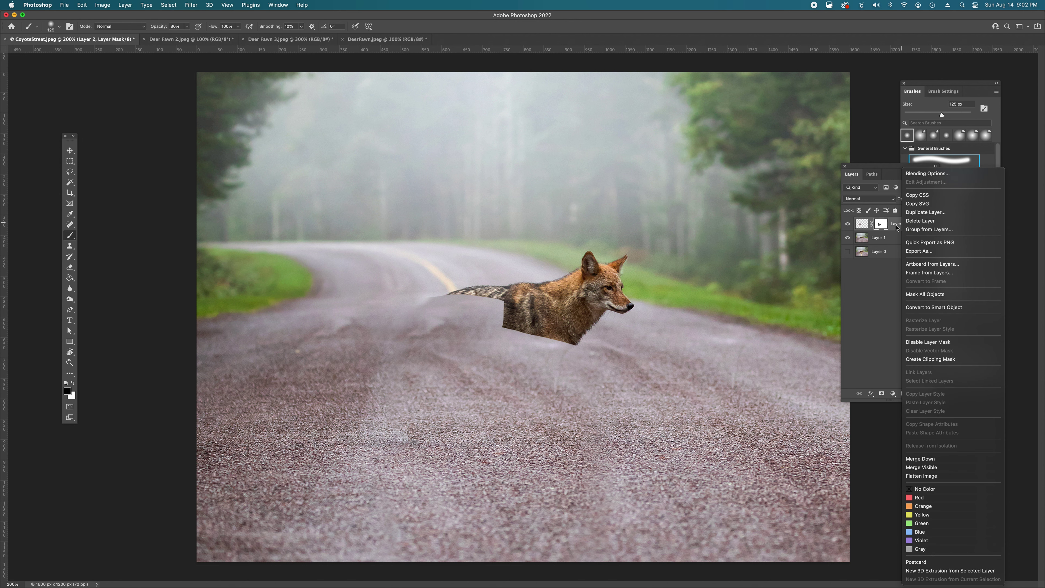
{"action": "right_click", "coordinate": [901, 225]}
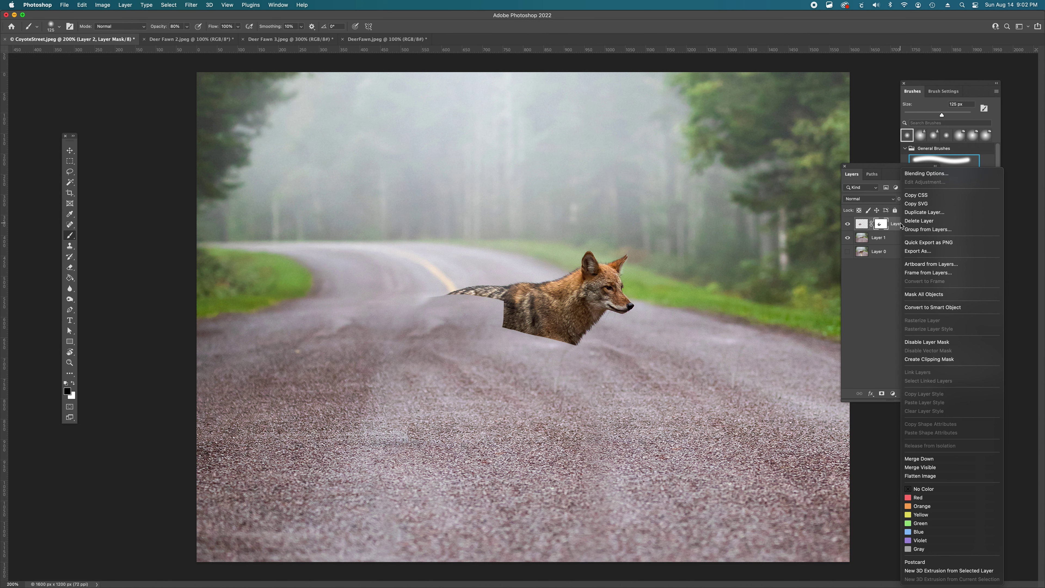
{"action": "left_click", "coordinate": [892, 323]}
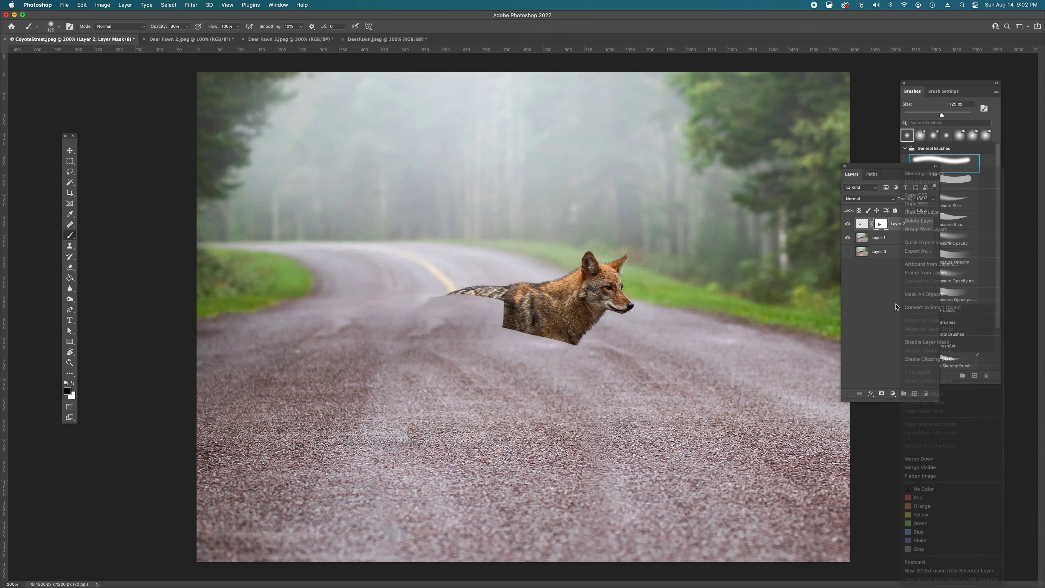
{"action": "right_click", "coordinate": [879, 225]}
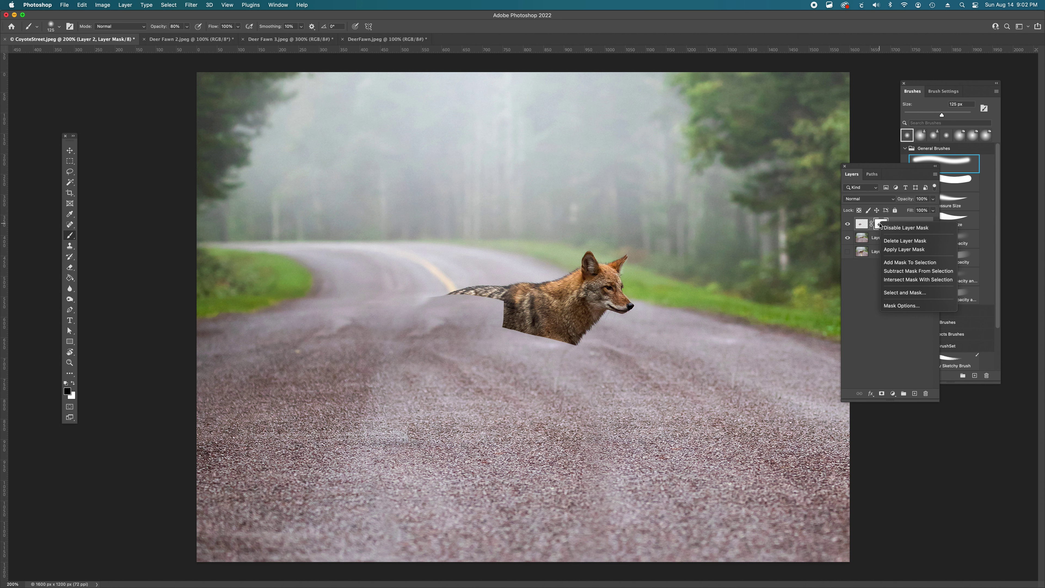
{"action": "left_click", "coordinate": [908, 250]}
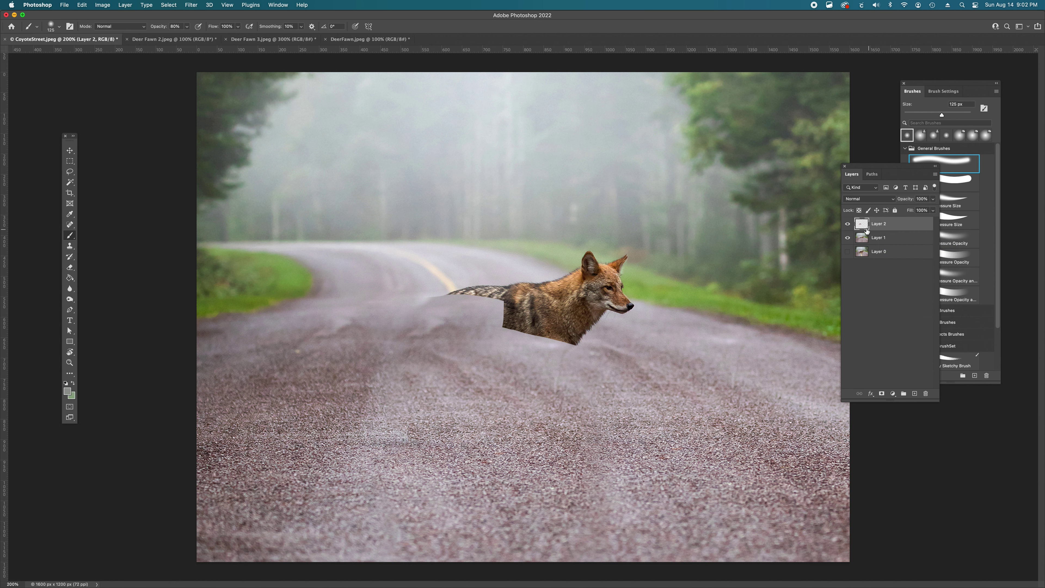
Hide Layer 1 to inspect the faded edges of Layer 2's patch, undo the test stroke, and show Layer 1 again.
{"action": "left_click", "coordinate": [847, 237]}
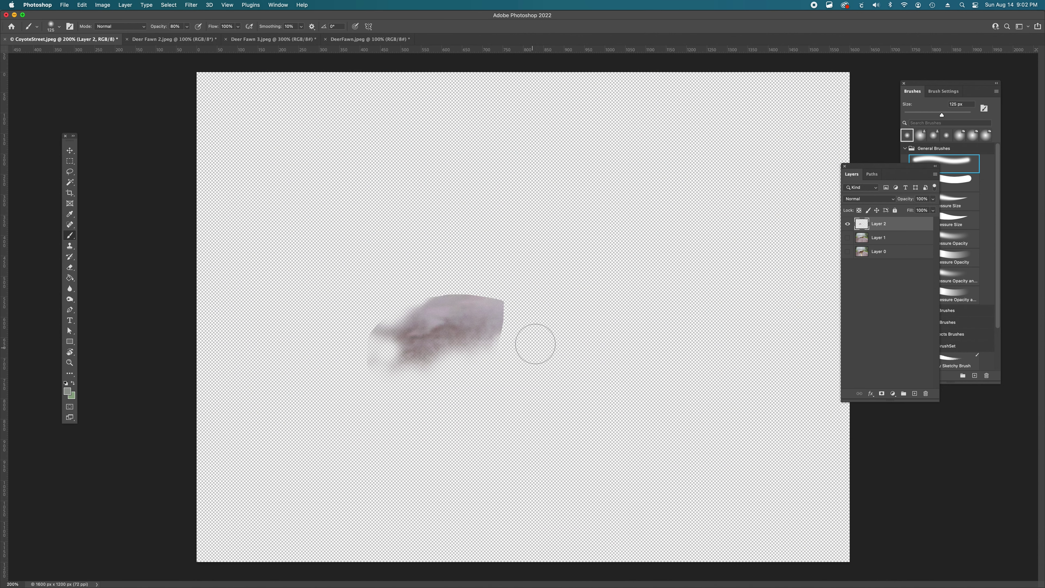
{"action": "mouse_move", "coordinate": [358, 327]}
{"action": "left_mouse_down"}
{"action": "mouse_move", "coordinate": [349, 346]}
{"action": "mouse_move", "coordinate": [369, 334]}
{"action": "left_mouse_up"}
{"action": "key", "text": "super+z"}
{"action": "left_click", "coordinate": [848, 238]}
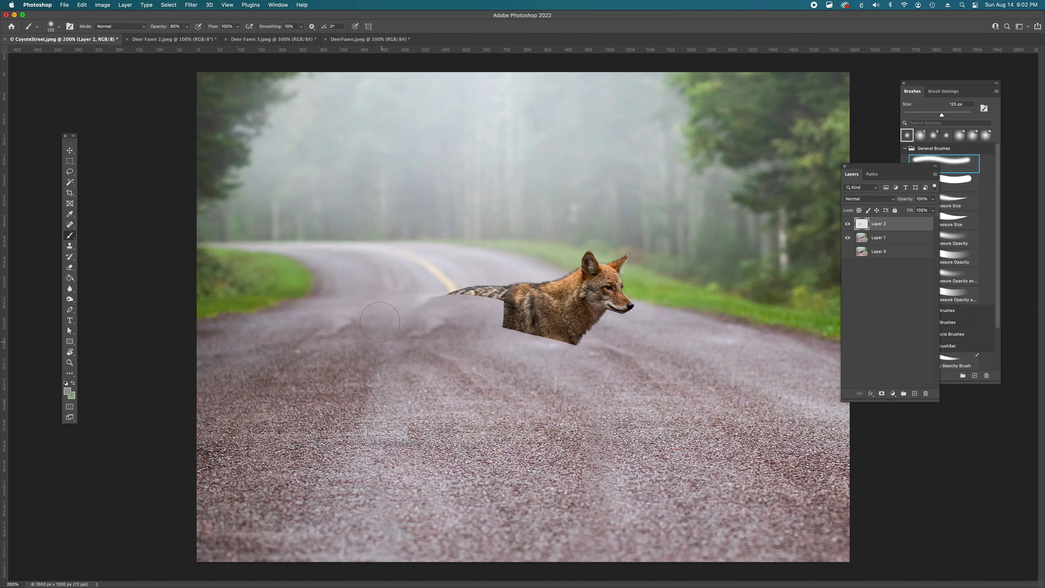
Merge Layer 2 with Layer 1.
{"action": "left_click", "coordinate": [881, 242], "text": "shift"}
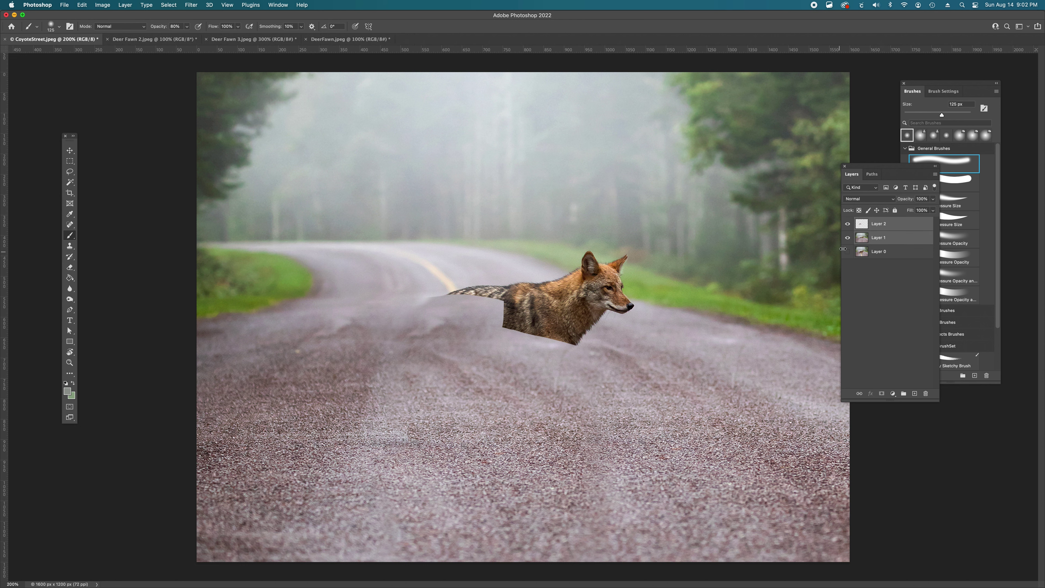
{"action": "right_click", "coordinate": [878, 240]}
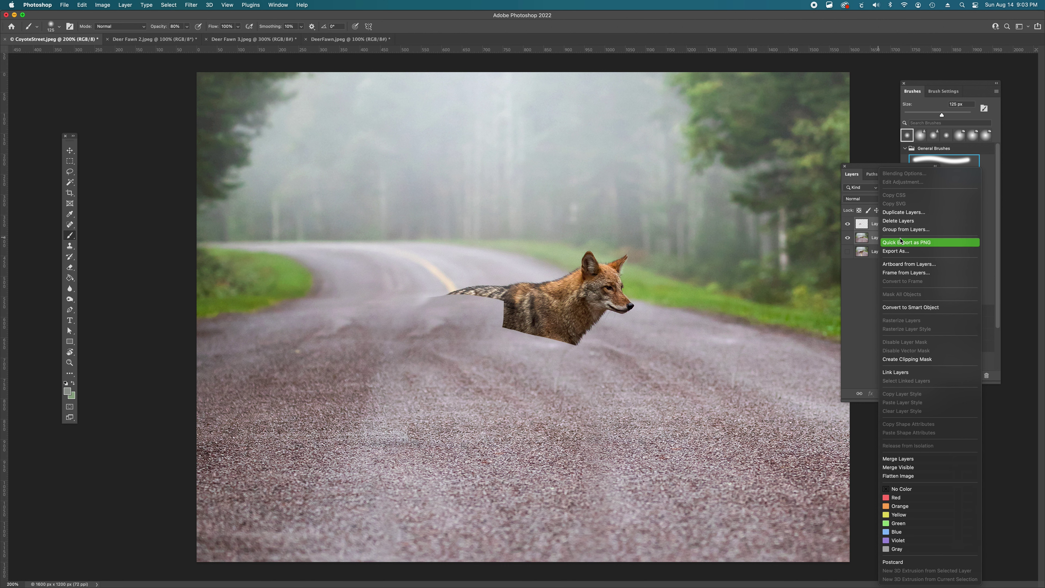
{"action": "left_click", "coordinate": [903, 460]}
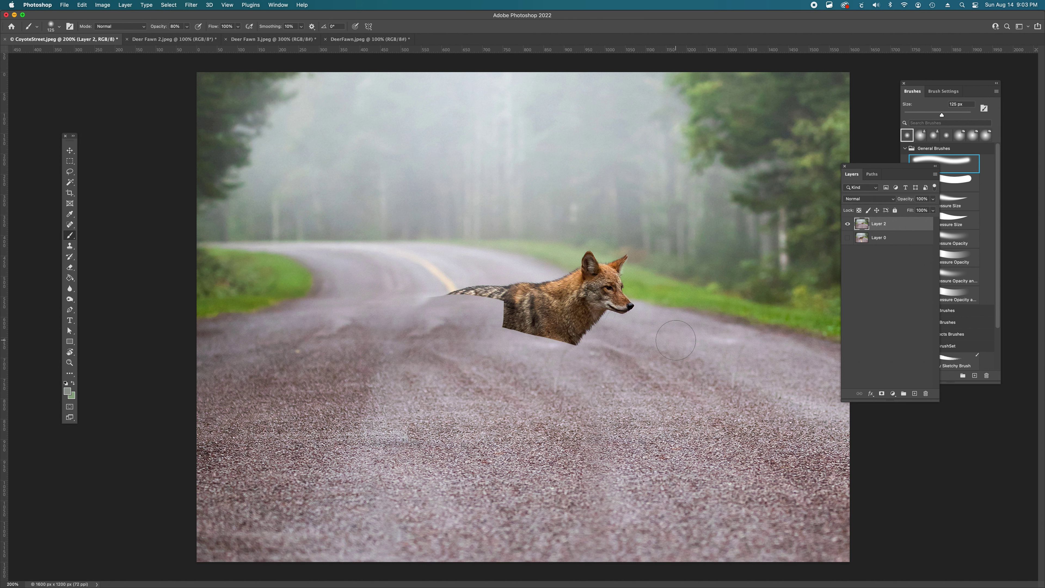
Lasso the pavement in front of the coyote, copy it to a new layer, and move it over the animal's lower body.
{"action": "key", "text": "l"}
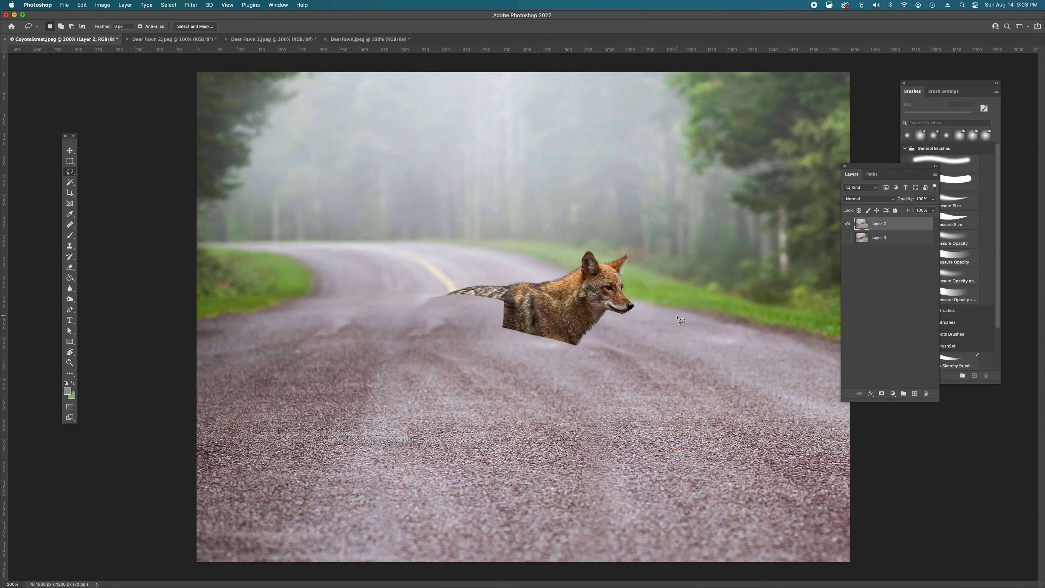
{"action": "mouse_move", "coordinate": [676, 316]}
{"action": "left_mouse_down"}
{"action": "mouse_move", "coordinate": [606, 319]}
{"action": "mouse_move", "coordinate": [585, 354]}
{"action": "mouse_move", "coordinate": [680, 359]}
{"action": "mouse_move", "coordinate": [706, 349]}
{"action": "mouse_move", "coordinate": [699, 327]}
{"action": "mouse_move", "coordinate": [674, 316]}
{"action": "left_mouse_up"}
{"action": "right_click", "coordinate": [651, 333]}
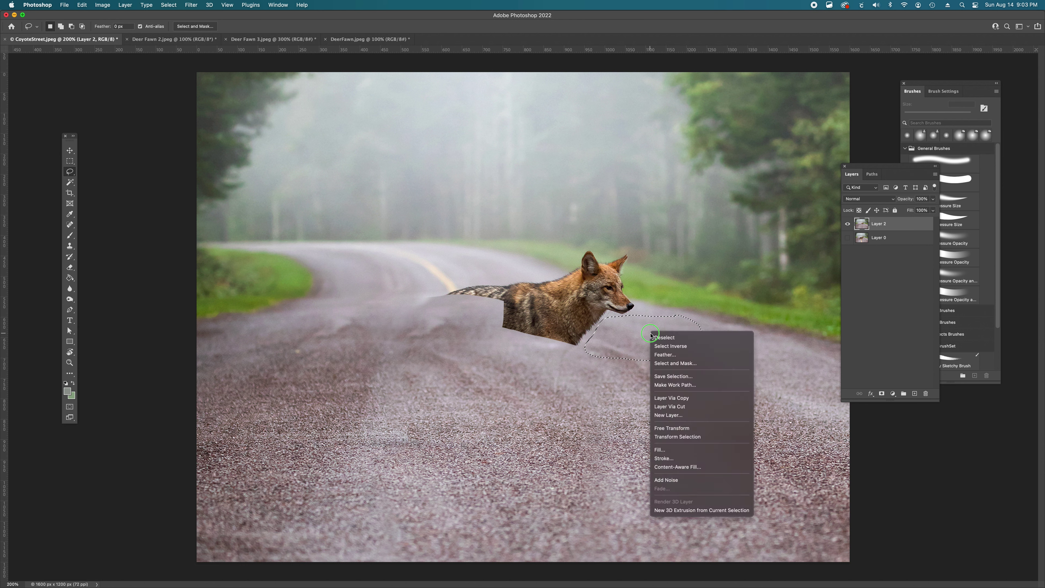
{"action": "left_click", "coordinate": [671, 399]}
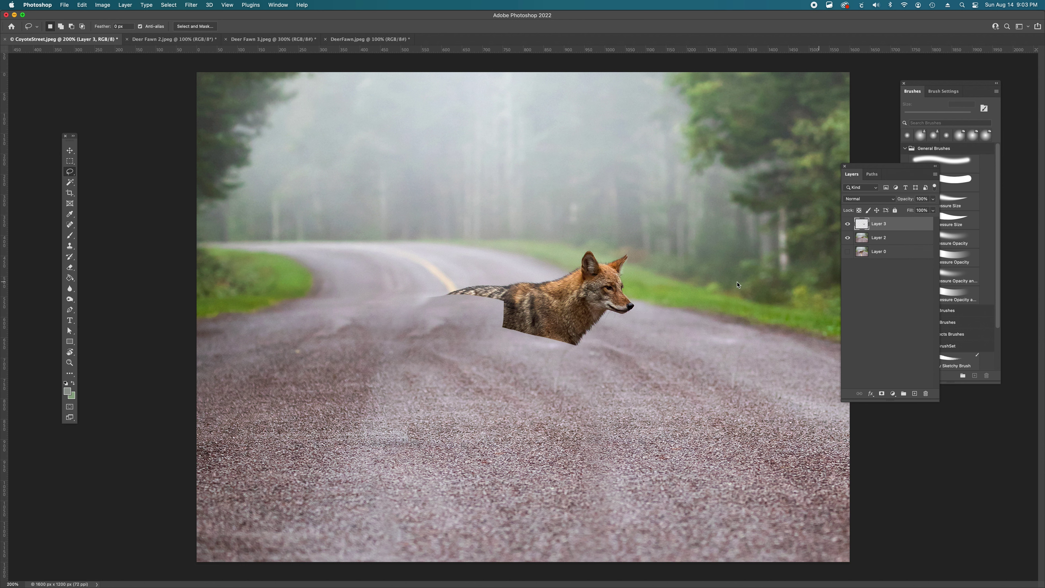
{"action": "key", "text": "v"}
{"action": "left_click_drag", "start_coordinate": [672, 343], "coordinate": [587, 341]}
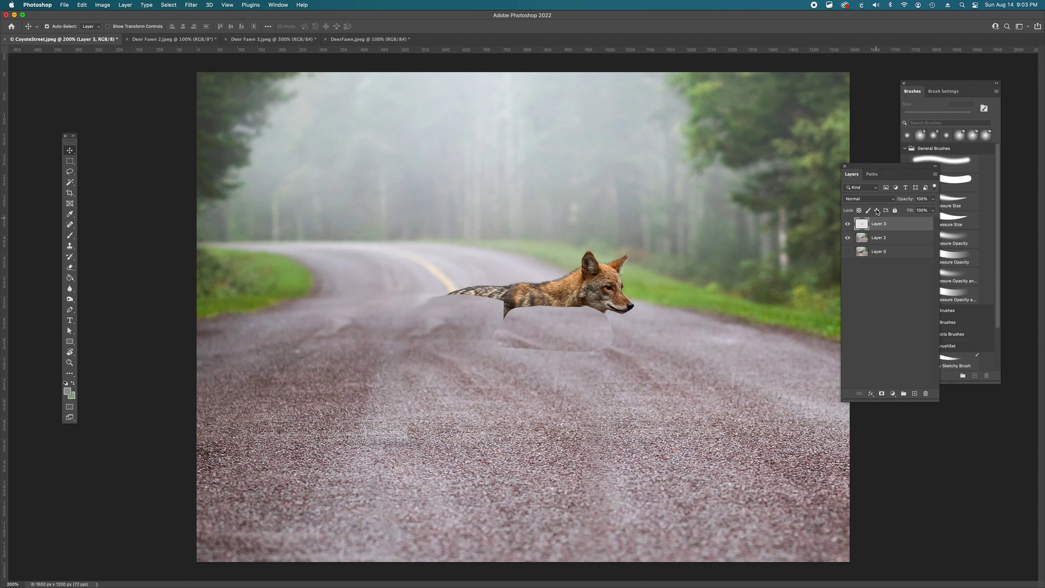
Soften the lower and outer edges of Layer 3's pavement patch with the Eraser at 60 px, undoing the unwanted strokes.
{"action": "key", "text": "e"}
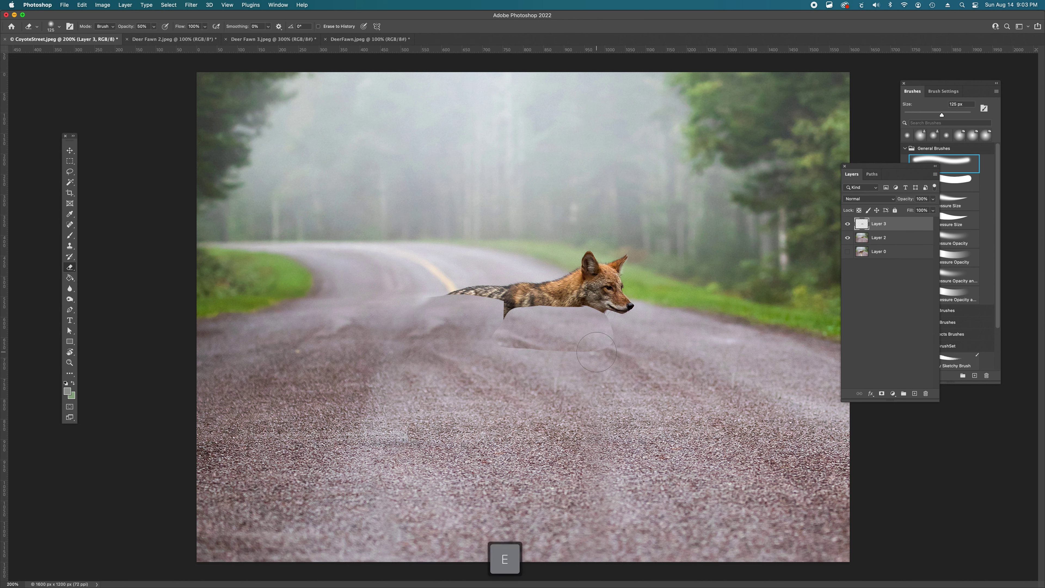
{"action": "key", "text": "bracketleft"}
{"action": "key", "text": "bracketleft"}
{"action": "key", "text": "bracketleft"}
{"action": "key", "text": "bracketleft"}
{"action": "key", "text": "bracketleft"}
{"action": "key", "text": "bracketleft"}
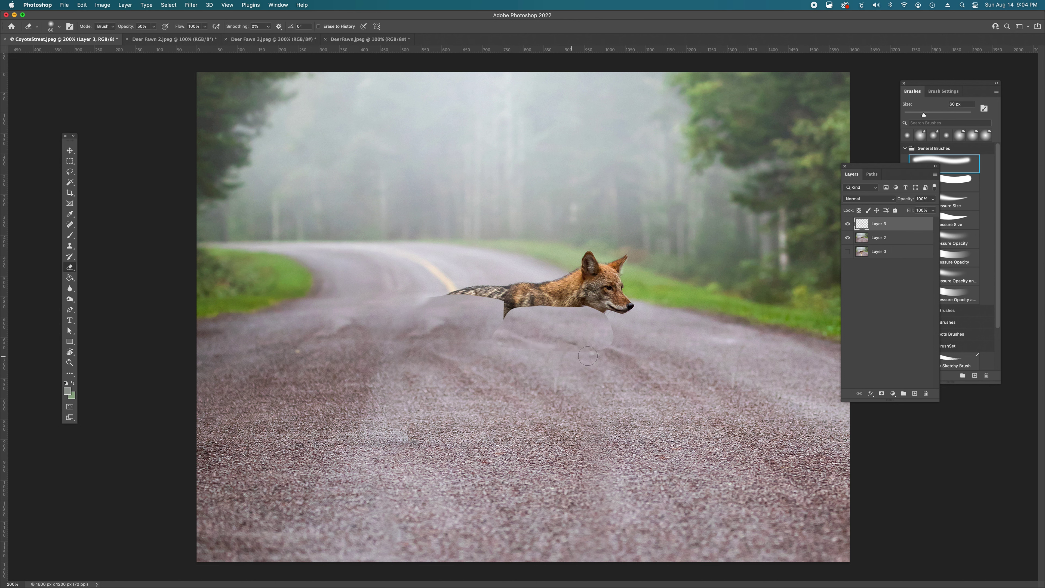
{"action": "key", "text": "super+z"}
{"action": "key", "text": "super+z"}
{"action": "left_click_drag", "start_coordinate": [590, 357], "coordinate": [614, 329]}
{"action": "mouse_move", "coordinate": [536, 327]}
{"action": "left_mouse_down"}
{"action": "mouse_move", "coordinate": [556, 357]}
{"action": "mouse_move", "coordinate": [541, 352]}
{"action": "mouse_move", "coordinate": [552, 356]}
{"action": "left_mouse_up"}
{"action": "key", "text": "super+z"}
Merge Layer 3 with Layer 2.
{"action": "left_click", "coordinate": [881, 239], "text": "shift"}
{"action": "right_click", "coordinate": [878, 237]}
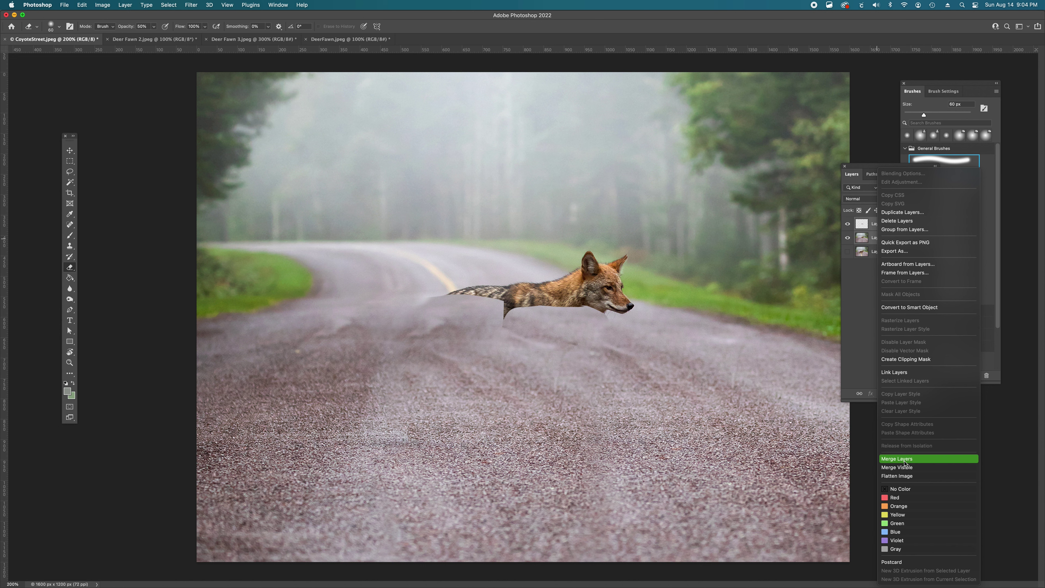
{"action": "left_click", "coordinate": [905, 460]}
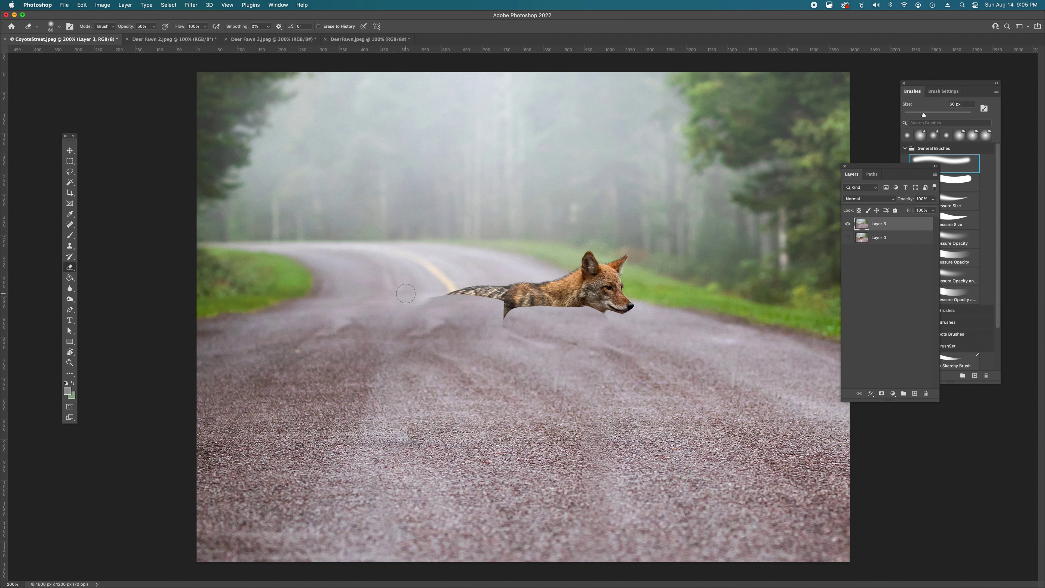
Test the Clone Stamp on the coyote's rump and raise its opacity to 100%.
{"action": "key", "text": "s"}
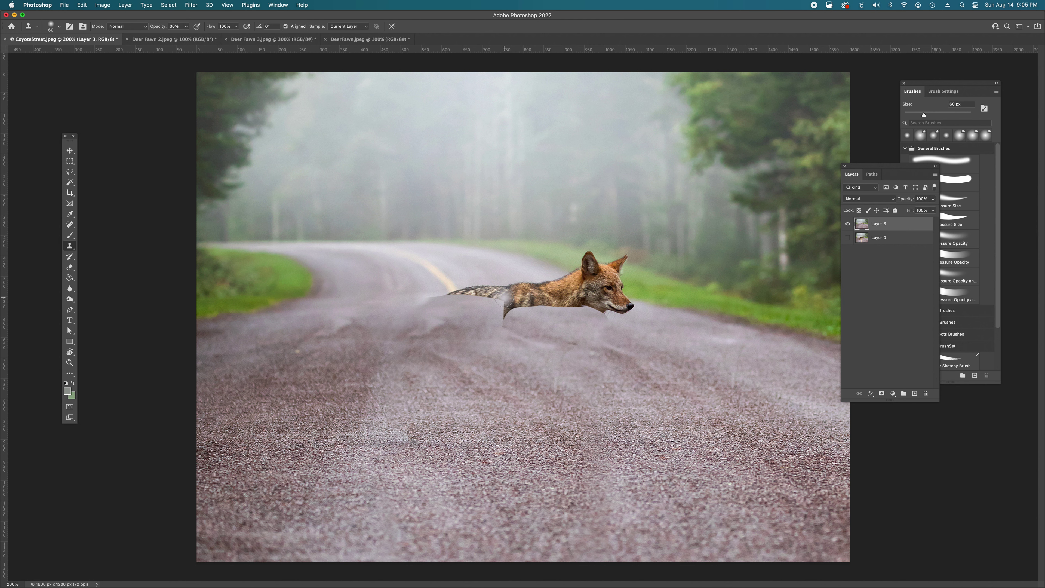
{"action": "left_click_drag", "start_coordinate": [504, 299], "coordinate": [504, 291]}
{"action": "left_click", "coordinate": [186, 27]}
{"action": "left_click_drag", "start_coordinate": [185, 37], "coordinate": [243, 41]}
Try cloning pavement over the coyote's rump and tail base with the 60 px Clone Stamp, and undo the strokes.
{"action": "left_click", "coordinate": [505, 288]}
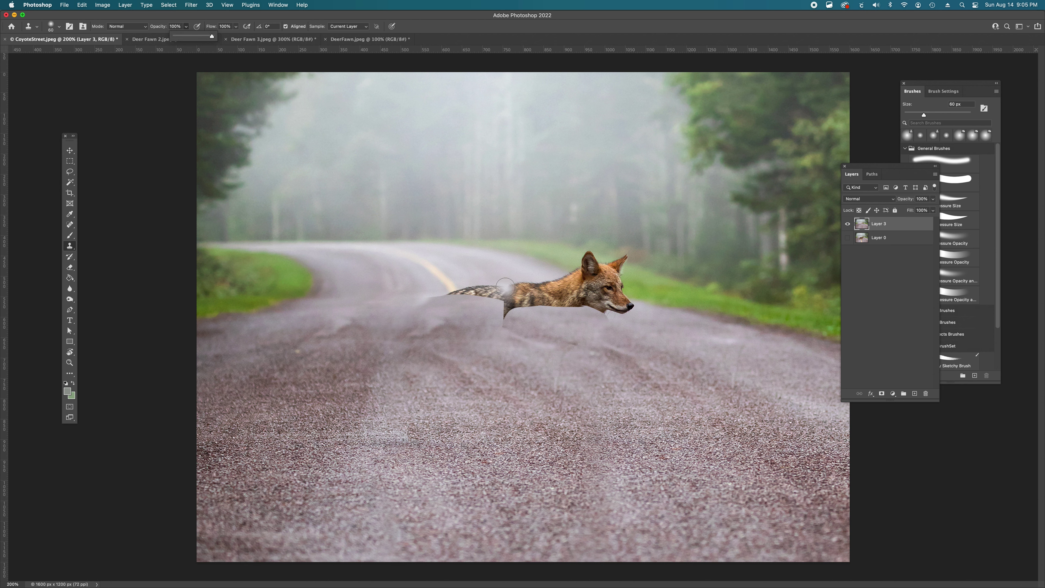
{"action": "left_click", "coordinate": [505, 286]}
{"action": "left_click_drag", "start_coordinate": [506, 287], "coordinate": [492, 287]}
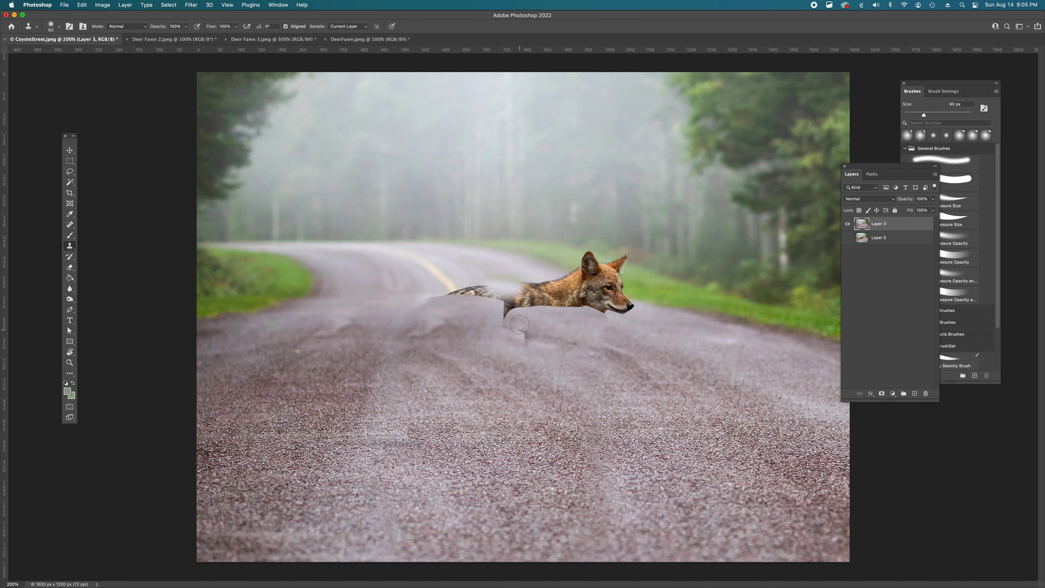
{"action": "mouse_move", "coordinate": [514, 297]}
{"action": "left_mouse_down"}
{"action": "mouse_move", "coordinate": [516, 288]}
{"action": "mouse_move", "coordinate": [491, 288]}
{"action": "left_mouse_up"}
{"action": "key", "text": "super+z"}
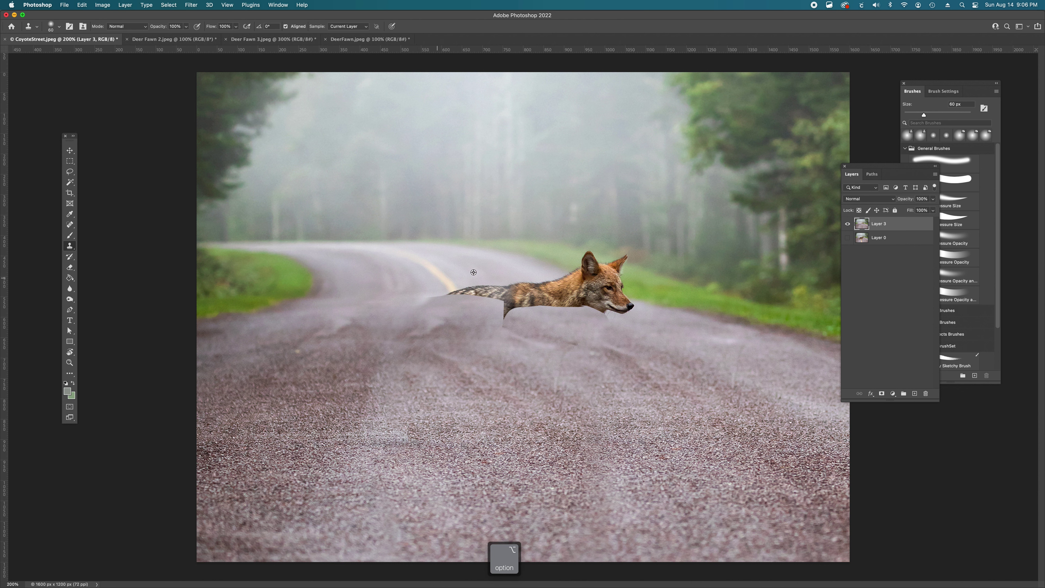
Clone pavement along the upper edge of the coyote's tail and rump with the Clone Stamp at 35 px.
{"action": "key", "text": "bracketleft"}
{"action": "key", "text": "bracketleft"}
{"action": "key", "text": "bracketleft"}
{"action": "key", "text": "alt"}
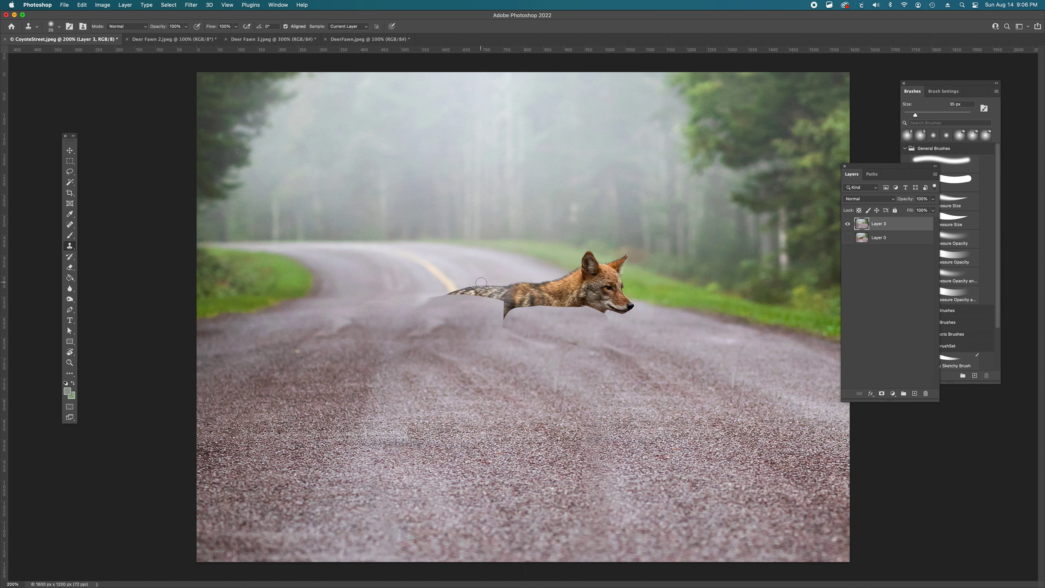
{"action": "mouse_move", "coordinate": [499, 285]}
{"action": "left_mouse_down"}
{"action": "mouse_move", "coordinate": [469, 286]}
{"action": "mouse_move", "coordinate": [525, 284]}
{"action": "left_mouse_up"}
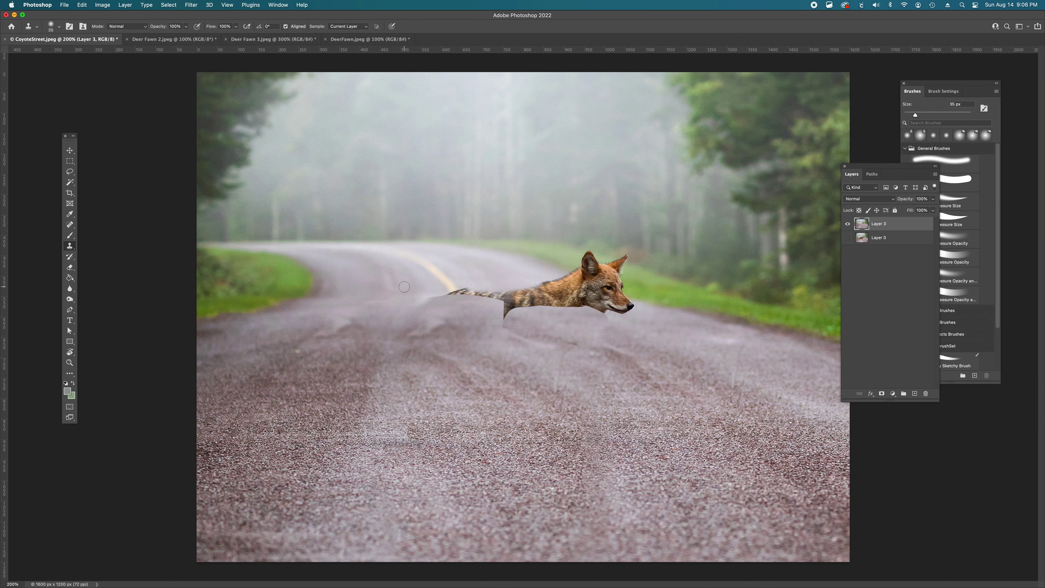
Clone nearby pavement over the lower part of the yellow road line above the coyote's tail.
{"action": "left_click", "coordinate": [400, 272], "text": "alt"}
{"action": "left_click", "coordinate": [469, 266], "text": "alt"}
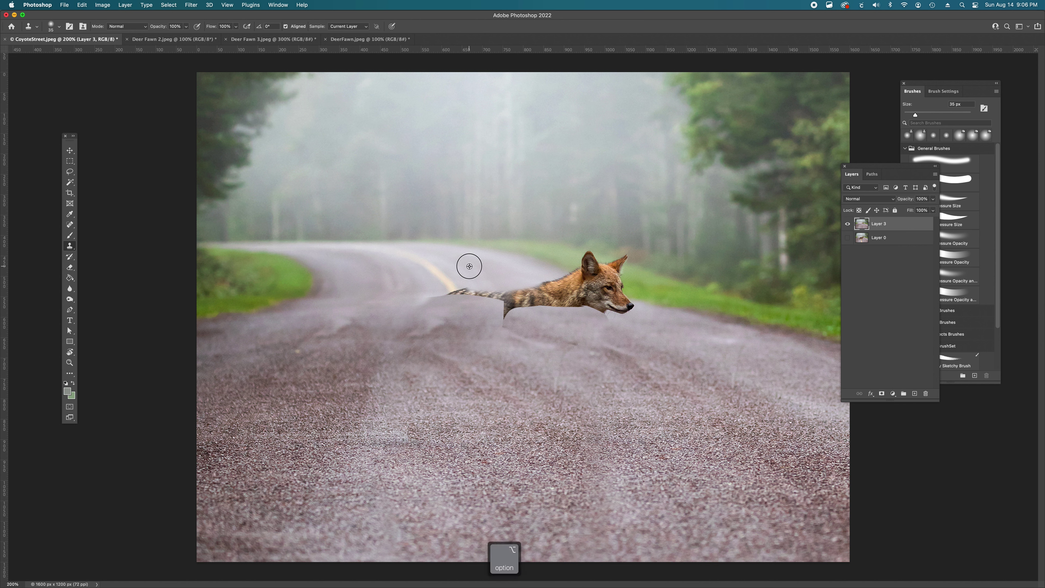
{"action": "left_click_drag", "start_coordinate": [429, 265], "coordinate": [452, 287]}
{"action": "key", "text": "alt"}
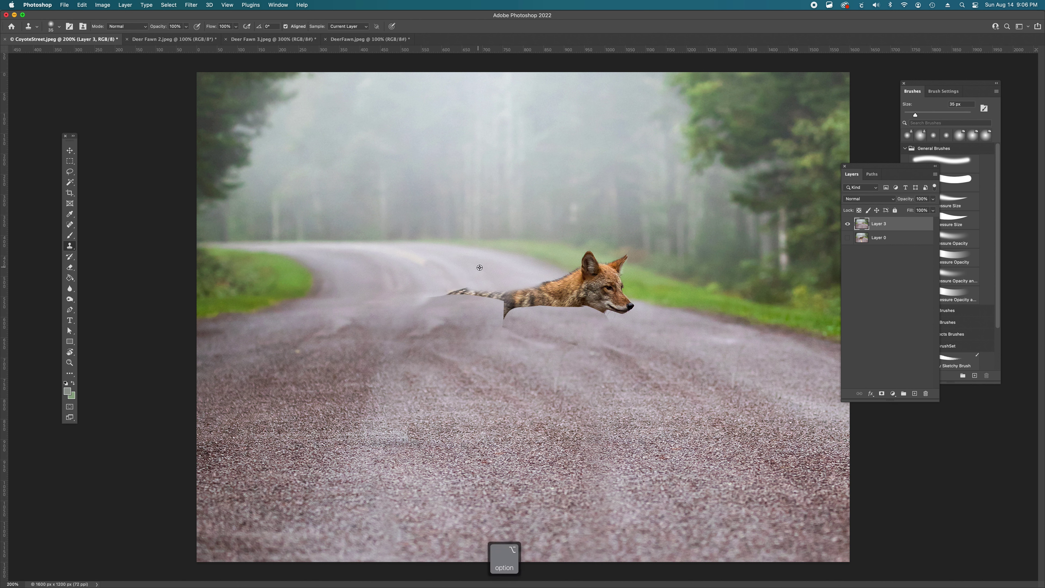
Clone pavement over the remaining faded yellow line farther up the road, undoing the unwanted strokes.
{"action": "left_click", "coordinate": [465, 271], "text": "alt"}
{"action": "left_click_drag", "start_coordinate": [433, 261], "coordinate": [458, 267]}
{"action": "key", "text": "alt"}
{"action": "left_click", "coordinate": [460, 256], "text": "alt"}
{"action": "mouse_move", "coordinate": [422, 258]}
{"action": "left_mouse_down"}
{"action": "mouse_move", "coordinate": [365, 255]}
{"action": "mouse_move", "coordinate": [388, 251]}
{"action": "left_mouse_up"}
{"action": "left_click", "coordinate": [351, 260], "text": "alt"}
{"action": "key", "text": "super+z"}
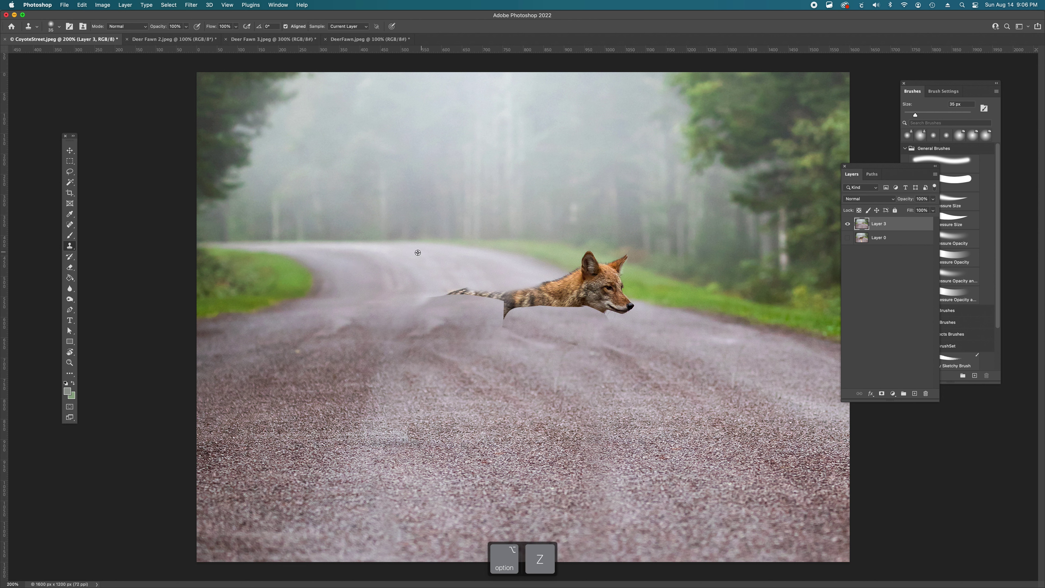
{"action": "key", "text": "super+z"}
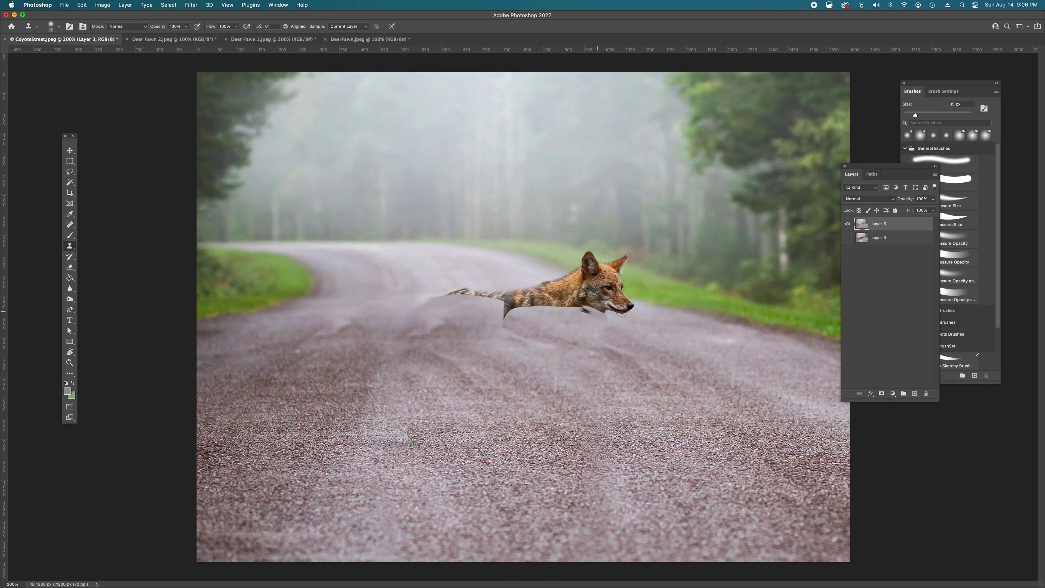
Clone pavement over the coyote's hind leg, rump and tail base, undoing the unwanted strokes around them.
{"action": "left_click", "coordinate": [651, 314], "text": "alt"}
{"action": "left_click", "coordinate": [359, 311], "text": "alt"}
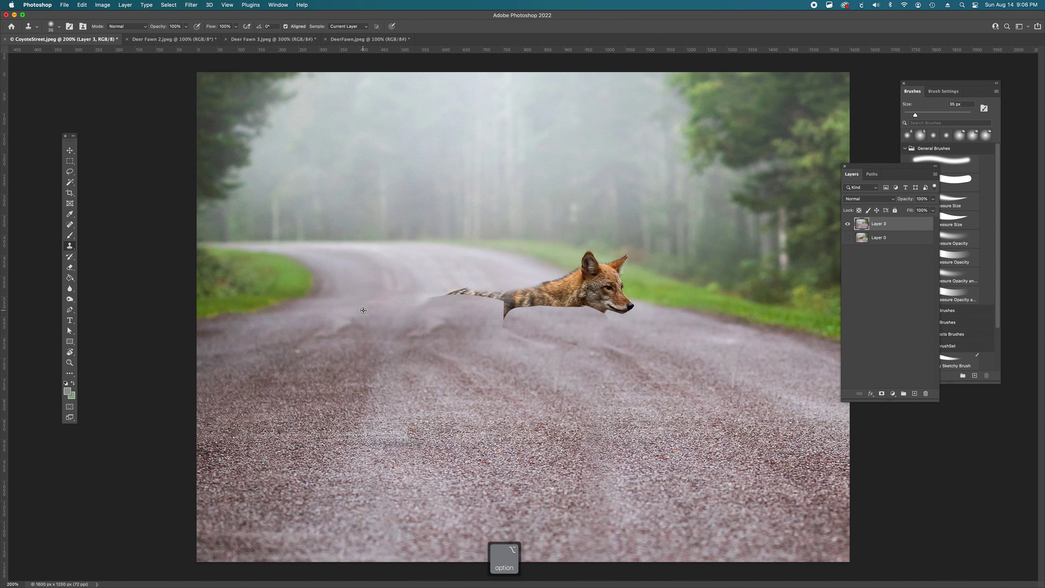
{"action": "mouse_move", "coordinate": [495, 305]}
{"action": "left_mouse_down"}
{"action": "mouse_move", "coordinate": [506, 308]}
{"action": "mouse_move", "coordinate": [501, 320]}
{"action": "mouse_move", "coordinate": [508, 300]}
{"action": "mouse_move", "coordinate": [478, 294]}
{"action": "mouse_move", "coordinate": [517, 314]}
{"action": "mouse_move", "coordinate": [495, 327]}
{"action": "left_mouse_up"}
{"action": "left_click", "coordinate": [381, 335], "text": "alt"}
{"action": "key", "text": "super+z"}
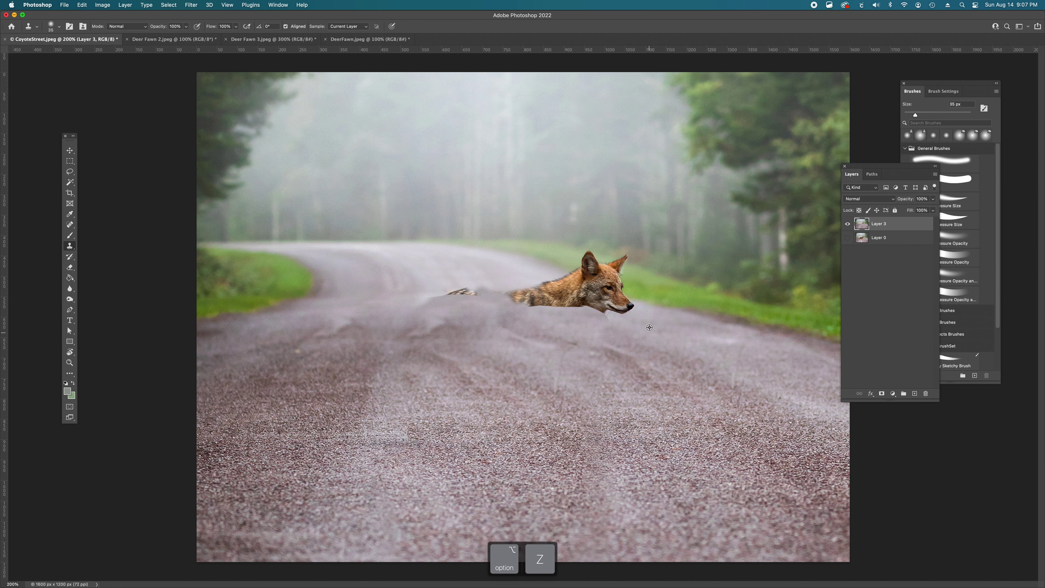
{"action": "left_click", "coordinate": [649, 327], "text": "alt"}
{"action": "mouse_move", "coordinate": [510, 327]}
{"action": "left_mouse_down"}
{"action": "mouse_move", "coordinate": [500, 326]}
{"action": "mouse_move", "coordinate": [516, 327]}
{"action": "left_mouse_up"}
{"action": "left_click", "coordinate": [650, 327]}
{"action": "key", "text": "super+z"}
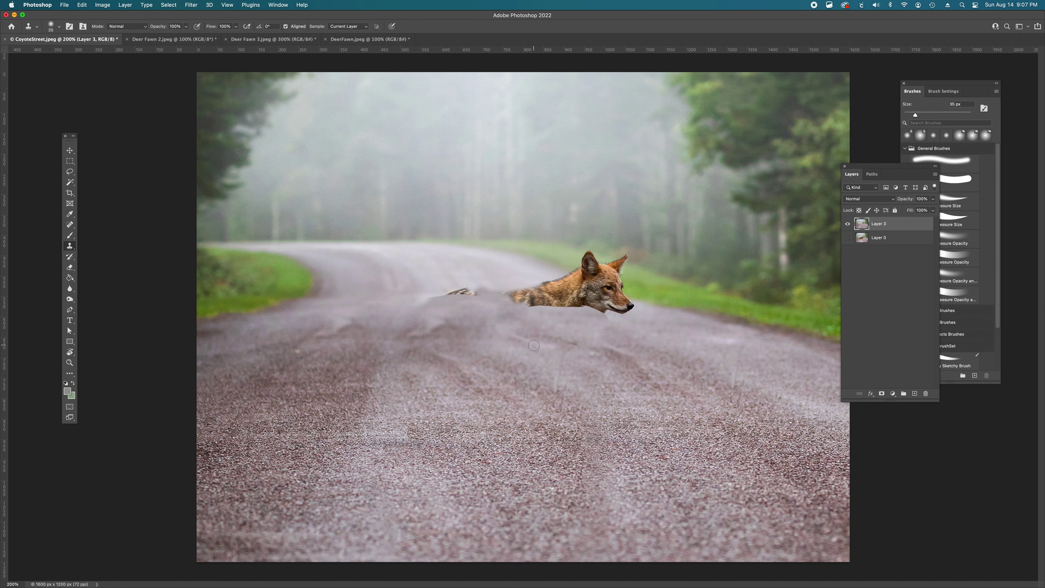
Enlarge the Clone Stamp to 100 px and clone pavement across the road below the coyote's body.
{"action": "key", "text": "bracketright"}
{"action": "key", "text": "bracketright"}
{"action": "key", "text": "bracketright"}
{"action": "key", "text": "bracketright"}
{"action": "key", "text": "bracketright"}
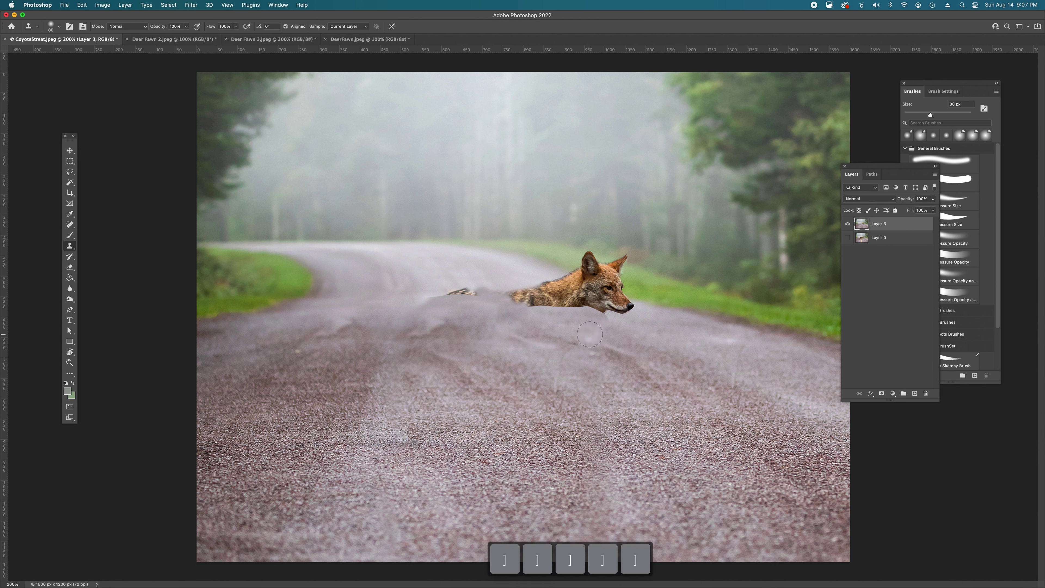
{"action": "left_click", "coordinate": [681, 338], "text": "alt"}
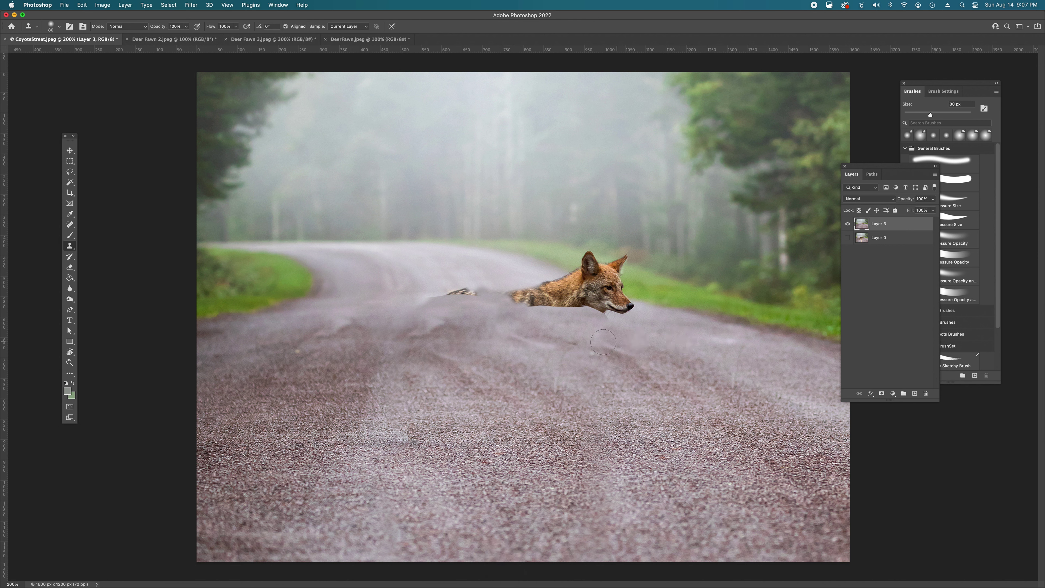
{"action": "key", "text": "bracketright"}
{"action": "key", "text": "bracketright"}
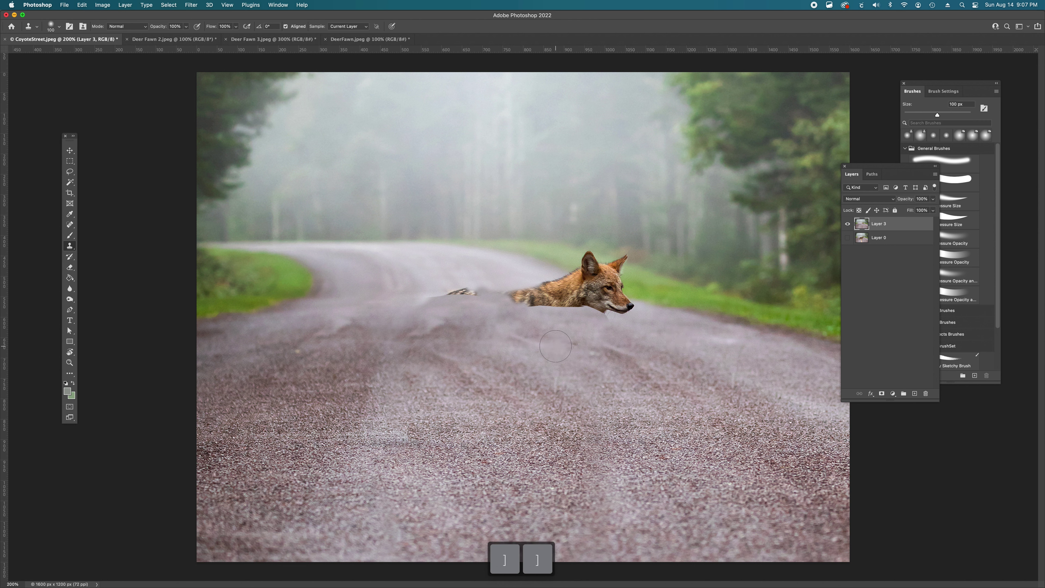
{"action": "mouse_move", "coordinate": [565, 344]}
{"action": "left_mouse_down"}
{"action": "mouse_move", "coordinate": [564, 358]}
{"action": "mouse_move", "coordinate": [527, 339]}
{"action": "mouse_move", "coordinate": [494, 344]}
{"action": "left_mouse_up"}
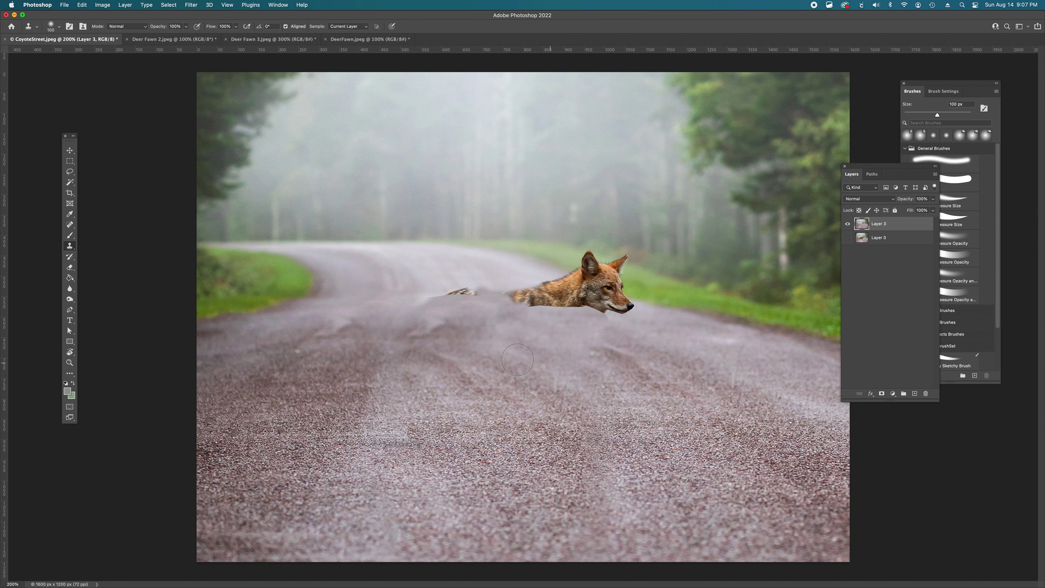
Even out the mid-road pavement below the coyote with fresh 100 px clone samples, undoing the unwanted strokes.
{"action": "key", "text": "alt"}
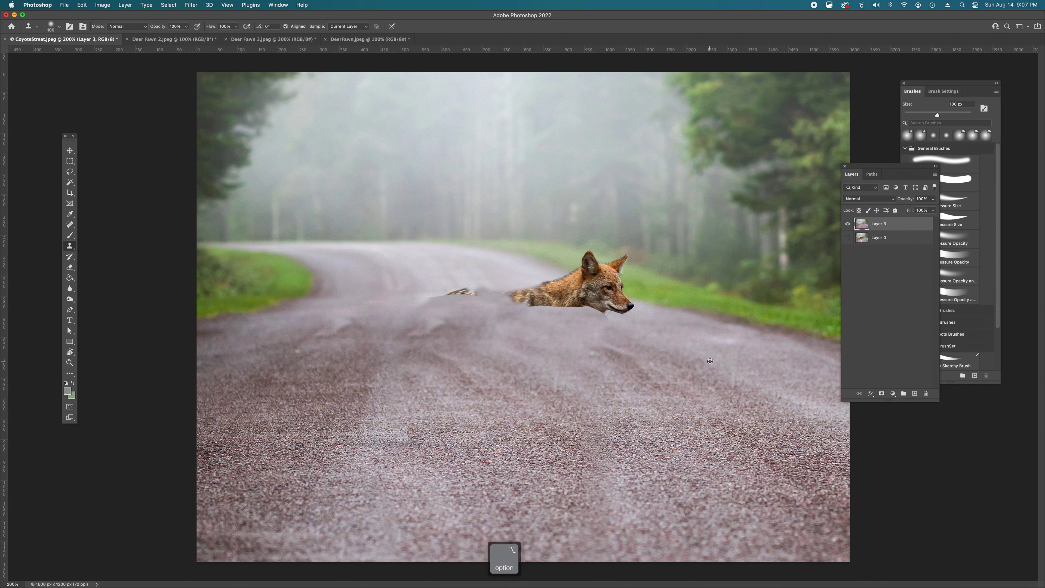
{"action": "left_click", "coordinate": [603, 358], "text": "alt"}
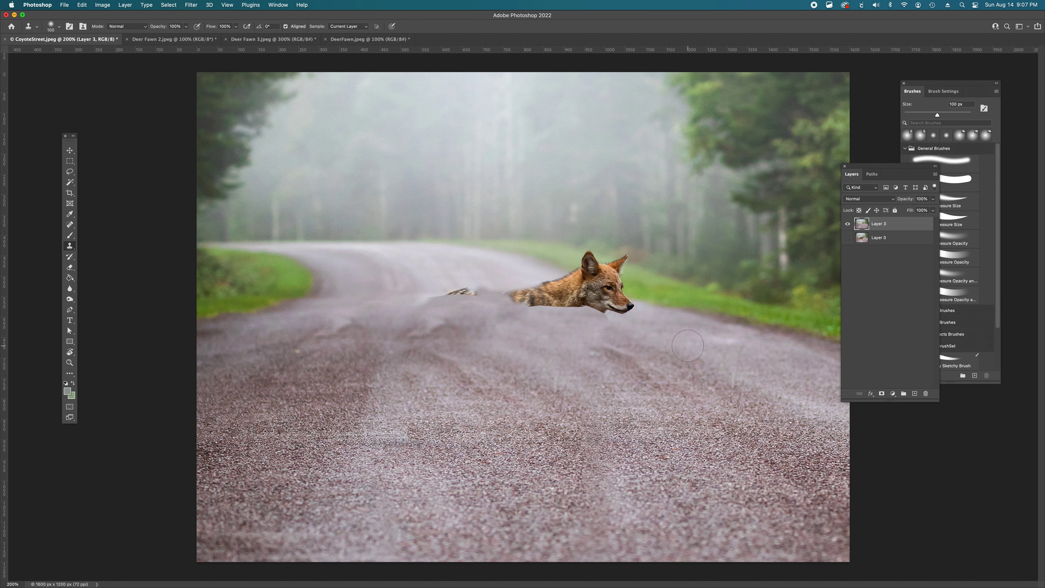
{"action": "left_click", "coordinate": [604, 402], "text": "alt"}
{"action": "left_click_drag", "start_coordinate": [564, 388], "coordinate": [549, 390]}
{"action": "left_click", "coordinate": [688, 356], "text": "alt"}
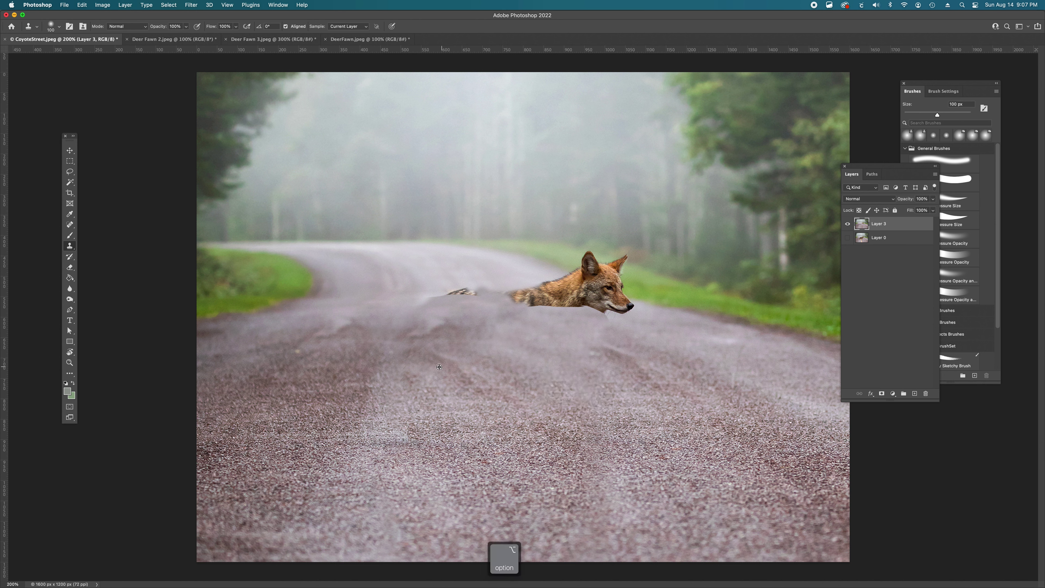
{"action": "left_click", "coordinate": [429, 370], "text": "alt"}
{"action": "left_click_drag", "start_coordinate": [615, 361], "coordinate": [599, 359]}
{"action": "key", "text": "super+z"}
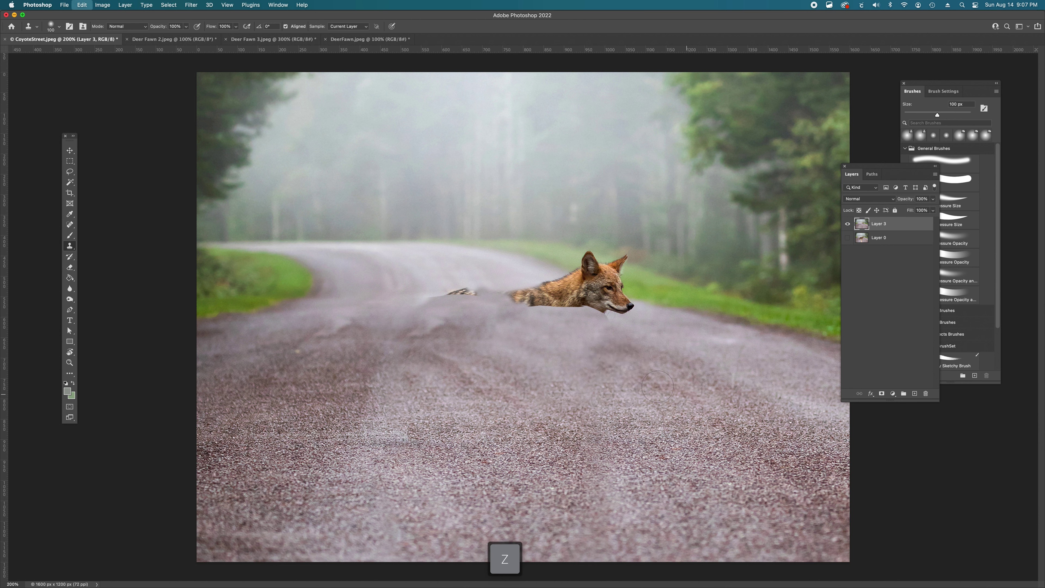
{"action": "key", "text": "super+z"}
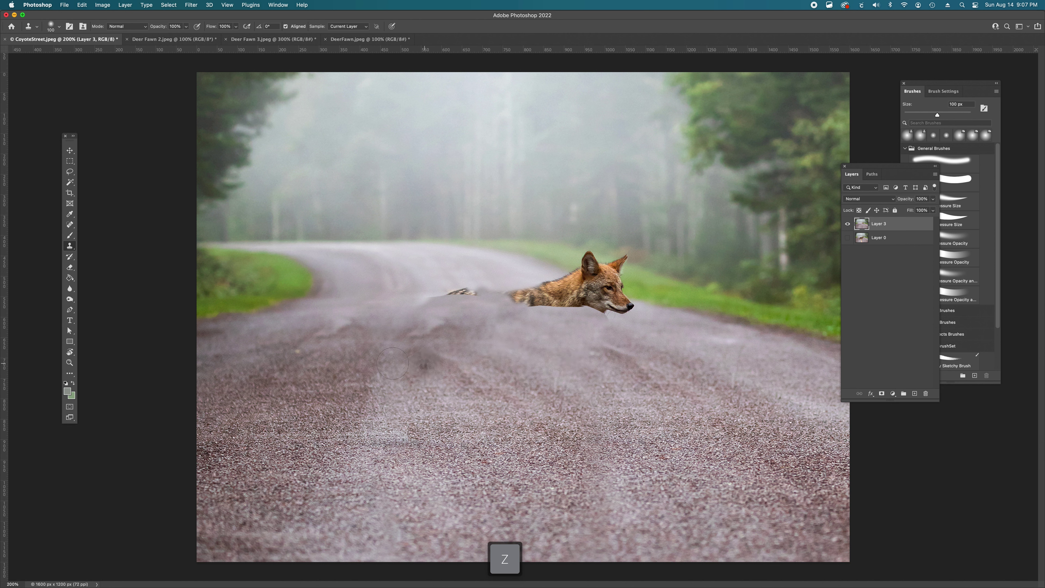
{"action": "left_click", "coordinate": [711, 355], "text": "alt"}
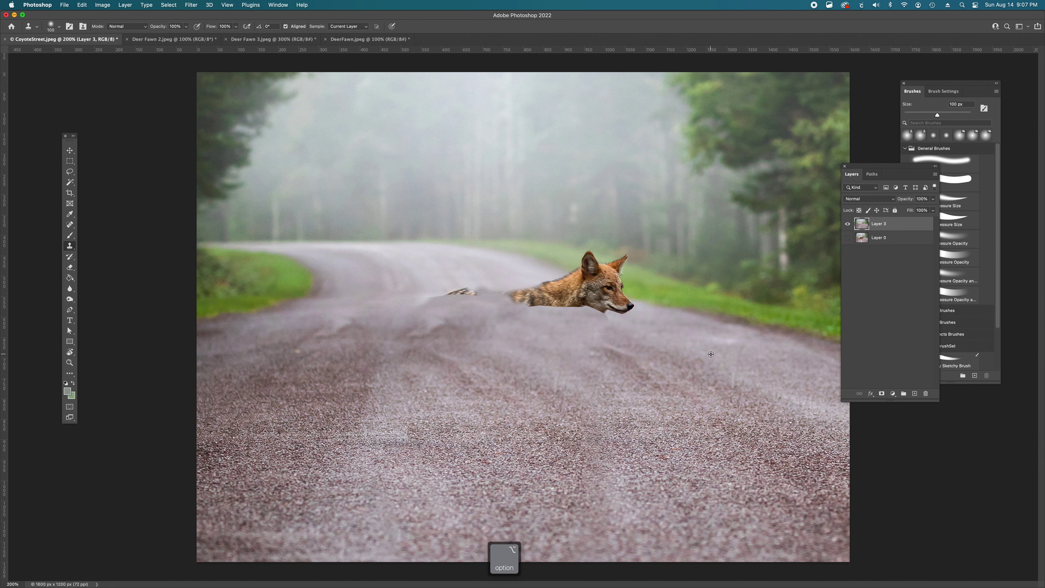
{"action": "mouse_move", "coordinate": [653, 358]}
{"action": "left_mouse_down"}
{"action": "mouse_move", "coordinate": [614, 359]}
{"action": "mouse_move", "coordinate": [633, 355]}
{"action": "left_mouse_up"}
Resample clean pavement and clone it over the leftover tip of the coyote's tail.
{"action": "left_click", "coordinate": [756, 385], "text": "alt"}
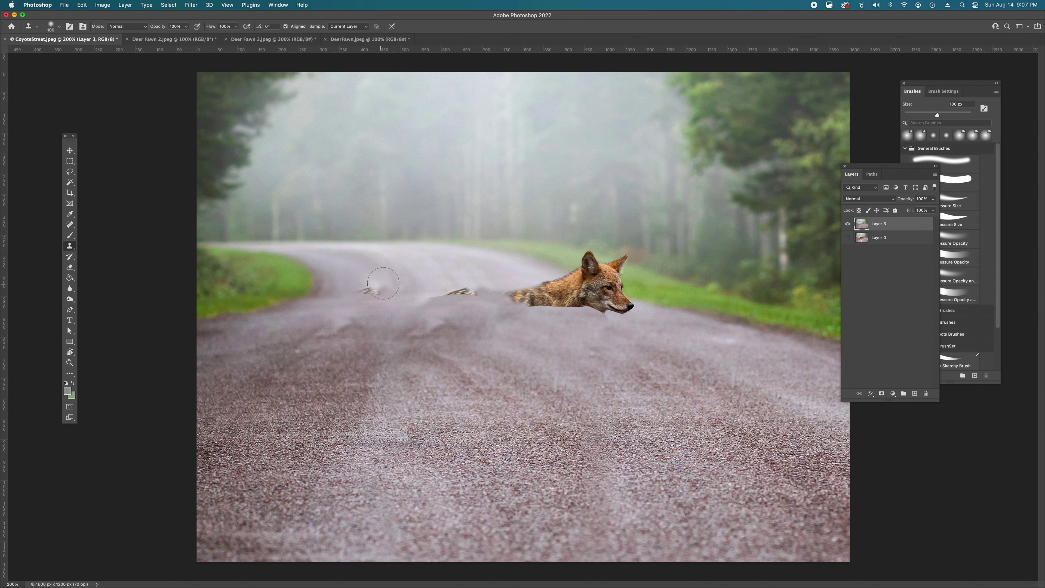
{"action": "left_click", "coordinate": [354, 297], "text": "alt"}
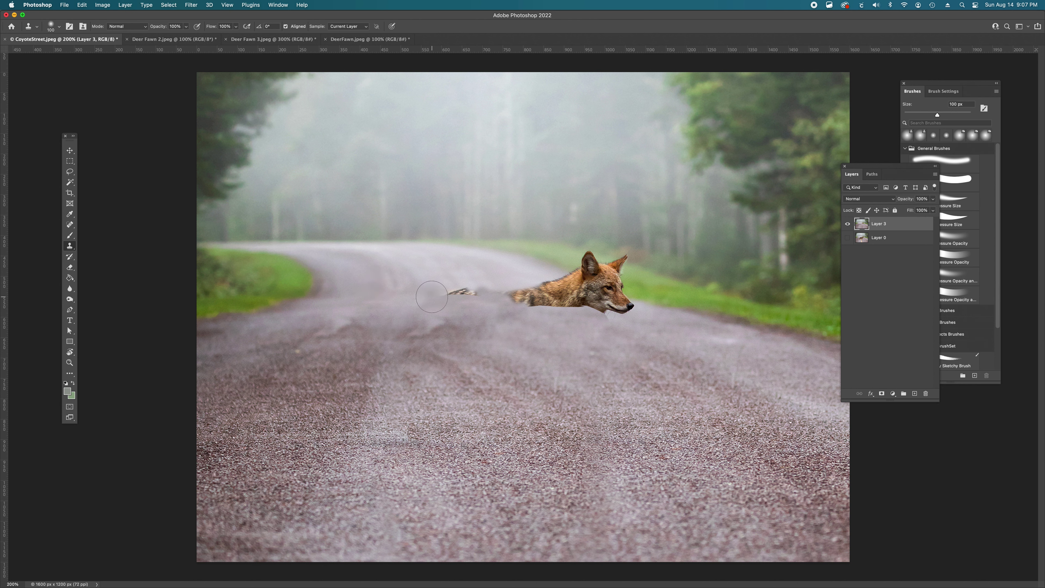
{"action": "mouse_move", "coordinate": [431, 297]}
{"action": "left_mouse_down"}
{"action": "mouse_move", "coordinate": [475, 298]}
{"action": "mouse_move", "coordinate": [440, 296]}
{"action": "left_mouse_up"}
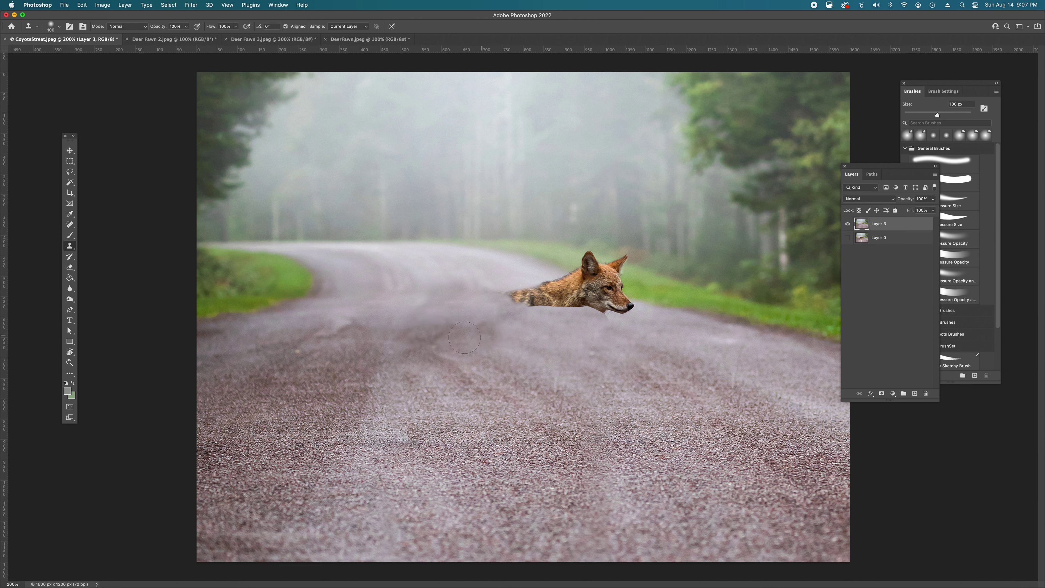
Blend the dark pavement patch below the removed tail with the Clone Stamp at 50% opacity and 80 px.
{"action": "key", "text": "alt"}
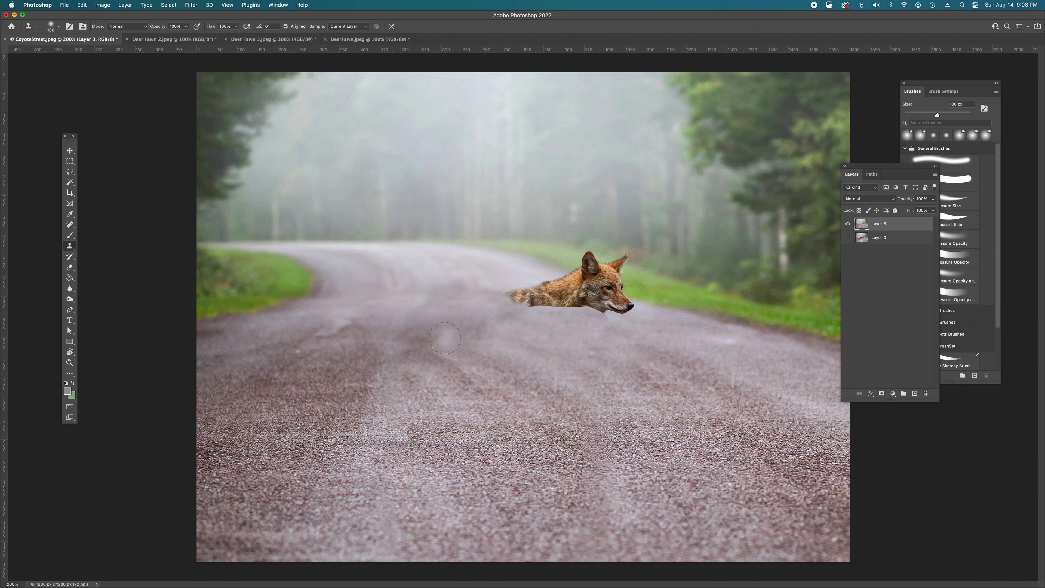
{"action": "left_click", "coordinate": [581, 340], "text": "alt"}
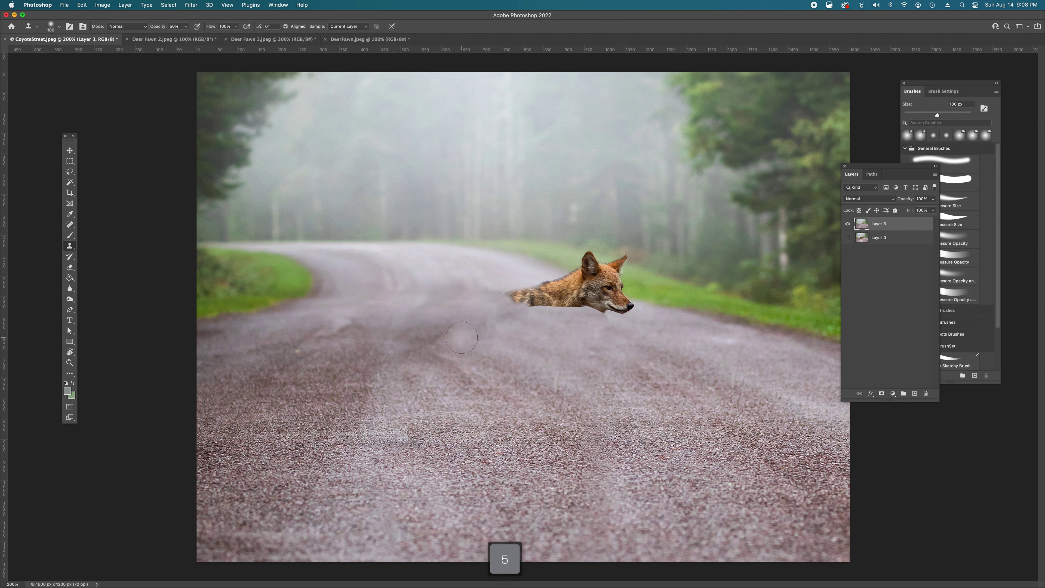
{"action": "key", "text": "alt+5"}
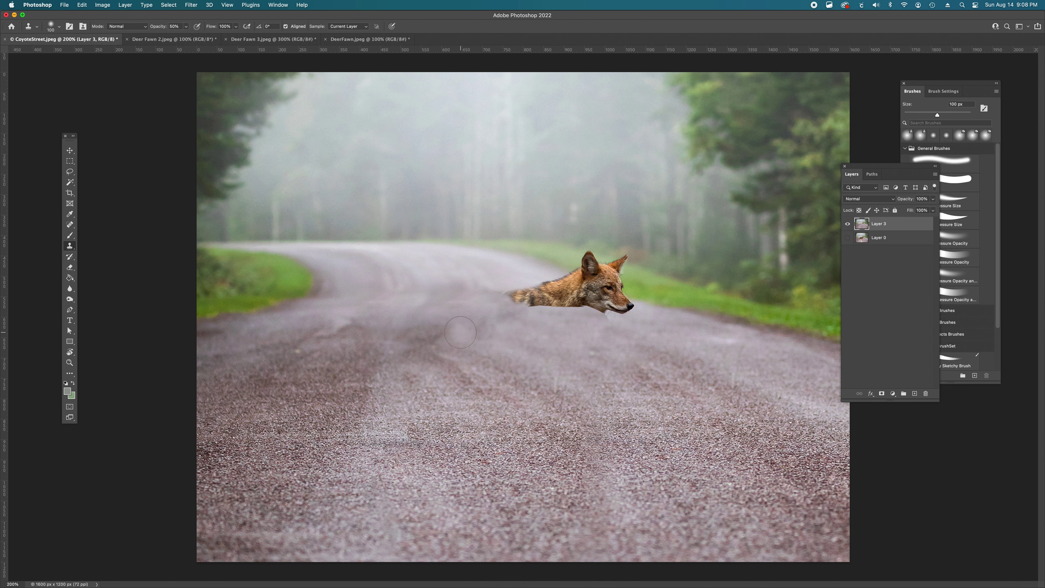
{"action": "key", "text": "bracketright"}
{"action": "key", "text": "bracketright"}
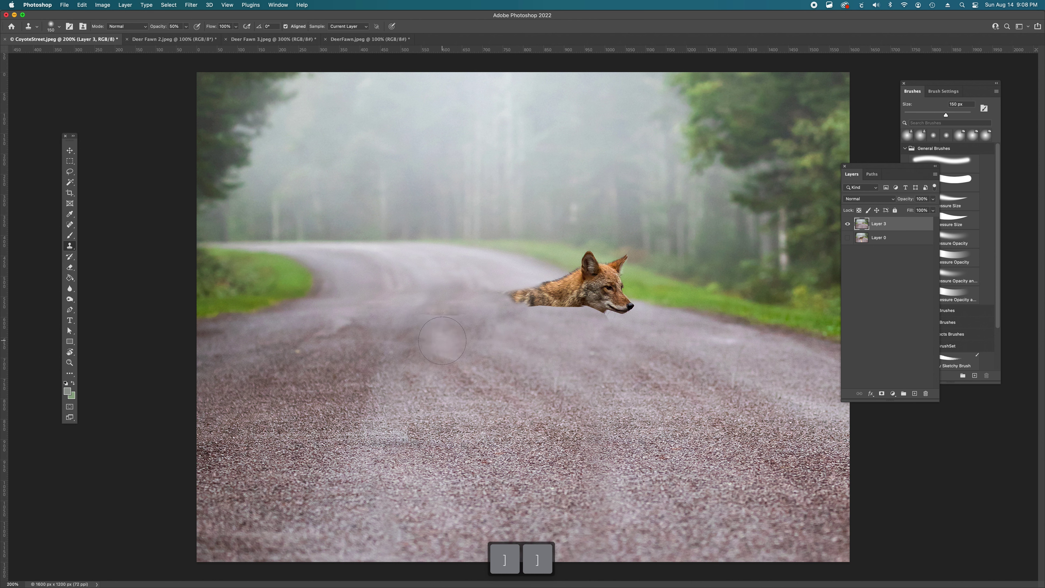
{"action": "key", "text": "bracketleft"}
{"action": "key", "text": "bracketleft"}
{"action": "key", "text": "bracketleft"}
{"action": "key", "text": "bracketleft"}
{"action": "mouse_move", "coordinate": [451, 334]}
{"action": "left_mouse_down"}
{"action": "mouse_move", "coordinate": [406, 339]}
{"action": "mouse_move", "coordinate": [461, 337]}
{"action": "left_mouse_up"}
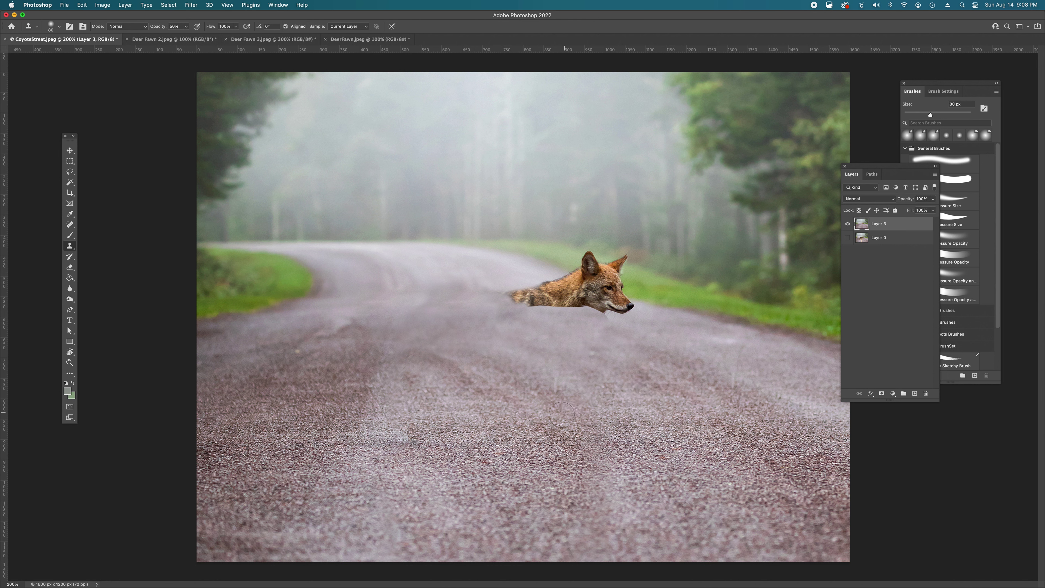
Clone sampled pavement softly over the uneven area farther down the middle of the road.
{"action": "left_click", "coordinate": [554, 382]}
{"action": "left_click", "coordinate": [654, 388], "text": "alt"}
{"action": "left_click_drag", "start_coordinate": [558, 388], "coordinate": [560, 386]}
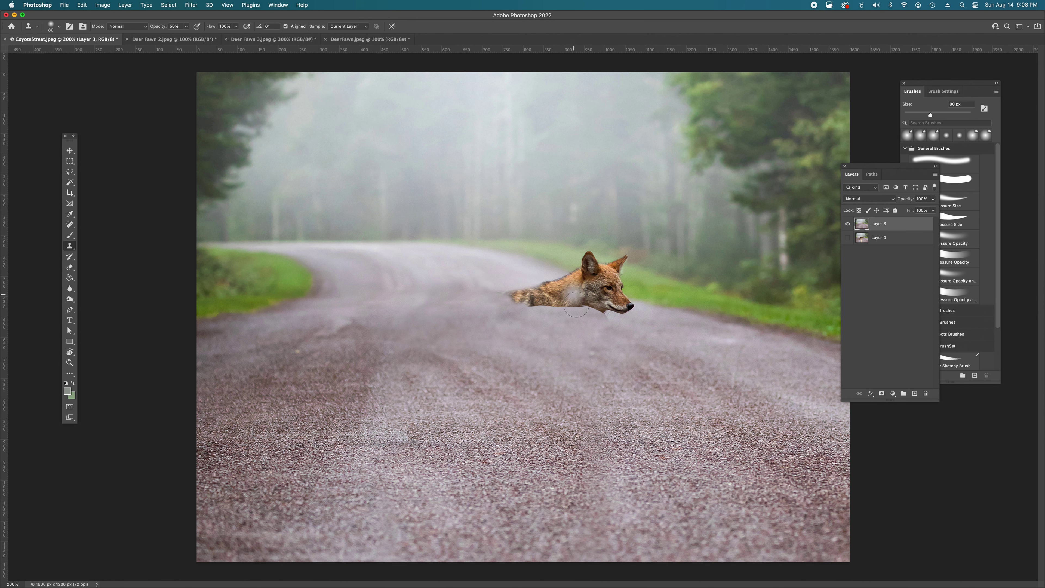
Clone pavement onto the ragged edge beside the coyote's rump with the Clone Stamp at 30 px.
{"action": "key", "text": "super+space"}
{"action": "left_click", "coordinate": [573, 313]}
{"action": "key", "text": "l"}
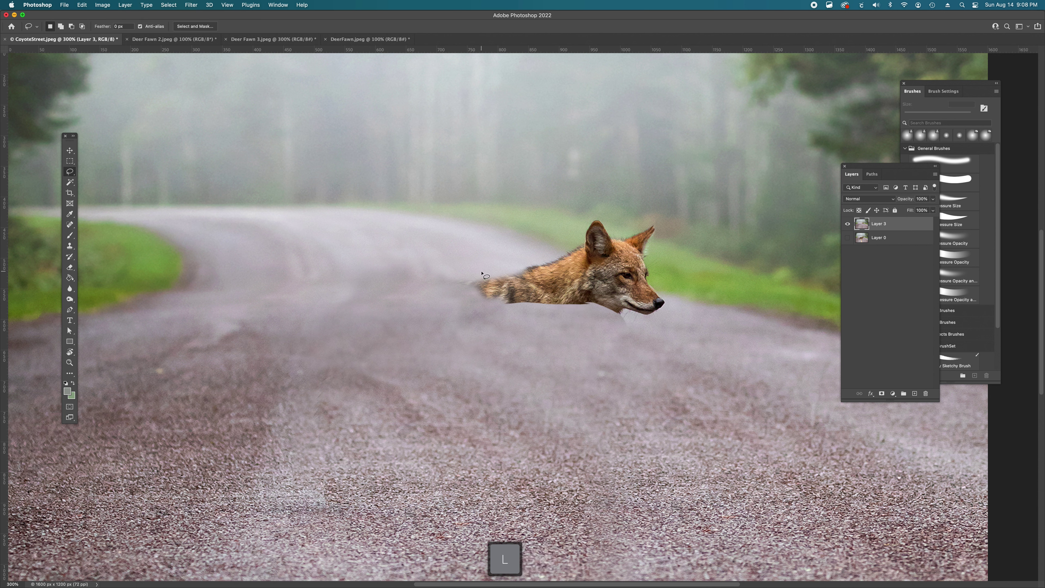
{"action": "key", "text": "s"}
{"action": "key", "text": "bracketleft"}
{"action": "key", "text": "bracketleft"}
{"action": "key", "text": "bracketleft"}
{"action": "key", "text": "bracketleft"}
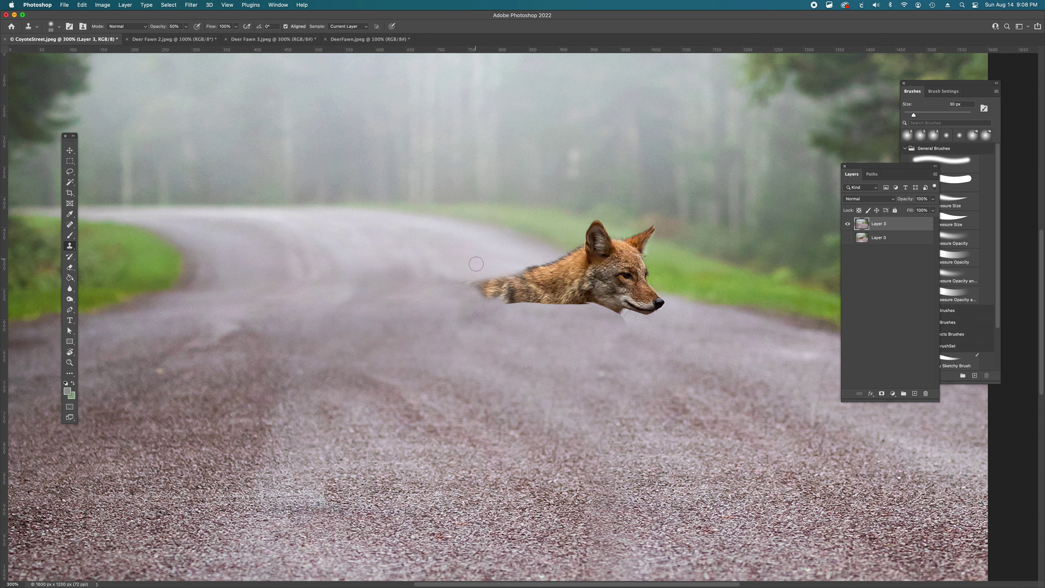
{"action": "left_click", "coordinate": [457, 260], "text": "alt"}
{"action": "mouse_move", "coordinate": [455, 280]}
{"action": "left_mouse_down"}
{"action": "mouse_move", "coordinate": [490, 278]}
{"action": "mouse_move", "coordinate": [467, 284]}
{"action": "left_mouse_up"}
Set the Clone Stamp opacity to 100% and clone pavement along the coyote's back and rump edge.
{"action": "key", "text": "1"}
{"action": "key", "text": "0"}
{"action": "key", "text": "0"}
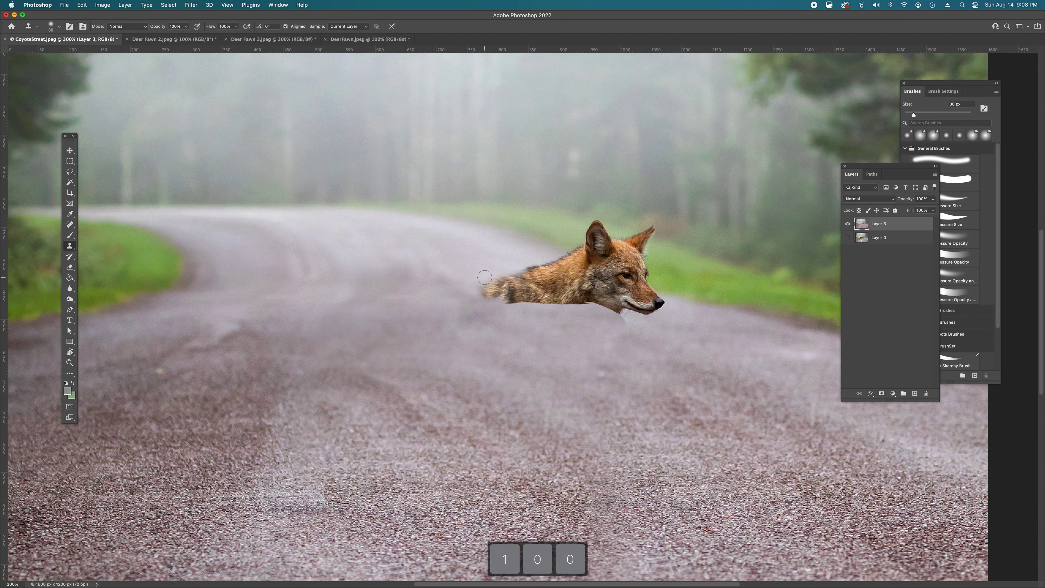
{"action": "left_click_drag", "start_coordinate": [482, 281], "coordinate": [517, 270]}
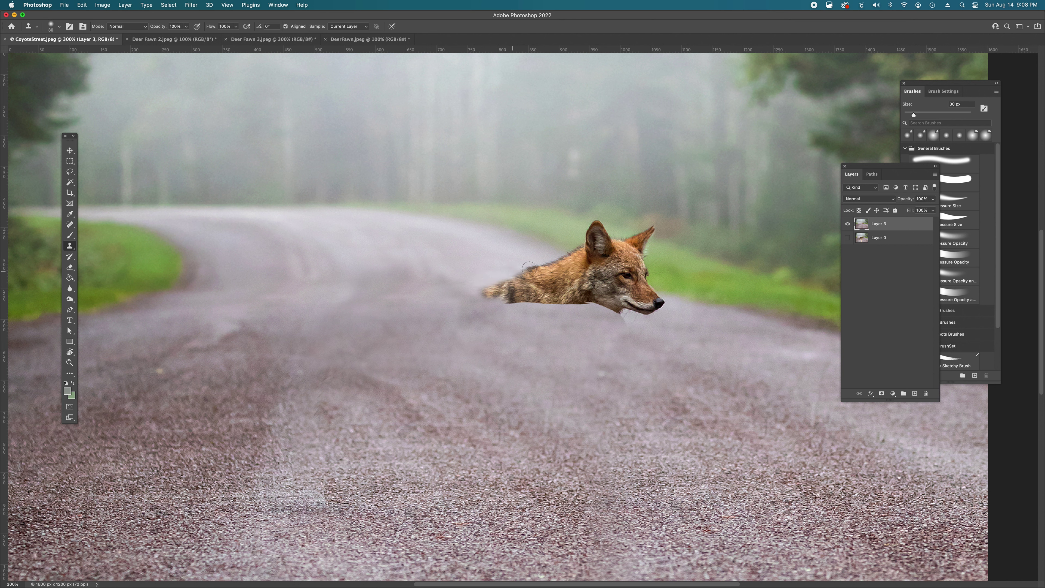
{"action": "left_click", "coordinate": [555, 259]}
{"action": "left_click_drag", "start_coordinate": [547, 262], "coordinate": [484, 288]}
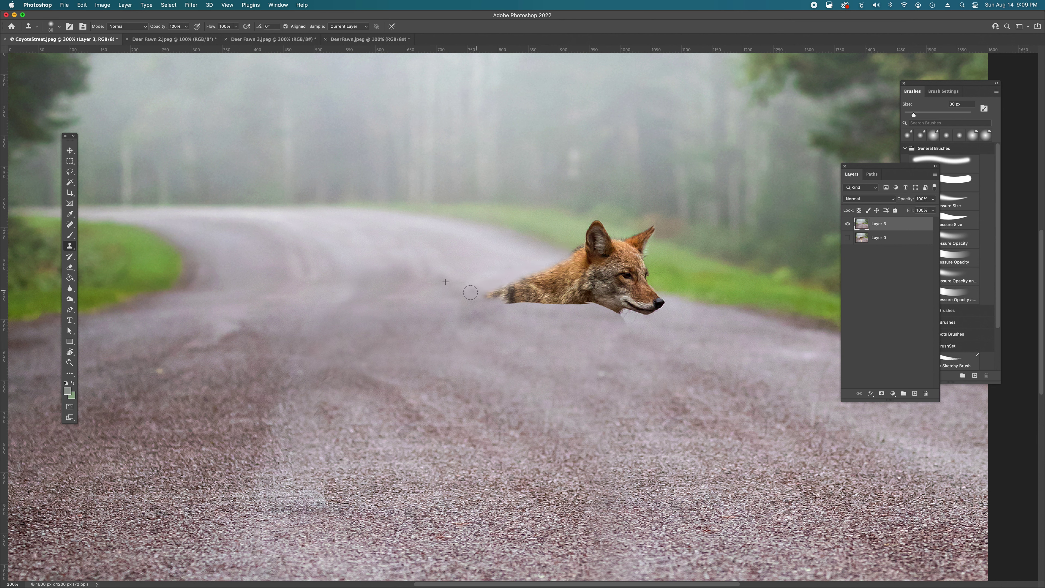
Enlarge the Clone Stamp to 45 px and blend the pavement just behind the coyote's rump.
{"action": "left_click", "coordinate": [485, 276], "text": "alt"}
{"action": "key", "text": "bracketright"}
{"action": "key", "text": "bracketright"}
{"action": "key", "text": "bracketright"}
{"action": "left_click_drag", "start_coordinate": [461, 287], "coordinate": [445, 285]}
Clone sampled pavement over the coyote's remaining body, chest and throat, undoing the unwanted stroke.
{"action": "left_click", "coordinate": [385, 307], "text": "alt"}
{"action": "mouse_move", "coordinate": [489, 293]}
{"action": "left_mouse_down"}
{"action": "mouse_move", "coordinate": [528, 293]}
{"action": "mouse_move", "coordinate": [541, 313]}
{"action": "mouse_move", "coordinate": [510, 284]}
{"action": "mouse_move", "coordinate": [465, 319]}
{"action": "mouse_move", "coordinate": [486, 294]}
{"action": "mouse_move", "coordinate": [583, 303]}
{"action": "left_mouse_up"}
{"action": "key", "text": "super+z"}
{"action": "left_click", "coordinate": [381, 304], "text": "alt"}
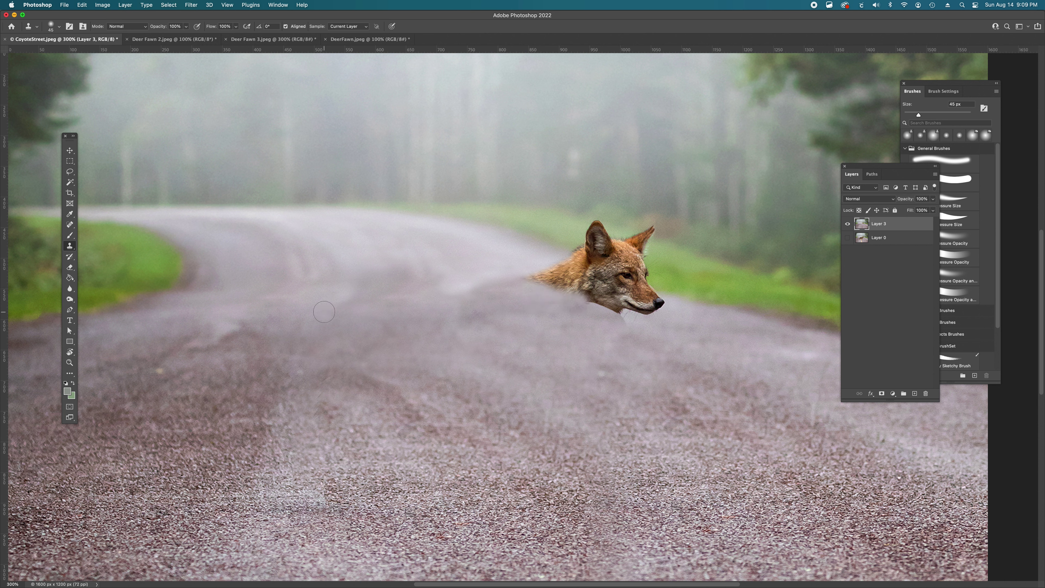
{"action": "left_click_drag", "start_coordinate": [578, 305], "coordinate": [623, 315]}
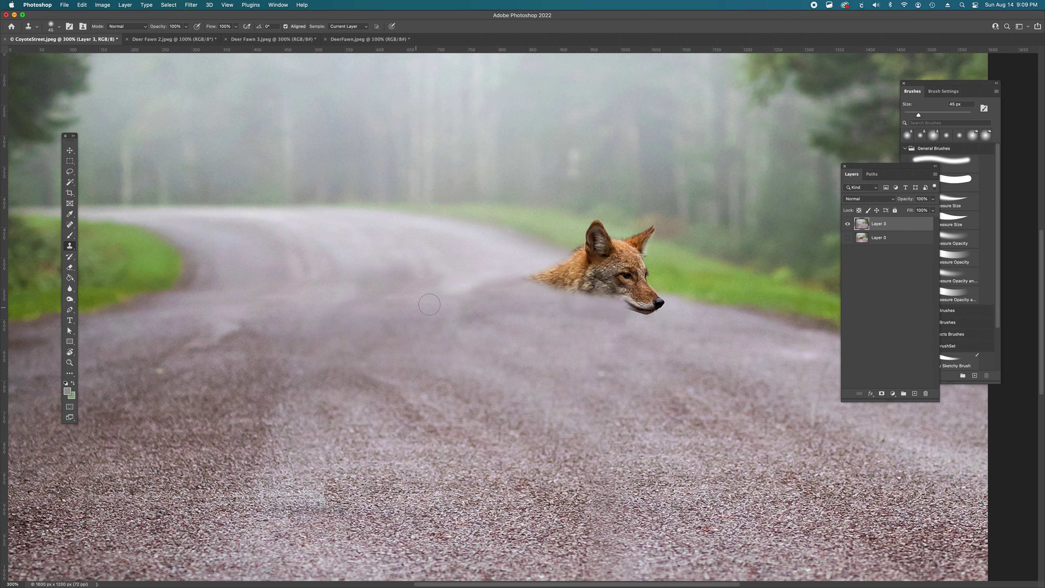
Enlarge the Clone Stamp to 60 px and clone pavement over the neck fur behind the coyote's head, undoing the unwanted extra strokes.
{"action": "key", "text": "bracketright"}
{"action": "key", "text": "bracketright"}
{"action": "mouse_move", "coordinate": [480, 268]}
{"action": "left_mouse_down"}
{"action": "mouse_move", "coordinate": [521, 267]}
{"action": "mouse_move", "coordinate": [546, 283]}
{"action": "mouse_move", "coordinate": [554, 272]}
{"action": "mouse_move", "coordinate": [485, 284]}
{"action": "mouse_move", "coordinate": [515, 288]}
{"action": "left_mouse_up"}
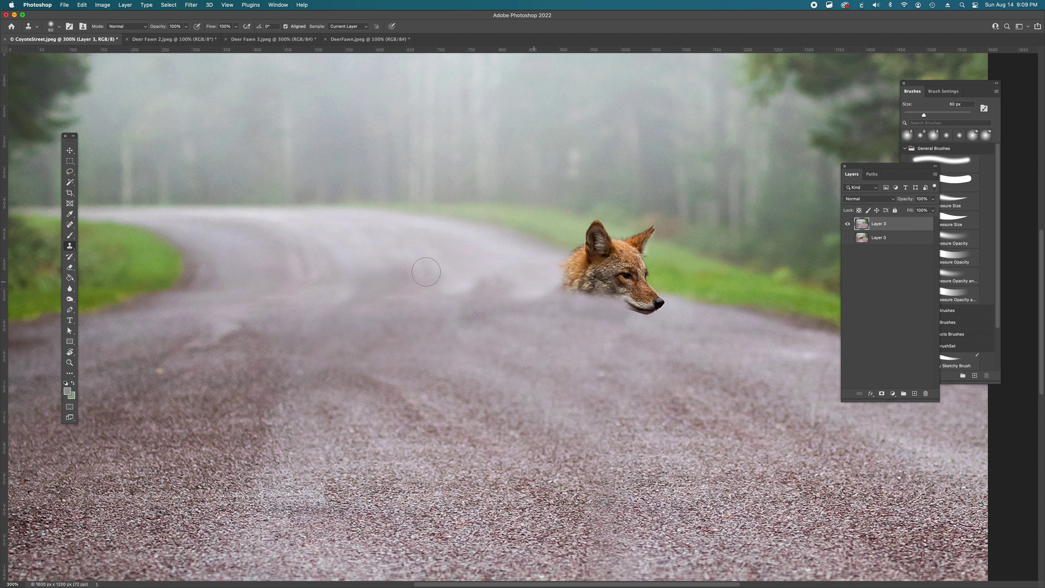
{"action": "left_click", "coordinate": [317, 290], "text": "alt"}
{"action": "key", "text": "super+z"}
{"action": "key", "text": "super+z"}
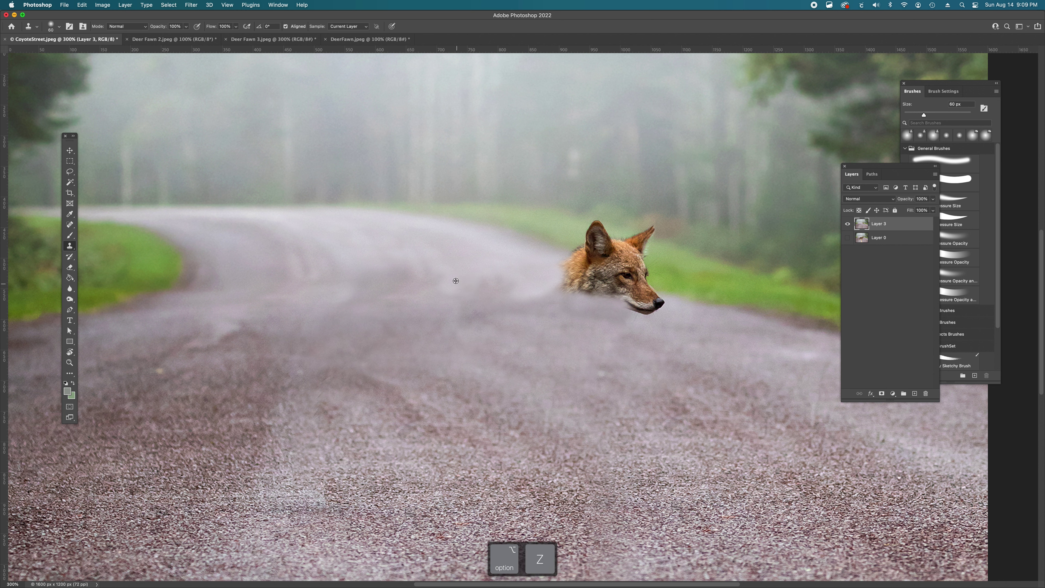
Set the Clone Stamp to 40% opacity and 90 px for softening the pavement behind the coyote's neck.
{"action": "key", "text": "4"}
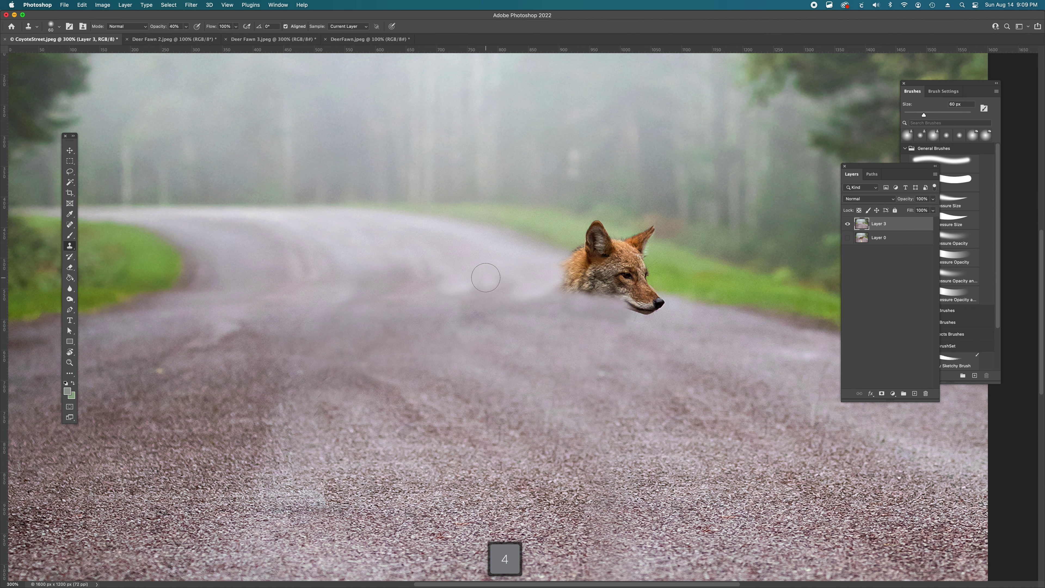
{"action": "key", "text": "bracketright"}
{"action": "key", "text": "bracketright"}
{"action": "key", "text": "bracketright"}
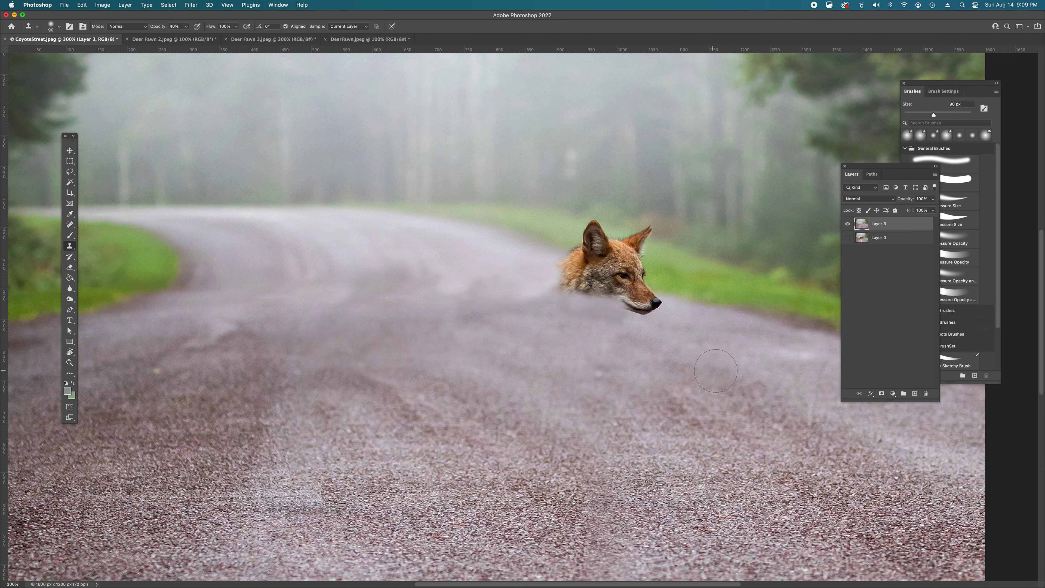
{"action": "scroll", "coordinate": [713, 372], "scroll_direction": "right", "scroll_amount": 5}
{"action": "scroll", "coordinate": [713, 372], "scroll_direction": "down", "scroll_amount": 1}
{"action": "scroll", "coordinate": [715, 371], "scroll_direction": "up", "scroll_amount": 1}
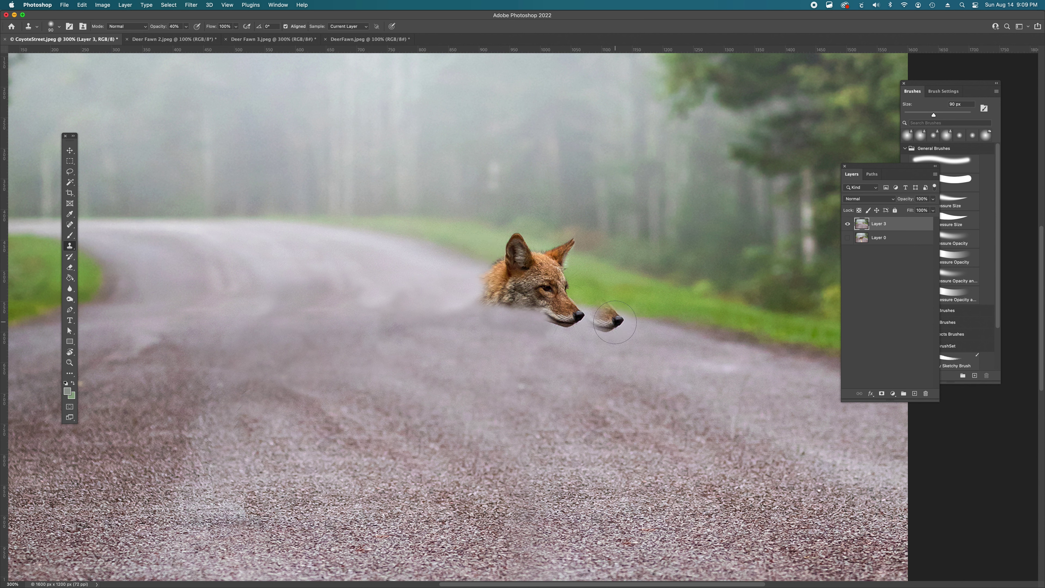
Clone sampled pavement over the coyote's lower jaw and muzzle with the Clone Stamp at 100% opacity and 50 px.
{"action": "left_click", "coordinate": [422, 332], "text": "alt"}
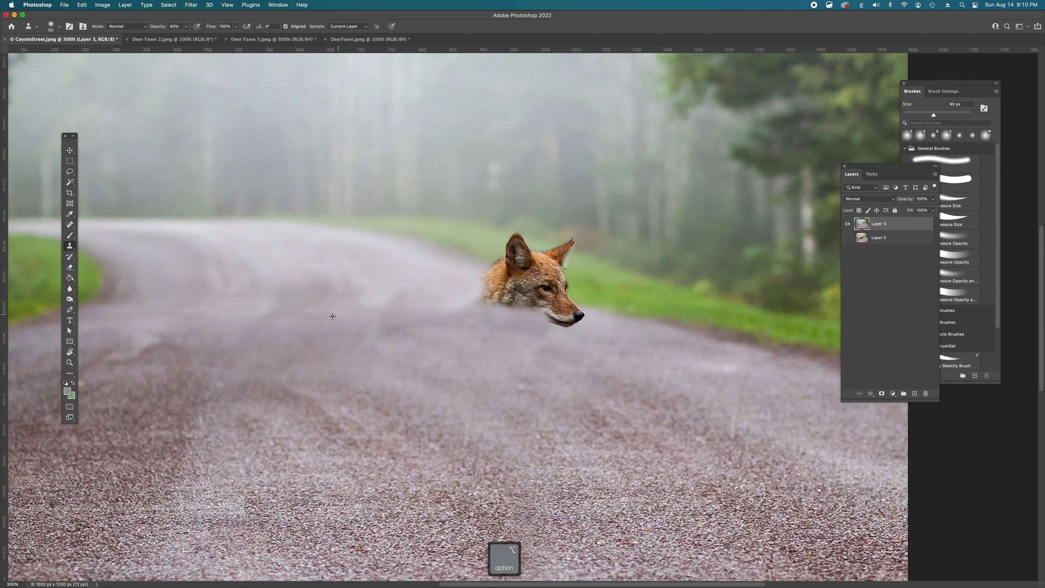
{"action": "key", "text": "bracketleft"}
{"action": "key", "text": "bracketleft"}
{"action": "key", "text": "bracketleft"}
{"action": "key", "text": "bracketleft"}
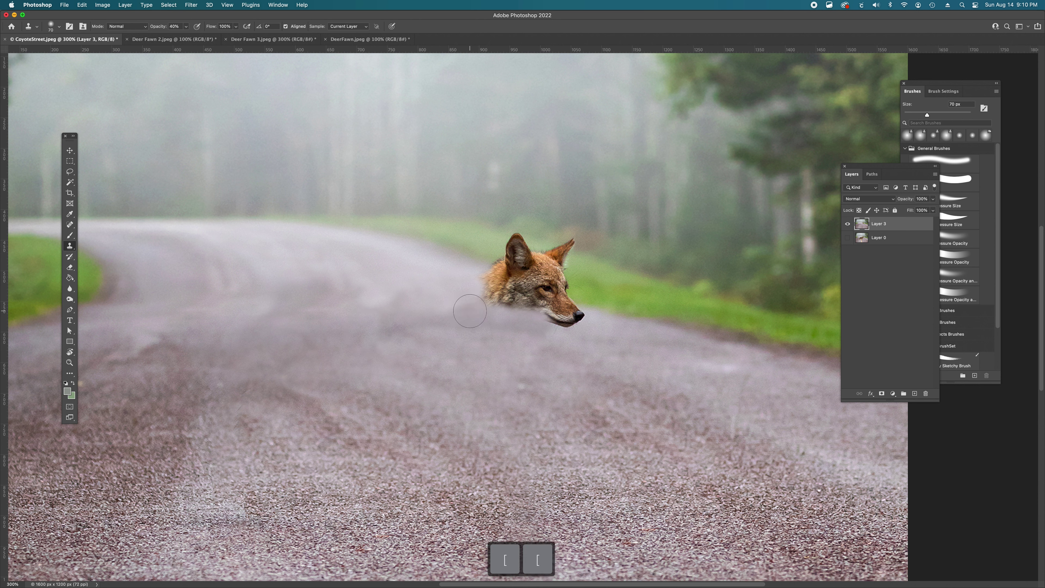
{"action": "key", "text": "1"}
{"action": "key", "text": "0"}
{"action": "key", "text": "0"}
{"action": "mouse_move", "coordinate": [466, 304]}
{"action": "left_mouse_down"}
{"action": "mouse_move", "coordinate": [498, 300]}
{"action": "mouse_move", "coordinate": [486, 293]}
{"action": "mouse_move", "coordinate": [512, 313]}
{"action": "mouse_move", "coordinate": [580, 319]}
{"action": "mouse_move", "coordinate": [567, 325]}
{"action": "left_mouse_up"}
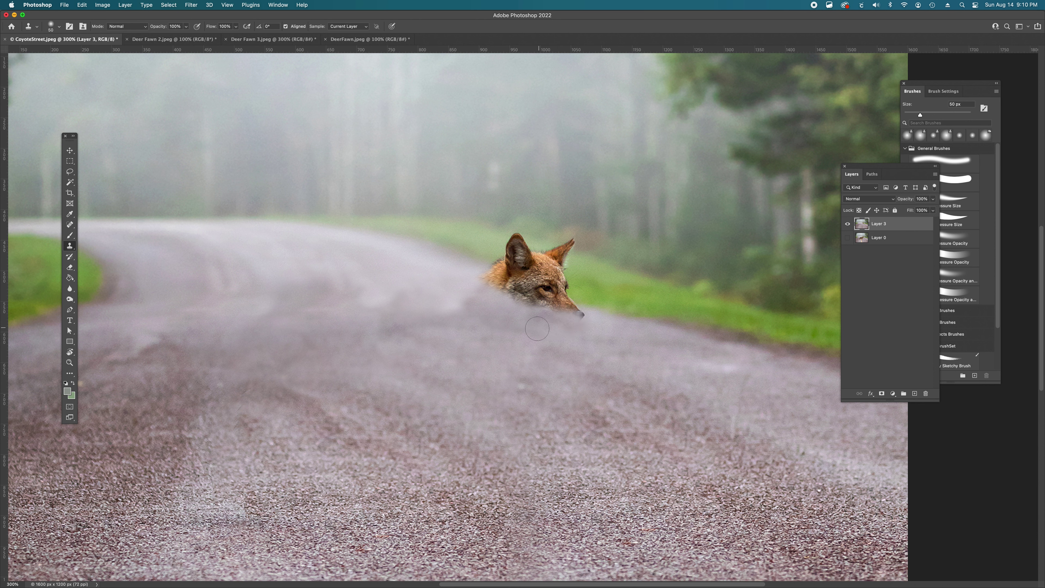
{"action": "left_click", "coordinate": [471, 358], "text": "alt"}
{"action": "left_click", "coordinate": [264, 316], "text": "alt"}
{"action": "scroll", "coordinate": [563, 329], "scroll_direction": "left", "scroll_amount": 9}
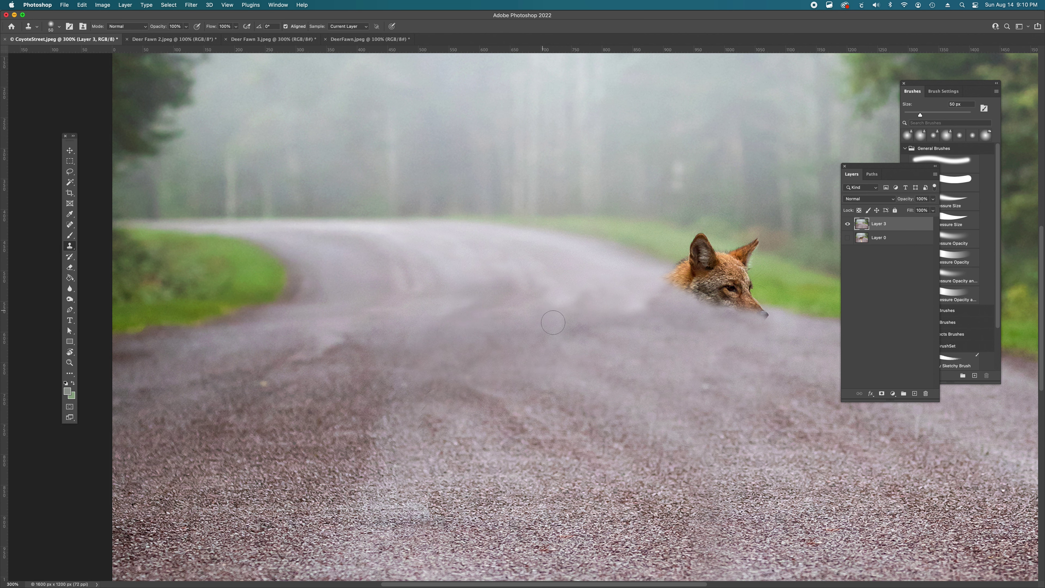
{"action": "scroll", "coordinate": [383, 304], "scroll_direction": "right", "scroll_amount": 9}
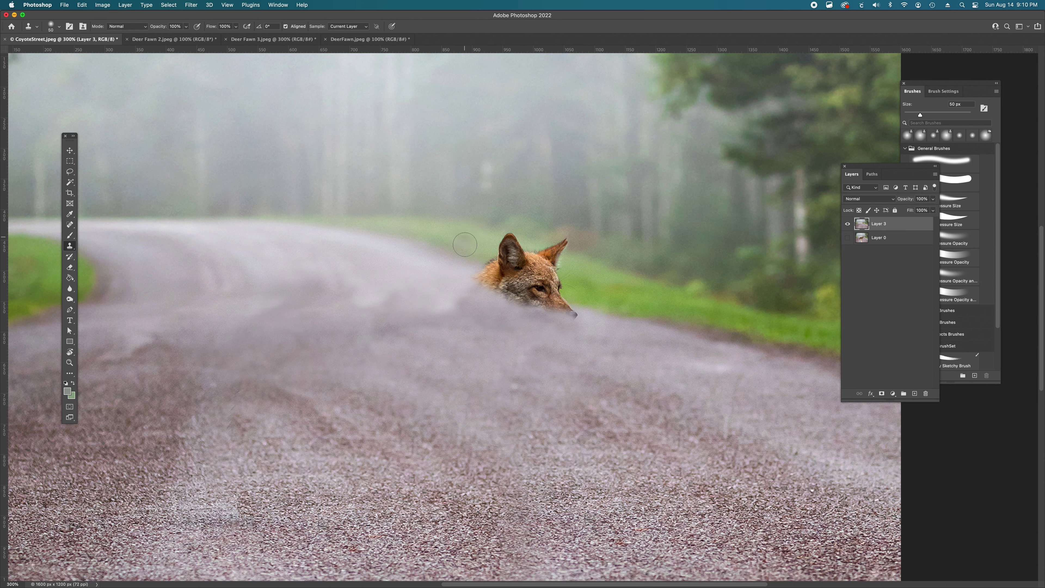
Clone the misty grass edge over the tip of the coyote's ear nearest the road.
{"action": "key", "text": "alt"}
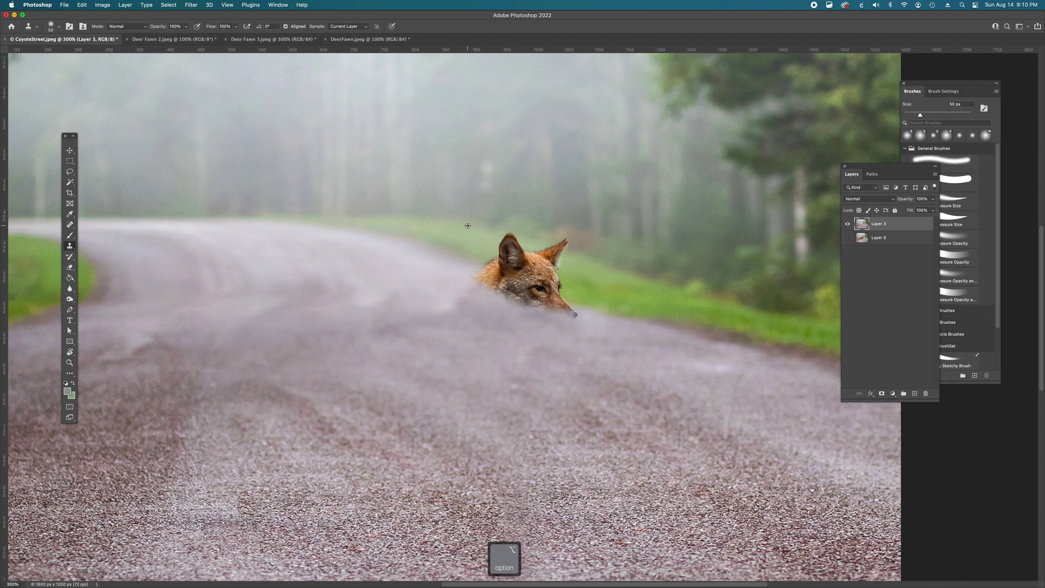
{"action": "left_click_drag", "start_coordinate": [507, 242], "coordinate": [504, 239]}
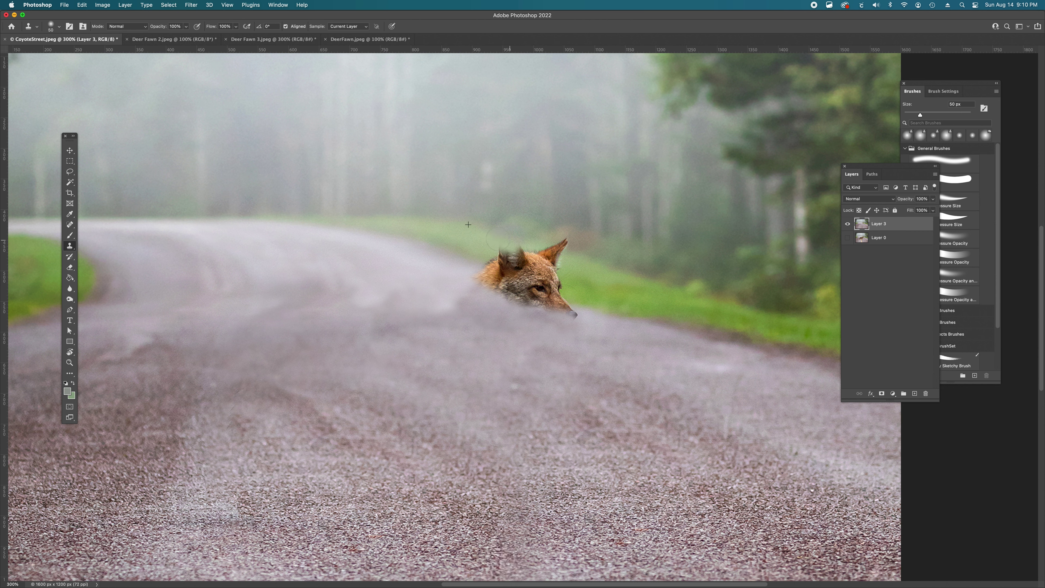
{"action": "key", "text": "alt"}
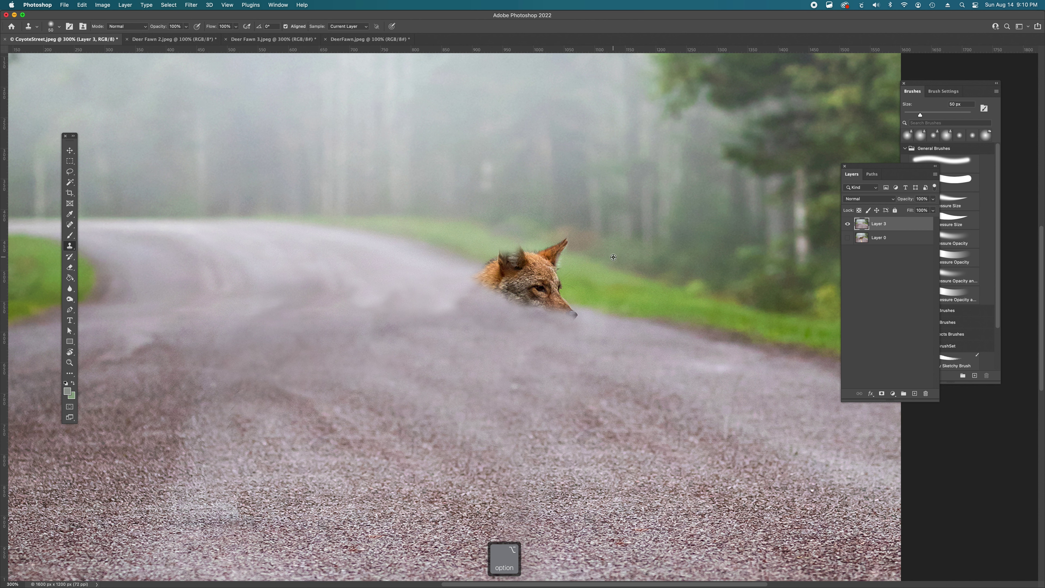
{"action": "left_click", "coordinate": [616, 254], "text": "alt"}
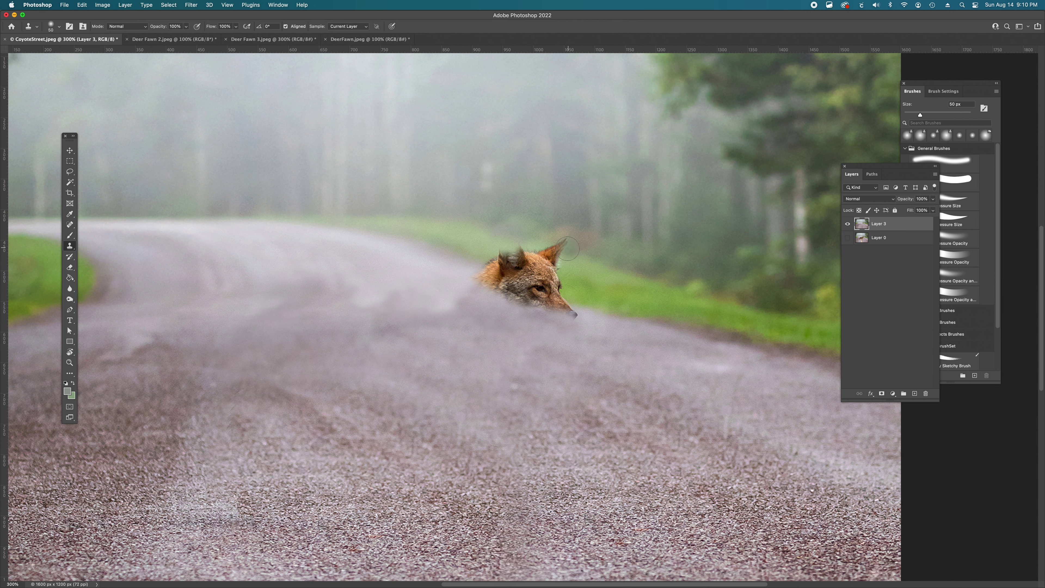
{"action": "left_click_drag", "start_coordinate": [565, 250], "coordinate": [564, 252]}
{"action": "left_click_drag", "start_coordinate": [553, 252], "coordinate": [523, 248]}
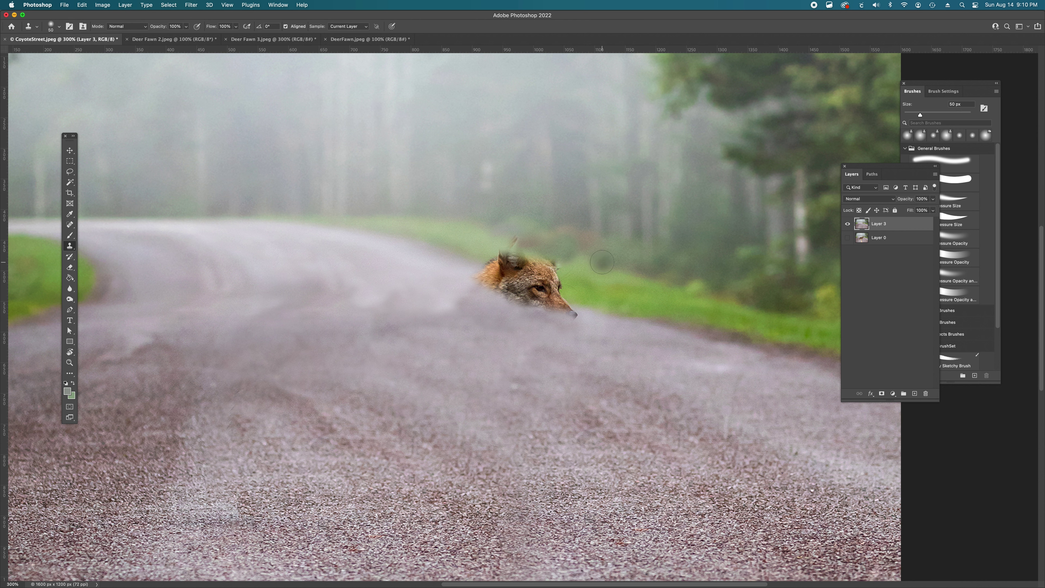
{"action": "key", "text": "super+z"}
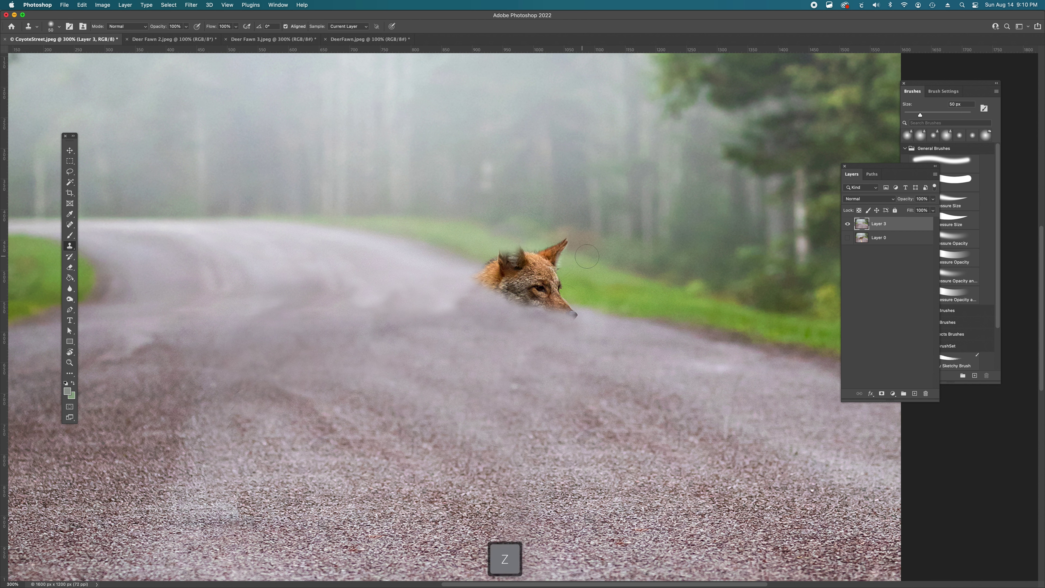
Clone sampled grass and background over the coyote's grass-side ear and the remaining upper part of the other ear.
{"action": "left_click", "coordinate": [606, 260], "text": "alt"}
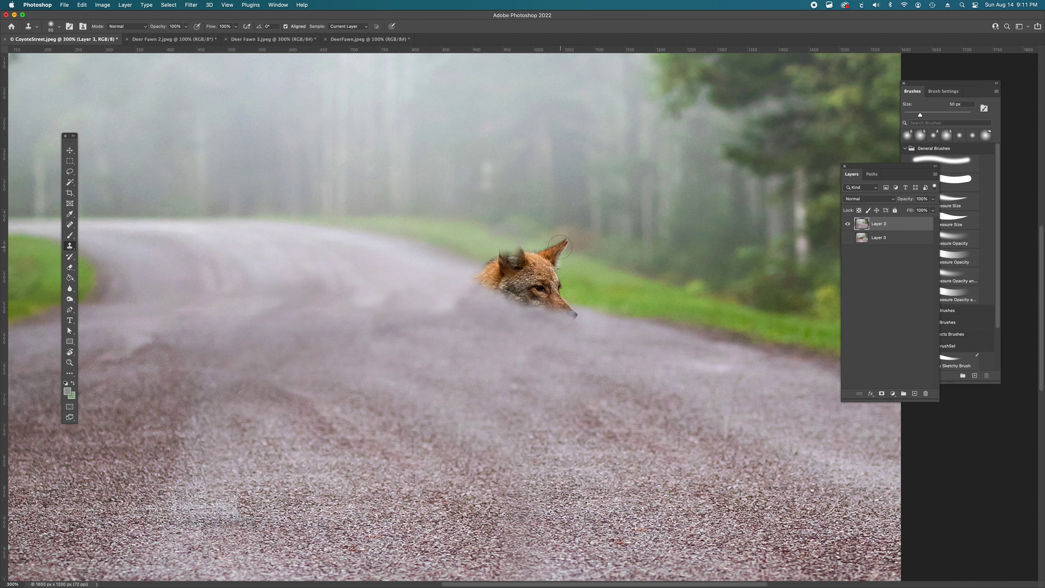
{"action": "left_click_drag", "start_coordinate": [559, 246], "coordinate": [530, 248]}
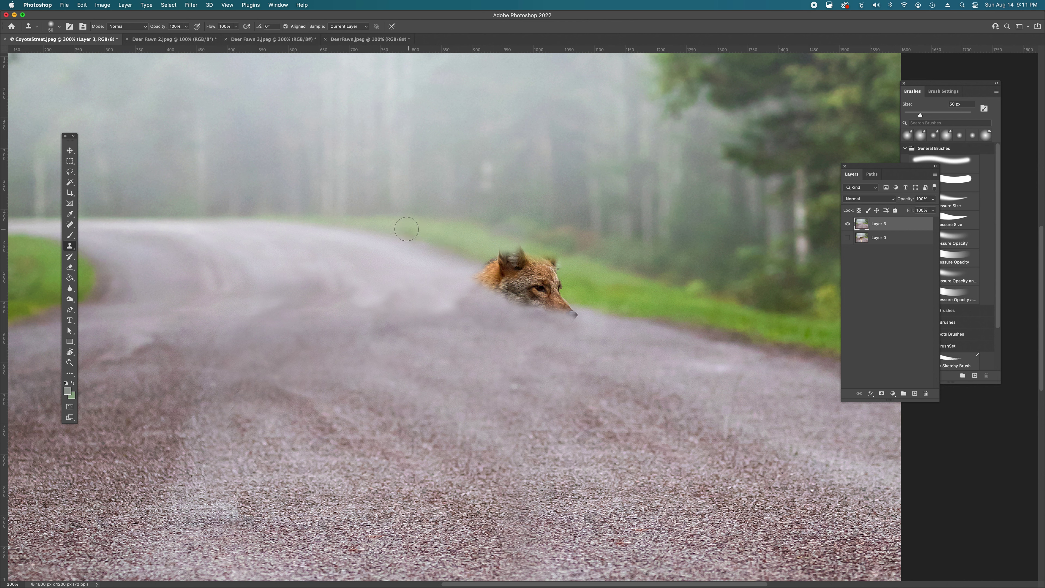
{"action": "left_click", "coordinate": [467, 242], "text": "alt"}
{"action": "mouse_move", "coordinate": [502, 259]}
{"action": "left_mouse_down"}
{"action": "mouse_move", "coordinate": [500, 250]}
{"action": "mouse_move", "coordinate": [517, 248]}
{"action": "left_mouse_up"}
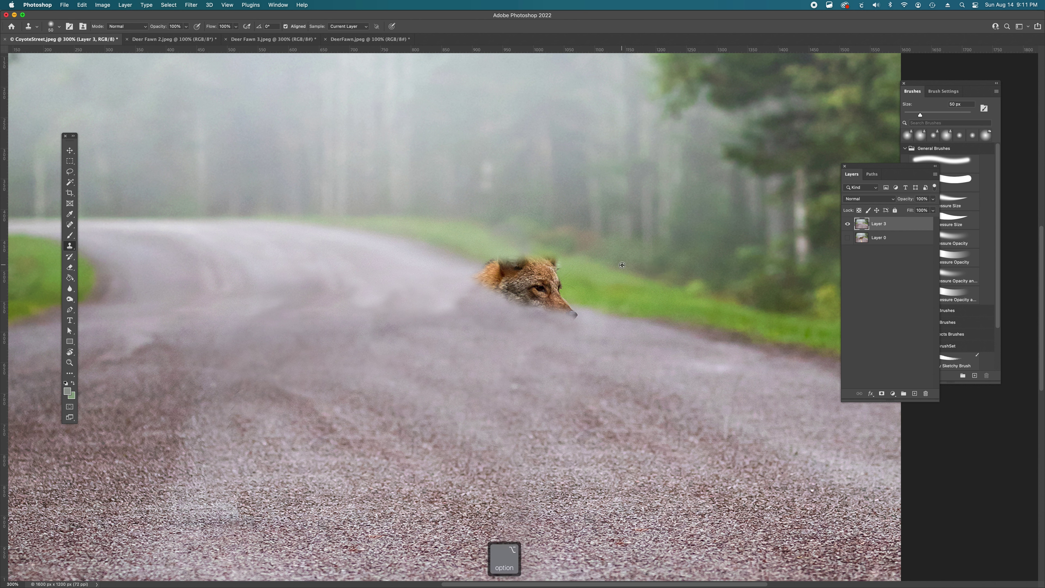
Clone the green verge over the grass-side edge of the coyote's forehead and brow.
{"action": "key", "text": "alt"}
{"action": "left_click", "coordinate": [608, 284], "text": "alt"}
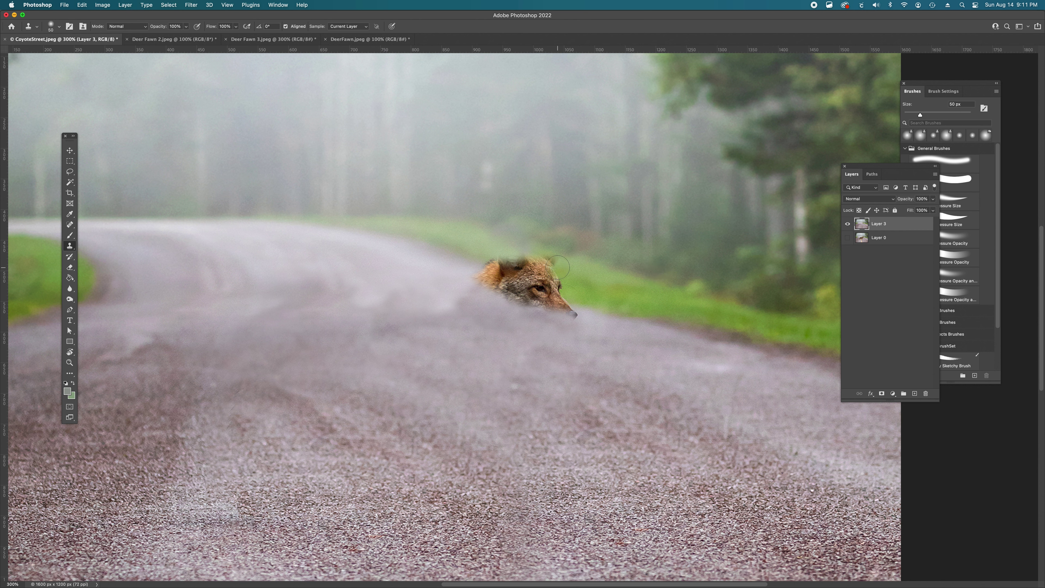
{"action": "left_click_drag", "start_coordinate": [551, 264], "coordinate": [546, 259]}
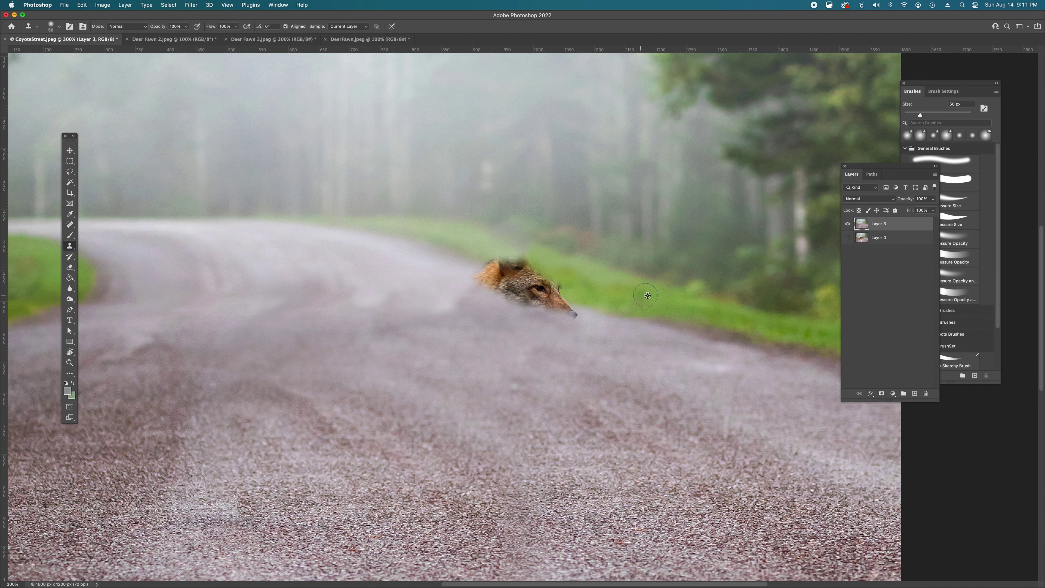
{"action": "left_click", "coordinate": [656, 300], "text": "alt"}
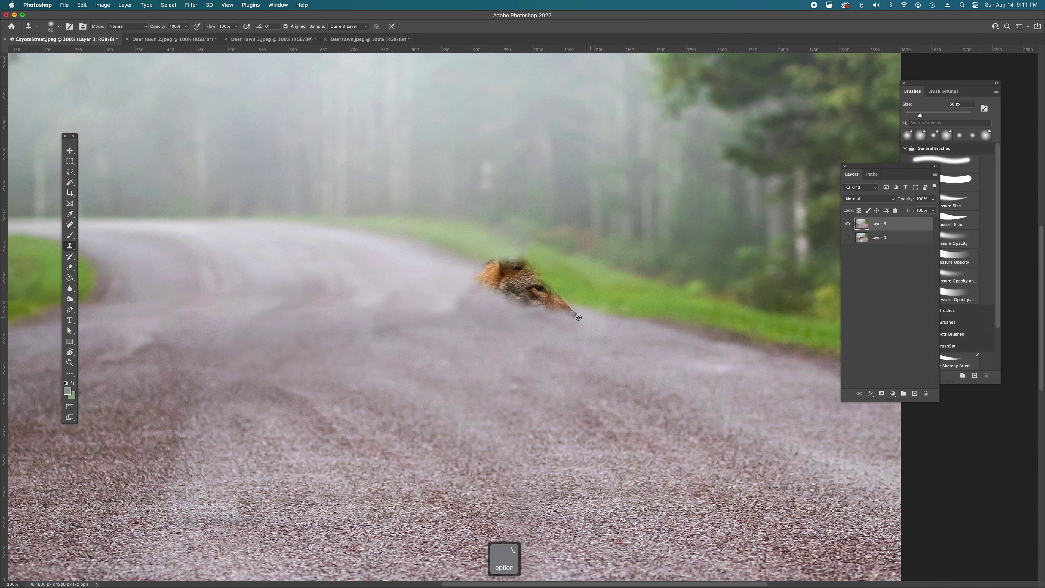
Clone sampled pavement over the coyote's cheek, neck fur and nose along the road's edge.
{"action": "left_click", "coordinate": [453, 321], "text": "alt"}
{"action": "mouse_move", "coordinate": [505, 290]}
{"action": "left_mouse_down"}
{"action": "mouse_move", "coordinate": [527, 308]}
{"action": "mouse_move", "coordinate": [522, 297]}
{"action": "mouse_move", "coordinate": [442, 284]}
{"action": "left_mouse_up"}
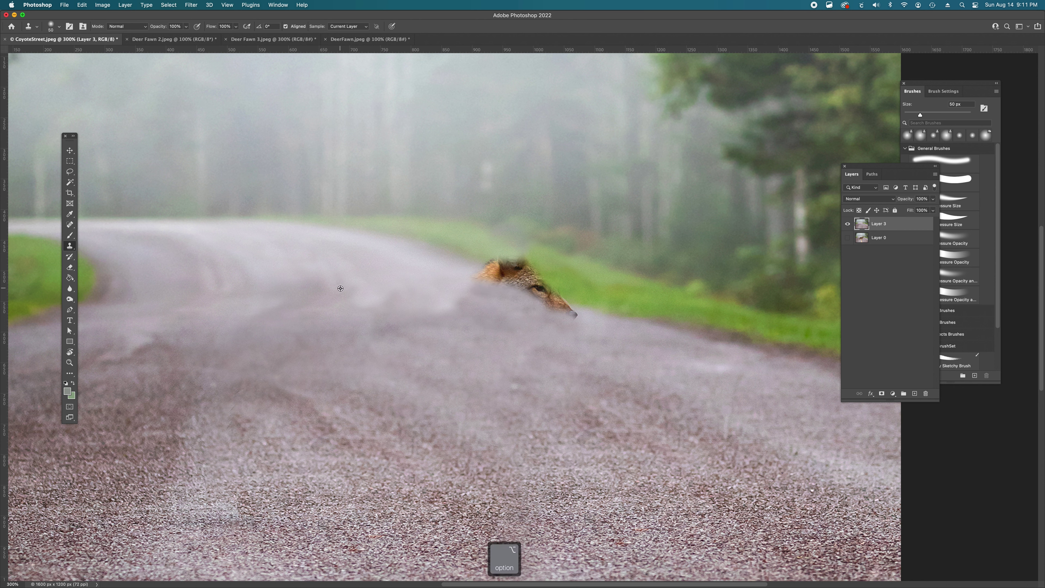
{"action": "left_click", "coordinate": [254, 286], "text": "alt"}
{"action": "left_click_drag", "start_coordinate": [468, 281], "coordinate": [575, 319]}
{"action": "left_click", "coordinate": [636, 334], "text": "alt"}
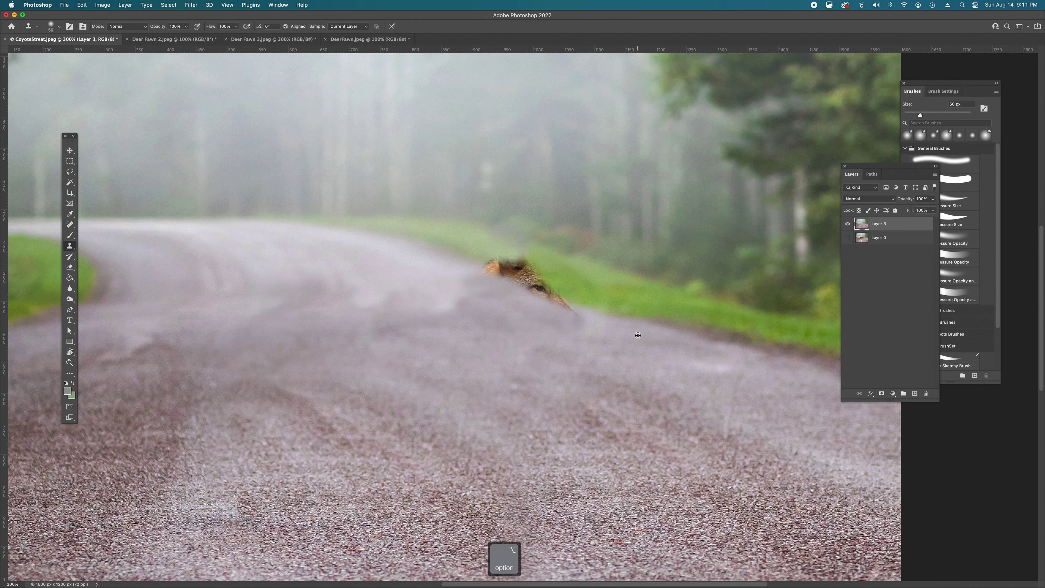
{"action": "left_click", "coordinate": [606, 328], "text": "alt"}
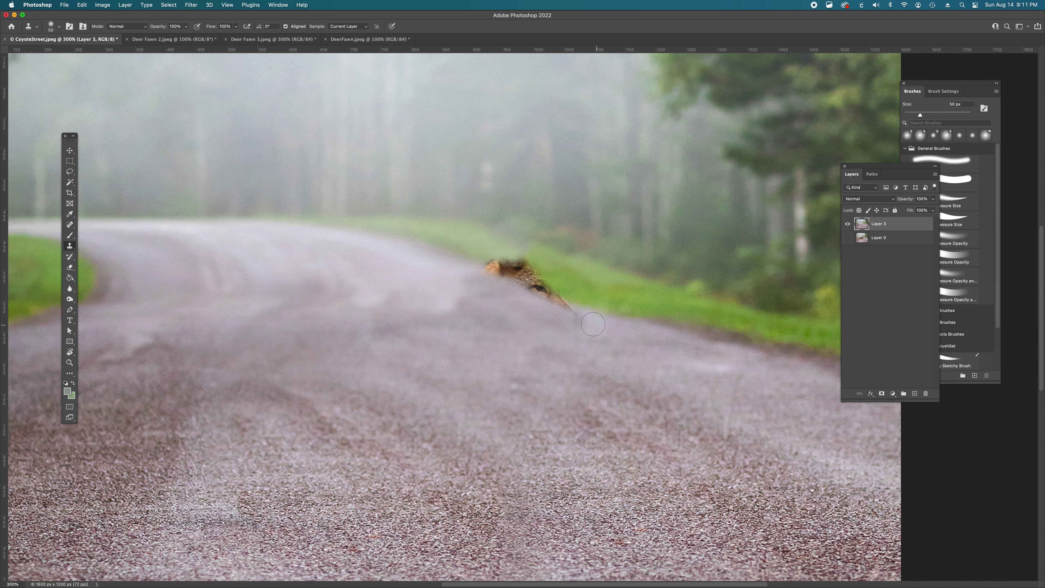
{"action": "left_click_drag", "start_coordinate": [571, 318], "coordinate": [550, 318]}
Reduce the Clone Stamp to 35 px and clone grass over the top of the coyote's forehead and ear remnant.
{"action": "left_click", "coordinate": [577, 274], "text": "alt"}
{"action": "key", "text": "bracketleft"}
{"action": "key", "text": "bracketleft"}
{"action": "key", "text": "bracketleft"}
{"action": "left_click", "coordinate": [560, 266], "text": "alt"}
{"action": "left_click_drag", "start_coordinate": [531, 266], "coordinate": [518, 258]}
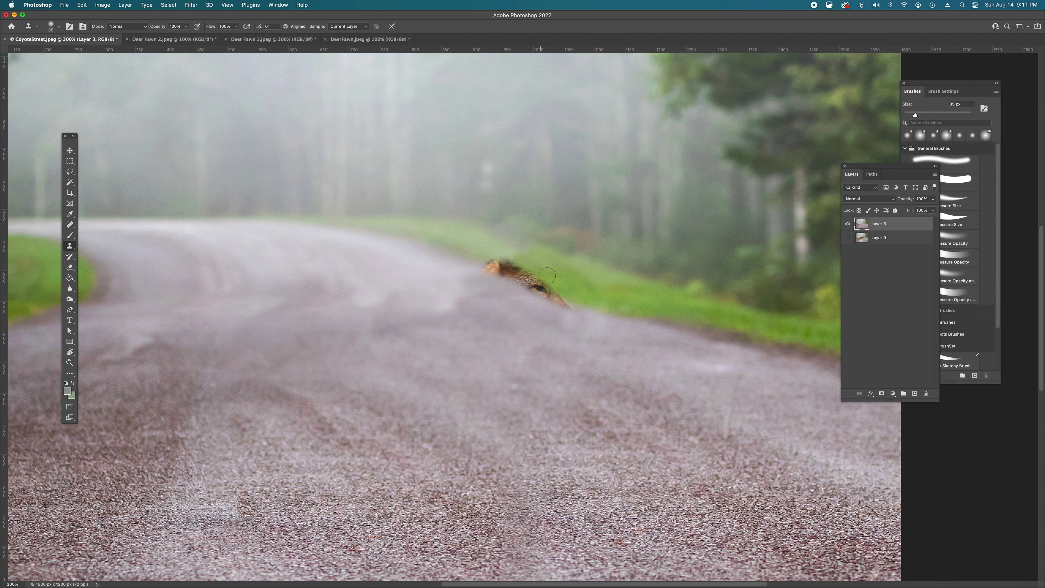
Clone sampled verge above the coyote's head and blend it with the Clone Stamp at 40% opacity and 40 px.
{"action": "left_click", "coordinate": [461, 238], "text": "alt"}
{"action": "left_click_drag", "start_coordinate": [506, 250], "coordinate": [515, 252]}
{"action": "key", "text": "alt"}
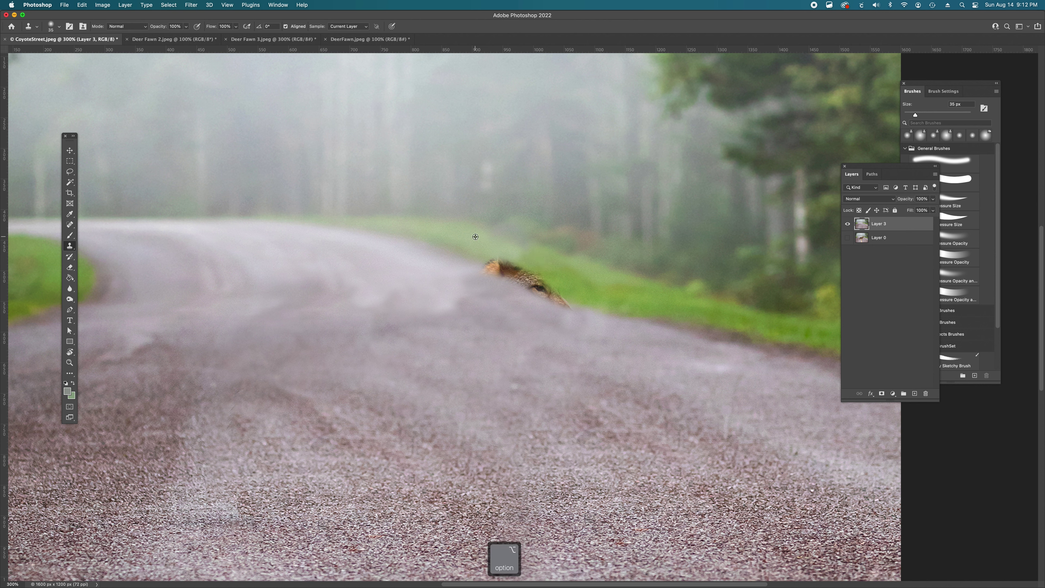
{"action": "left_click", "coordinate": [472, 238], "text": "alt"}
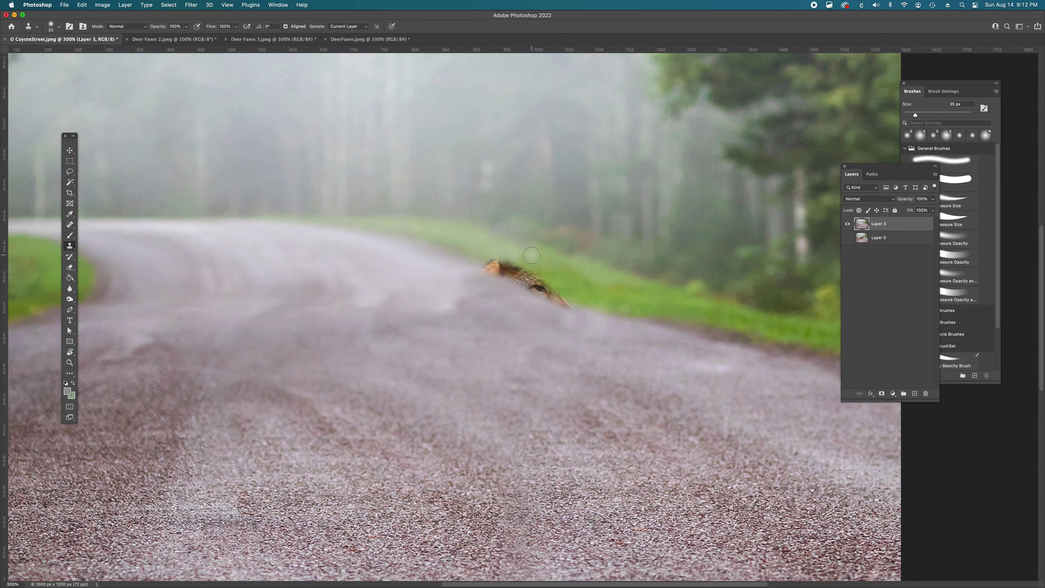
{"action": "key", "text": "4"}
{"action": "key", "text": "bracketright"}
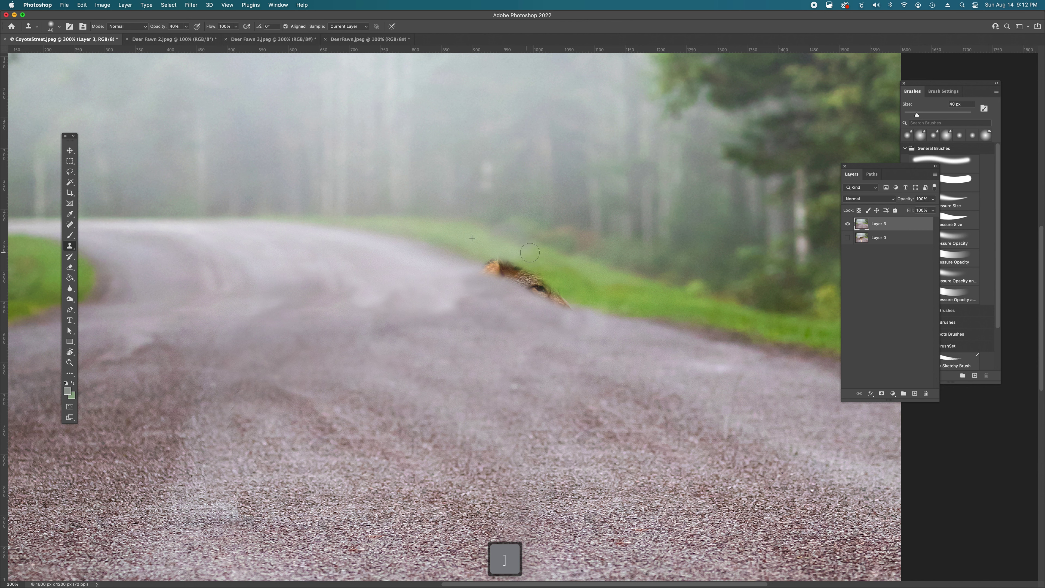
{"action": "left_click_drag", "start_coordinate": [526, 246], "coordinate": [541, 258]}
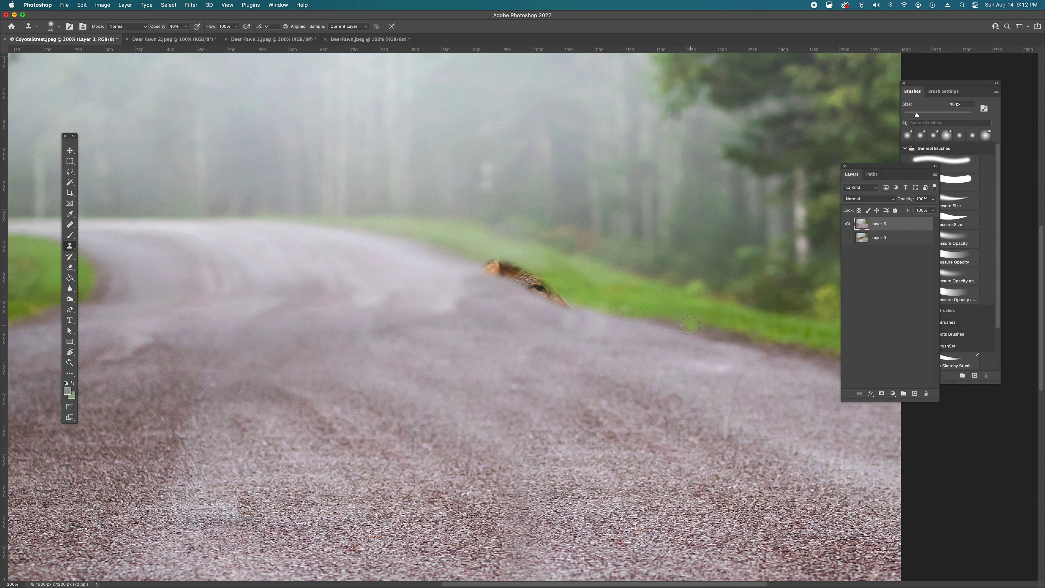
Lasso a patch of grass verge and pavement along the road's edge beside the coyote's head and copy it to a new layer.
{"action": "left_click", "coordinate": [520, 348], "text": "alt+super"}
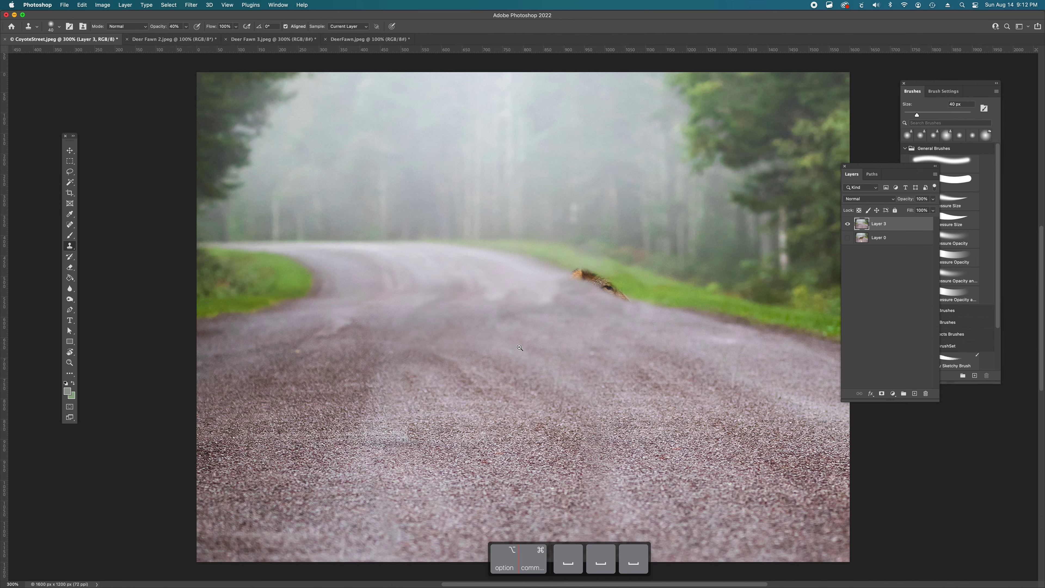
{"action": "left_click", "coordinate": [520, 348], "text": "alt+super"}
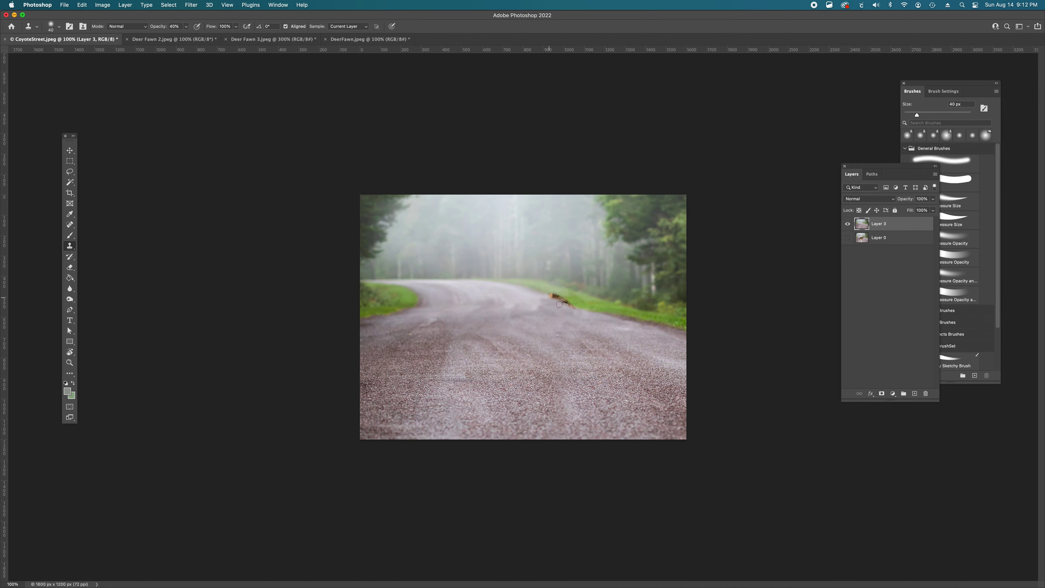
{"action": "left_click", "coordinate": [560, 324], "text": "super"}
{"action": "left_click", "coordinate": [561, 324], "text": "super"}
{"action": "left_click", "coordinate": [680, 323], "text": "super"}
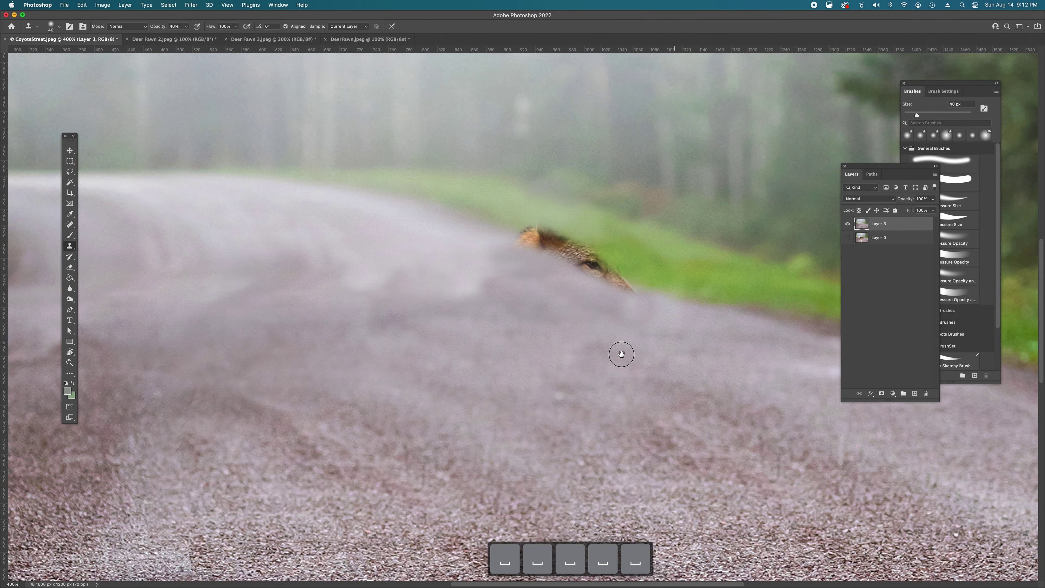
{"action": "left_click_drag", "start_coordinate": [670, 346], "coordinate": [567, 353]}
{"action": "key", "text": "l"}
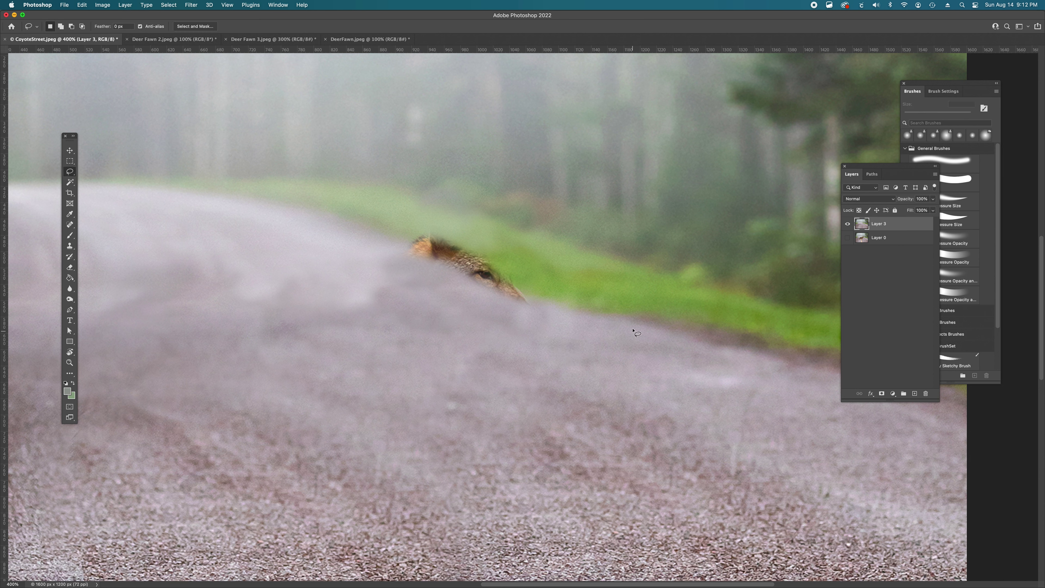
{"action": "mouse_move", "coordinate": [692, 297]}
{"action": "left_mouse_down"}
{"action": "mouse_move", "coordinate": [559, 261]}
{"action": "mouse_move", "coordinate": [542, 273]}
{"action": "mouse_move", "coordinate": [534, 310]}
{"action": "mouse_move", "coordinate": [572, 348]}
{"action": "mouse_move", "coordinate": [686, 380]}
{"action": "mouse_move", "coordinate": [716, 366]}
{"action": "mouse_move", "coordinate": [688, 297]}
{"action": "left_mouse_up"}
{"action": "right_click", "coordinate": [683, 329]}
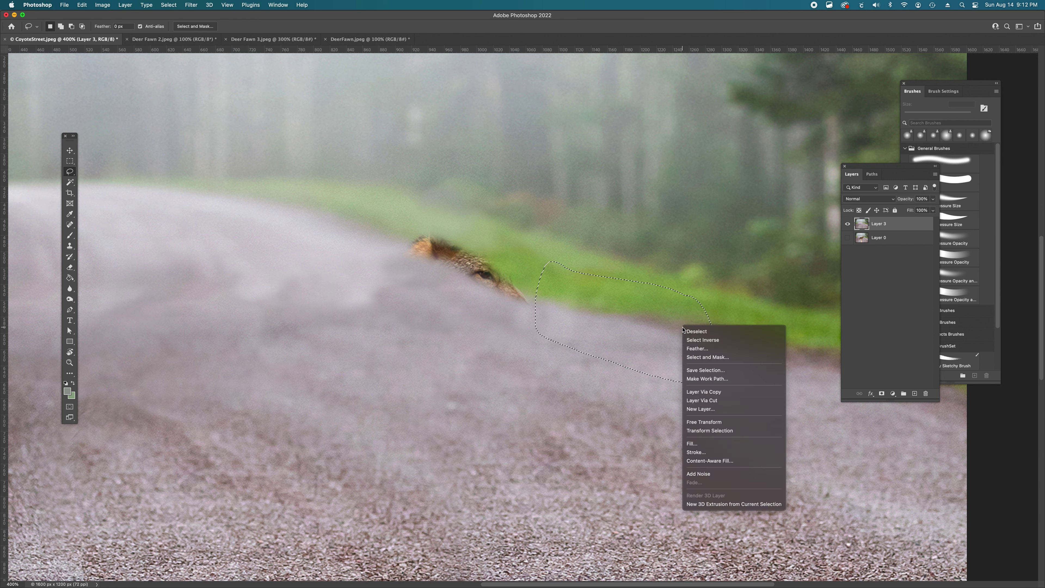
{"action": "left_click", "coordinate": [700, 392]}
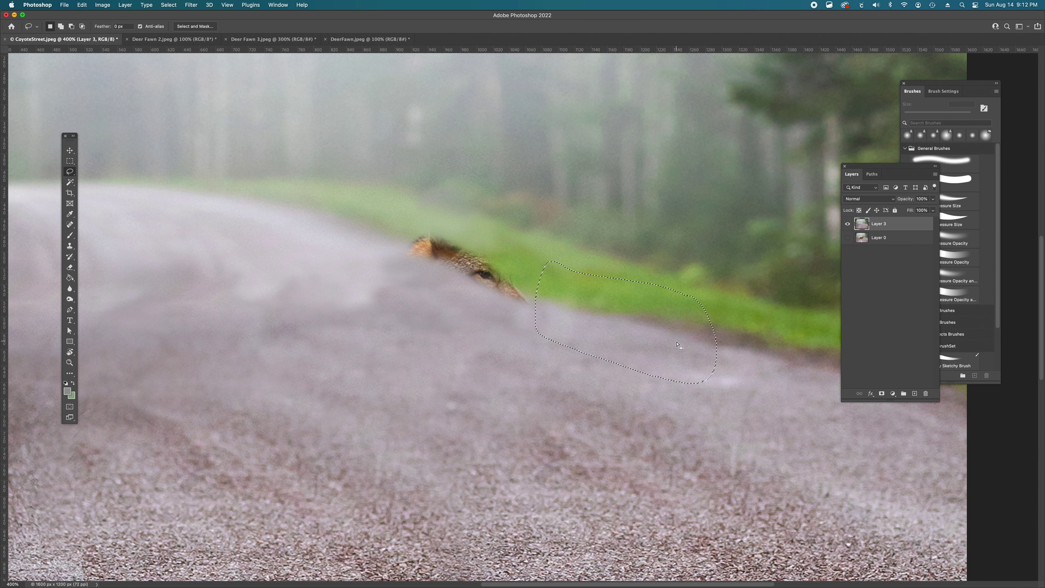
Move the copied verge-and-pavement patch over the coyote's remaining head, lining it up with the road's edge.
{"action": "key", "text": "v"}
{"action": "left_click_drag", "start_coordinate": [674, 341], "coordinate": [515, 288]}
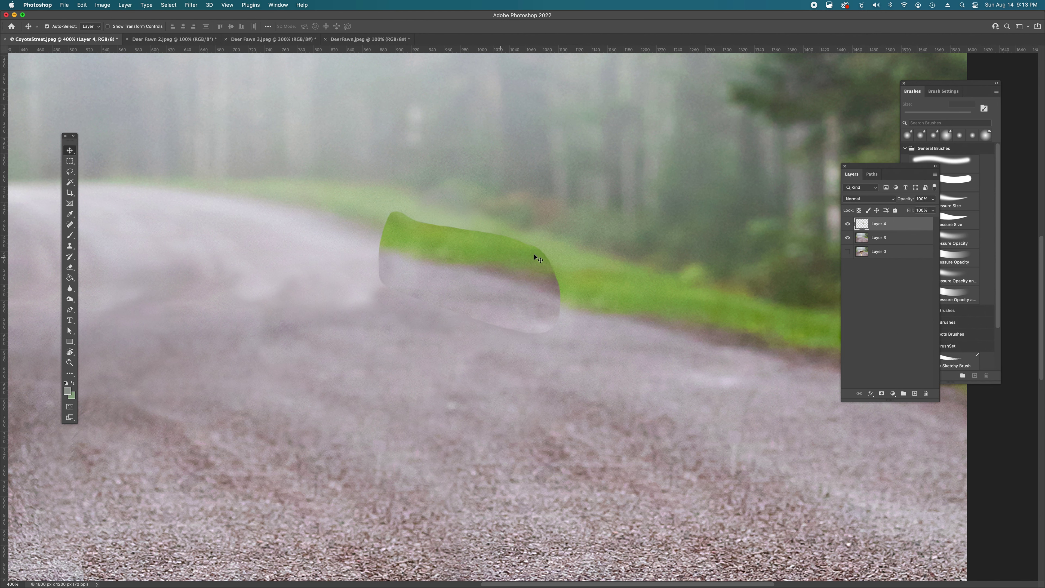
{"action": "scroll", "coordinate": [542, 253], "scroll_direction": "left", "scroll_amount": 3}
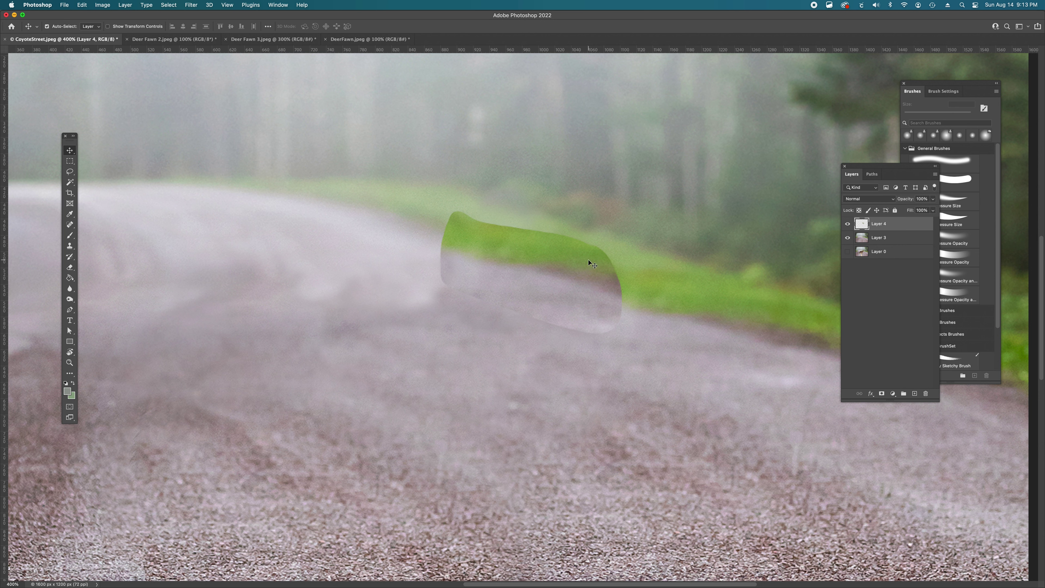
Free-transform the patch, rotating it about 4.8° clockwise and stretching its width to about 112% to follow the road's edge.
{"action": "key", "text": "super+t"}
{"action": "left_click_drag", "start_coordinate": [631, 206], "coordinate": [654, 205]}
{"action": "left_click_drag", "start_coordinate": [576, 282], "coordinate": [581, 281]}
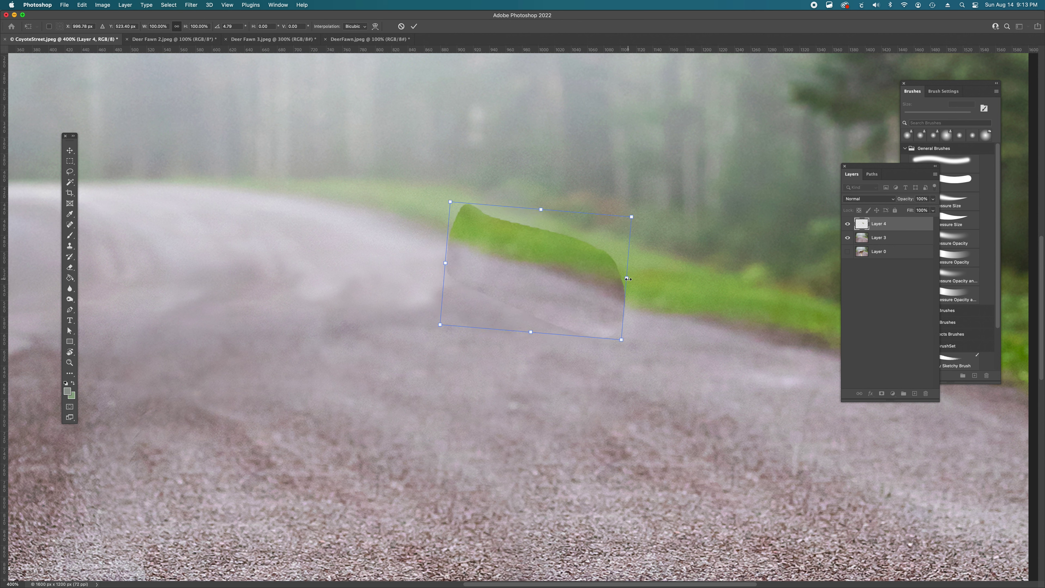
{"action": "key", "text": "shift"}
{"action": "left_click_drag", "start_coordinate": [627, 278], "coordinate": [648, 280]}
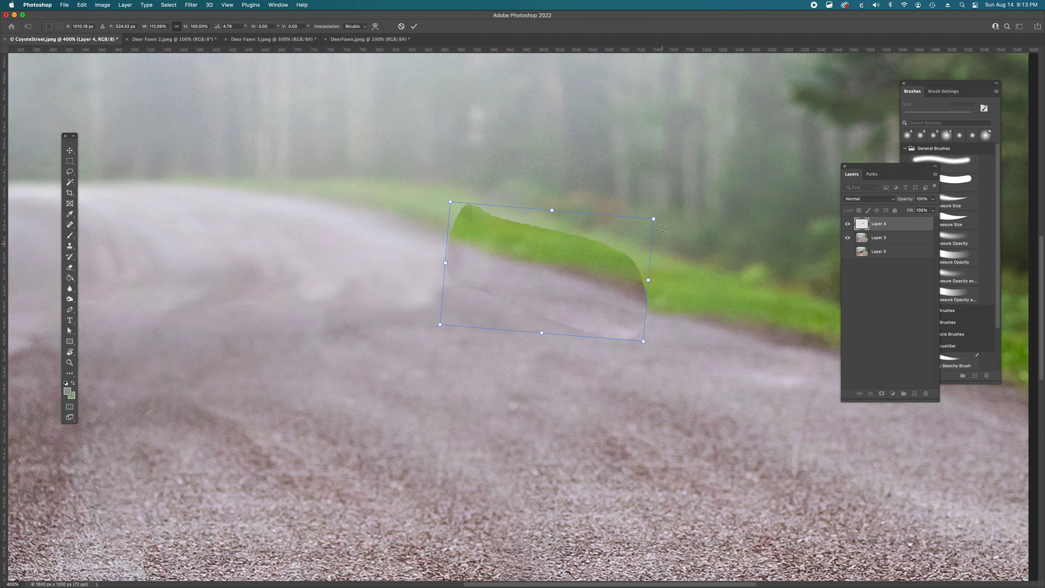
{"action": "left_click_drag", "start_coordinate": [664, 222], "coordinate": [664, 222]}
{"action": "left_click_drag", "start_coordinate": [649, 283], "coordinate": [650, 283]}
{"action": "left_click_drag", "start_coordinate": [445, 262], "coordinate": [446, 260]}
{"action": "left_click_drag", "start_coordinate": [452, 193], "coordinate": [453, 189]}
{"action": "key", "text": "Return"}
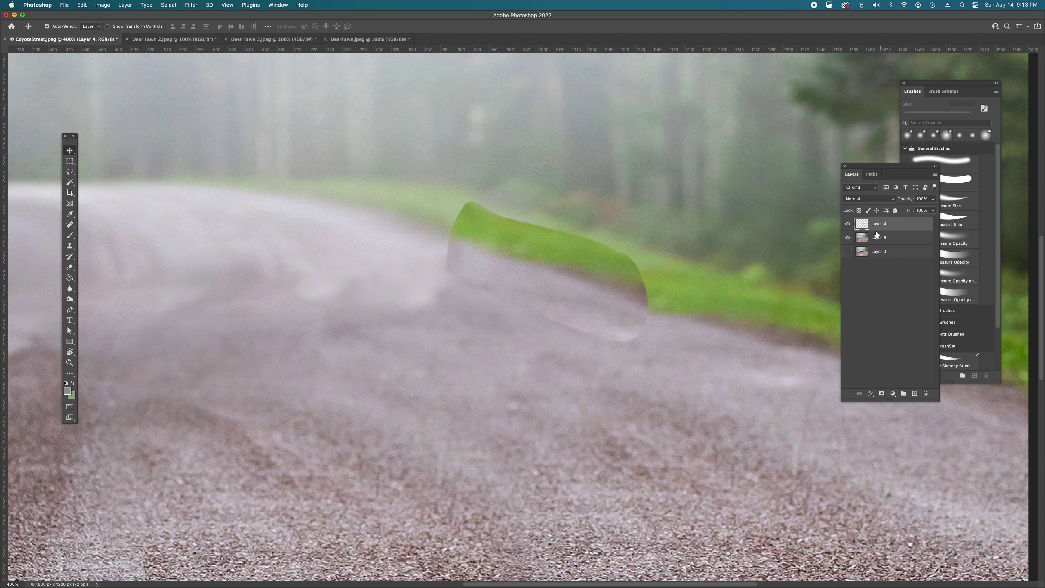
Add a layer mask to the patch and paint out its side and lower edges with a 45 px black brush.
{"action": "left_click", "coordinate": [881, 393]}
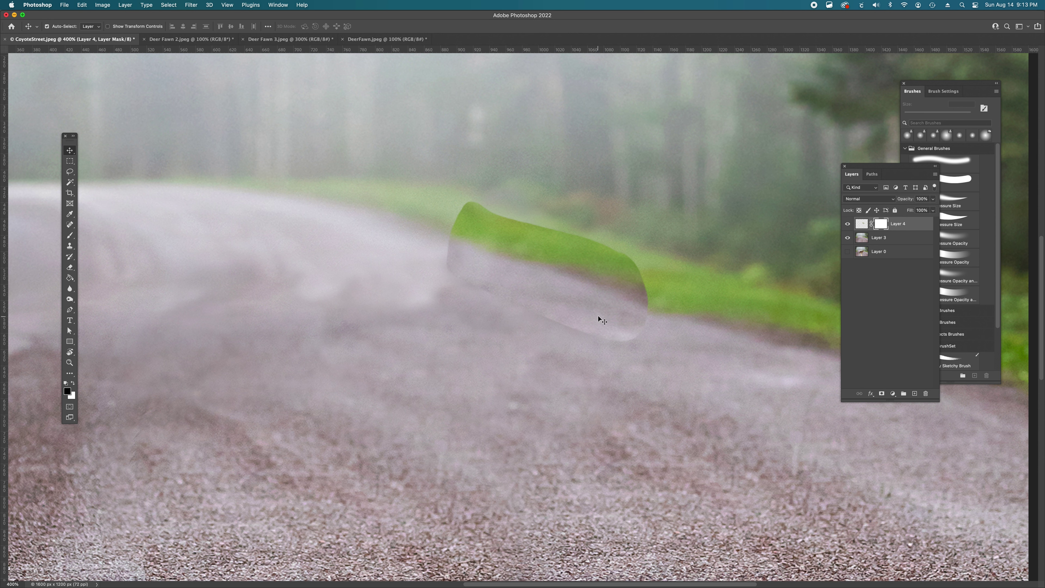
{"action": "key", "text": "b"}
{"action": "key", "text": "bracketleft"}
{"action": "key", "text": "bracketleft"}
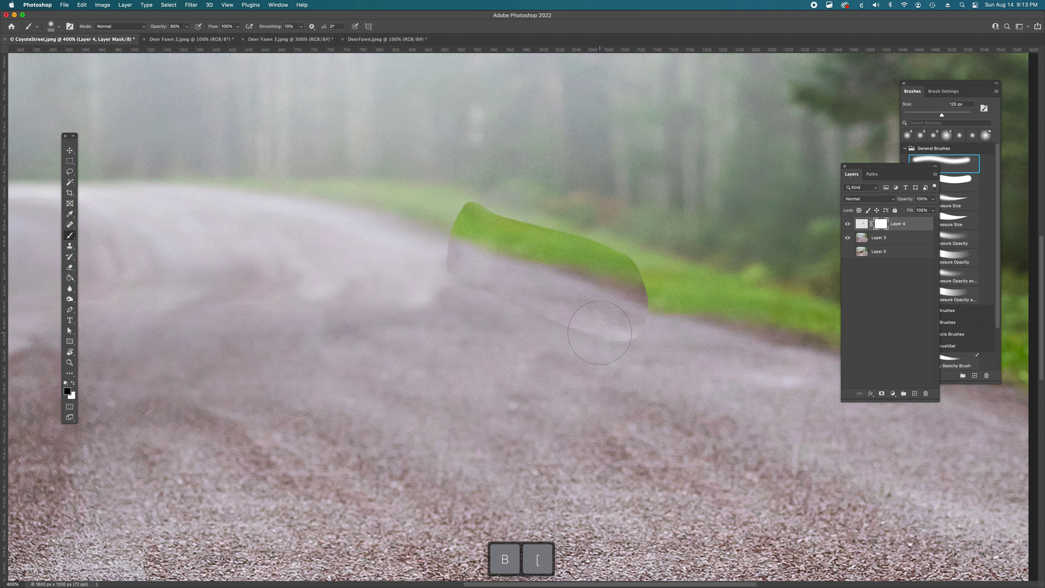
{"action": "key", "text": "bracketleft"}
{"action": "key", "text": "bracketleft"}
{"action": "key", "text": "bracketleft"}
{"action": "key", "text": "bracketleft"}
{"action": "key", "text": "bracketleft"}
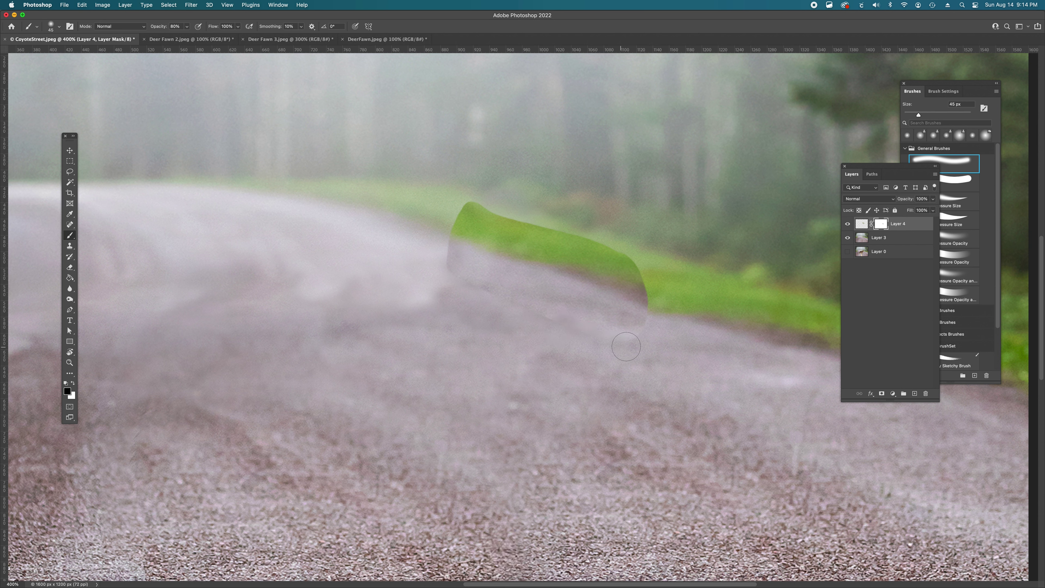
{"action": "mouse_move", "coordinate": [647, 303]}
{"action": "left_mouse_down"}
{"action": "mouse_move", "coordinate": [645, 277]}
{"action": "mouse_move", "coordinate": [654, 302]}
{"action": "mouse_move", "coordinate": [630, 271]}
{"action": "mouse_move", "coordinate": [642, 268]}
{"action": "mouse_move", "coordinate": [597, 233]}
{"action": "left_mouse_up"}
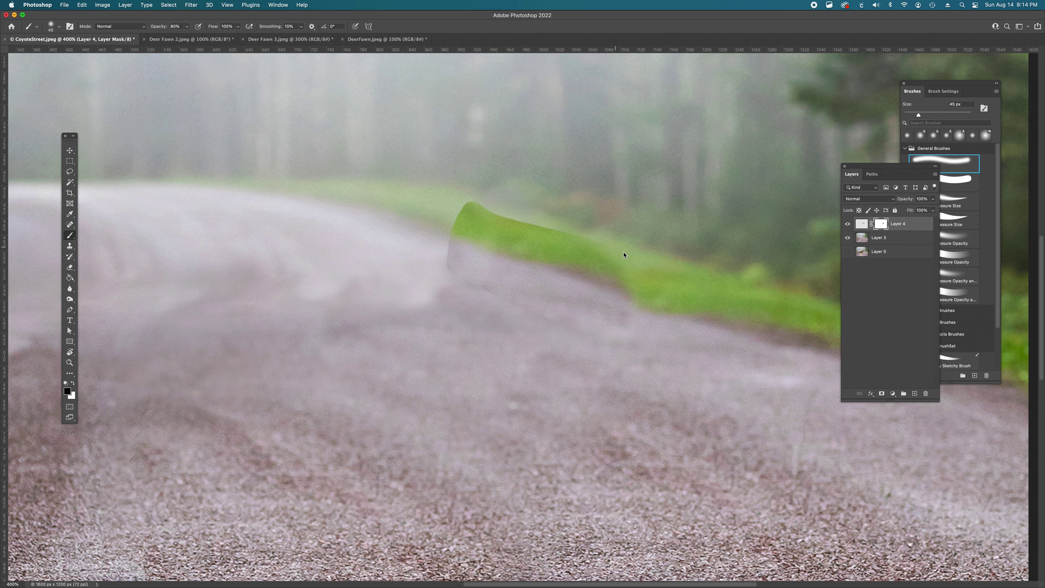
{"action": "mouse_move", "coordinate": [514, 205]}
{"action": "left_mouse_down"}
{"action": "mouse_move", "coordinate": [457, 204]}
{"action": "mouse_move", "coordinate": [434, 243]}
{"action": "mouse_move", "coordinate": [452, 283]}
{"action": "mouse_move", "coordinate": [473, 294]}
{"action": "left_mouse_up"}
{"action": "mouse_move", "coordinate": [529, 330]}
{"action": "left_mouse_down"}
{"action": "mouse_move", "coordinate": [494, 307]}
{"action": "mouse_move", "coordinate": [559, 333]}
{"action": "mouse_move", "coordinate": [469, 277]}
{"action": "mouse_move", "coordinate": [563, 328]}
{"action": "left_mouse_up"}
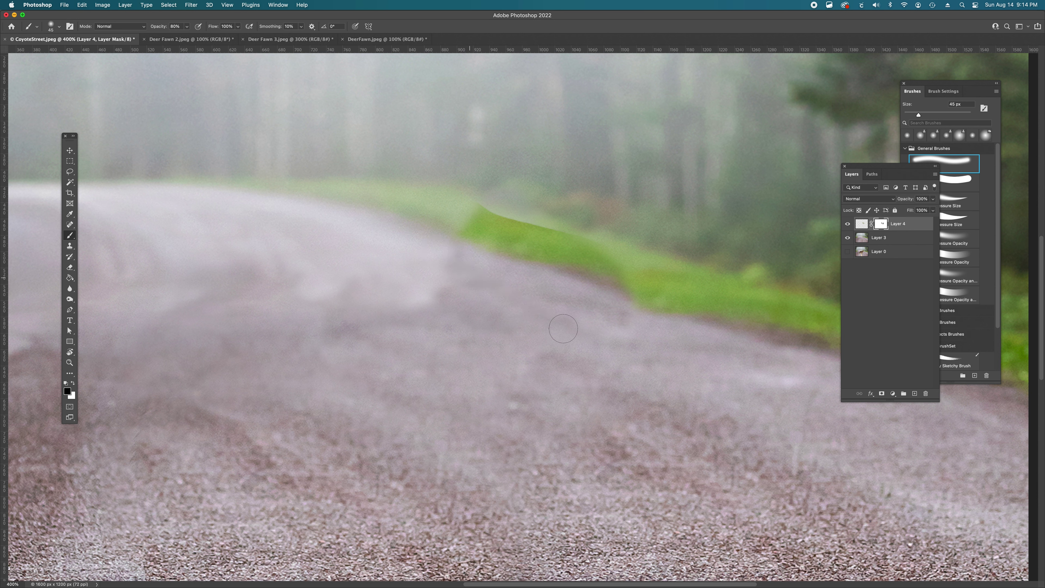
Mask out the patch's upper edge along the misty verge and enlarge the brush to 60 px.
{"action": "left_click_drag", "start_coordinate": [466, 212], "coordinate": [591, 231]}
{"action": "left_click_drag", "start_coordinate": [465, 202], "coordinate": [597, 226]}
{"action": "mouse_move", "coordinate": [499, 207]}
{"action": "left_mouse_down"}
{"action": "mouse_move", "coordinate": [469, 213]}
{"action": "mouse_move", "coordinate": [550, 224]}
{"action": "mouse_move", "coordinate": [621, 249]}
{"action": "left_mouse_up"}
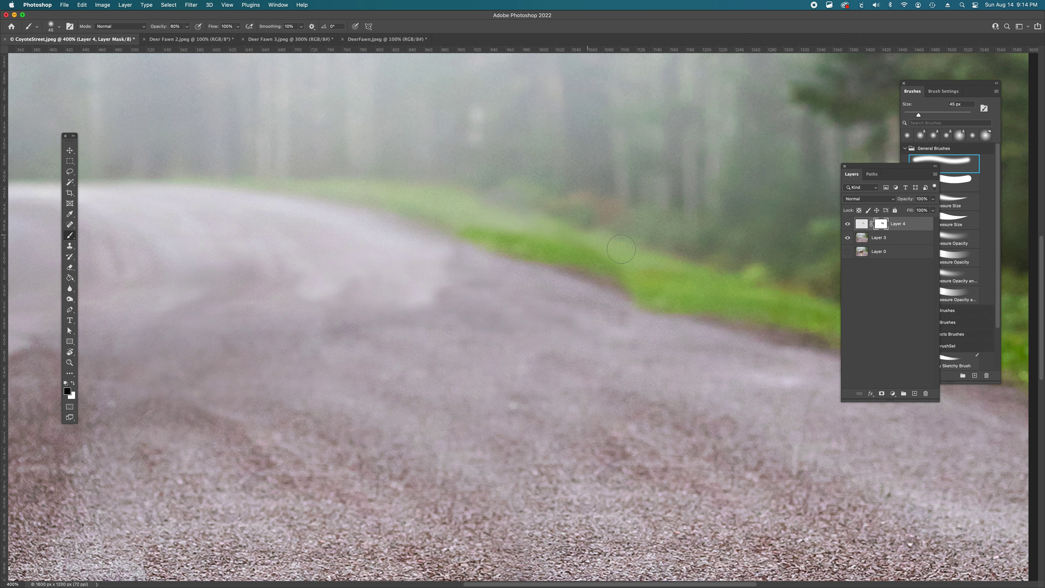
{"action": "mouse_move", "coordinate": [466, 210]}
{"action": "left_mouse_down"}
{"action": "mouse_move", "coordinate": [444, 242]}
{"action": "mouse_move", "coordinate": [457, 224]}
{"action": "left_mouse_up"}
{"action": "key", "text": "bracketright"}
{"action": "key", "text": "bracketright"}
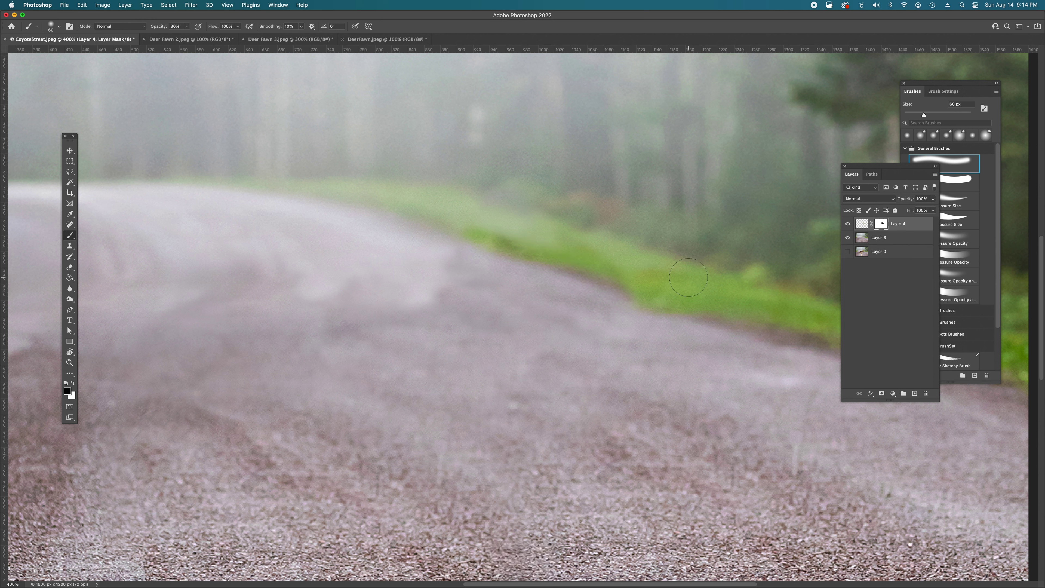
Try painting black on the mask over the middle of the patch, and undo the stroke.
{"action": "right_click", "coordinate": [544, 252]}
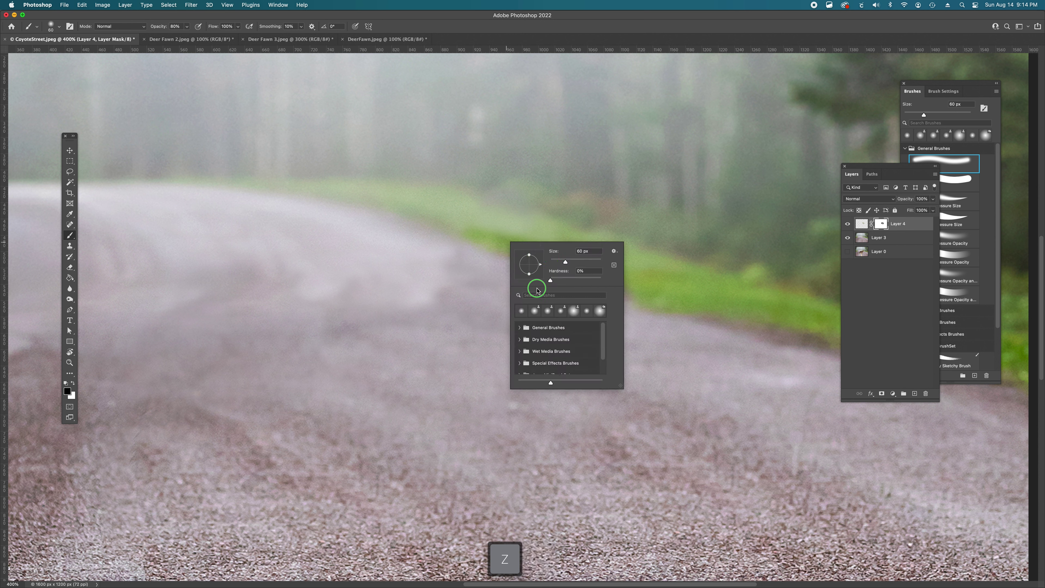
{"action": "left_click", "coordinate": [615, 215]}
{"action": "left_click_drag", "start_coordinate": [516, 246], "coordinate": [572, 285]}
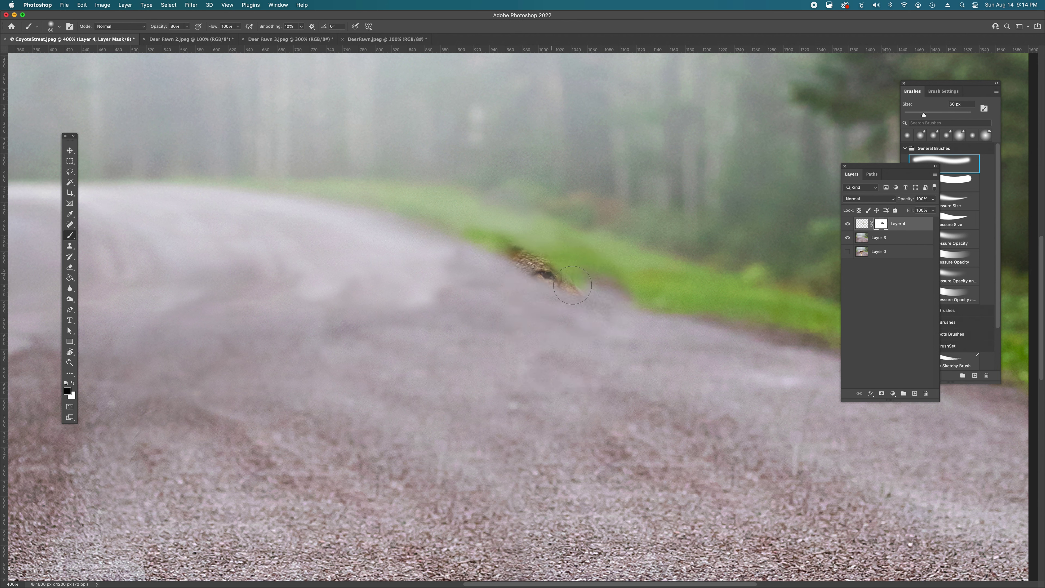
{"action": "key", "text": "super+z"}
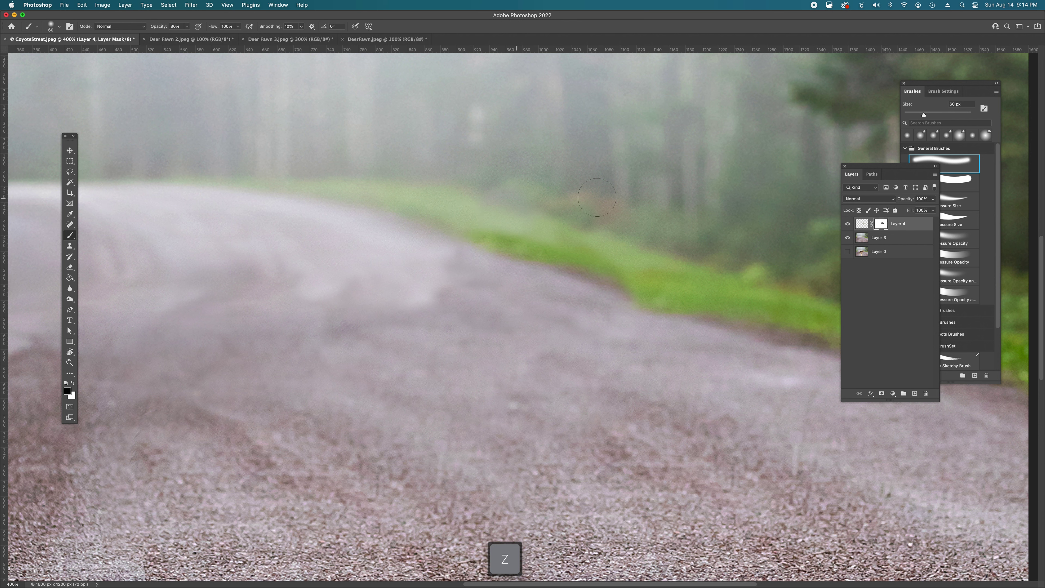
Paint white on the patch's layer mask to restore the patch where the verge meets the pavement.
{"action": "right_click", "coordinate": [607, 241]}
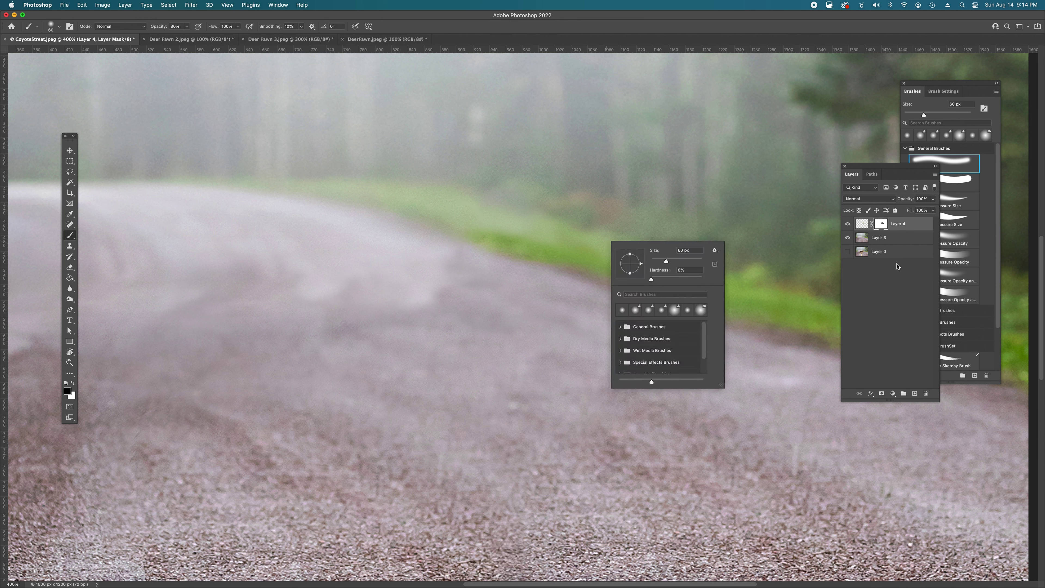
{"action": "left_click", "coordinate": [903, 298]}
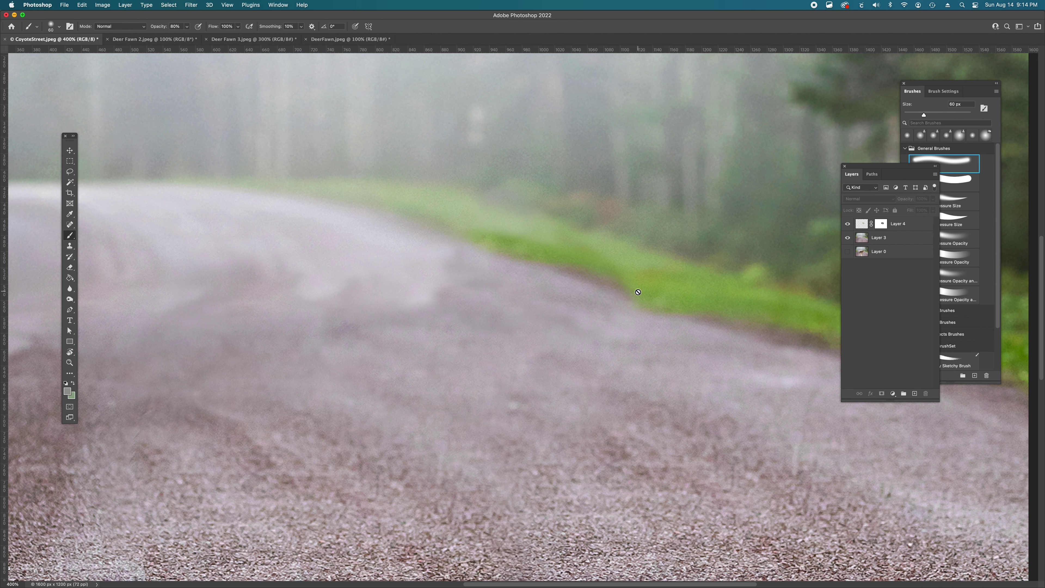
{"action": "left_click", "coordinate": [875, 227]}
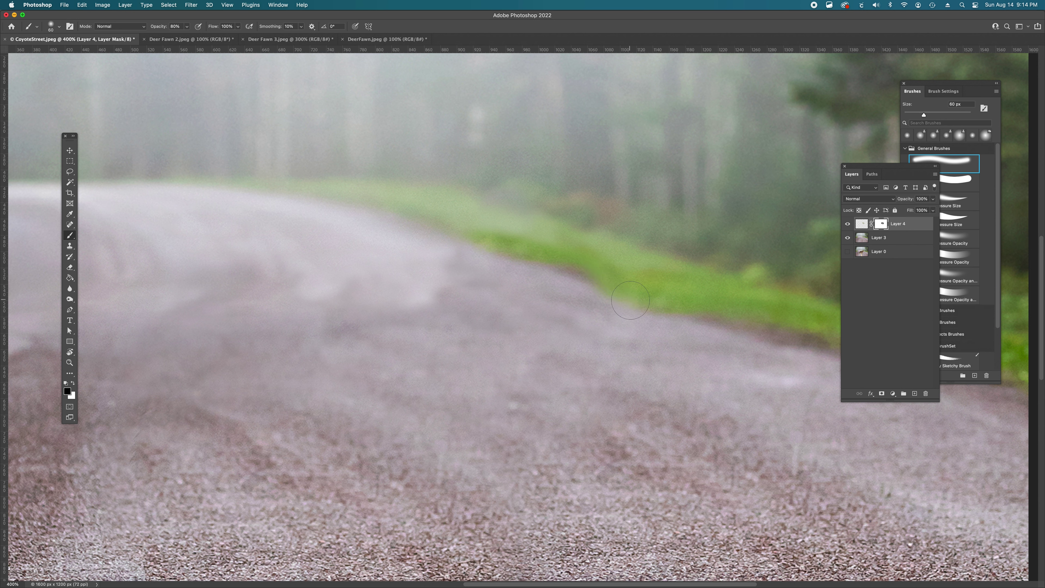
{"action": "key", "text": "x"}
Try dodging the highlights of the patch's grass at the road's edge, and undo the stroke.
{"action": "left_click", "coordinate": [861, 223]}
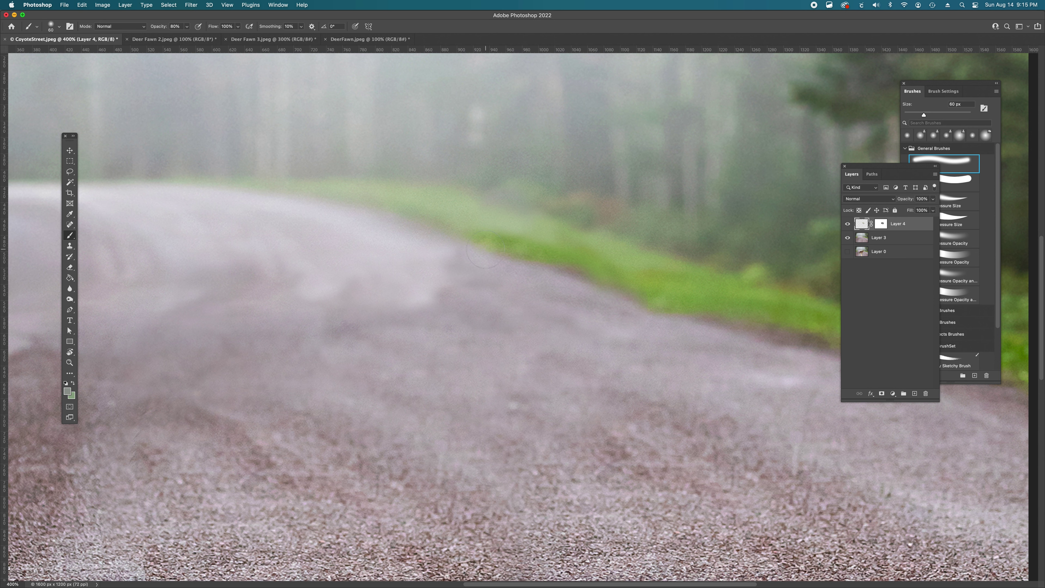
{"action": "left_click", "coordinate": [69, 299]}
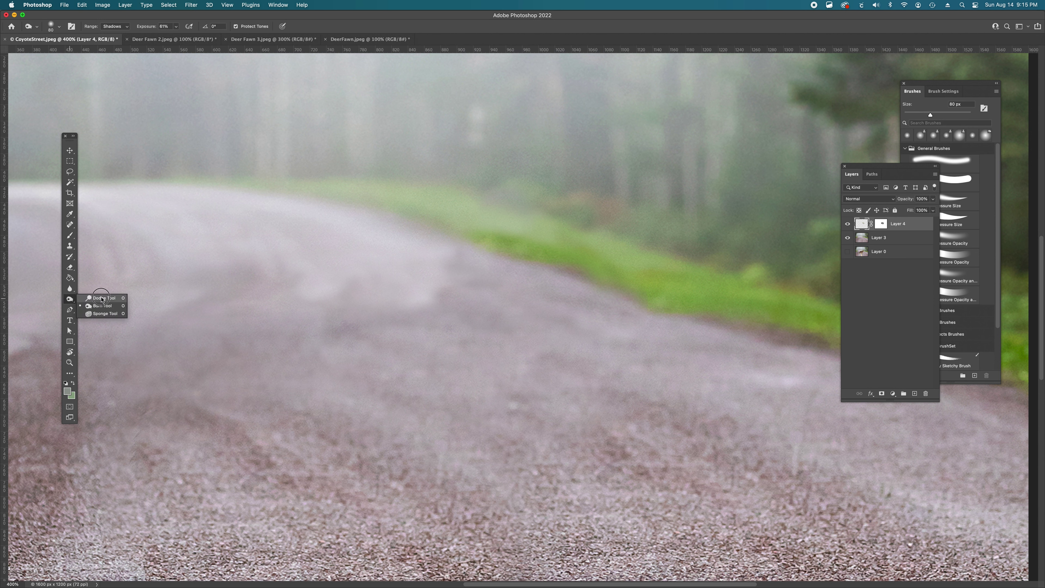
{"action": "left_click", "coordinate": [101, 298]}
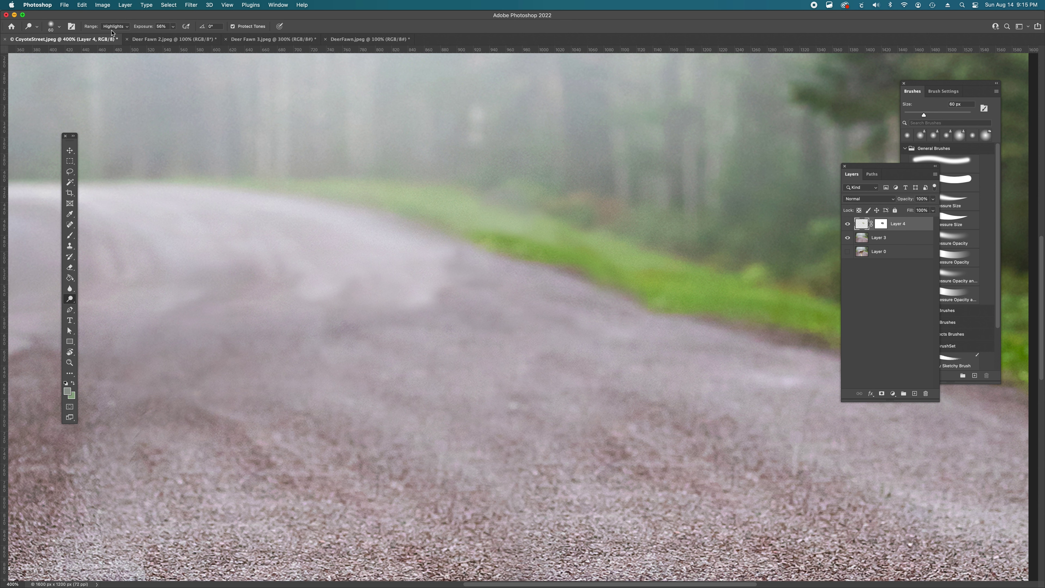
{"action": "mouse_move", "coordinate": [520, 237]}
{"action": "left_mouse_down"}
{"action": "mouse_move", "coordinate": [482, 237]}
{"action": "mouse_move", "coordinate": [515, 237]}
{"action": "left_mouse_up"}
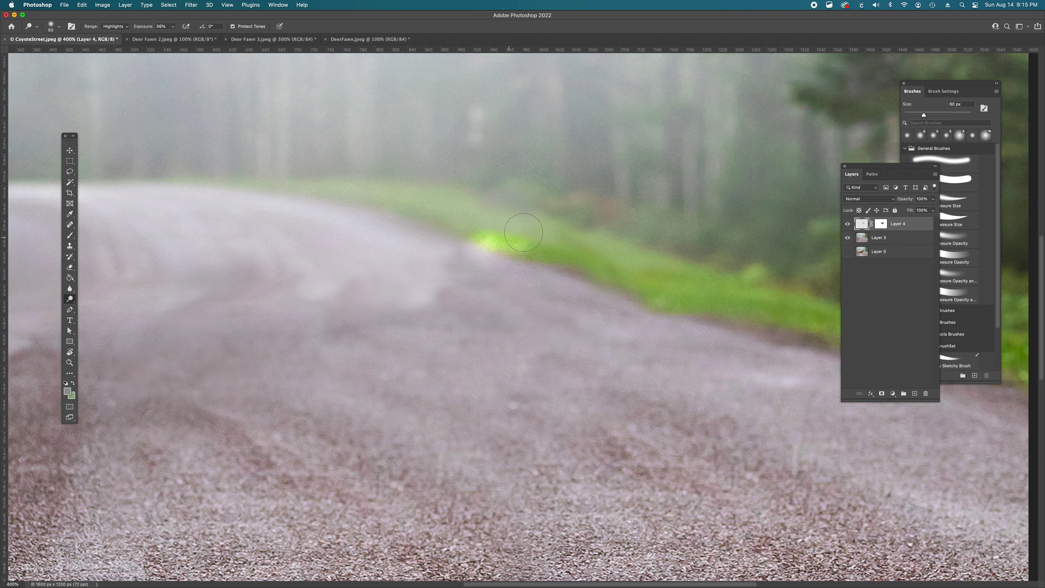
{"action": "key", "text": "super+z"}
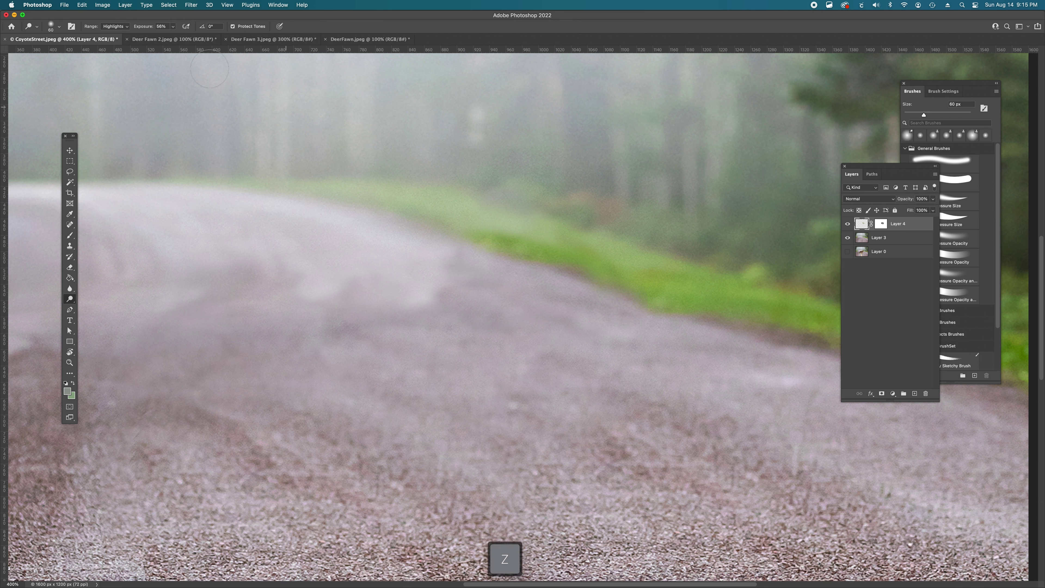
Try lightening the patch's grass with the Dodge tool set to midtones at 11% exposure, and undo the strokes.
{"action": "left_click", "coordinate": [116, 28]}
{"action": "left_click", "coordinate": [114, 19]}
{"action": "left_click", "coordinate": [173, 27]}
{"action": "left_click", "coordinate": [160, 37]}
{"action": "left_click_drag", "start_coordinate": [157, 35], "coordinate": [155, 36]}
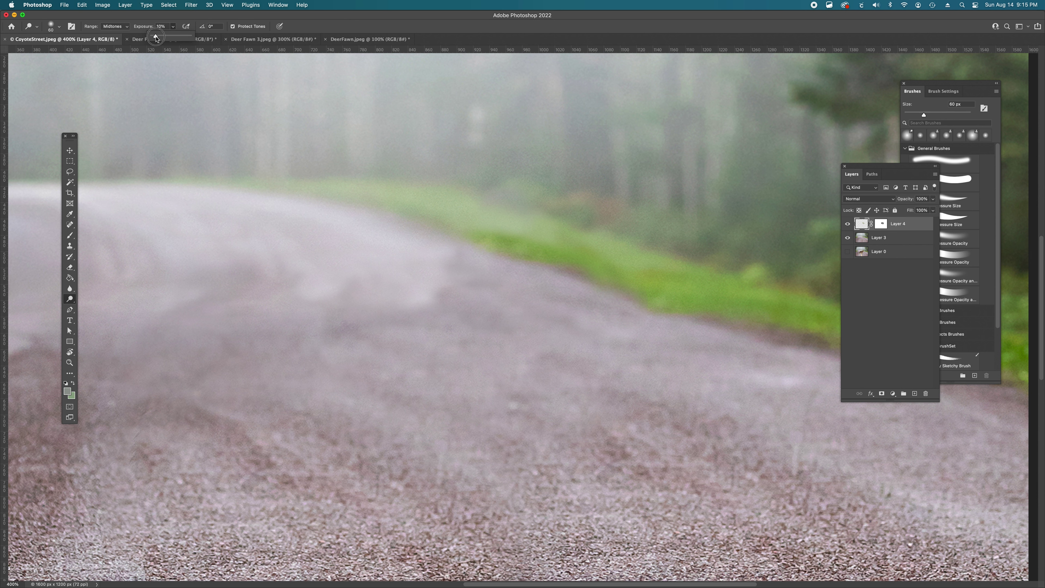
{"action": "left_click", "coordinate": [499, 224]}
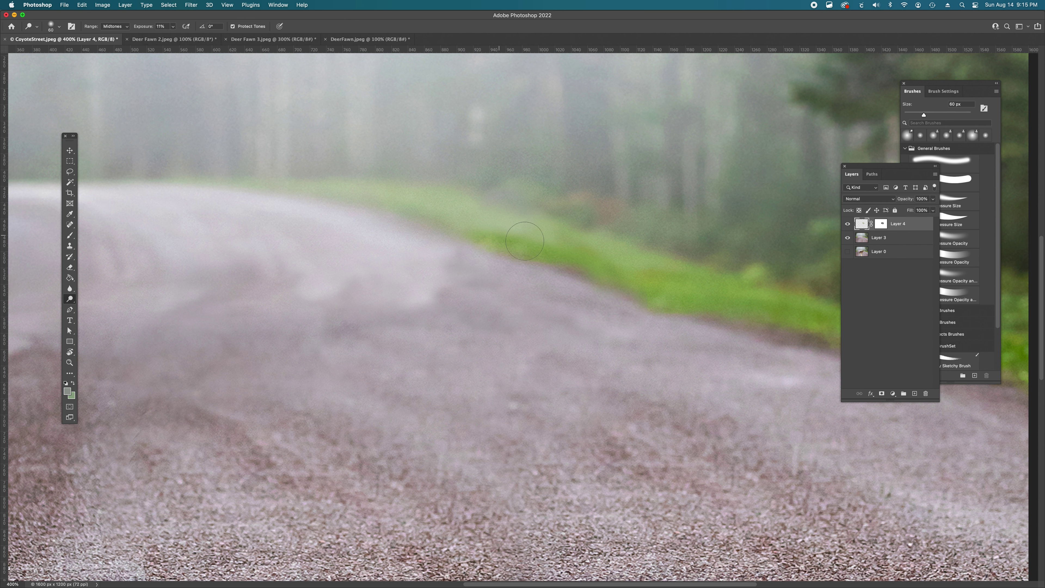
{"action": "mouse_move", "coordinate": [490, 230]}
{"action": "left_mouse_down"}
{"action": "mouse_move", "coordinate": [528, 228]}
{"action": "mouse_move", "coordinate": [462, 239]}
{"action": "mouse_move", "coordinate": [539, 224]}
{"action": "mouse_move", "coordinate": [427, 227]}
{"action": "mouse_move", "coordinate": [555, 227]}
{"action": "mouse_move", "coordinate": [466, 236]}
{"action": "mouse_move", "coordinate": [627, 207]}
{"action": "left_mouse_up"}
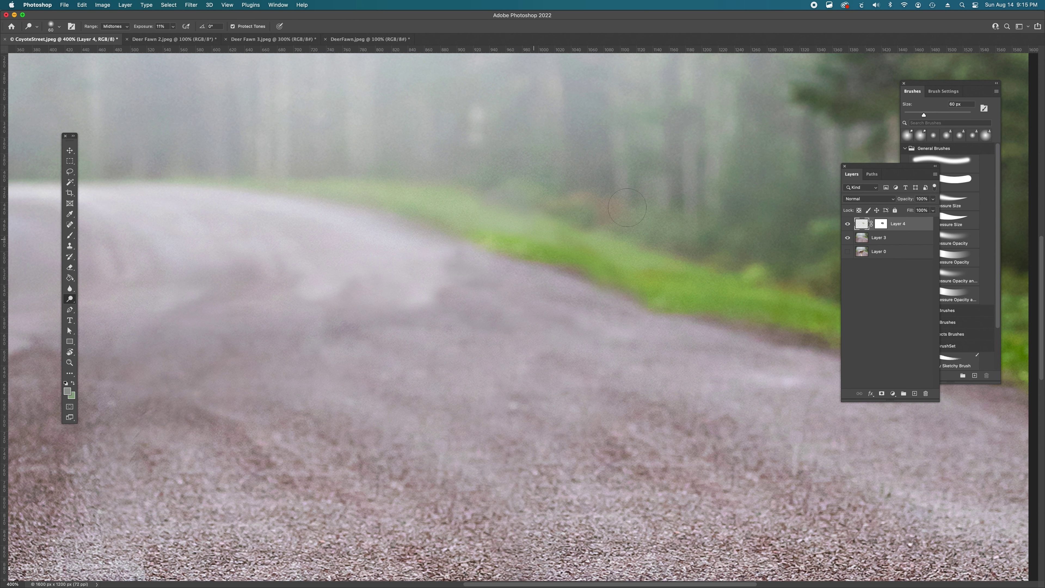
{"action": "key", "text": "super+z"}
{"action": "key", "text": "super+z"}
Try desaturating the patch's bright grass with the Sponge tool at 21% flow, and undo the strokes.
{"action": "left_click_drag", "start_coordinate": [72, 302], "coordinate": [101, 316]}
{"action": "left_click", "coordinate": [115, 26]}
{"action": "left_click", "coordinate": [117, 19]}
{"action": "left_click", "coordinate": [164, 26]}
{"action": "left_click_drag", "start_coordinate": [166, 38], "coordinate": [136, 38]}
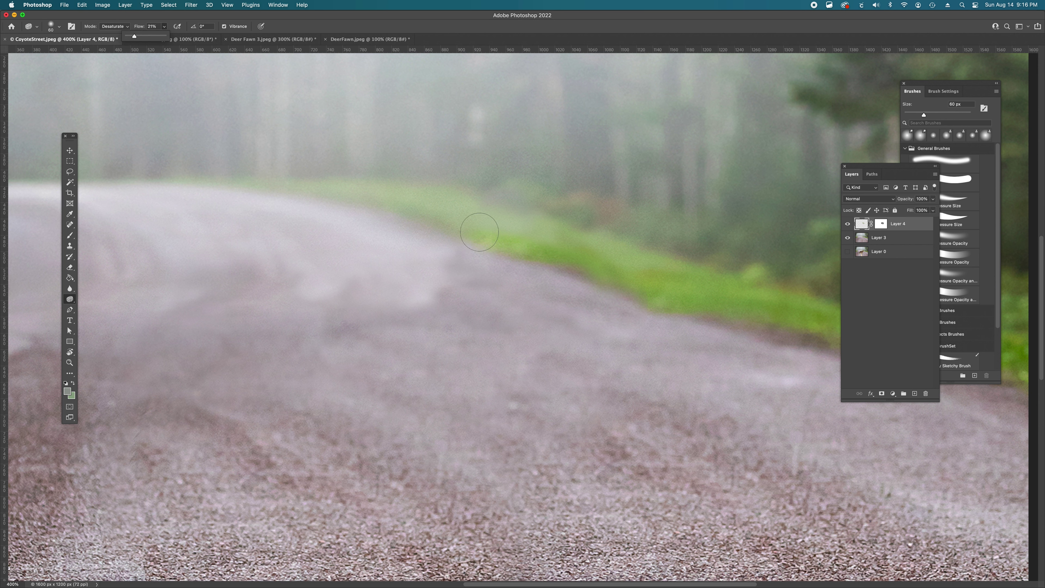
{"action": "mouse_move", "coordinate": [508, 241]}
{"action": "left_mouse_down"}
{"action": "mouse_move", "coordinate": [465, 235]}
{"action": "mouse_move", "coordinate": [490, 241]}
{"action": "left_mouse_up"}
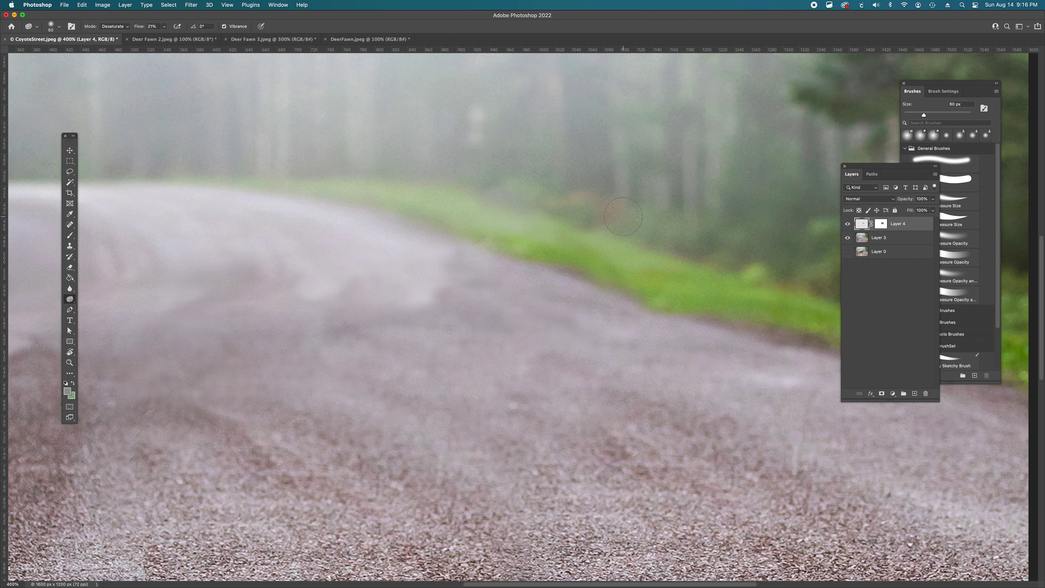
{"action": "key", "text": "super+z"}
{"action": "key", "text": "super+z"}
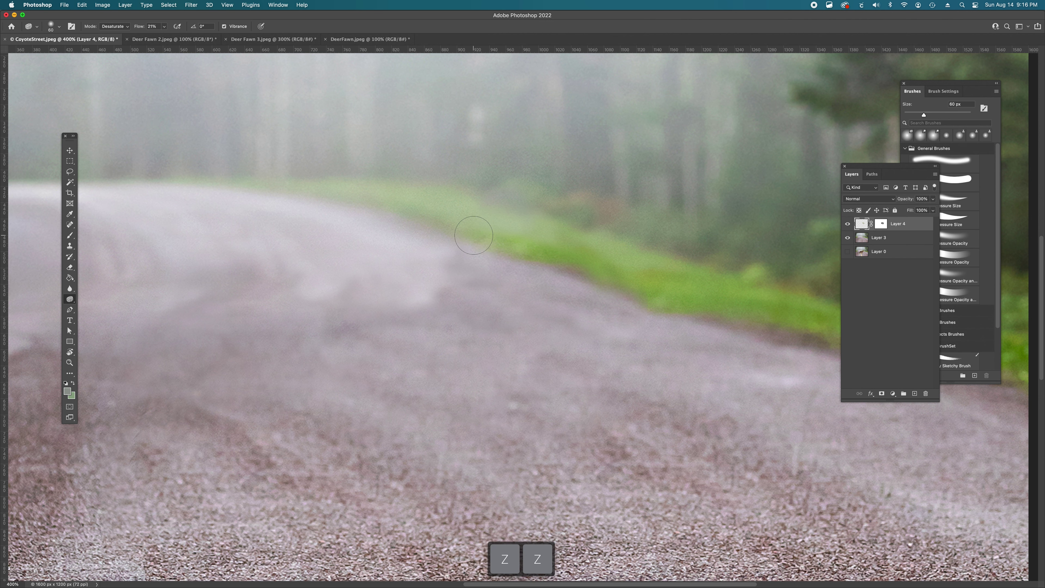
Compare the road's edge with and without the patch by toggling Layer 4's visibility.
{"action": "key", "text": "bracketright"}
{"action": "scroll", "coordinate": [474, 235], "scroll_direction": "down", "scroll_amount": 1}
{"action": "key", "text": "bracketright"}
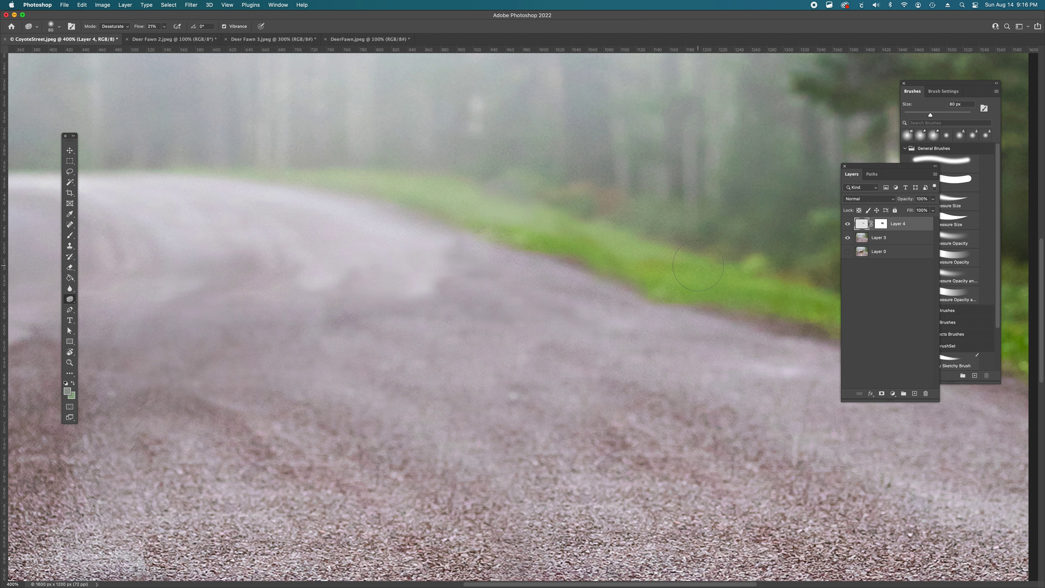
{"action": "scroll", "coordinate": [698, 266], "scroll_direction": "down", "scroll_amount": 1}
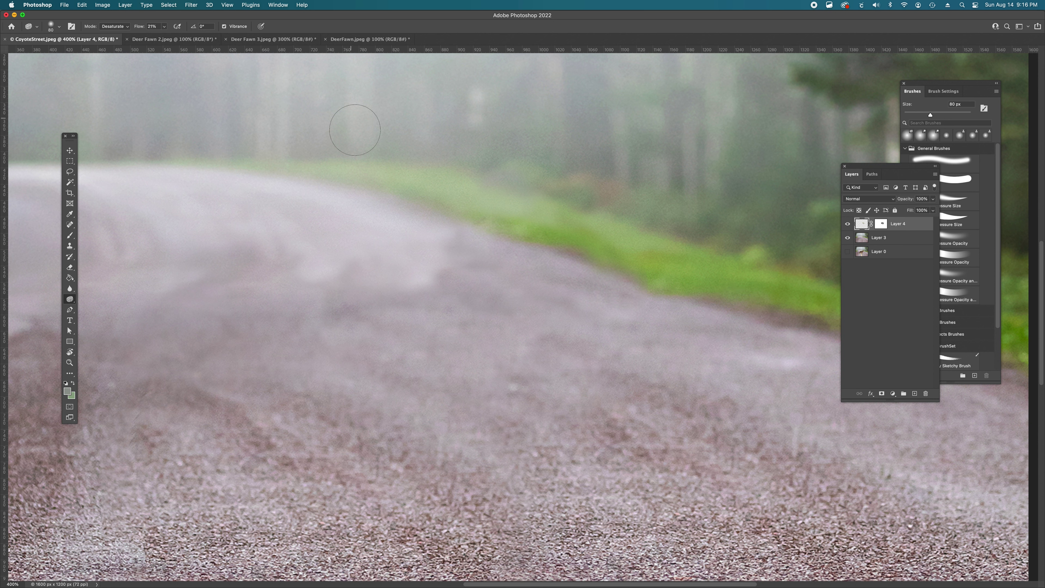
{"action": "left_click", "coordinate": [847, 224]}
{"action": "left_click", "coordinate": [847, 224]}
{"action": "left_click", "coordinate": [847, 225]}
{"action": "left_click", "coordinate": [847, 224]}
{"action": "left_click", "coordinate": [847, 224]}
{"action": "left_click", "coordinate": [847, 224]}
{"action": "left_click", "coordinate": [848, 226]}
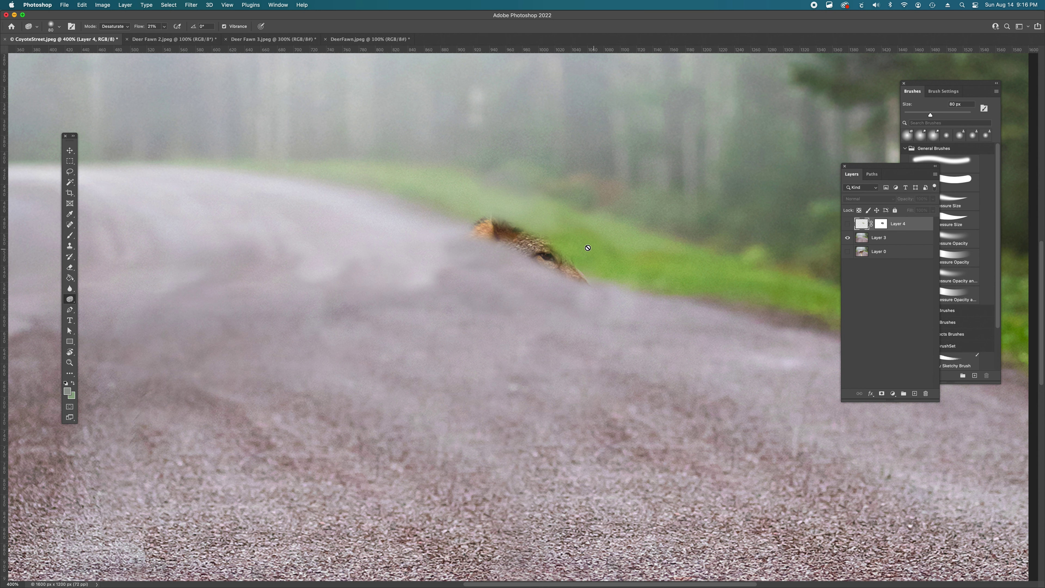
{"action": "left_click", "coordinate": [848, 225]}
{"action": "left_click", "coordinate": [848, 225]}
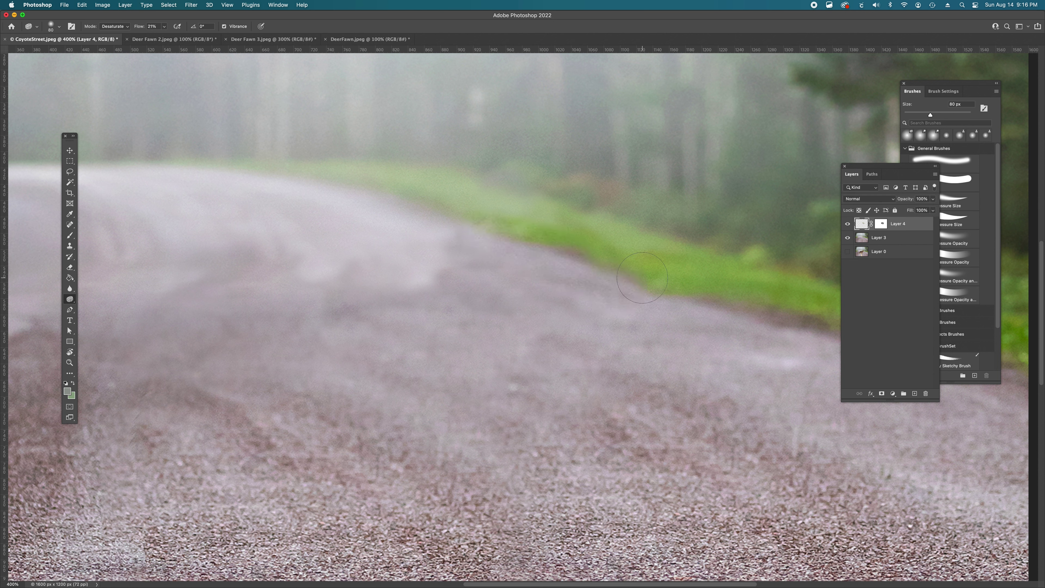
Try painting black on Layer 4's mask along the grass edge with a 60 px brush at 80% opacity, and undo the strokes.
{"action": "key", "text": "bracketleft"}
{"action": "key", "text": "bracketleft"}
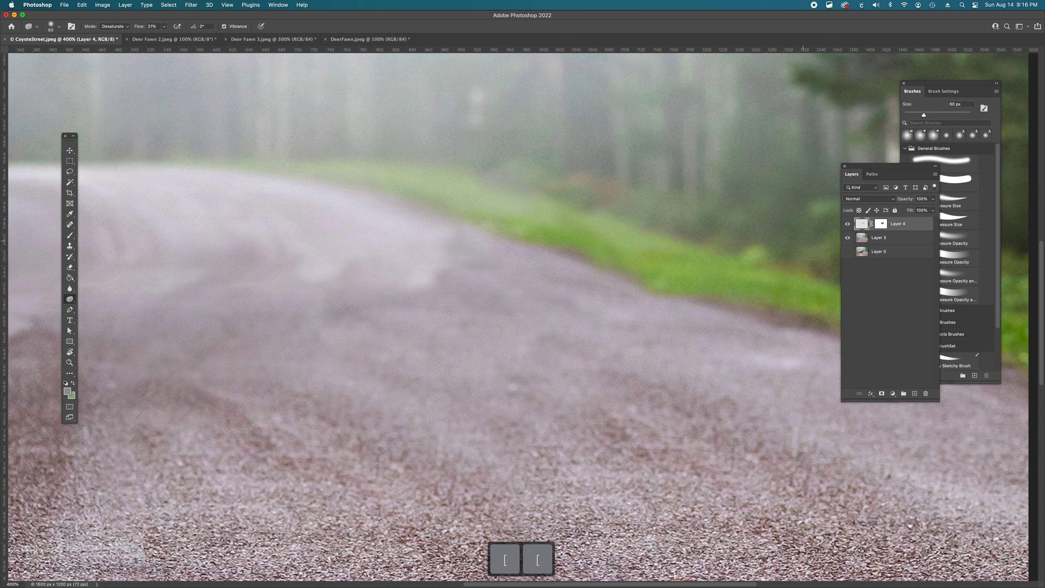
{"action": "left_click", "coordinate": [881, 224]}
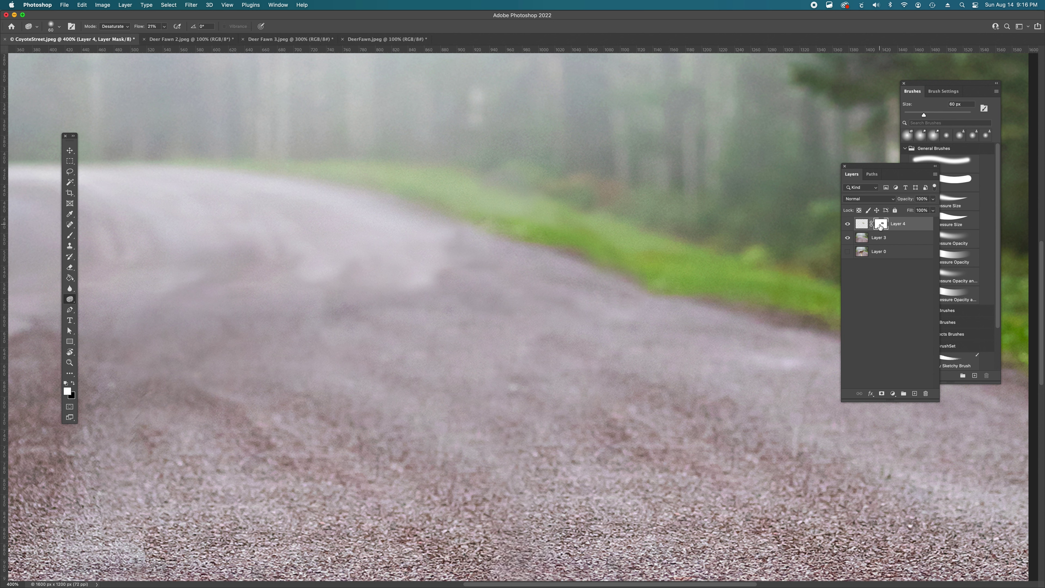
{"action": "key", "text": "b"}
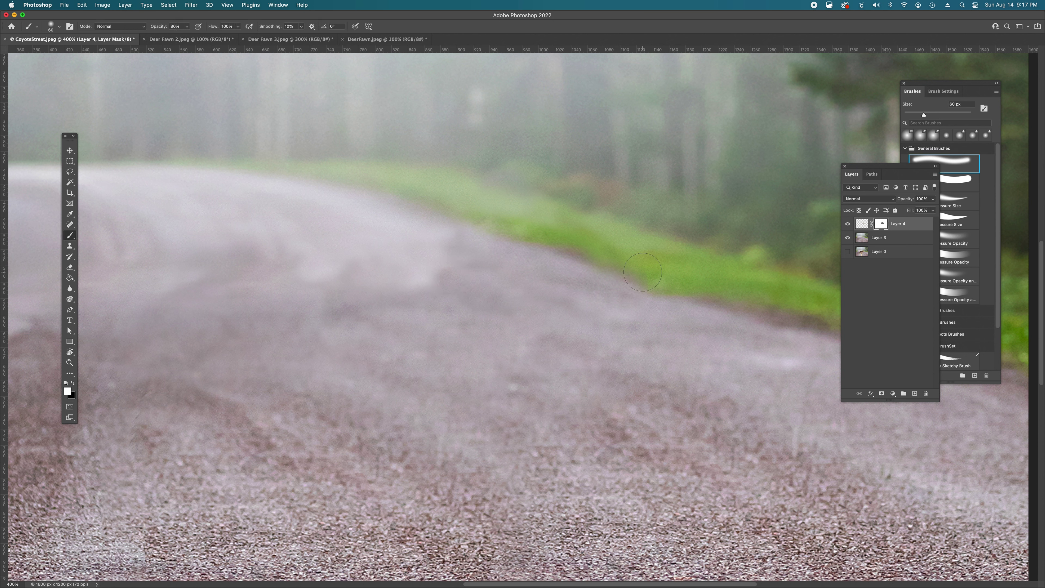
{"action": "key", "text": "x"}
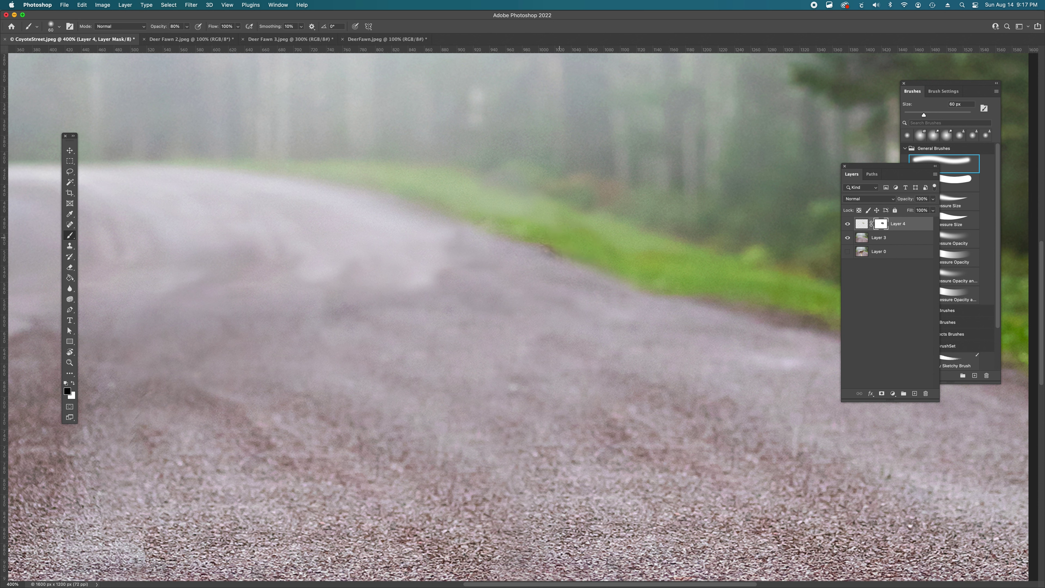
{"action": "key", "text": "super+z"}
{"action": "key", "text": "super+z"}
{"action": "key", "text": "super+z"}
{"action": "key", "text": "x"}
Desaturate the grass on Layer 4's patch beside the road with the Sponge tool at 21% flow.
{"action": "left_click", "coordinate": [861, 224]}
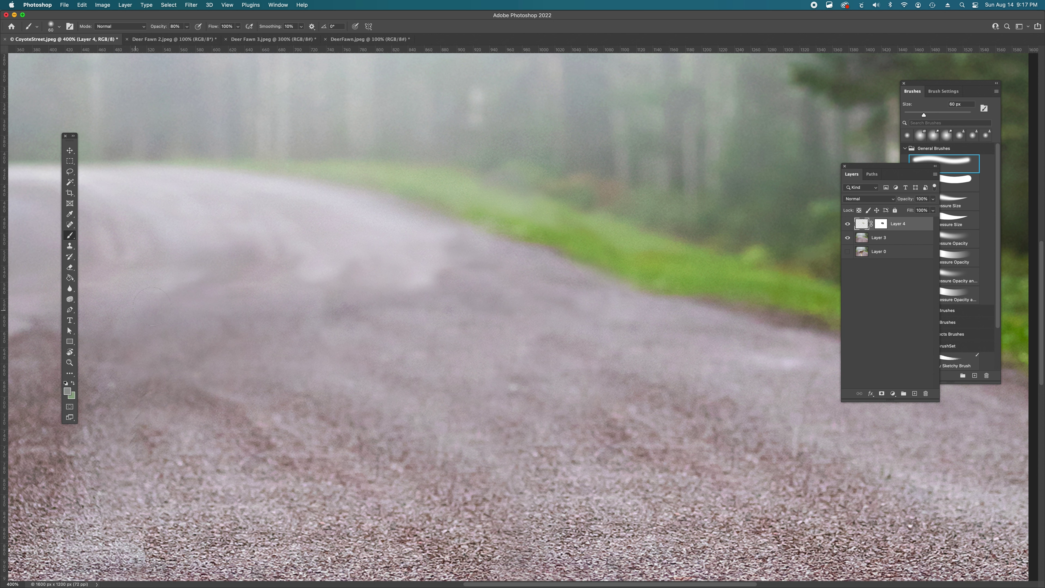
{"action": "left_click", "coordinate": [70, 299]}
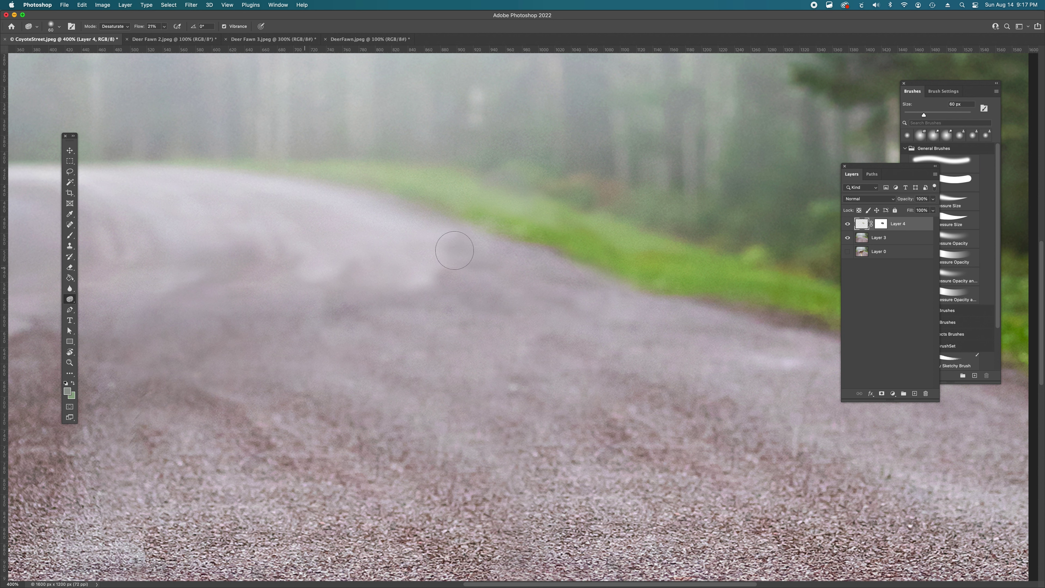
{"action": "mouse_move", "coordinate": [595, 238]}
{"action": "left_mouse_down"}
{"action": "mouse_move", "coordinate": [538, 227]}
{"action": "mouse_move", "coordinate": [617, 254]}
{"action": "left_mouse_up"}
{"action": "left_click", "coordinate": [558, 321], "text": "alt+super"}
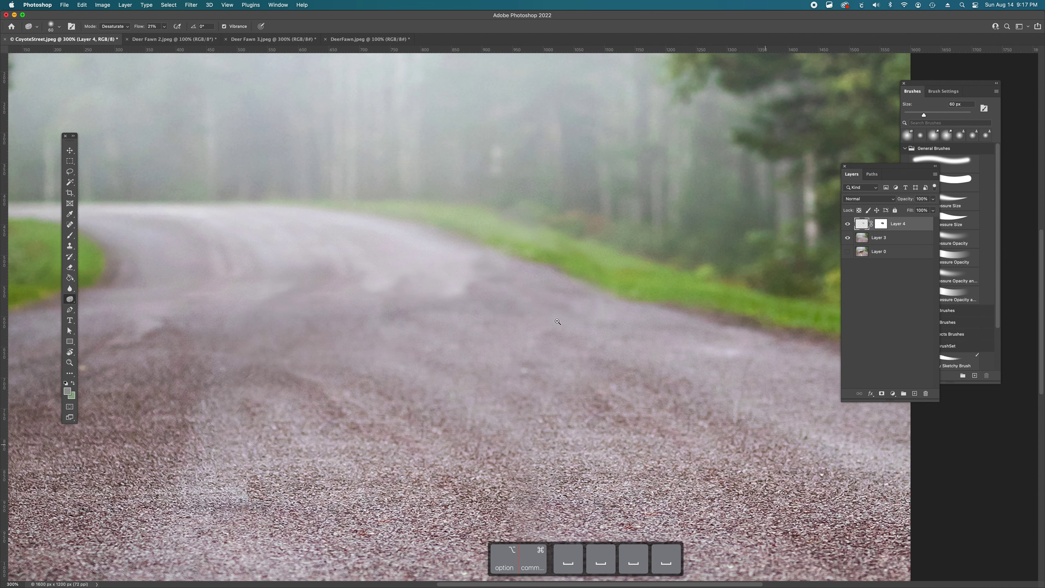
{"action": "left_click", "coordinate": [557, 321], "text": "alt+super"}
{"action": "left_click", "coordinate": [557, 321], "text": "alt+super"}
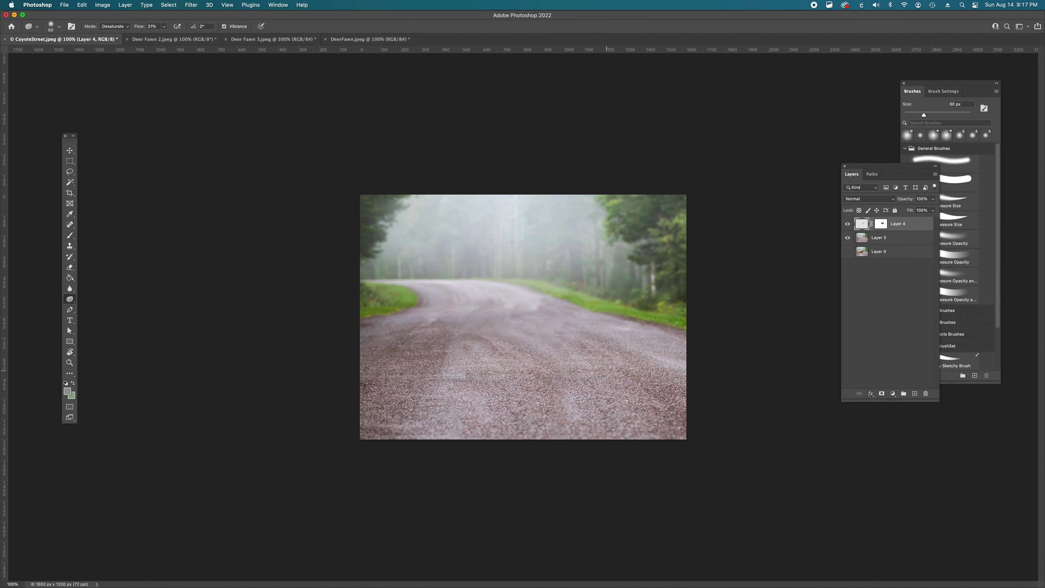
{"action": "left_click", "coordinate": [517, 343], "text": "super"}
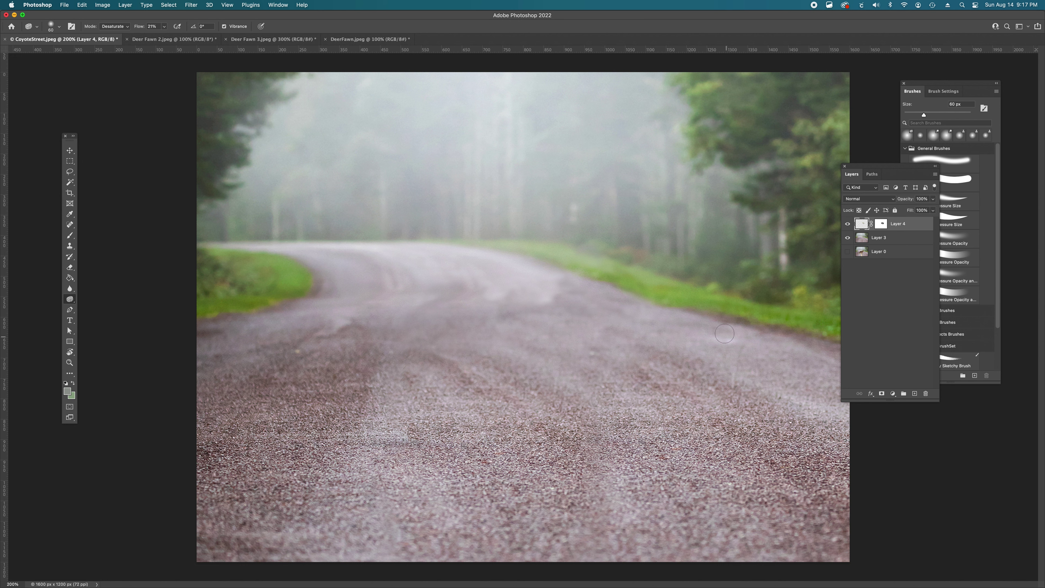
Apply Layer 4's mask and merge Layer 4 with Layer 3.
{"action": "left_click", "coordinate": [880, 224]}
{"action": "right_click", "coordinate": [881, 224]}
{"action": "left_click", "coordinate": [897, 250]}
{"action": "key", "text": "shift"}
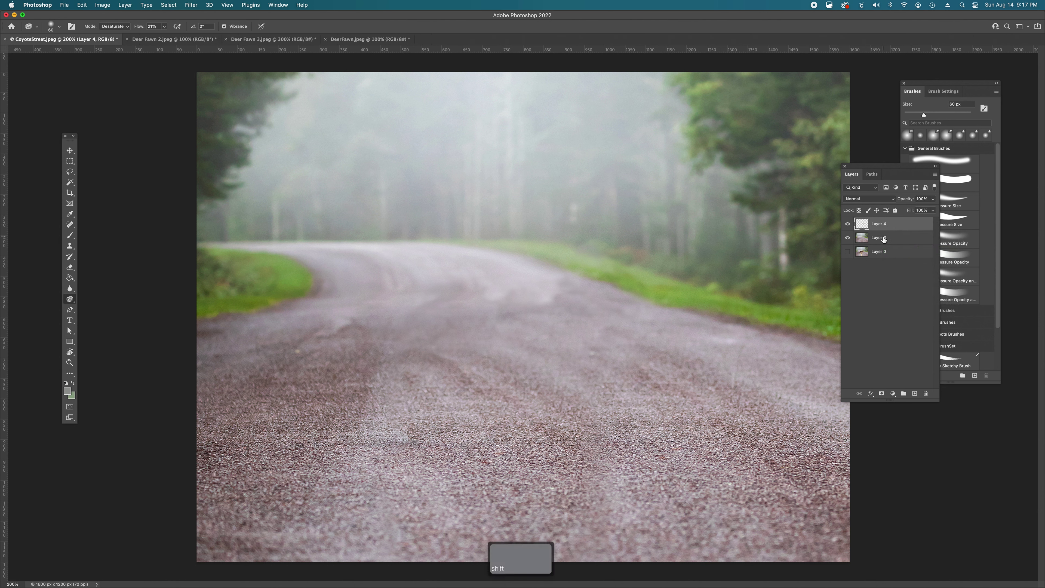
{"action": "left_click", "coordinate": [883, 238], "text": "shift"}
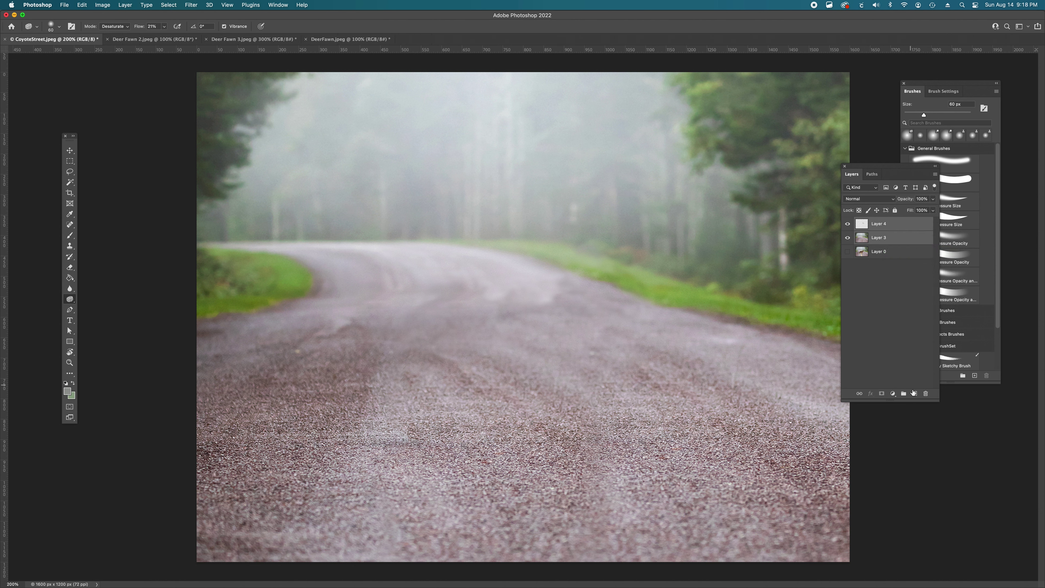
{"action": "right_click", "coordinate": [879, 240]}
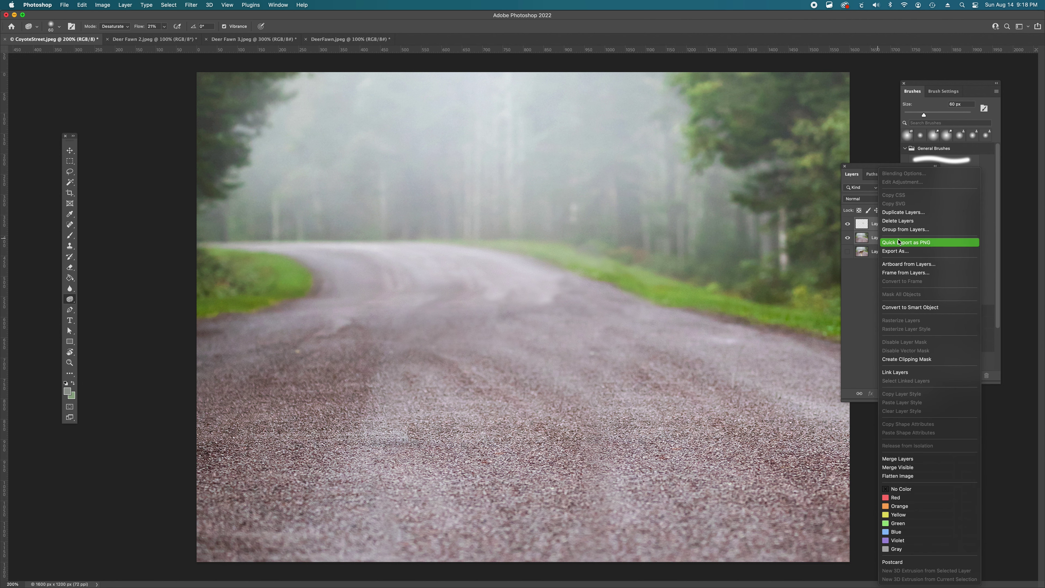
{"action": "left_click", "coordinate": [898, 460]}
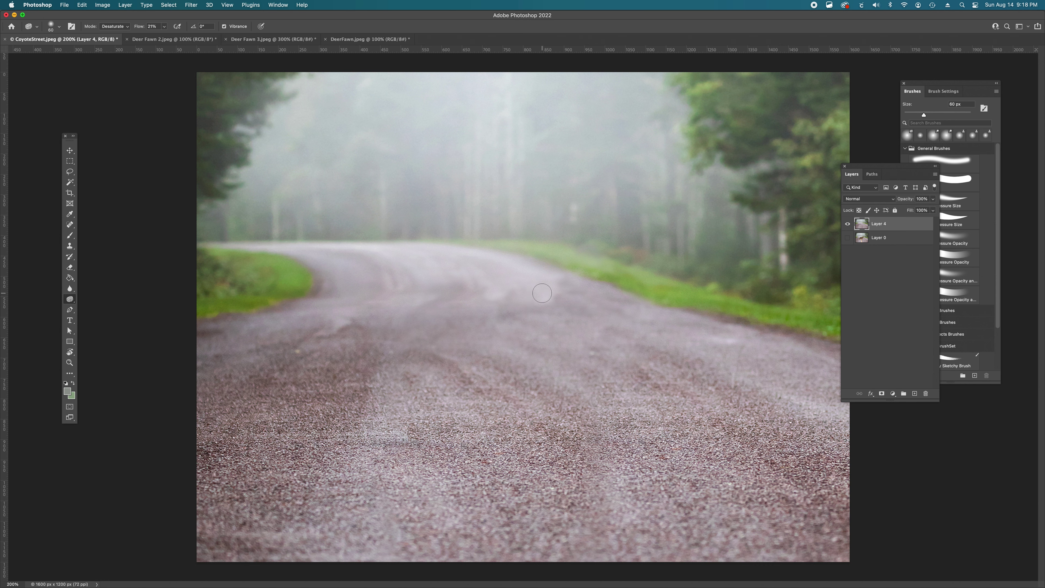
Sample the pale pavement color and paint over the road's uneven tones near the bend with a 150 px brush at 20% opacity.
{"action": "key", "text": "b"}
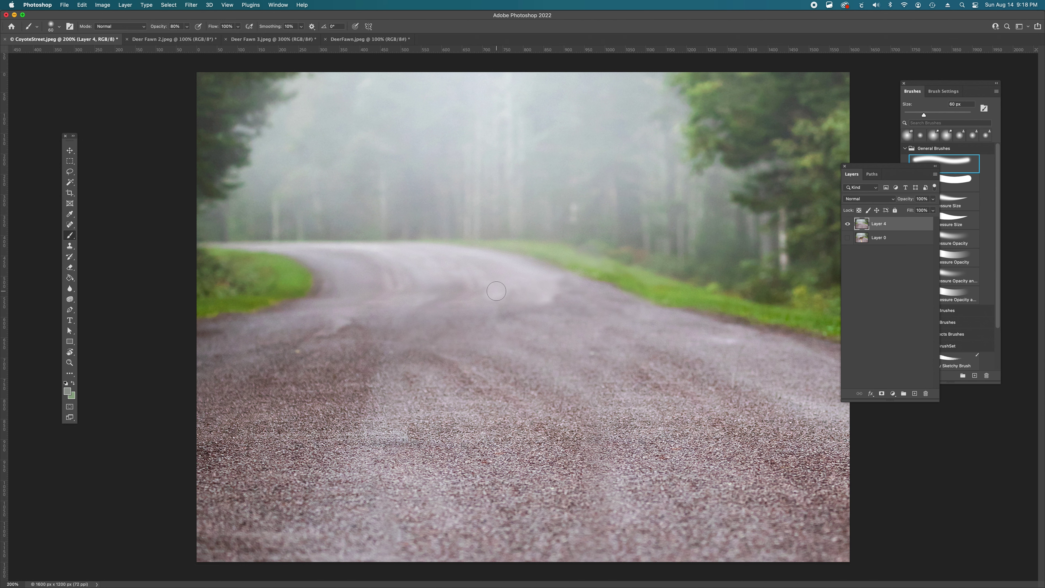
{"action": "key", "text": "bracketright"}
{"action": "key", "text": "bracketright"}
{"action": "key", "text": "bracketright"}
{"action": "key", "text": "bracketright"}
{"action": "key", "text": "bracketright"}
{"action": "key", "text": "alt"}
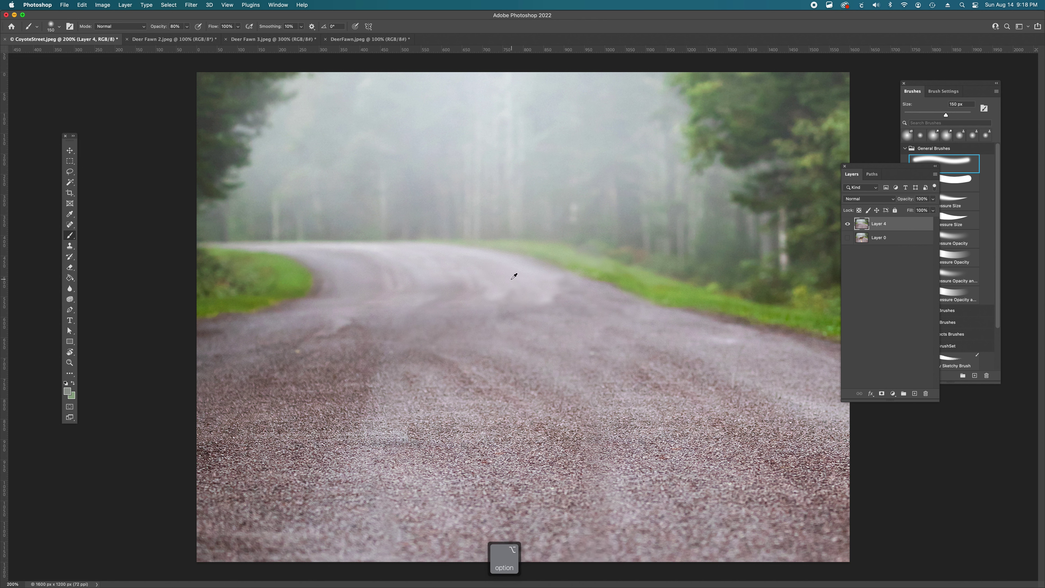
{"action": "left_click", "coordinate": [505, 273], "text": "alt"}
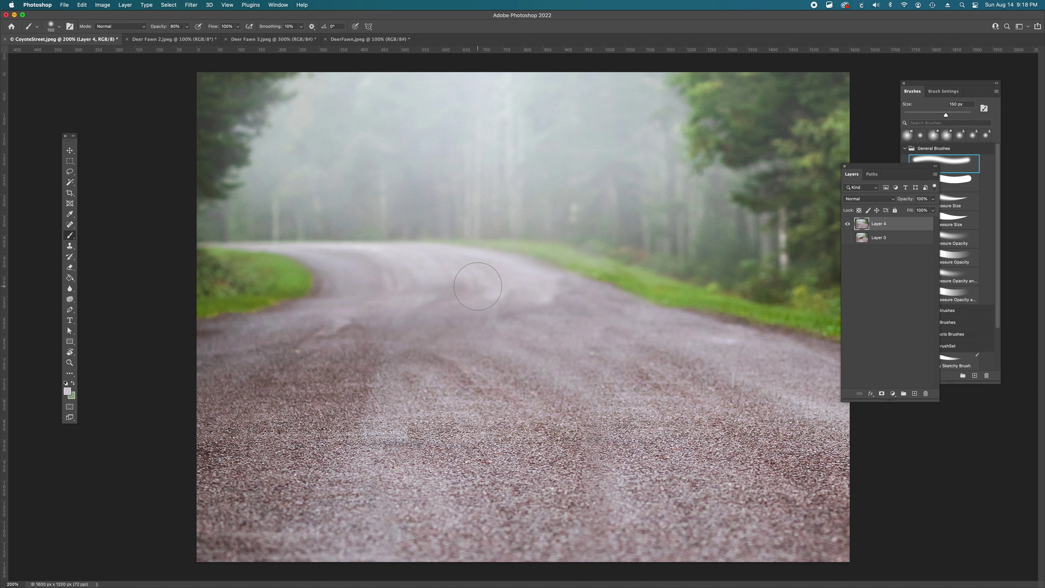
{"action": "key", "text": "2"}
{"action": "mouse_move", "coordinate": [560, 299]}
{"action": "left_mouse_down"}
{"action": "mouse_move", "coordinate": [357, 293]}
{"action": "mouse_move", "coordinate": [596, 298]}
{"action": "mouse_move", "coordinate": [372, 296]}
{"action": "mouse_move", "coordinate": [389, 295]}
{"action": "mouse_move", "coordinate": [418, 295]}
{"action": "mouse_move", "coordinate": [305, 308]}
{"action": "mouse_move", "coordinate": [560, 320]}
{"action": "mouse_move", "coordinate": [600, 304]}
{"action": "left_mouse_up"}
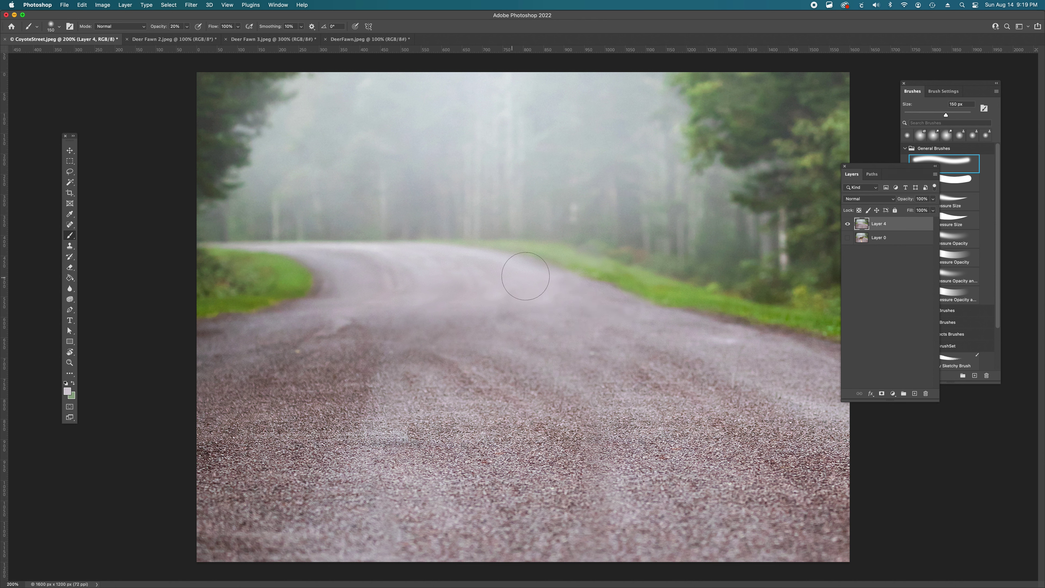
{"action": "left_click_drag", "start_coordinate": [568, 275], "coordinate": [617, 280]}
{"action": "mouse_move", "coordinate": [616, 285]}
{"action": "left_mouse_down"}
{"action": "mouse_move", "coordinate": [605, 278]}
{"action": "mouse_move", "coordinate": [613, 296]}
{"action": "left_mouse_up"}
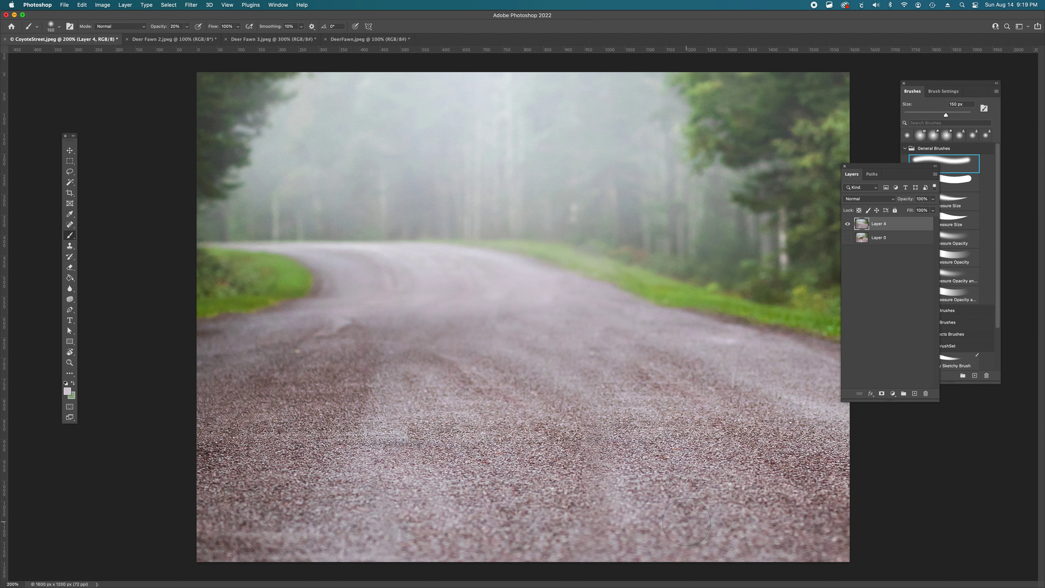
Show Layer 0 and compare the retouched road with the original by toggling Layer 4, then select Layer 4.
{"action": "left_click", "coordinate": [885, 240]}
{"action": "left_click", "coordinate": [847, 237]}
{"action": "left_click", "coordinate": [847, 224]}
{"action": "left_click", "coordinate": [848, 225]}
{"action": "left_click", "coordinate": [848, 225]}
{"action": "left_click", "coordinate": [847, 225]}
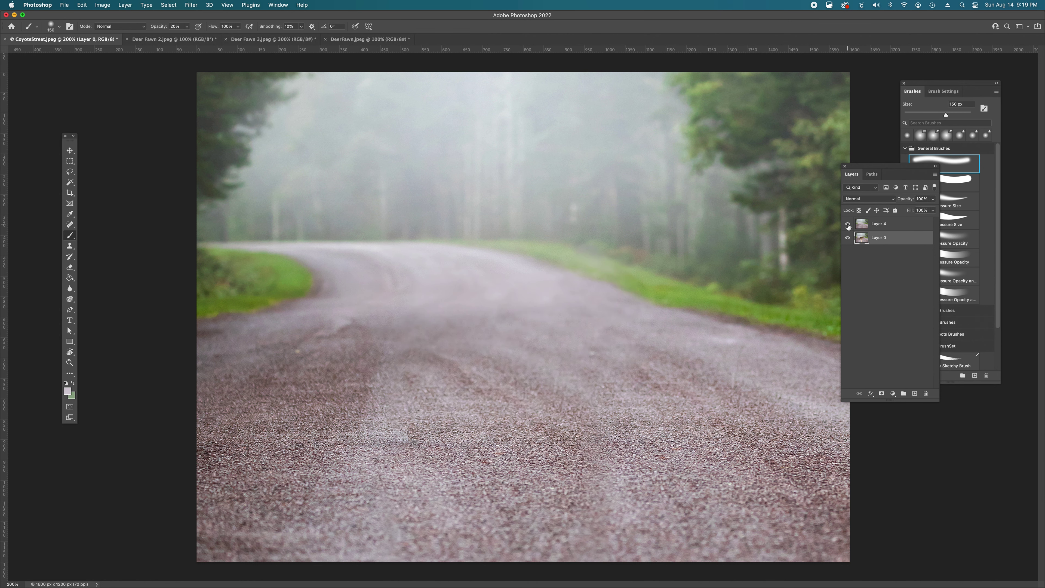
{"action": "left_click", "coordinate": [847, 225]}
{"action": "left_click", "coordinate": [848, 225]}
{"action": "left_click", "coordinate": [887, 224]}
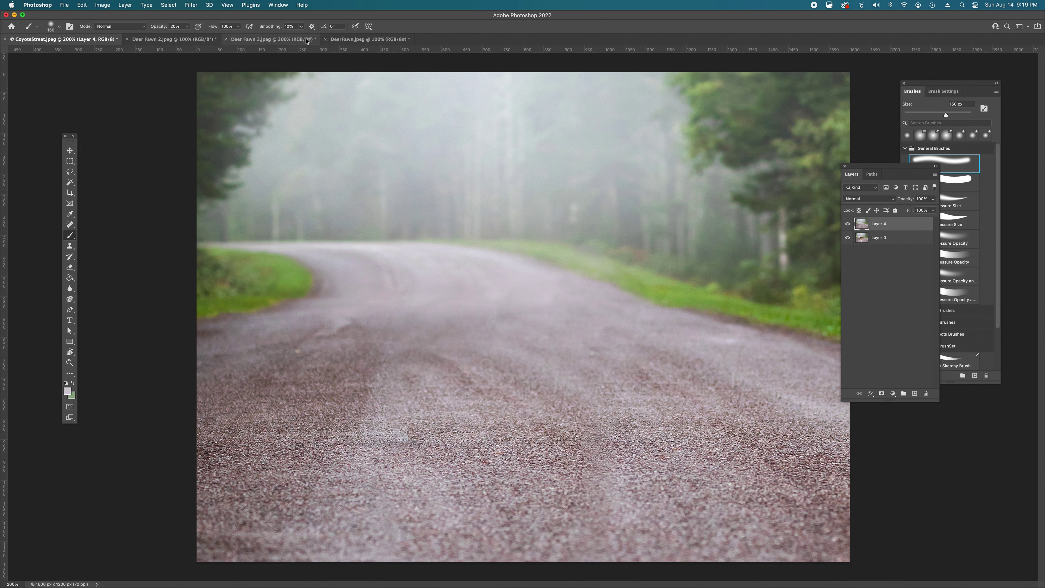
Copy the loosely lassoed standing fawn from DeerFawn.jpeg into CoyoteStreet.jpeg as a new layer on the road's left half.
{"action": "left_click", "coordinate": [335, 40]}
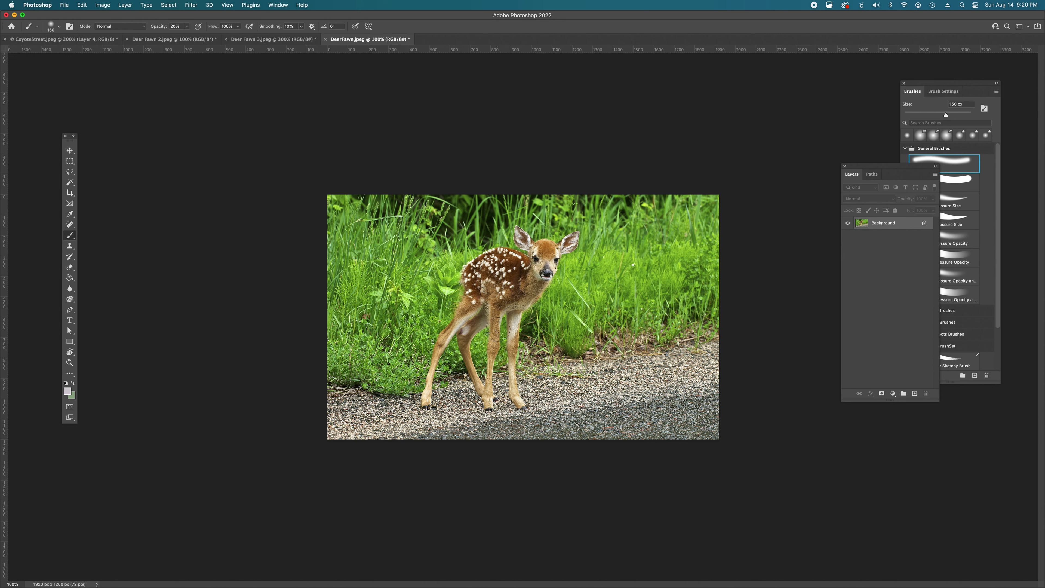
{"action": "key", "text": "l"}
{"action": "mouse_move", "coordinate": [569, 260]}
{"action": "left_mouse_down"}
{"action": "mouse_move", "coordinate": [582, 225]}
{"action": "mouse_move", "coordinate": [543, 233]}
{"action": "mouse_move", "coordinate": [516, 220]}
{"action": "mouse_move", "coordinate": [460, 260]}
{"action": "mouse_move", "coordinate": [415, 417]}
{"action": "mouse_move", "coordinate": [435, 413]}
{"action": "mouse_move", "coordinate": [451, 357]}
{"action": "mouse_move", "coordinate": [482, 420]}
{"action": "mouse_move", "coordinate": [504, 406]}
{"action": "mouse_move", "coordinate": [516, 418]}
{"action": "mouse_move", "coordinate": [537, 413]}
{"action": "mouse_move", "coordinate": [525, 330]}
{"action": "mouse_move", "coordinate": [579, 247]}
{"action": "left_mouse_up"}
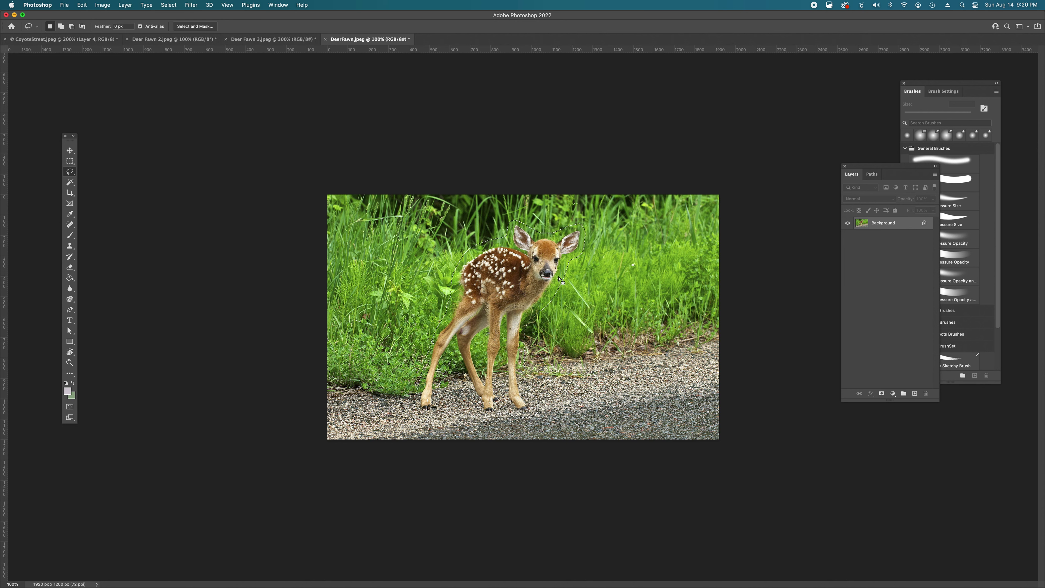
{"action": "right_click", "coordinate": [520, 274]}
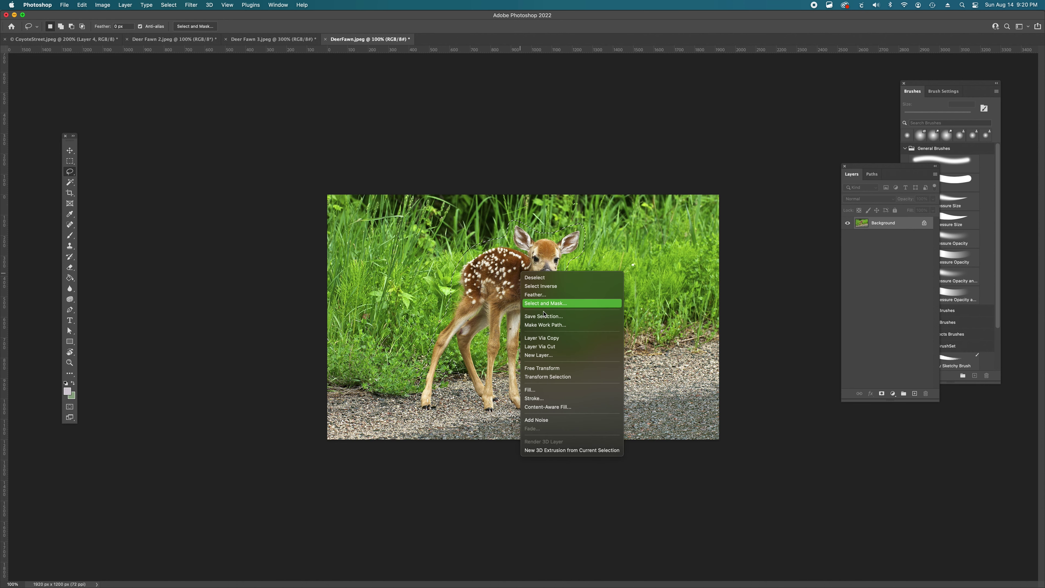
{"action": "left_click", "coordinate": [555, 338]}
{"action": "key", "text": "v"}
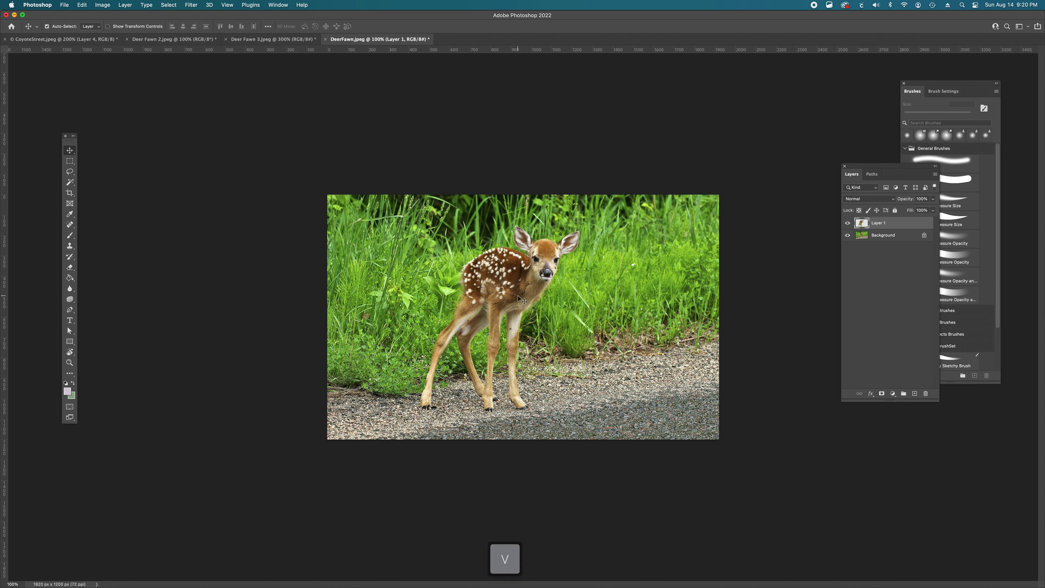
{"action": "mouse_move", "coordinate": [474, 313]}
{"action": "left_mouse_down"}
{"action": "mouse_move", "coordinate": [393, 311]}
{"action": "mouse_move", "coordinate": [326, 165]}
{"action": "mouse_move", "coordinate": [180, 63]}
{"action": "mouse_move", "coordinate": [92, 39]}
{"action": "mouse_move", "coordinate": [253, 97]}
{"action": "mouse_move", "coordinate": [468, 297]}
{"action": "left_mouse_up"}
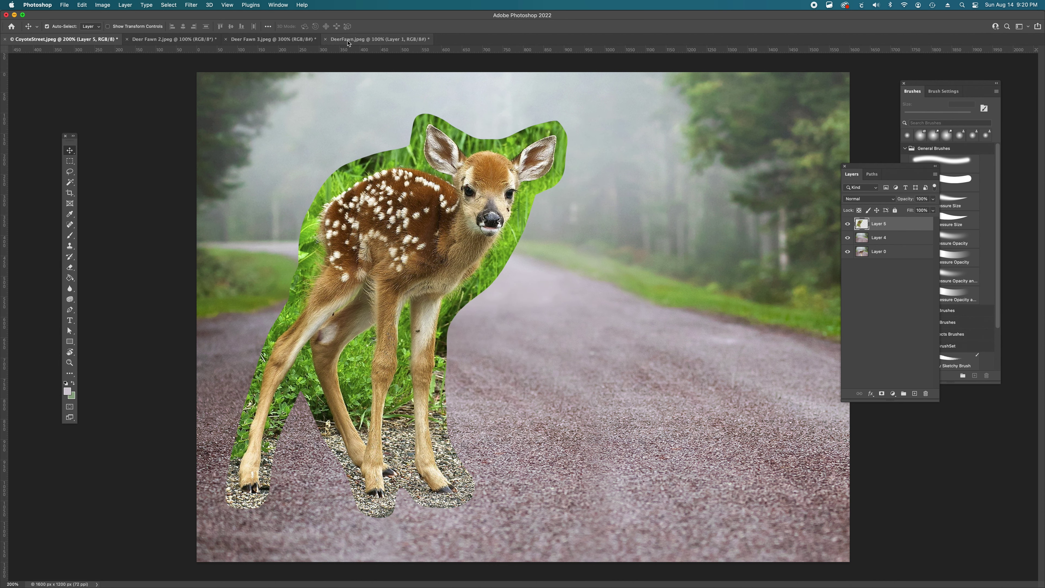
Copy the loosely lassoed front-facing fawn from Deer Fawn 2.jpeg into CoyoteStreet.jpeg as a new layer on the road's right half.
{"action": "left_click", "coordinate": [362, 39]}
{"action": "left_click", "coordinate": [155, 40]}
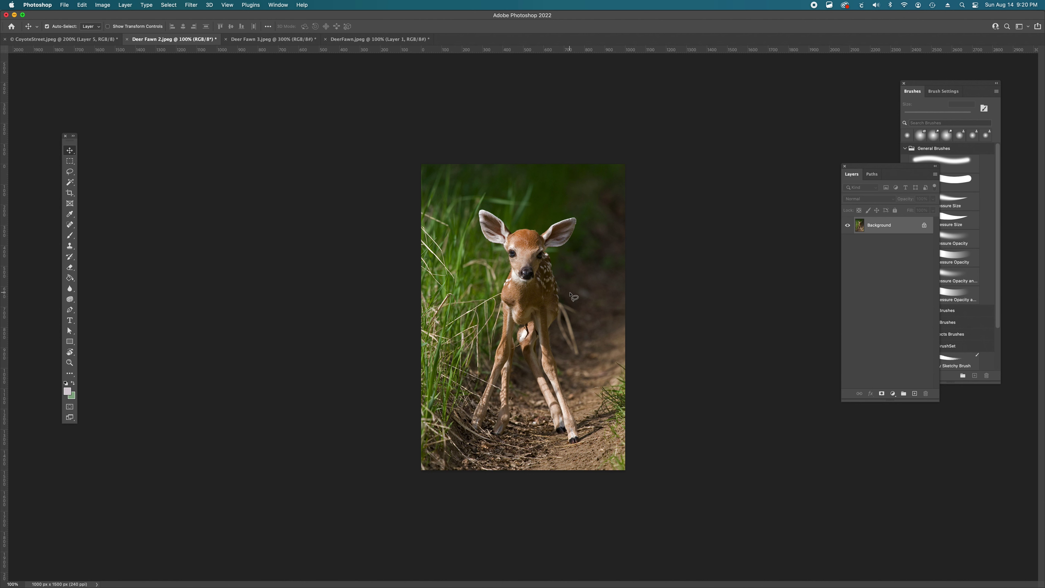
{"action": "key", "text": "l"}
{"action": "mouse_move", "coordinate": [568, 293]}
{"action": "left_mouse_down"}
{"action": "mouse_move", "coordinate": [563, 267]}
{"action": "mouse_move", "coordinate": [580, 237]}
{"action": "mouse_move", "coordinate": [578, 209]}
{"action": "mouse_move", "coordinate": [514, 223]}
{"action": "mouse_move", "coordinate": [478, 205]}
{"action": "mouse_move", "coordinate": [477, 239]}
{"action": "mouse_move", "coordinate": [501, 278]}
{"action": "mouse_move", "coordinate": [471, 438]}
{"action": "mouse_move", "coordinate": [502, 441]}
{"action": "mouse_move", "coordinate": [514, 429]}
{"action": "mouse_move", "coordinate": [517, 367]}
{"action": "mouse_move", "coordinate": [563, 447]}
{"action": "mouse_move", "coordinate": [584, 442]}
{"action": "mouse_move", "coordinate": [560, 352]}
{"action": "mouse_move", "coordinate": [566, 297]}
{"action": "left_mouse_up"}
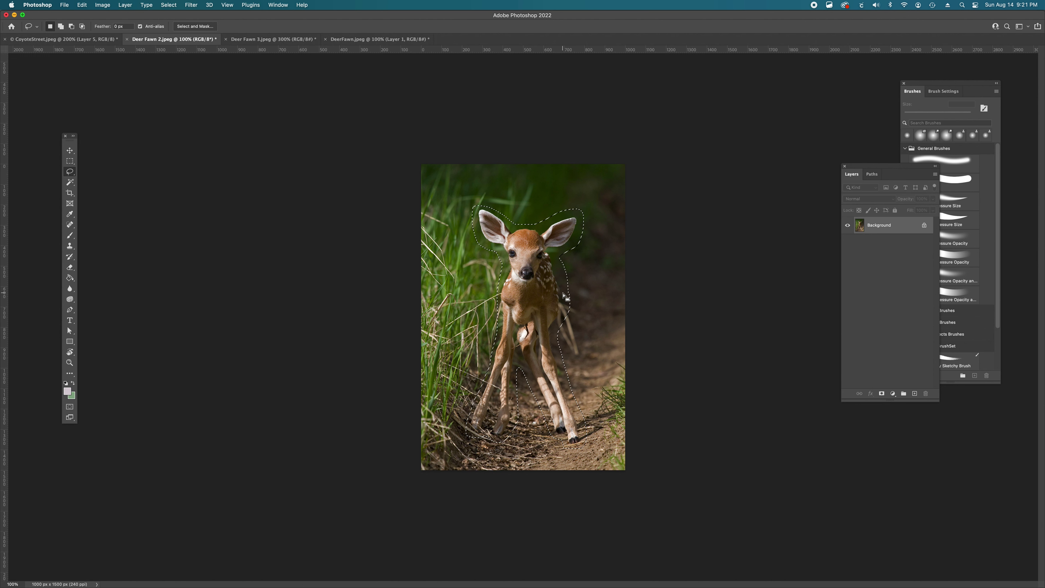
{"action": "right_click", "coordinate": [530, 292]}
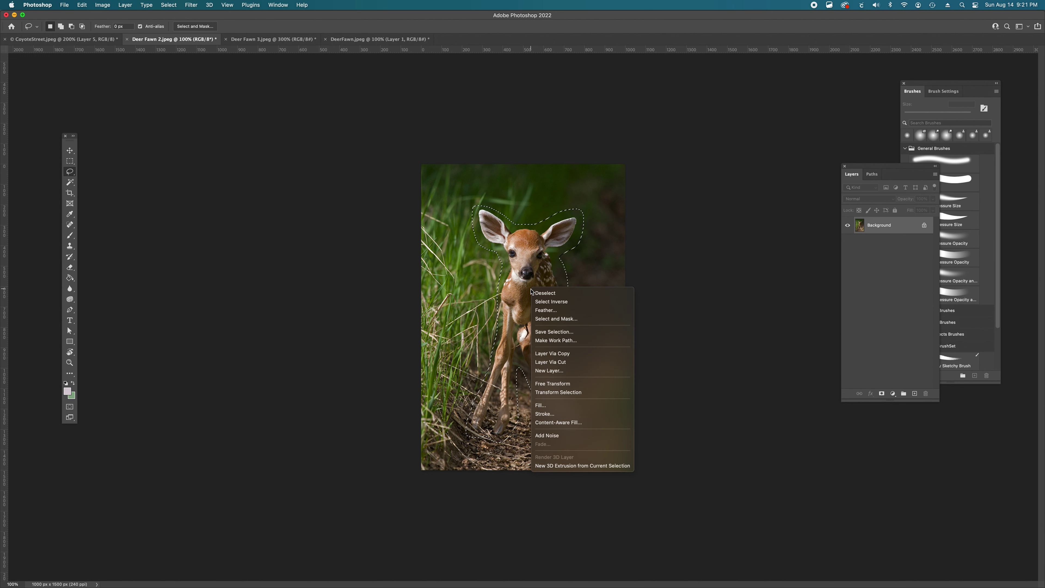
{"action": "left_click", "coordinate": [552, 356]}
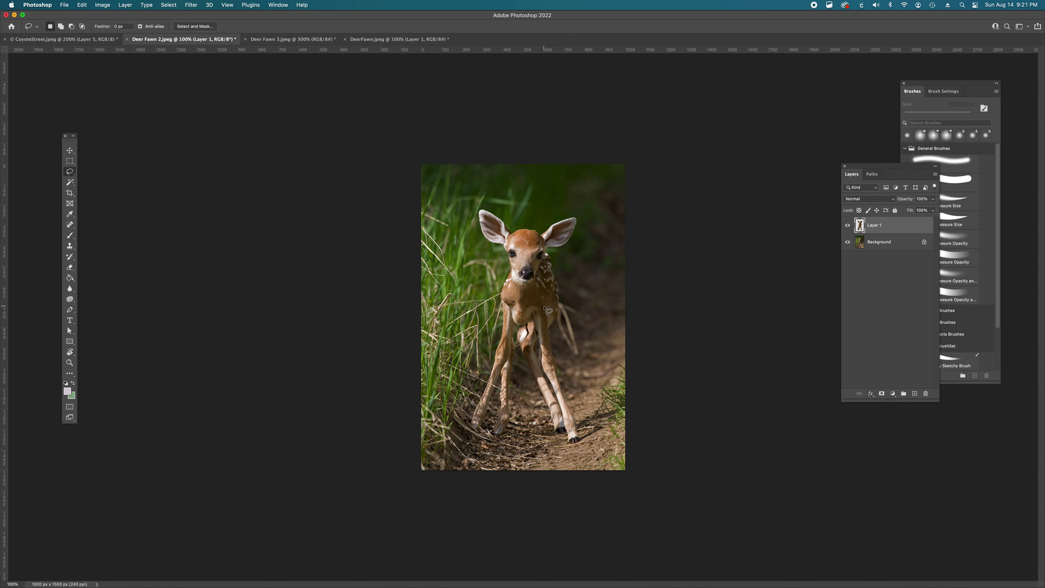
{"action": "key", "text": "v"}
{"action": "left_click_drag", "start_coordinate": [544, 297], "coordinate": [683, 289]}
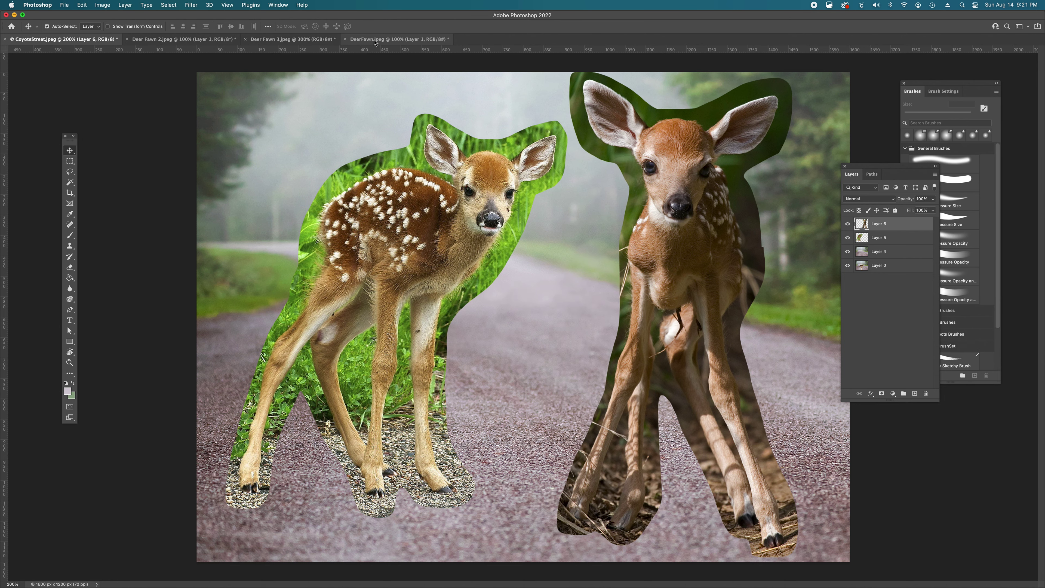
Copy the loosely lassoed lying fawn from Deer Fawn 3.jpeg into CoyoteStreet.jpeg as a new layer between the two standing fawns.
{"action": "left_click", "coordinate": [272, 40]}
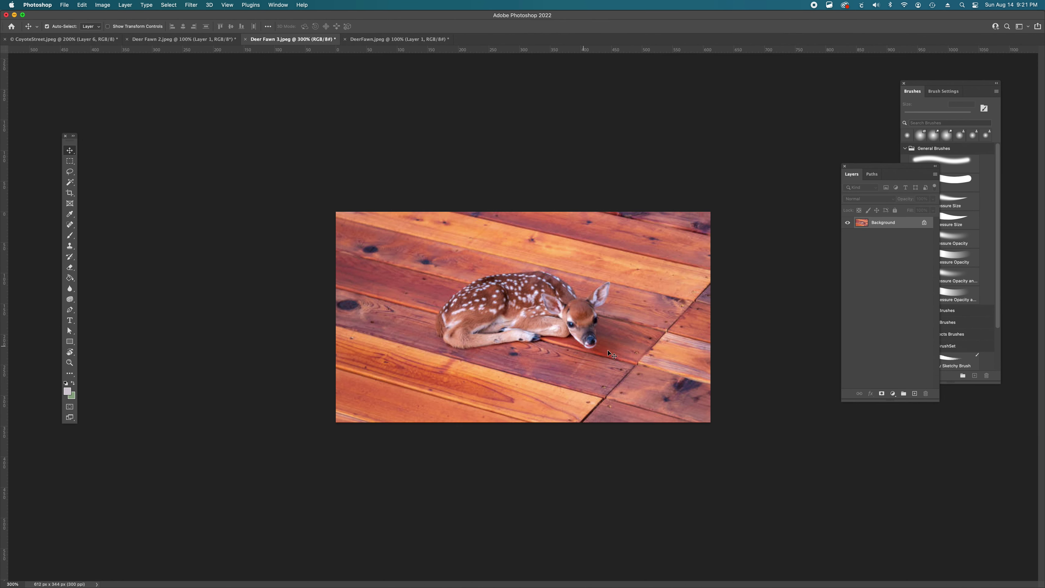
{"action": "key", "text": "l"}
{"action": "mouse_move", "coordinate": [608, 344]}
{"action": "left_mouse_down"}
{"action": "mouse_move", "coordinate": [617, 280]}
{"action": "mouse_move", "coordinate": [579, 288]}
{"action": "mouse_move", "coordinate": [551, 268]}
{"action": "mouse_move", "coordinate": [473, 272]}
{"action": "mouse_move", "coordinate": [429, 310]}
{"action": "mouse_move", "coordinate": [427, 335]}
{"action": "mouse_move", "coordinate": [445, 353]}
{"action": "mouse_move", "coordinate": [565, 342]}
{"action": "mouse_move", "coordinate": [599, 338]}
{"action": "left_mouse_up"}
{"action": "right_click", "coordinate": [507, 290]}
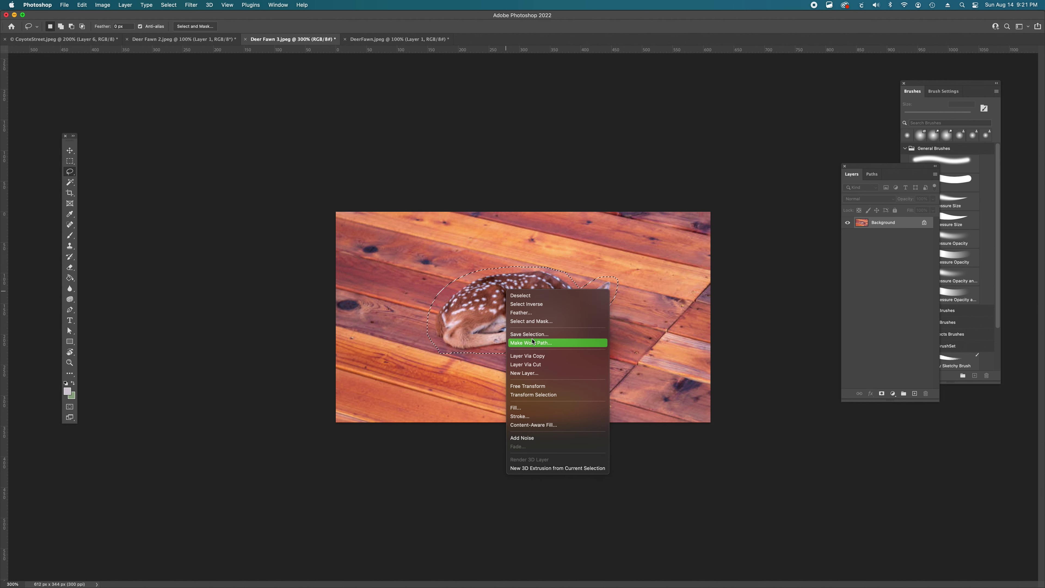
{"action": "left_click", "coordinate": [528, 356]}
{"action": "left_click", "coordinate": [70, 150]}
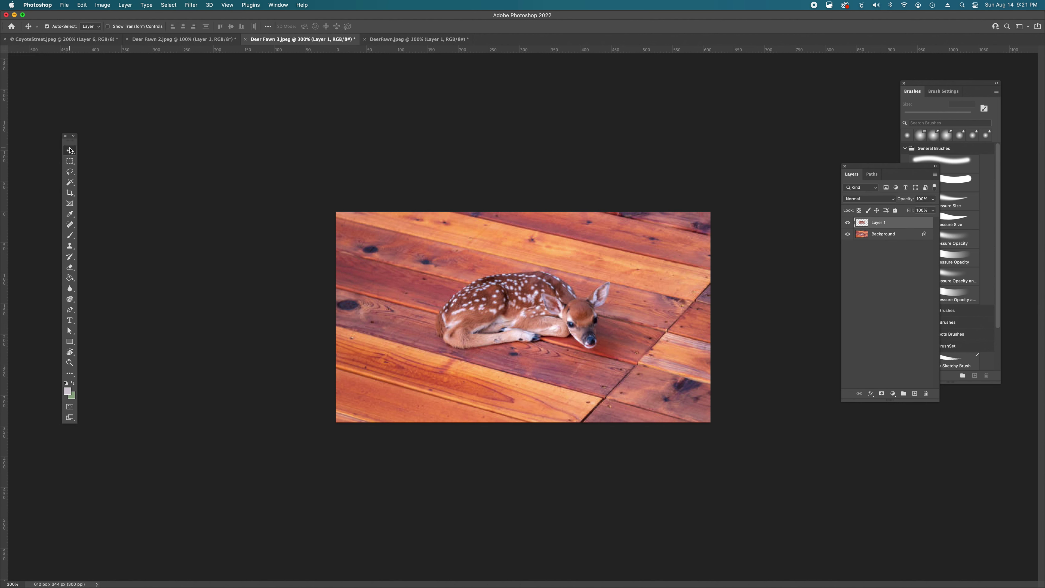
{"action": "left_click_drag", "start_coordinate": [459, 284], "coordinate": [517, 371]}
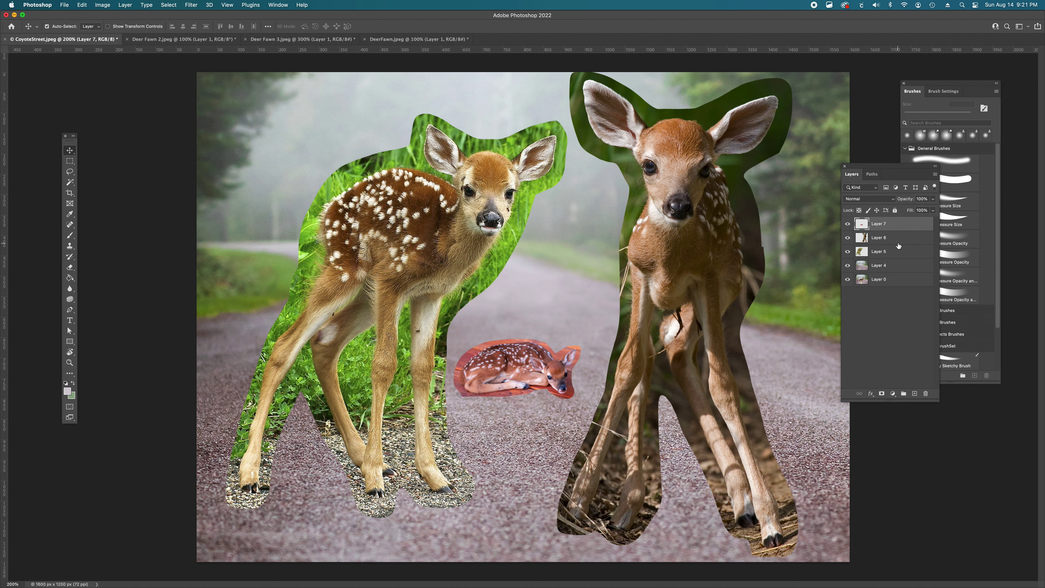
Reposition the small lying fawn on the open road between the two standing fawns' legs.
{"action": "left_click", "coordinate": [563, 368], "text": "alt+super"}
{"action": "left_click", "coordinate": [563, 368], "text": "alt+super"}
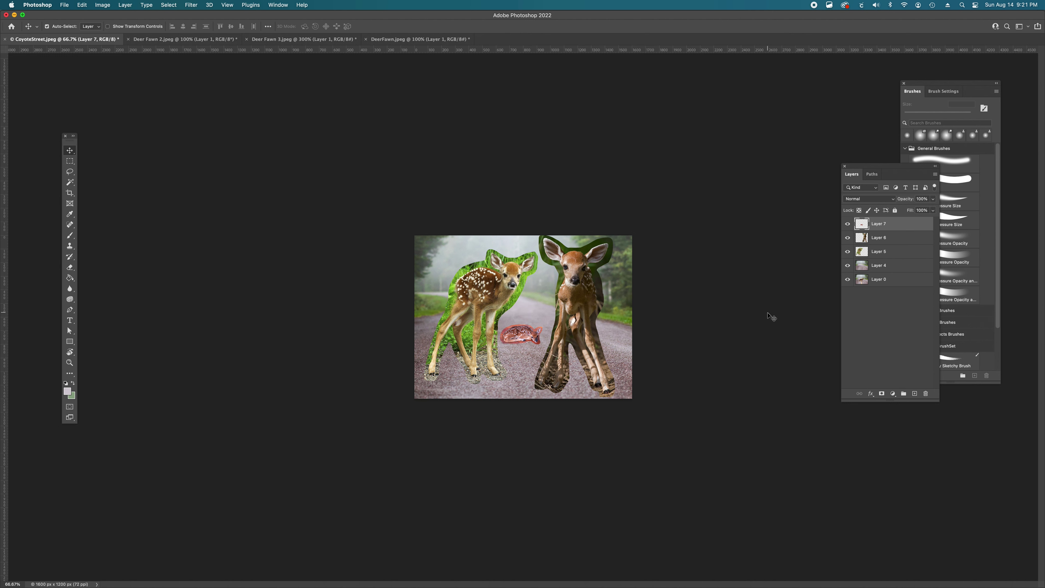
{"action": "left_click", "coordinate": [529, 353], "text": "super"}
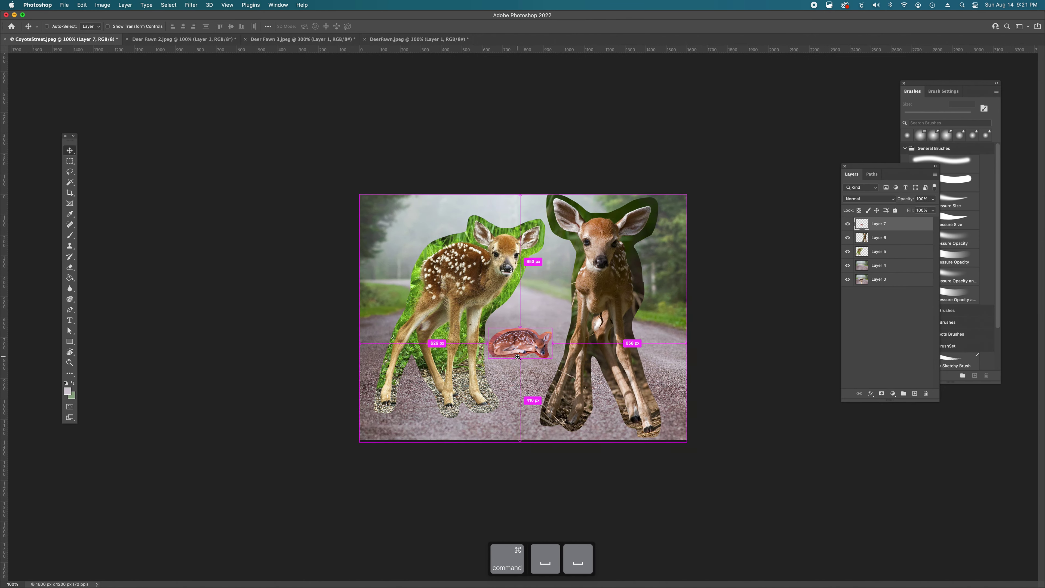
{"action": "left_click", "coordinate": [518, 357], "text": "super"}
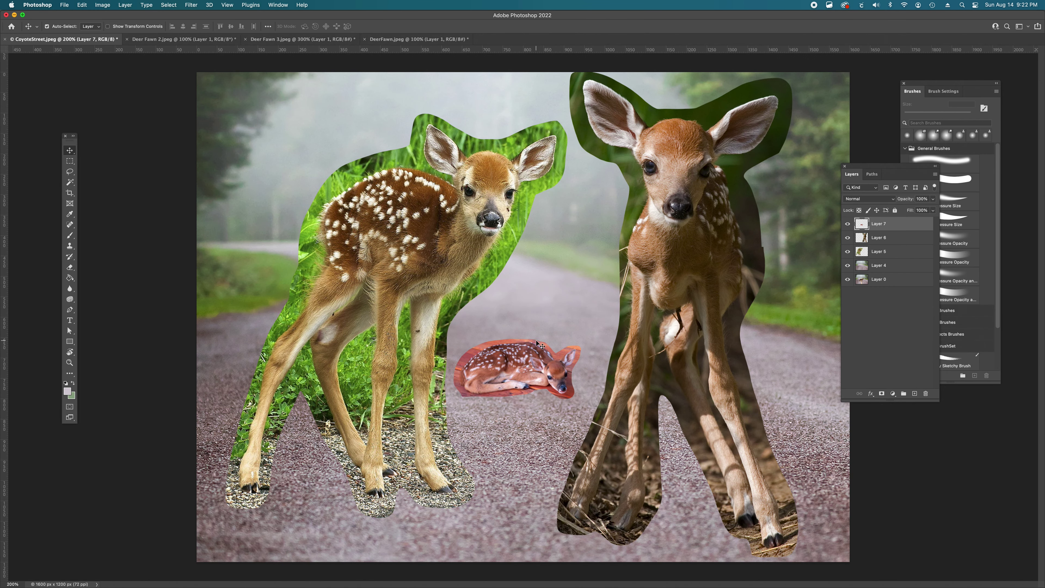
{"action": "key", "text": "v"}
{"action": "left_click_drag", "start_coordinate": [532, 365], "coordinate": [537, 402]}
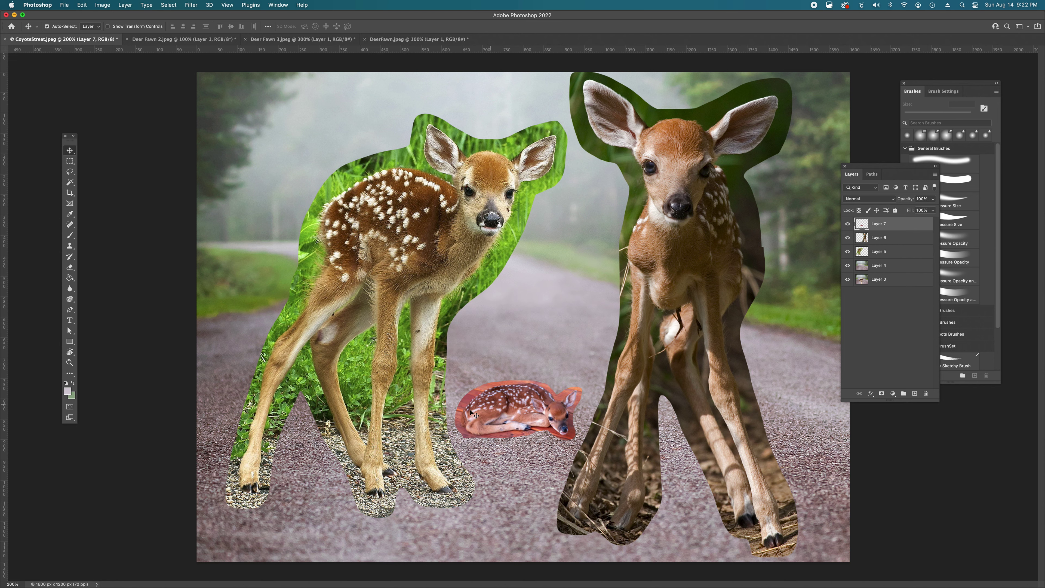
{"action": "left_click", "coordinate": [529, 395], "text": "super"}
{"action": "left_click", "coordinate": [528, 391], "text": "super"}
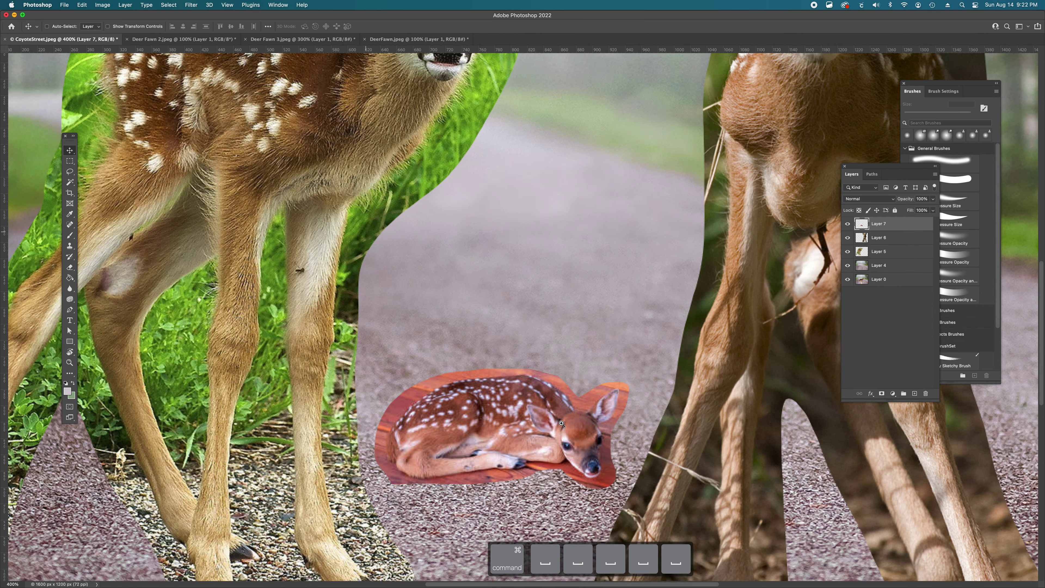
{"action": "left_click", "coordinate": [560, 417], "text": "super"}
{"action": "left_click", "coordinate": [561, 423], "text": "super"}
{"action": "left_click", "coordinate": [561, 423], "text": "super"}
{"action": "left_click_drag", "start_coordinate": [561, 423], "coordinate": [557, 303]}
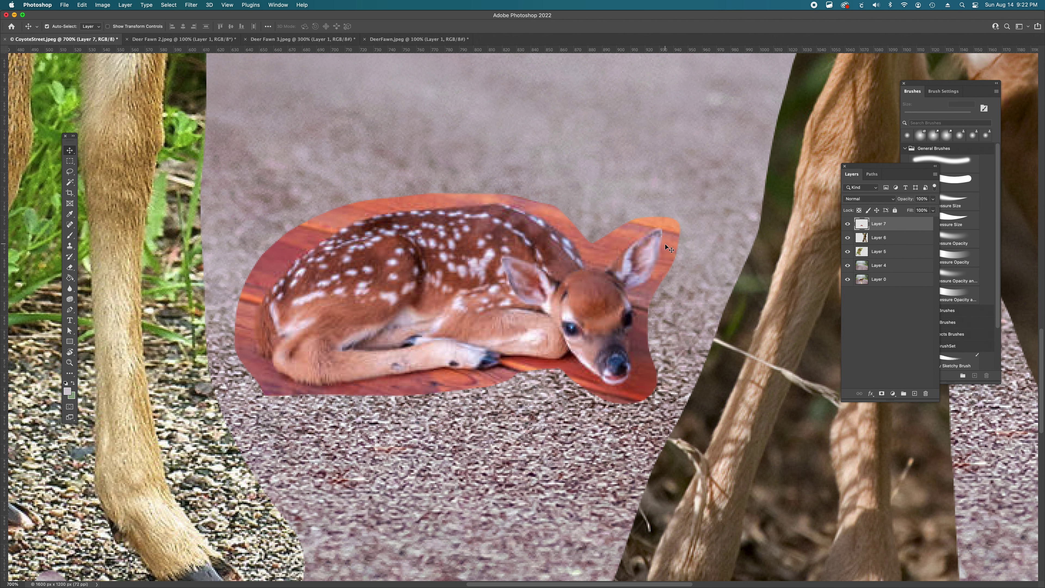
{"action": "left_click_drag", "start_coordinate": [401, 356], "coordinate": [357, 379]}
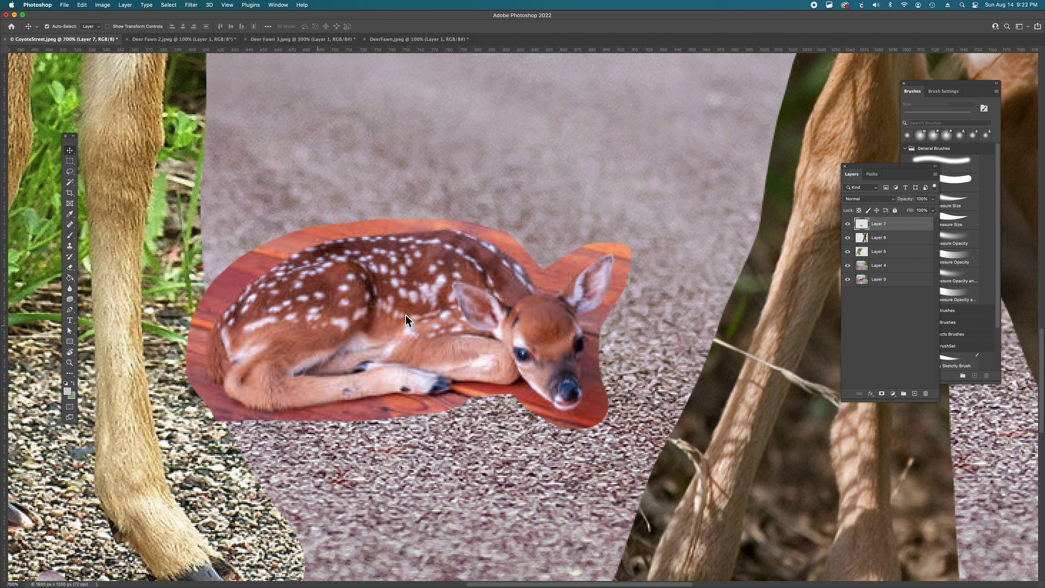
{"action": "left_click_drag", "start_coordinate": [423, 341], "coordinate": [463, 267]}
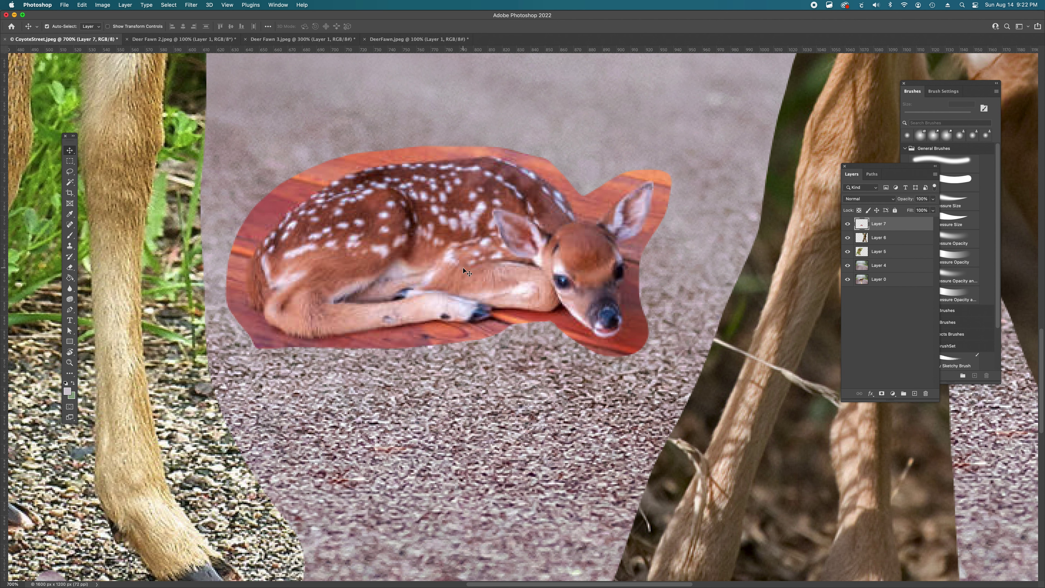
Enlarge the lying fawn proportionally with Free Transform until it spans across both standing fawns' legs.
{"action": "left_click", "coordinate": [495, 365], "text": "alt+super"}
{"action": "left_click", "coordinate": [494, 364], "text": "alt+super"}
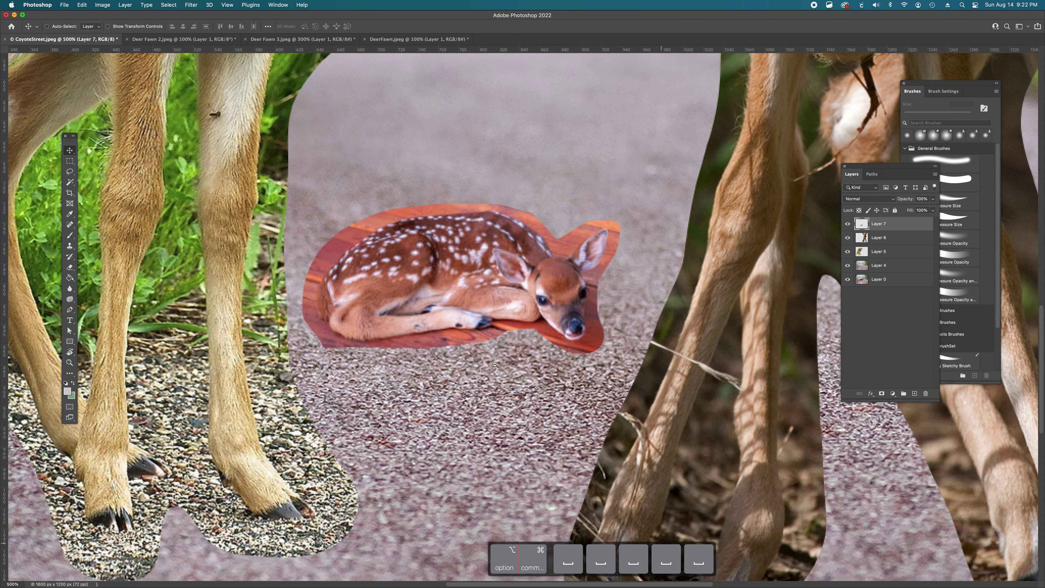
{"action": "left_click", "coordinate": [494, 364], "text": "alt+super"}
{"action": "left_click", "coordinate": [494, 364], "text": "alt+super"}
{"action": "left_click", "coordinate": [495, 364], "text": "alt+super"}
{"action": "left_click", "coordinate": [495, 364], "text": "alt+super"}
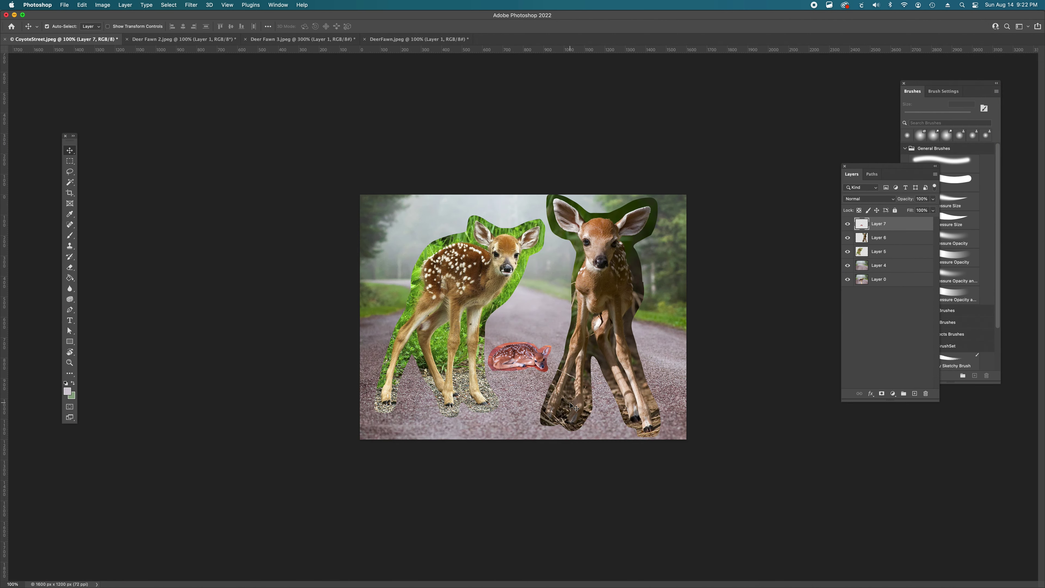
{"action": "key", "text": "super+t"}
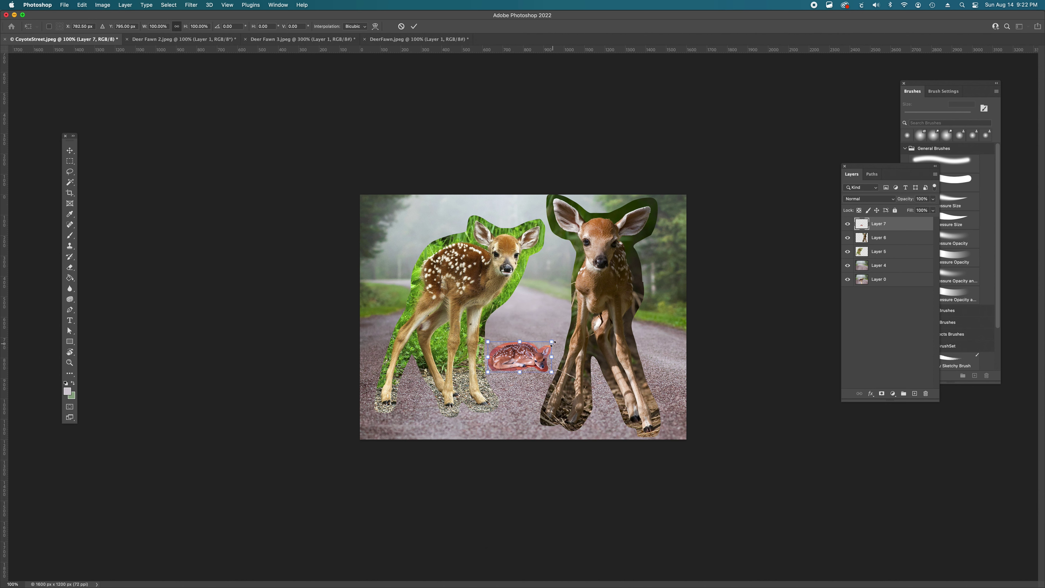
{"action": "left_click_drag", "start_coordinate": [552, 342], "coordinate": [611, 294]}
{"action": "key", "text": "super+Return"}
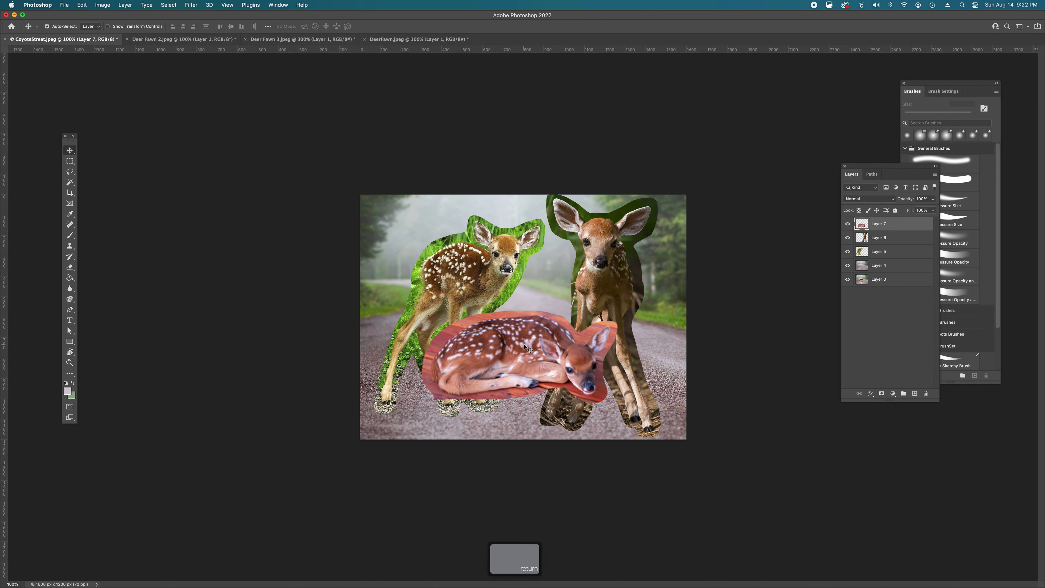
Shift the enlarged lying fawn slightly lower on the road, and delete its layer, Layer 7.
{"action": "left_click", "coordinate": [523, 343], "text": "super"}
{"action": "left_click", "coordinate": [524, 344], "text": "super"}
{"action": "scroll", "coordinate": [400, 350], "scroll_direction": "down", "scroll_amount": 5}
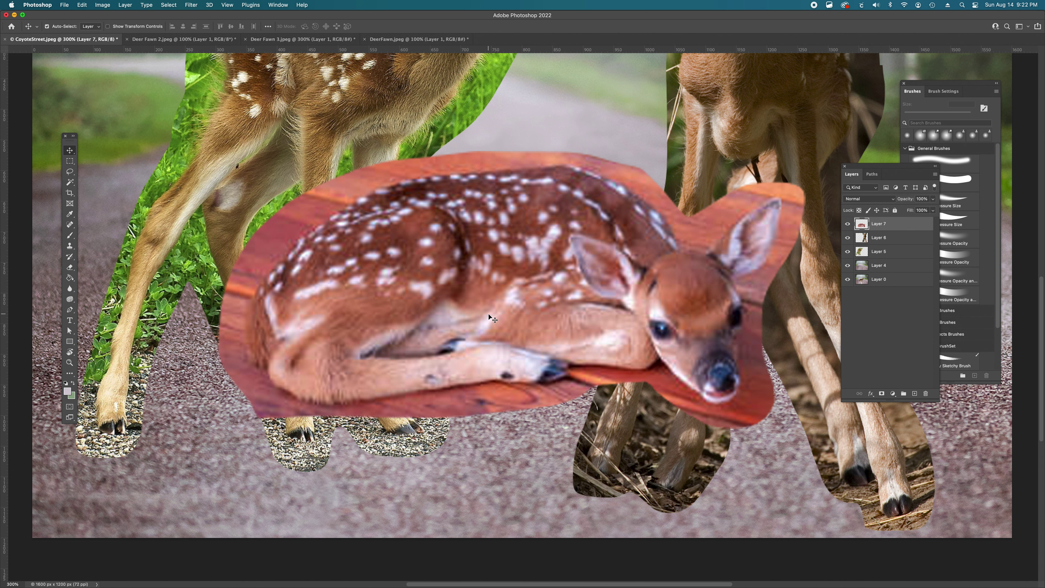
{"action": "left_click_drag", "start_coordinate": [489, 315], "coordinate": [495, 355]}
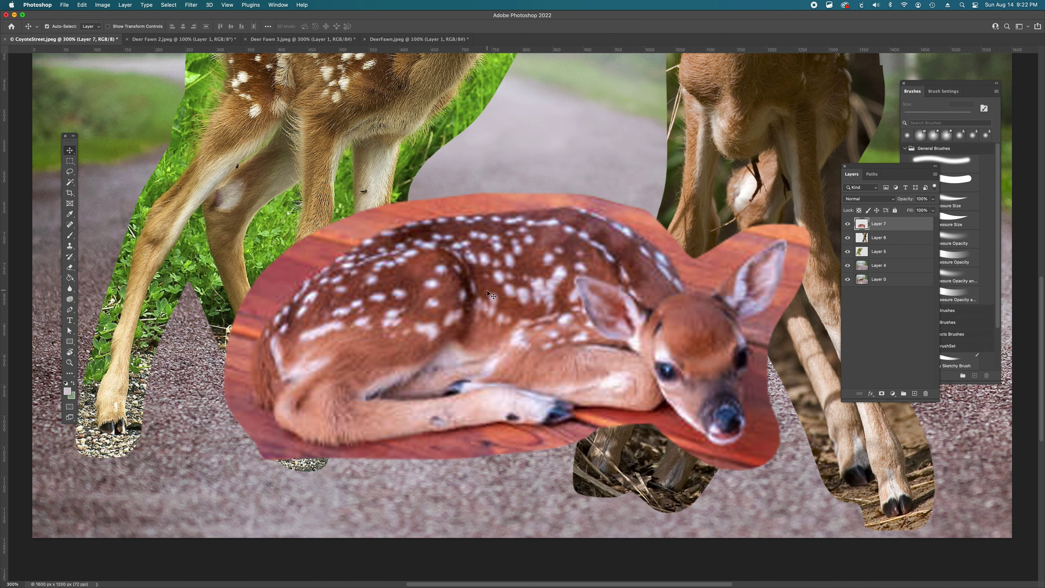
{"action": "left_click", "coordinate": [925, 393]}
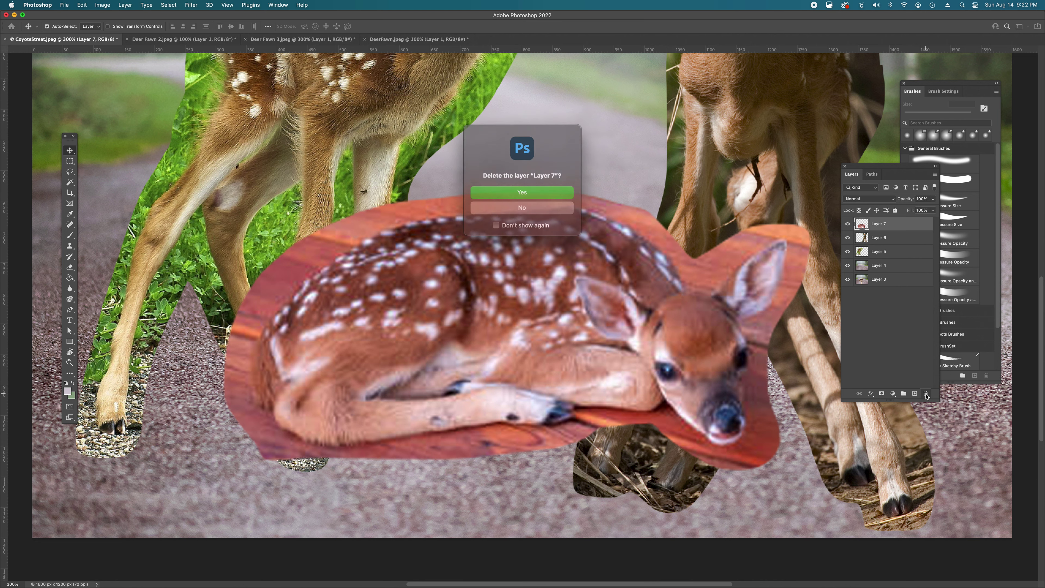
{"action": "left_click", "coordinate": [522, 191]}
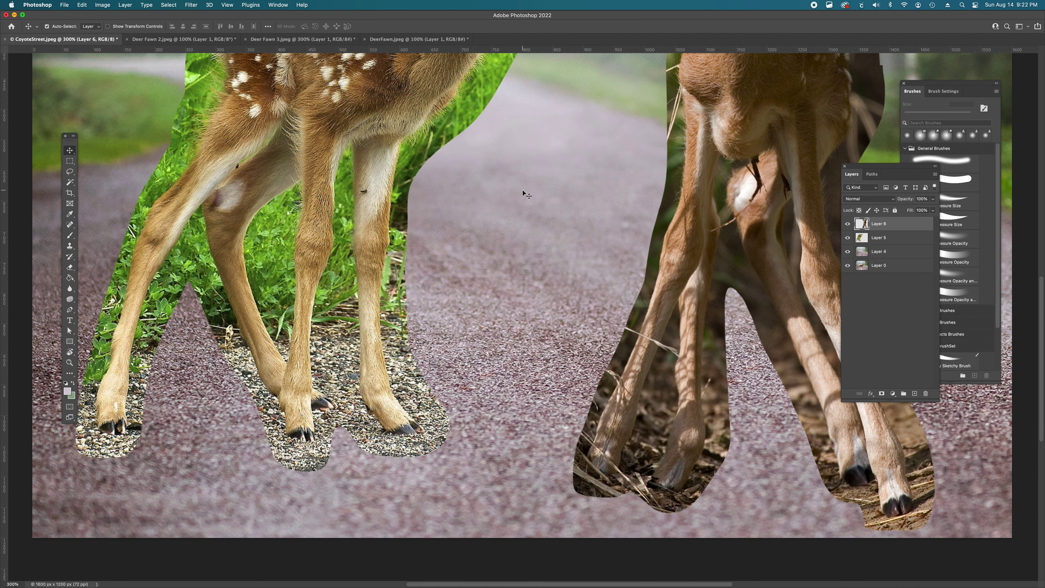
Rearrange the two standing fawns on the road, placing the side-facing fawn partly behind the front-facing one.
{"action": "left_click", "coordinate": [505, 268], "text": "alt+super"}
{"action": "left_click", "coordinate": [505, 268], "text": "alt+super"}
{"action": "left_click", "coordinate": [505, 268], "text": "alt+super"}
{"action": "key", "text": "v"}
{"action": "left_click_drag", "start_coordinate": [617, 318], "coordinate": [593, 309]}
{"action": "left_click_drag", "start_coordinate": [476, 275], "coordinate": [499, 283]}
{"action": "left_click_drag", "start_coordinate": [575, 293], "coordinate": [604, 292]}
{"action": "left_click_drag", "start_coordinate": [501, 276], "coordinate": [476, 293]}
{"action": "left_click_drag", "start_coordinate": [616, 275], "coordinate": [604, 289]}
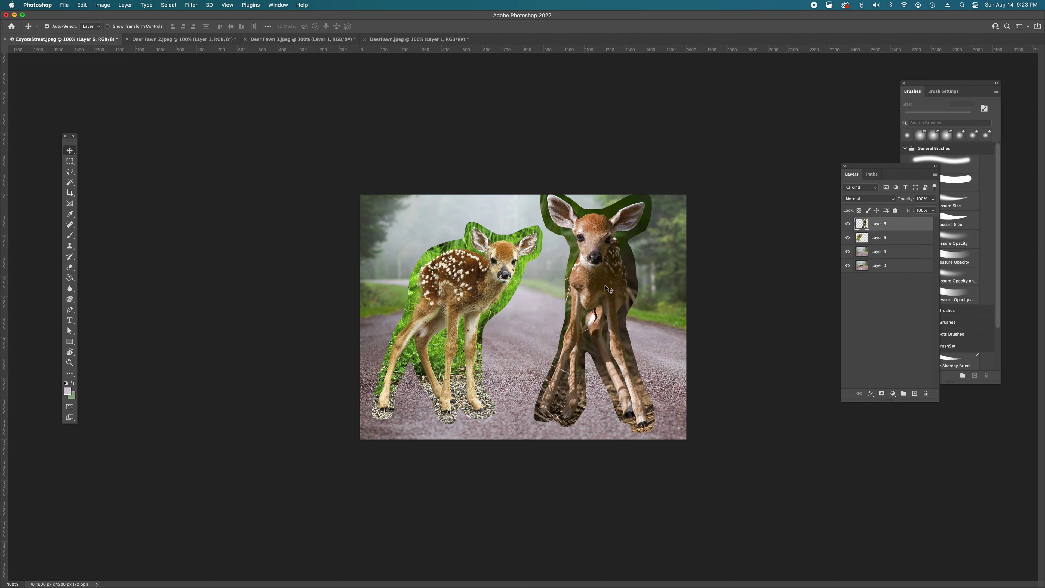
{"action": "left_click_drag", "start_coordinate": [459, 278], "coordinate": [565, 280]}
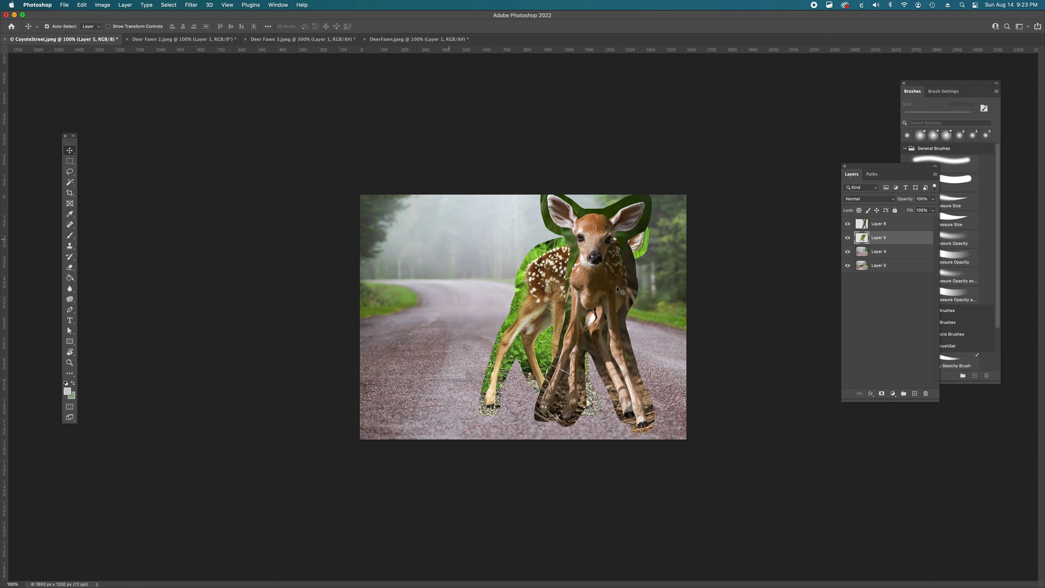
{"action": "left_click_drag", "start_coordinate": [539, 284], "coordinate": [490, 286]}
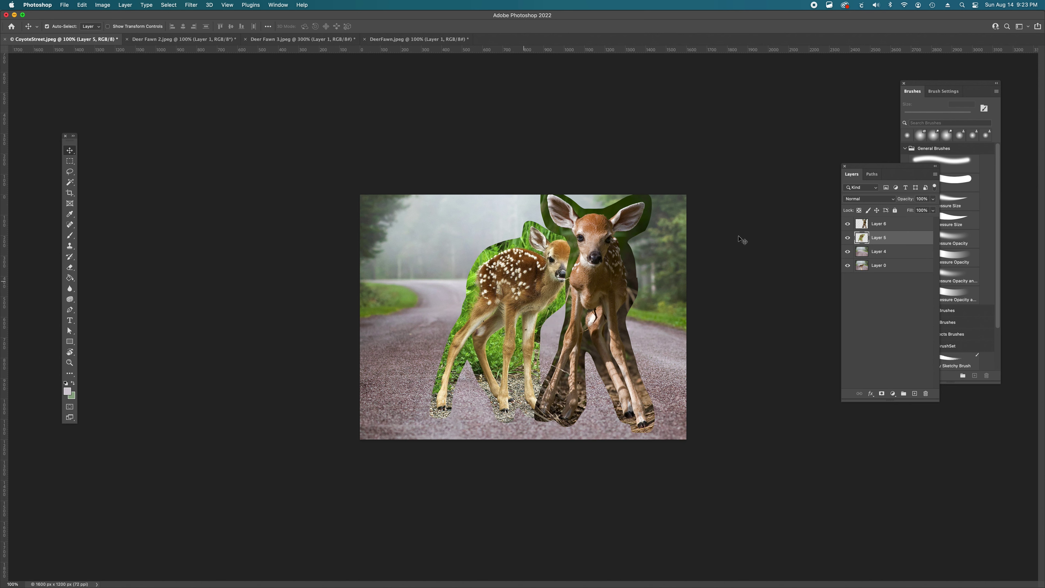
Hide Layers 6, 5 and 4 to view the original coyote photo, and show all three layers again.
{"action": "left_click", "coordinate": [848, 223]}
{"action": "left_click", "coordinate": [847, 237]}
{"action": "left_click", "coordinate": [847, 251]}
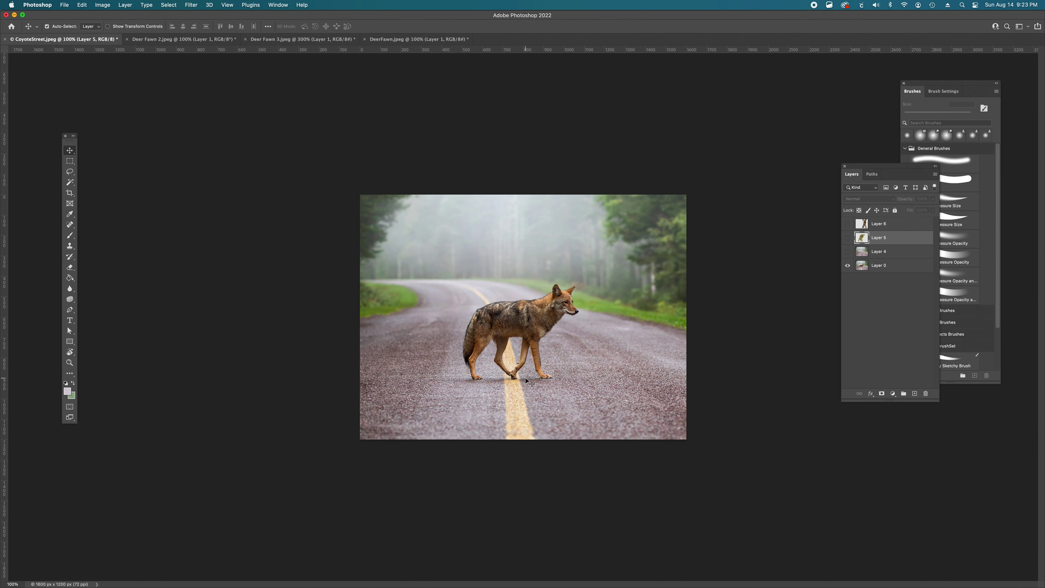
{"action": "left_click", "coordinate": [847, 251]}
{"action": "left_click", "coordinate": [847, 237]}
{"action": "left_click", "coordinate": [847, 224]}
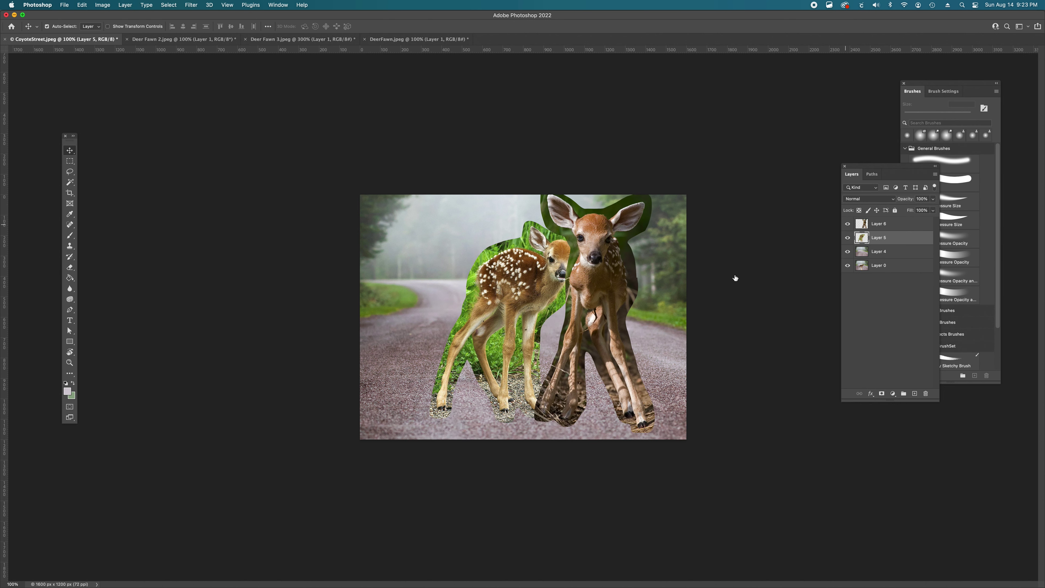
Move the side-facing fawn left until its body is clear of the front-facing fawn, and select the front-facing fawn's layer.
{"action": "left_click_drag", "start_coordinate": [534, 285], "coordinate": [485, 276]}
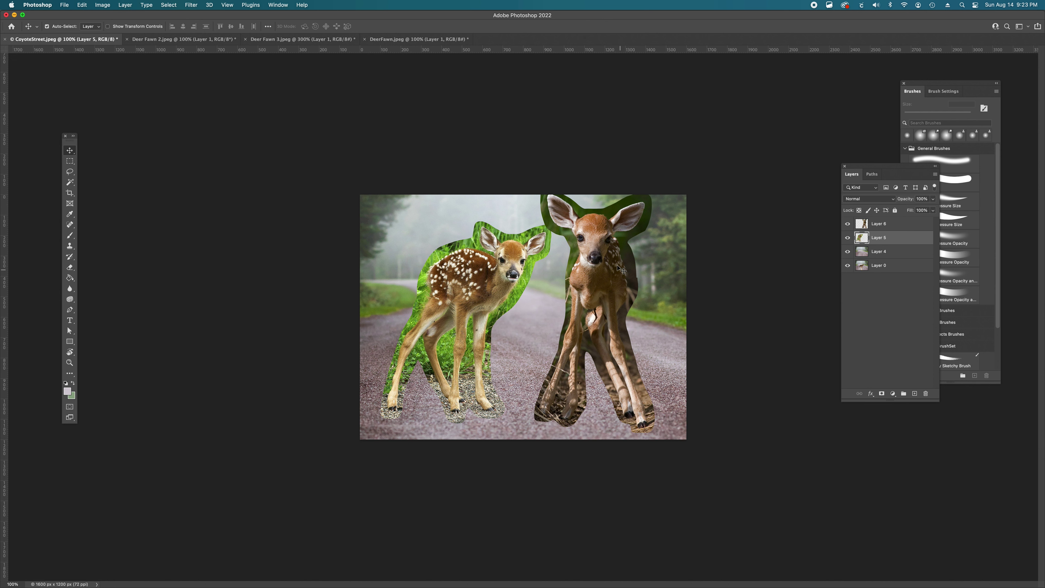
{"action": "left_click", "coordinate": [605, 241]}
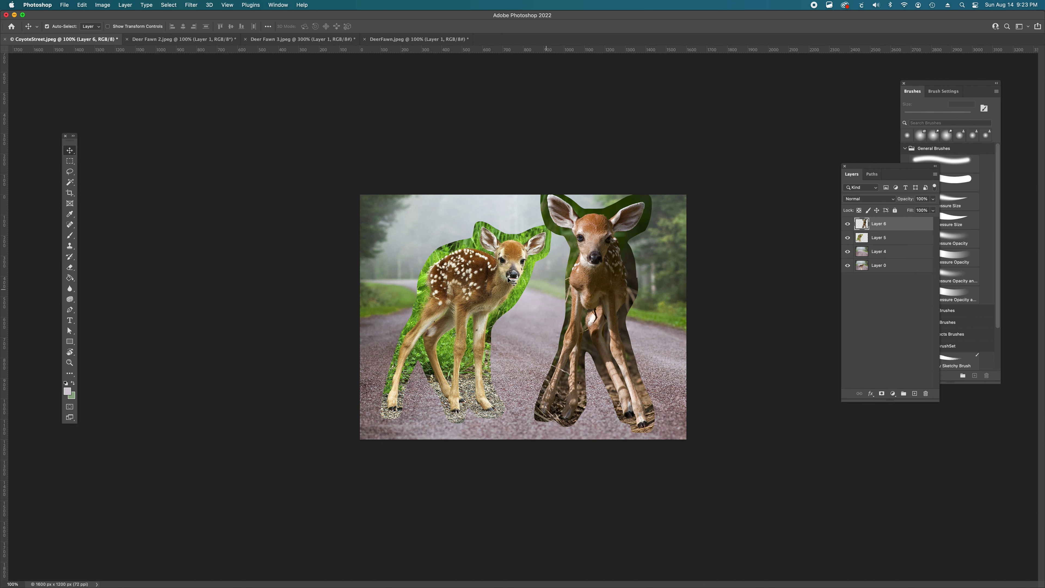
{"action": "left_click", "coordinate": [597, 237]}
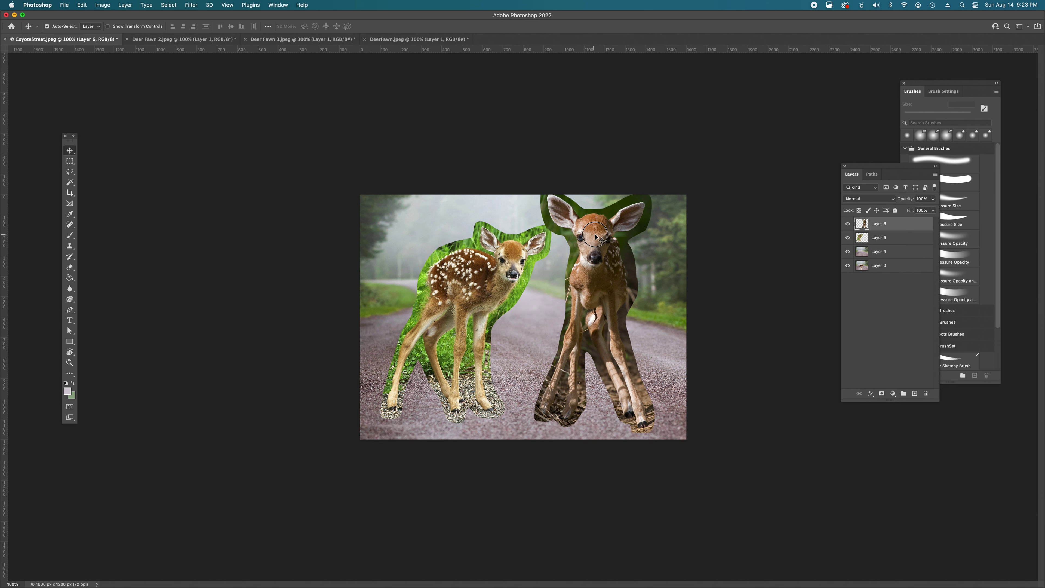
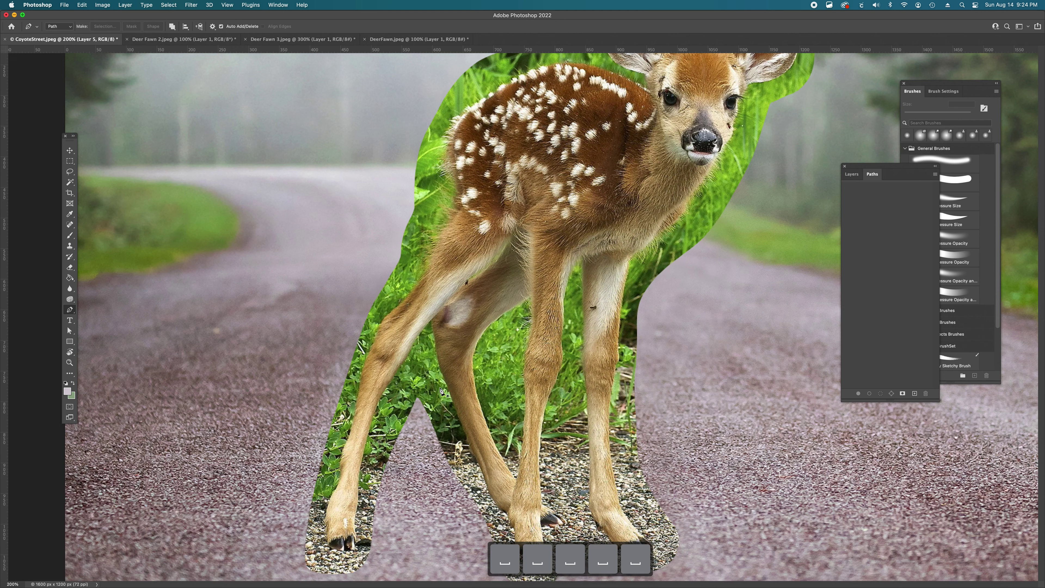
Start a Pen tool path where the side-facing fawn's neck meets its back, and trace curves along the spotted back to the rump.
{"action": "left_click_drag", "start_coordinate": [575, 233], "coordinate": [536, 315]}
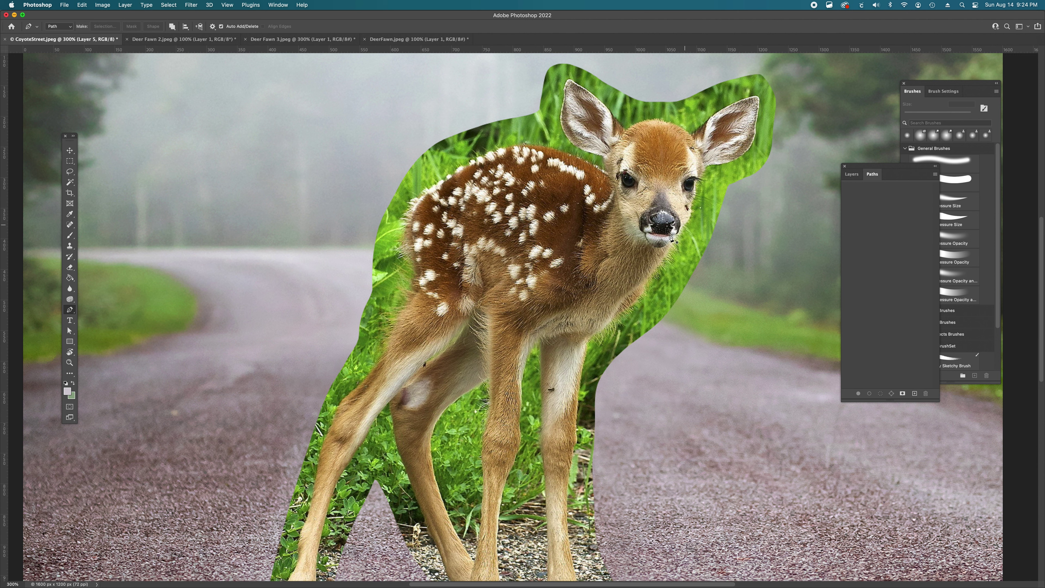
{"action": "scroll", "coordinate": [660, 243], "scroll_direction": "down", "scroll_amount": 3}
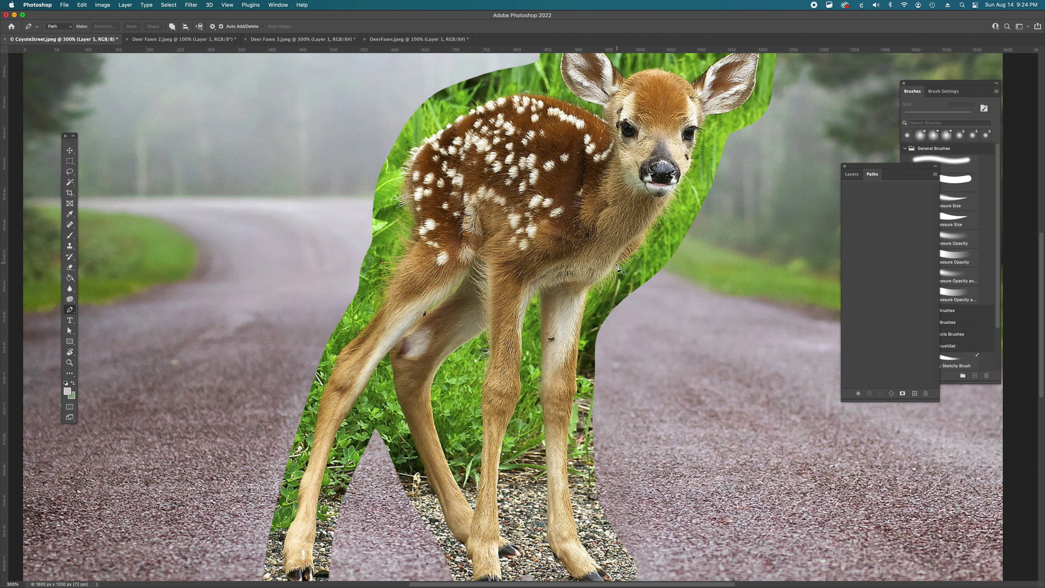
{"action": "scroll", "coordinate": [639, 212], "scroll_direction": "down", "scroll_amount": 2}
{"action": "scroll", "coordinate": [640, 167], "scroll_direction": "up", "scroll_amount": 4}
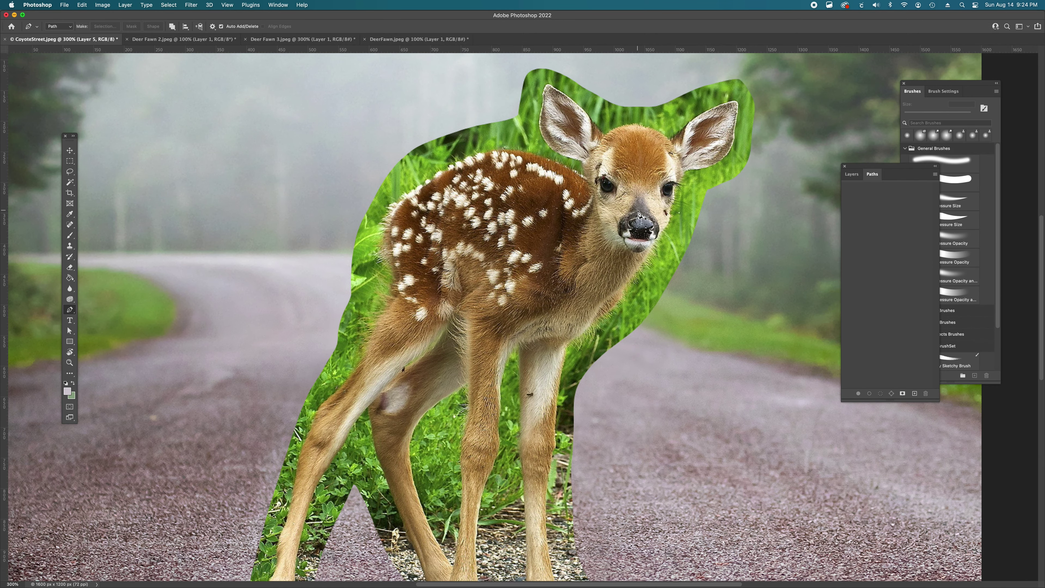
{"action": "left_click", "coordinate": [591, 184], "text": "super"}
{"action": "left_click", "coordinate": [561, 173], "text": "super"}
{"action": "left_click_drag", "start_coordinate": [586, 149], "coordinate": [656, 186]}
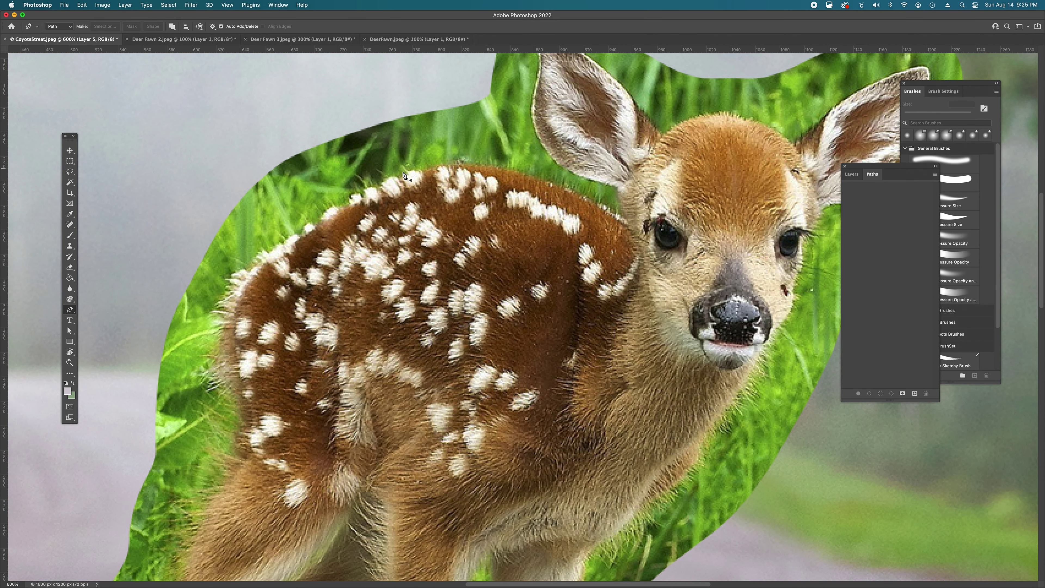
{"action": "left_click", "coordinate": [630, 225]}
{"action": "scroll", "coordinate": [632, 226], "scroll_direction": "left", "scroll_amount": 3}
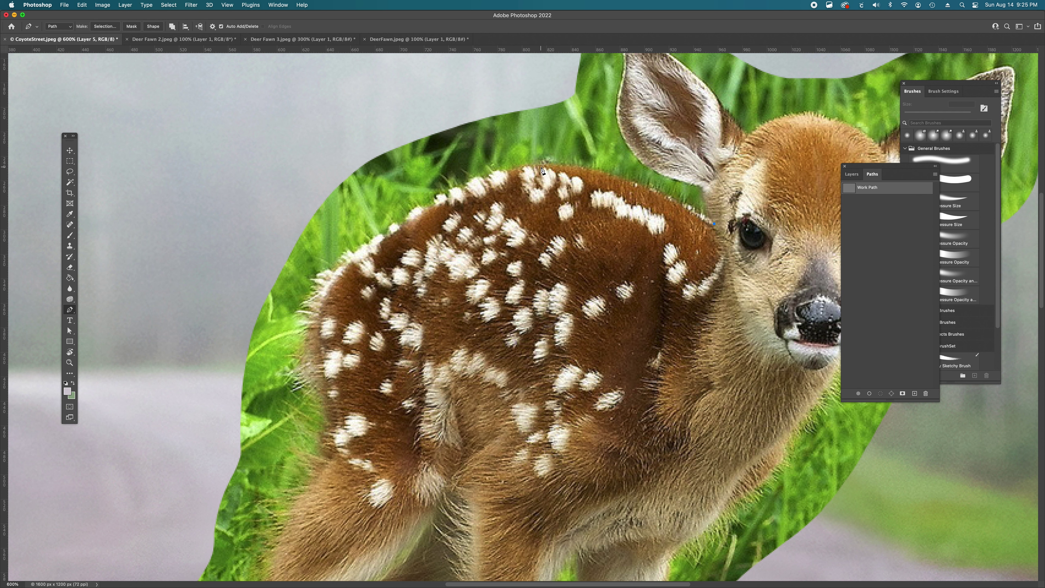
{"action": "left_click_drag", "start_coordinate": [540, 168], "coordinate": [453, 174]}
{"action": "left_click_drag", "start_coordinate": [324, 296], "coordinate": [312, 332]}
Extend the path down the fawn's rump to the top of the hind leg, and reshape the rump curve to fit the outline.
{"action": "scroll", "coordinate": [373, 307], "scroll_direction": "down", "scroll_amount": 3}
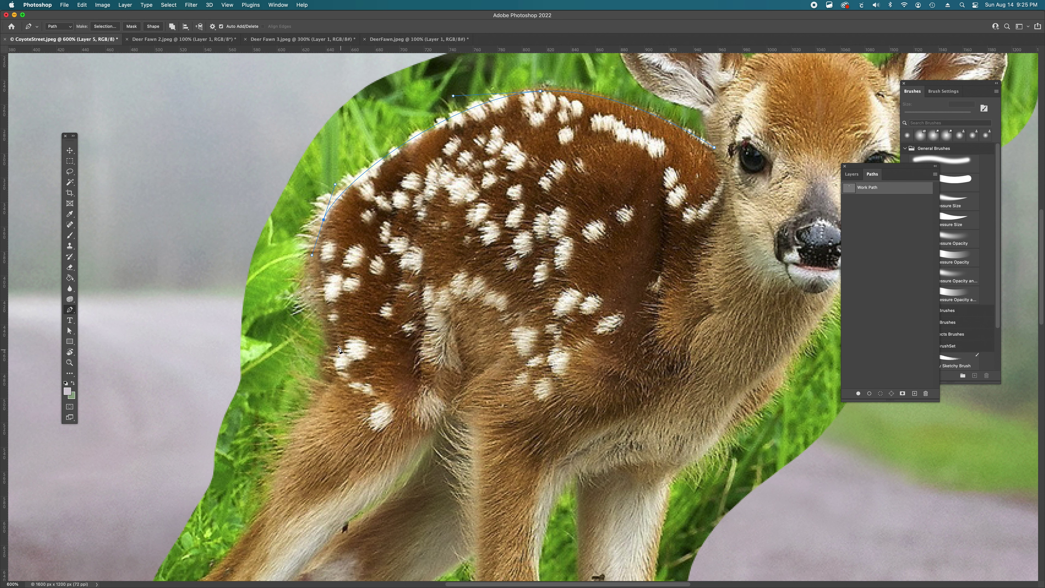
{"action": "left_click_drag", "start_coordinate": [334, 331], "coordinate": [353, 364]}
{"action": "key", "text": "super+z"}
{"action": "key", "text": "super+z"}
{"action": "left_click_drag", "start_coordinate": [329, 332], "coordinate": [344, 366]}
{"action": "left_click_drag", "start_coordinate": [318, 400], "coordinate": [327, 335]}
{"action": "key", "text": "a"}
{"action": "left_click_drag", "start_coordinate": [311, 299], "coordinate": [312, 284]}
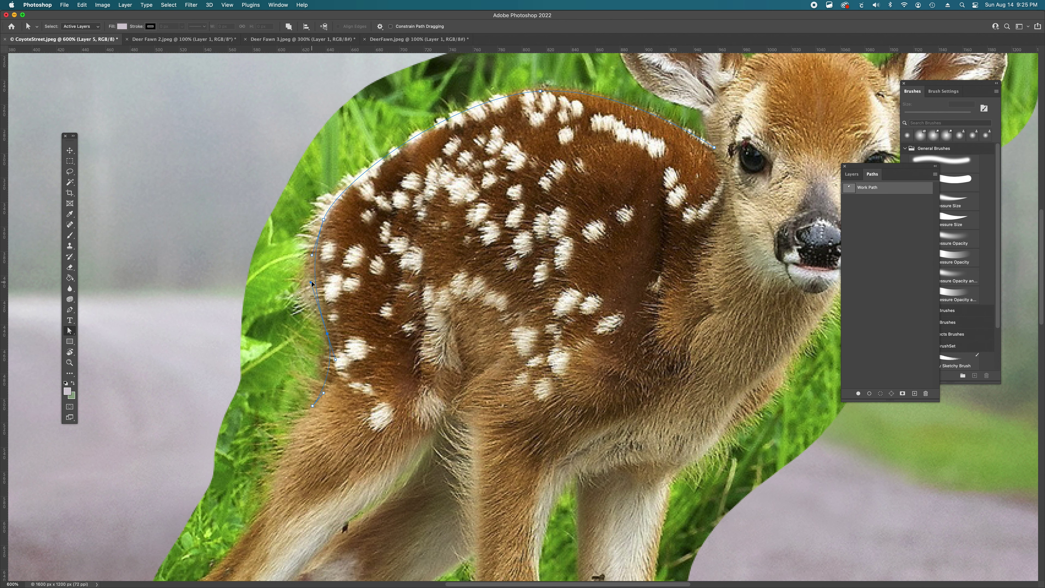
Resume the fawn's outline with the Pen tool from the last anchor at the top of the hind leg.
{"action": "scroll", "coordinate": [372, 324], "scroll_direction": "down", "scroll_amount": 8}
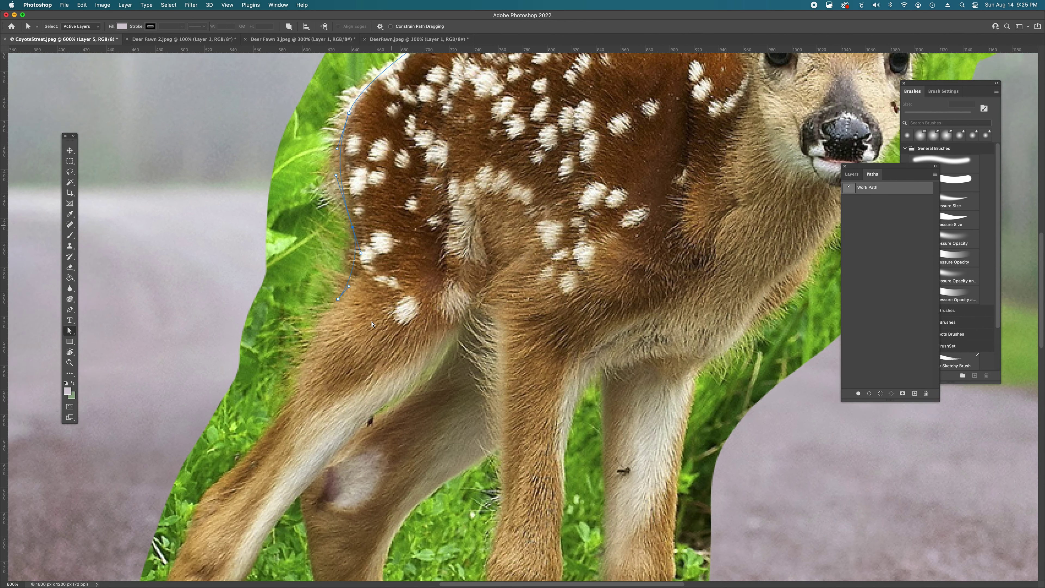
{"action": "key", "text": "p"}
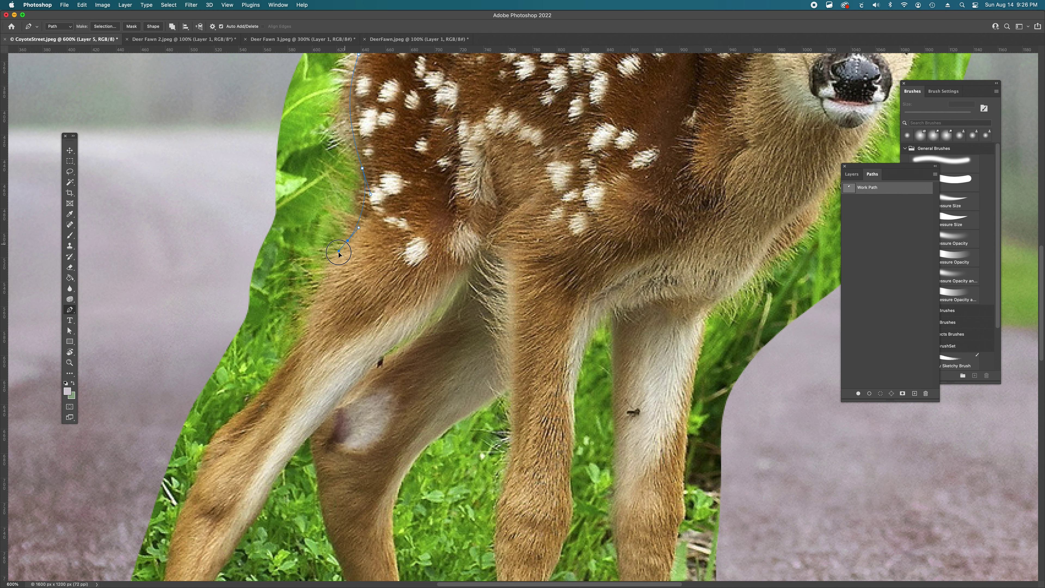
Trace the outer edge of the fawn's leftmost hind leg with the Pen tool, from the thigh down past the hock.
{"action": "left_click", "coordinate": [328, 263]}
{"action": "left_click_drag", "start_coordinate": [308, 318], "coordinate": [272, 374]}
{"action": "scroll", "coordinate": [415, 265], "scroll_direction": "down", "scroll_amount": 5}
{"action": "scroll", "coordinate": [415, 265], "scroll_direction": "left", "scroll_amount": 3}
{"action": "scroll", "coordinate": [415, 265], "scroll_direction": "down", "scroll_amount": 4}
{"action": "scroll", "coordinate": [415, 265], "scroll_direction": "left", "scroll_amount": 4}
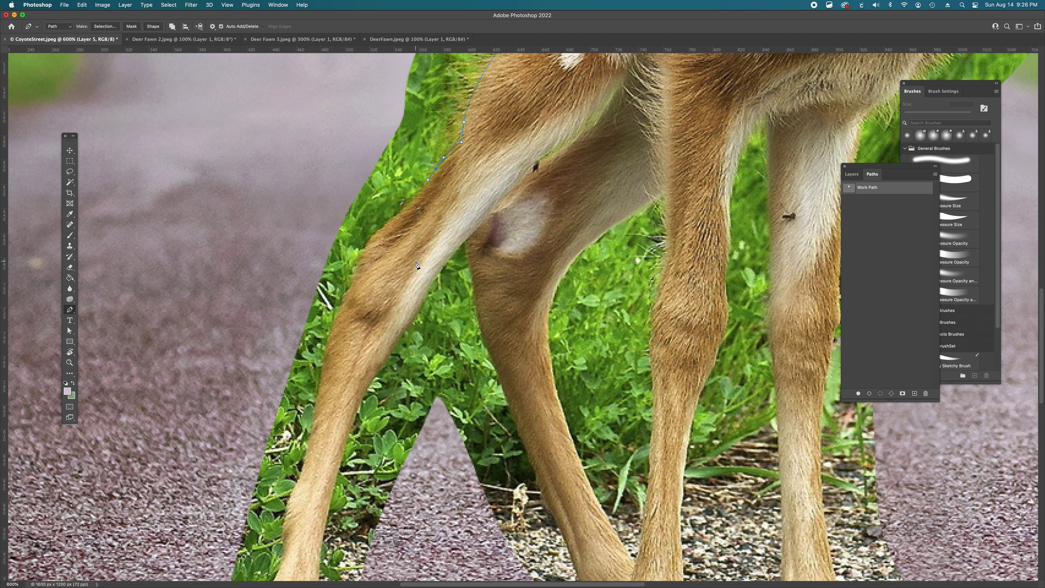
{"action": "left_click_drag", "start_coordinate": [394, 218], "coordinate": [373, 233]}
{"action": "left_click_drag", "start_coordinate": [357, 271], "coordinate": [348, 297]}
{"action": "left_click_drag", "start_coordinate": [333, 343], "coordinate": [370, 209]}
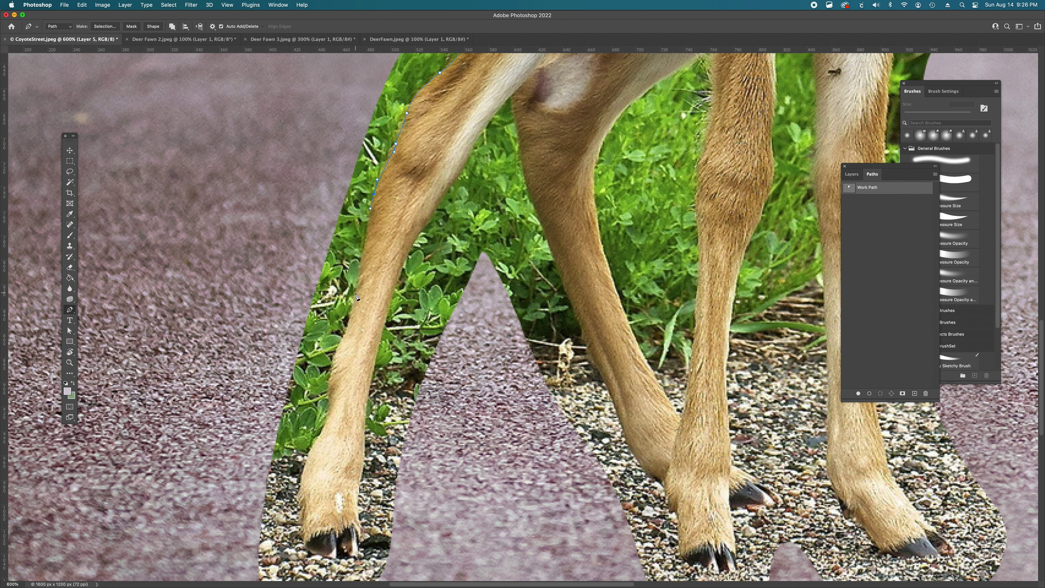
Continue the path down the leftmost hind leg's lower shank and along the underside of its hoof.
{"action": "left_click_drag", "start_coordinate": [358, 292], "coordinate": [353, 321]}
{"action": "left_click_drag", "start_coordinate": [334, 356], "coordinate": [333, 418]}
{"action": "left_click", "coordinate": [302, 460]}
{"action": "left_click_drag", "start_coordinate": [302, 461], "coordinate": [302, 462]}
{"action": "left_click_drag", "start_coordinate": [302, 504], "coordinate": [318, 557]}
{"action": "left_click", "coordinate": [337, 541]}
Trace from the hoof up the inner edge of the leftmost hind leg to where the second hind leg meets it.
{"action": "left_click_drag", "start_coordinate": [351, 555], "coordinate": [364, 465]}
{"action": "left_click_drag", "start_coordinate": [364, 424], "coordinate": [364, 404]}
{"action": "left_click_drag", "start_coordinate": [390, 305], "coordinate": [402, 259]}
{"action": "left_click_drag", "start_coordinate": [427, 220], "coordinate": [475, 163]}
{"action": "scroll", "coordinate": [467, 173], "scroll_direction": "up", "scroll_amount": 3}
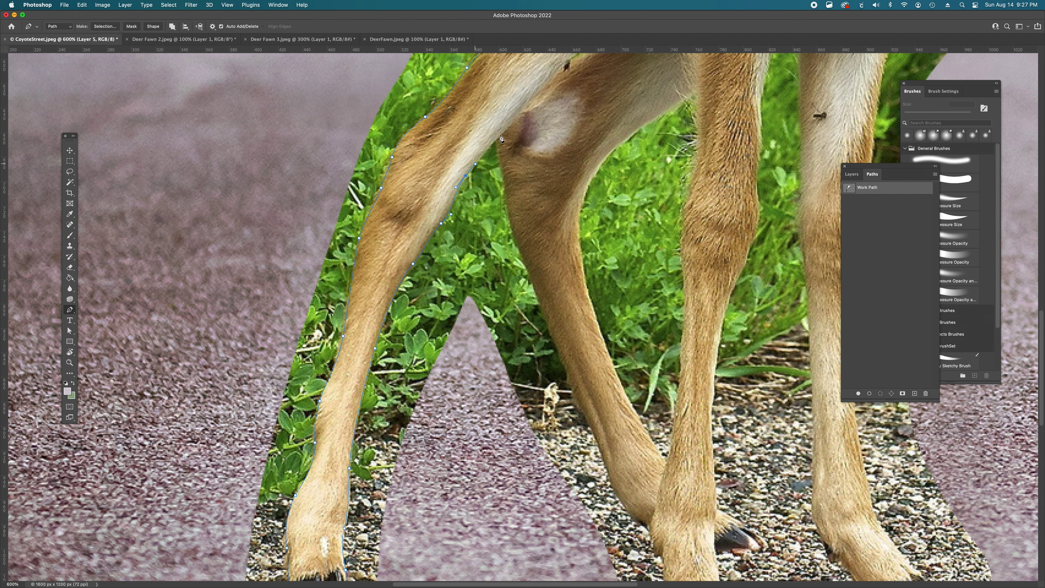
{"action": "left_click", "coordinate": [499, 137]}
Trace the outer edge of the second hind leg down to where it passes behind the nearer front leg.
{"action": "left_click_drag", "start_coordinate": [505, 190], "coordinate": [507, 199]}
{"action": "left_click_drag", "start_coordinate": [520, 255], "coordinate": [533, 283]}
{"action": "left_click_drag", "start_coordinate": [561, 355], "coordinate": [580, 408]}
{"action": "left_click_drag", "start_coordinate": [607, 472], "coordinate": [661, 535]}
Outline the nearer front leg's hoof and return to the hind hoof showing behind it, undoing and redrawing misplaced anchor points.
{"action": "scroll", "coordinate": [670, 519], "scroll_direction": "down", "scroll_amount": 3}
{"action": "scroll", "coordinate": [671, 517], "scroll_direction": "down", "scroll_amount": 5}
{"action": "scroll", "coordinate": [671, 518], "scroll_direction": "left", "scroll_amount": 1}
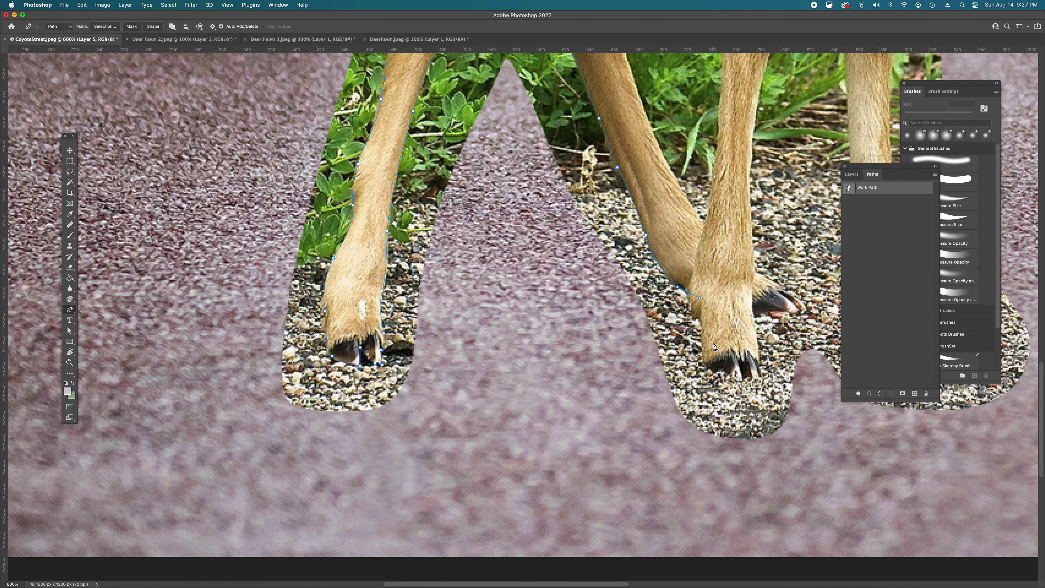
{"action": "left_click_drag", "start_coordinate": [699, 298], "coordinate": [711, 369]}
{"action": "key", "text": "super+z"}
{"action": "mouse_move", "coordinate": [743, 381]}
{"action": "left_mouse_down"}
{"action": "mouse_move", "coordinate": [760, 384]}
{"action": "mouse_move", "coordinate": [761, 371]}
{"action": "left_mouse_up"}
{"action": "key", "text": "super+z"}
{"action": "left_click_drag", "start_coordinate": [754, 324], "coordinate": [752, 308]}
{"action": "key", "text": "super+z"}
{"action": "left_click_drag", "start_coordinate": [753, 315], "coordinate": [752, 299]}
{"action": "left_click_drag", "start_coordinate": [752, 299], "coordinate": [765, 312]}
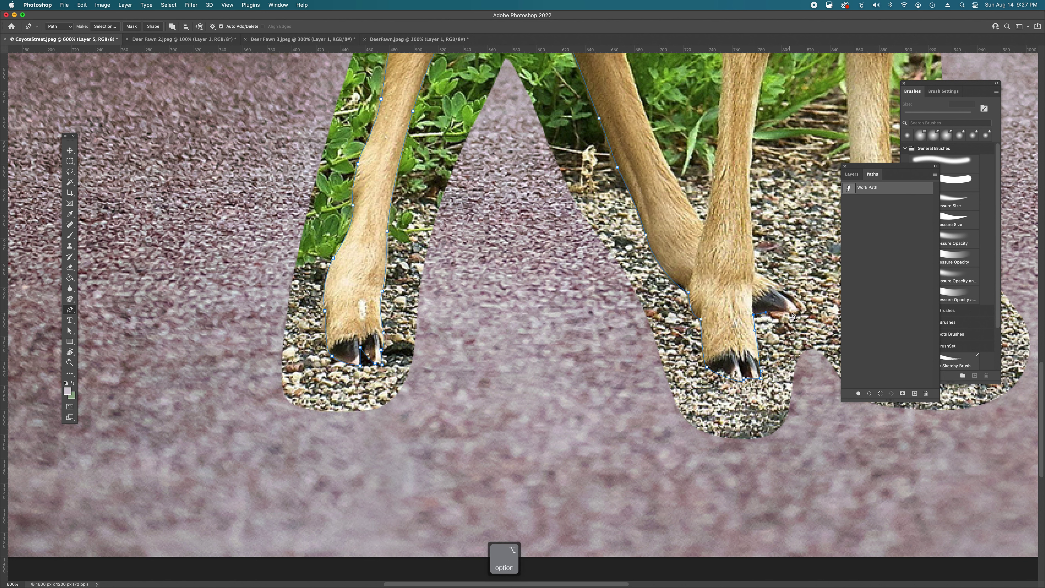
Outline the underside of the hind hoof behind the front leg to its tip, adjusting the curve with the Direct Selection tool.
{"action": "left_click", "coordinate": [797, 312]}
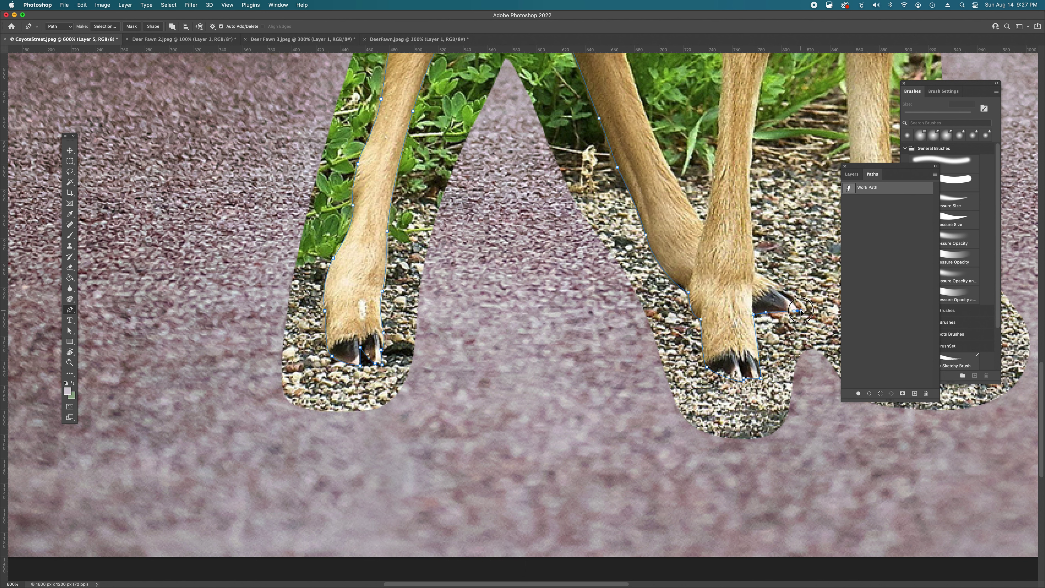
{"action": "key", "text": "a"}
{"action": "left_click_drag", "start_coordinate": [766, 313], "coordinate": [754, 314]}
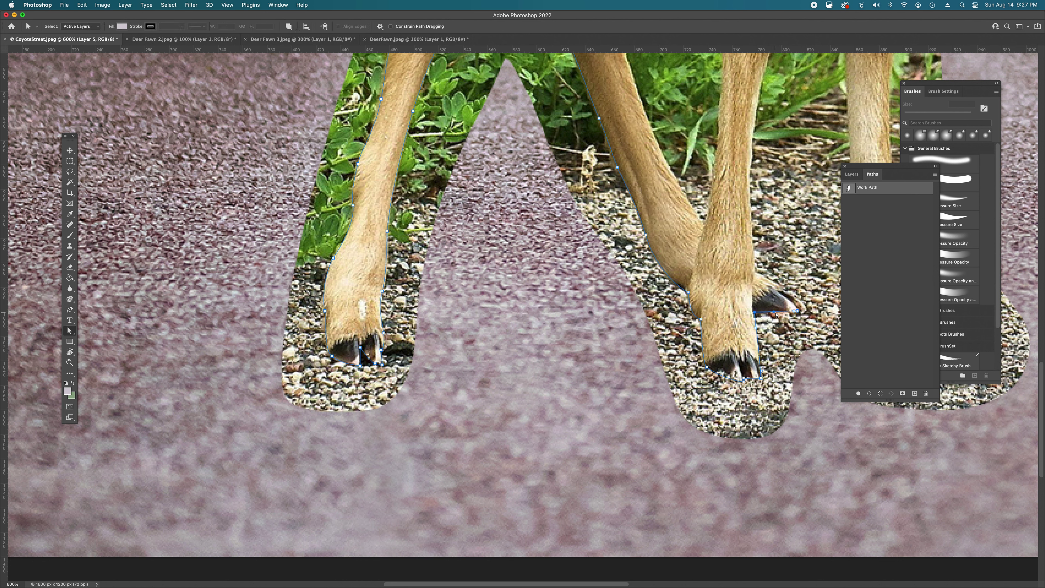
{"action": "left_click", "coordinate": [775, 315]}
{"action": "left_click_drag", "start_coordinate": [755, 314], "coordinate": [753, 315]}
{"action": "key", "text": "p"}
{"action": "left_click", "coordinate": [799, 312]}
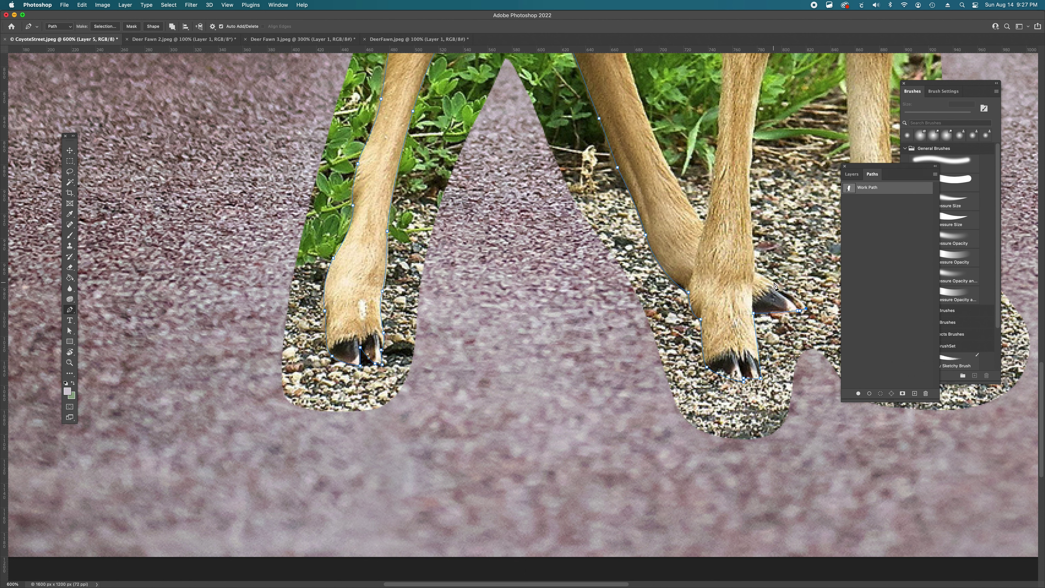
Trace from the hind hoof back to the nearer front leg and up its lower shank.
{"action": "left_click", "coordinate": [754, 271]}
{"action": "left_click", "coordinate": [716, 254]}
{"action": "left_click_drag", "start_coordinate": [716, 252], "coordinate": [752, 255]}
{"action": "scroll", "coordinate": [752, 228], "scroll_direction": "up", "scroll_amount": 5}
{"action": "left_click_drag", "start_coordinate": [751, 264], "coordinate": [753, 240]}
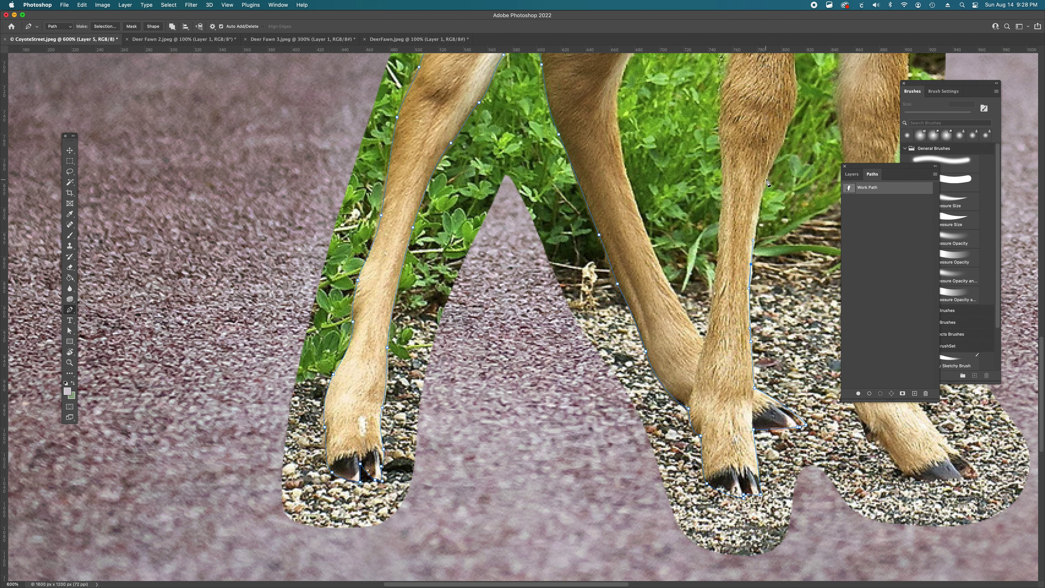
Continue the path up the nearer front leg's front edge, past the knee to the upper leg.
{"action": "scroll", "coordinate": [769, 172], "scroll_direction": "up", "scroll_amount": 5}
{"action": "scroll", "coordinate": [768, 173], "scroll_direction": "right", "scroll_amount": 8}
{"action": "scroll", "coordinate": [770, 165], "scroll_direction": "right", "scroll_amount": 4}
{"action": "left_click_drag", "start_coordinate": [582, 219], "coordinate": [593, 161]}
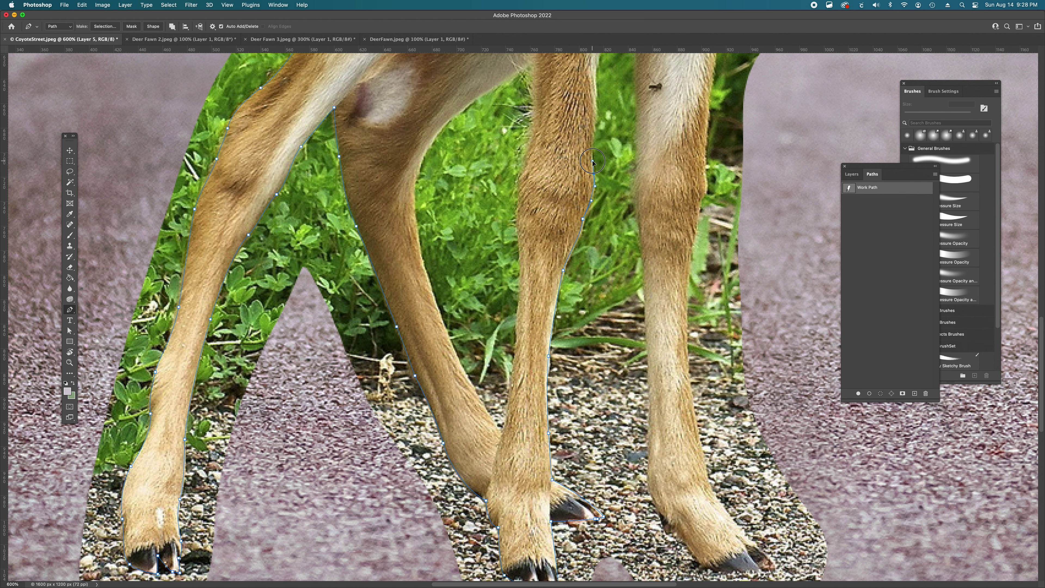
{"action": "scroll", "coordinate": [592, 163], "scroll_direction": "up", "scroll_amount": 3}
{"action": "left_click_drag", "start_coordinate": [593, 199], "coordinate": [597, 186]}
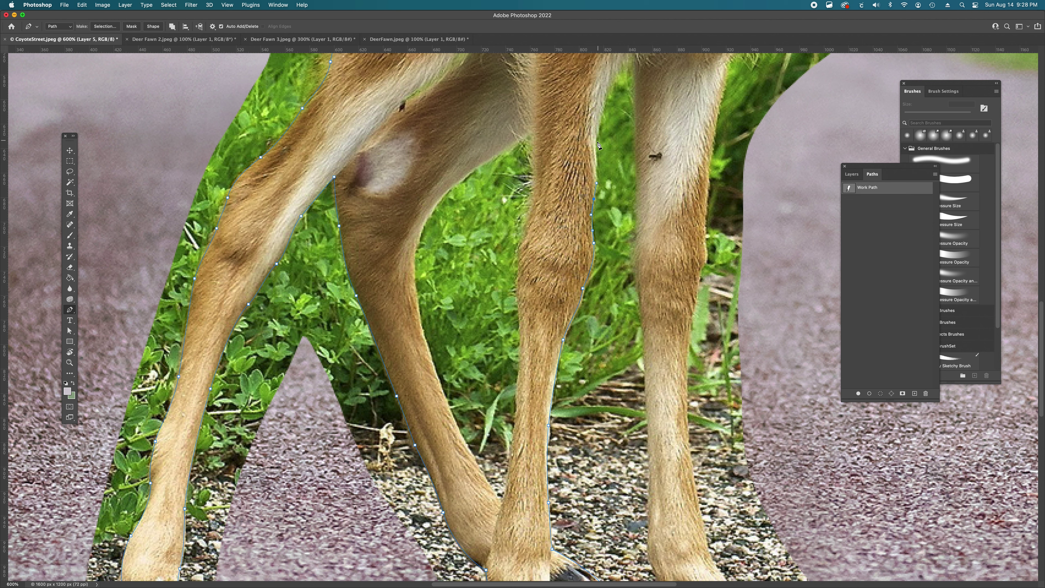
{"action": "left_click_drag", "start_coordinate": [595, 139], "coordinate": [592, 127]}
{"action": "scroll", "coordinate": [592, 127], "scroll_direction": "up", "scroll_amount": 6}
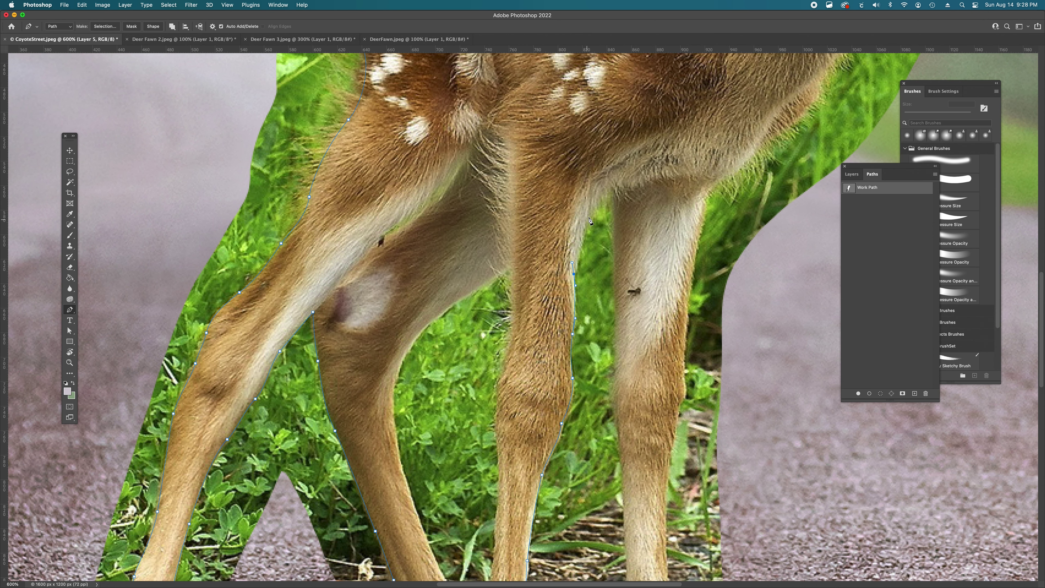
Carry the path across under the belly and down the inner edge of the rightmost front leg to its lower shank.
{"action": "left_click_drag", "start_coordinate": [591, 210], "coordinate": [613, 230]}
{"action": "left_click_drag", "start_coordinate": [616, 307], "coordinate": [616, 324]}
{"action": "scroll", "coordinate": [627, 354], "scroll_direction": "down", "scroll_amount": 3}
{"action": "left_click_drag", "start_coordinate": [616, 280], "coordinate": [615, 326]}
{"action": "left_click", "coordinate": [620, 355]}
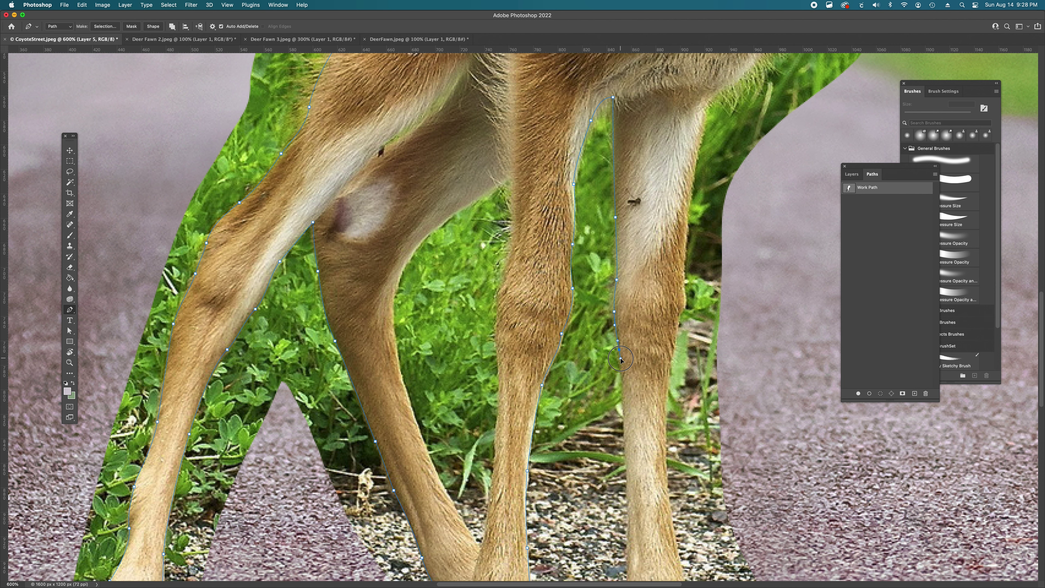
{"action": "scroll", "coordinate": [626, 309], "scroll_direction": "down", "scroll_amount": 8}
{"action": "left_click_drag", "start_coordinate": [628, 256], "coordinate": [629, 277]}
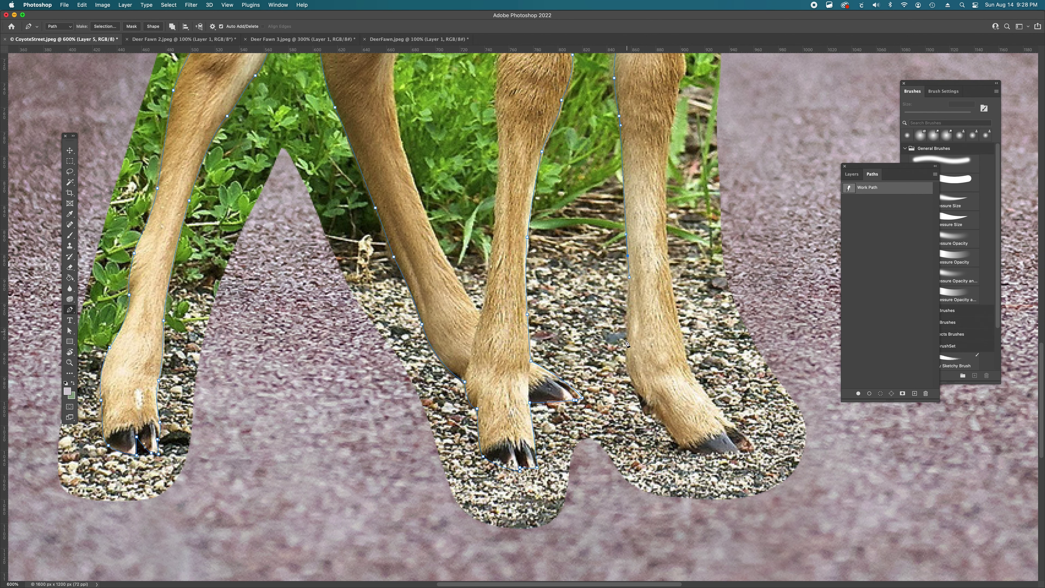
Outline the rightmost front leg's pastern and hoof, curving back up over the toe.
{"action": "left_click_drag", "start_coordinate": [628, 341], "coordinate": [657, 417]}
{"action": "left_click", "coordinate": [678, 444]}
{"action": "left_click_drag", "start_coordinate": [718, 454], "coordinate": [741, 452]}
{"action": "key", "text": "z"}
{"action": "key", "text": "z"}
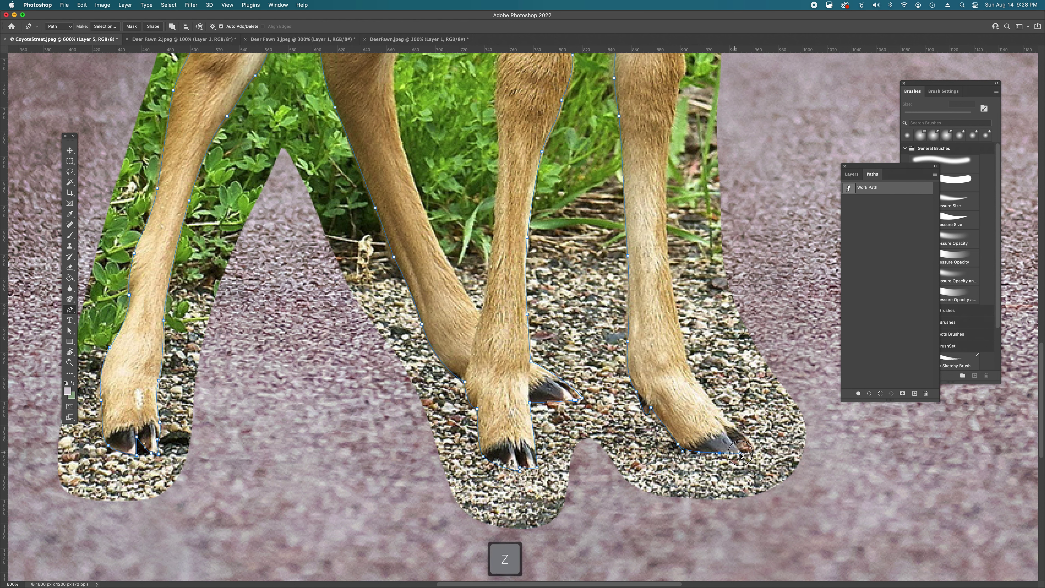
{"action": "left_click_drag", "start_coordinate": [739, 448], "coordinate": [722, 417]}
Trace the outer edge of the rightmost front leg upward from the pastern, past the knee to the upper leg.
{"action": "left_click_drag", "start_coordinate": [688, 366], "coordinate": [683, 354]}
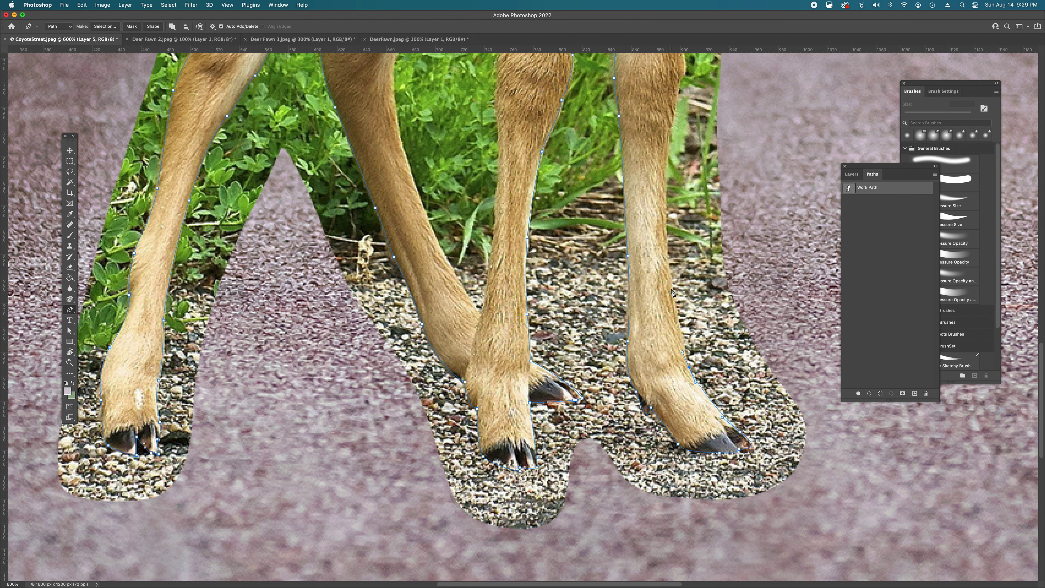
{"action": "left_click_drag", "start_coordinate": [672, 283], "coordinate": [667, 247]}
{"action": "scroll", "coordinate": [667, 249], "scroll_direction": "up", "scroll_amount": 5}
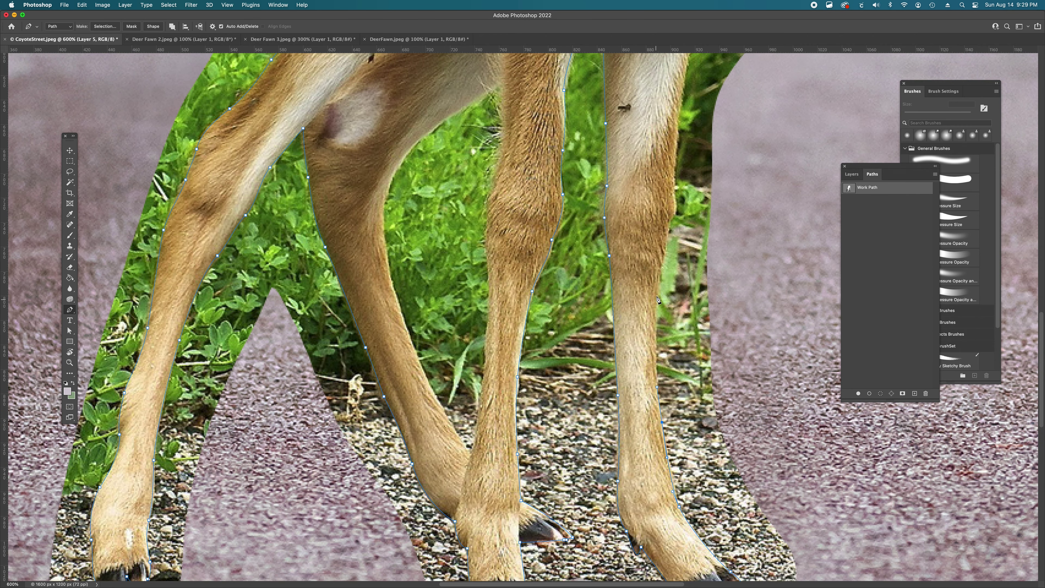
{"action": "key", "text": "z"}
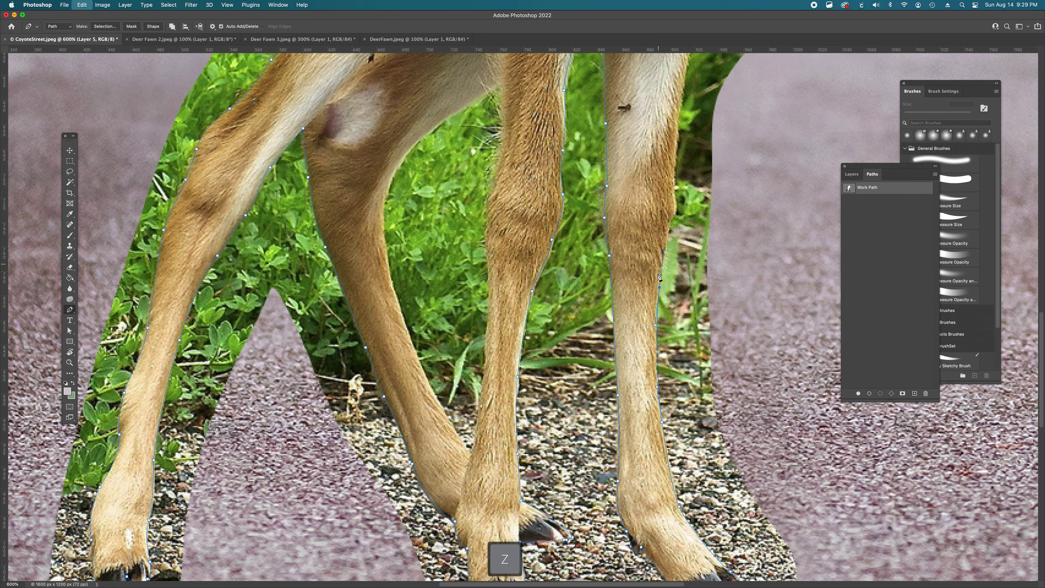
{"action": "left_click_drag", "start_coordinate": [659, 275], "coordinate": [667, 214]}
{"action": "left_click", "coordinate": [675, 141]}
{"action": "scroll", "coordinate": [675, 142], "scroll_direction": "up", "scroll_amount": 5}
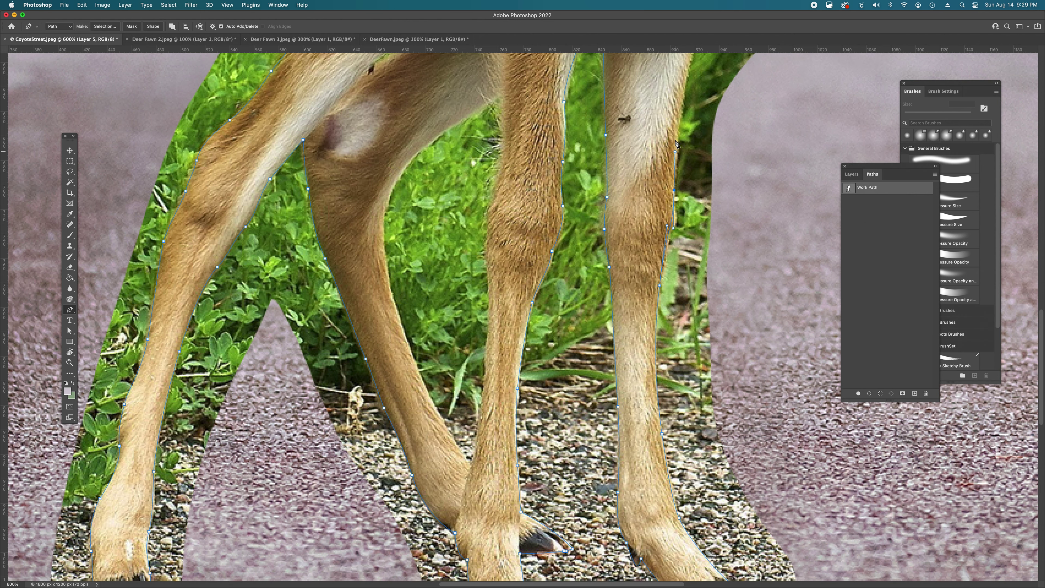
{"action": "left_click_drag", "start_coordinate": [675, 186], "coordinate": [678, 166]}
Trace the fawn's chest from the top of the front leg up to the lower neck.
{"action": "scroll", "coordinate": [678, 166], "scroll_direction": "up", "scroll_amount": 5}
{"action": "scroll", "coordinate": [678, 166], "scroll_direction": "right", "scroll_amount": 7}
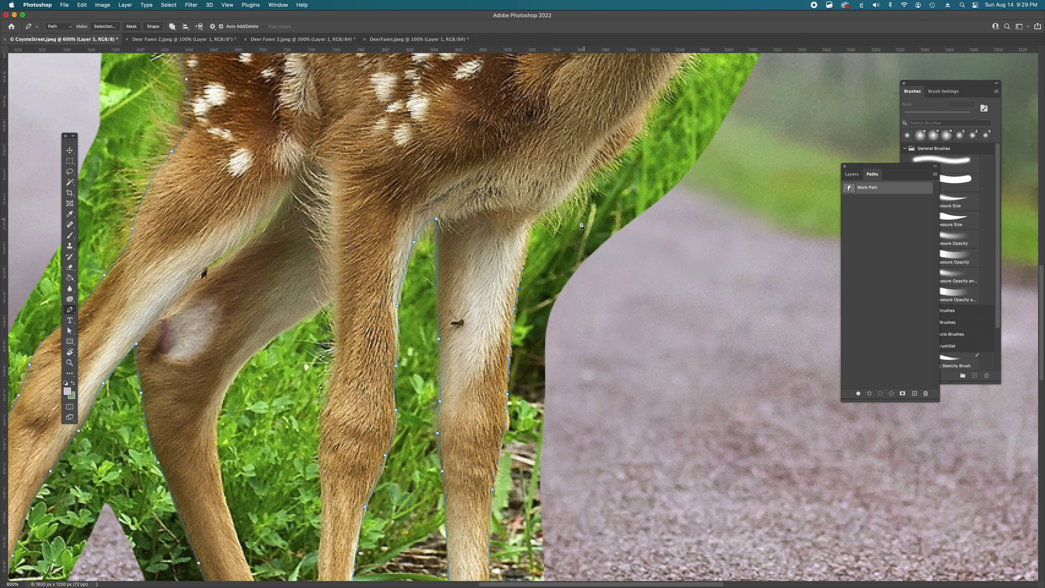
{"action": "left_click_drag", "start_coordinate": [533, 221], "coordinate": [575, 186]}
{"action": "scroll", "coordinate": [597, 173], "scroll_direction": "up", "scroll_amount": 2}
{"action": "scroll", "coordinate": [597, 173], "scroll_direction": "right", "scroll_amount": 3}
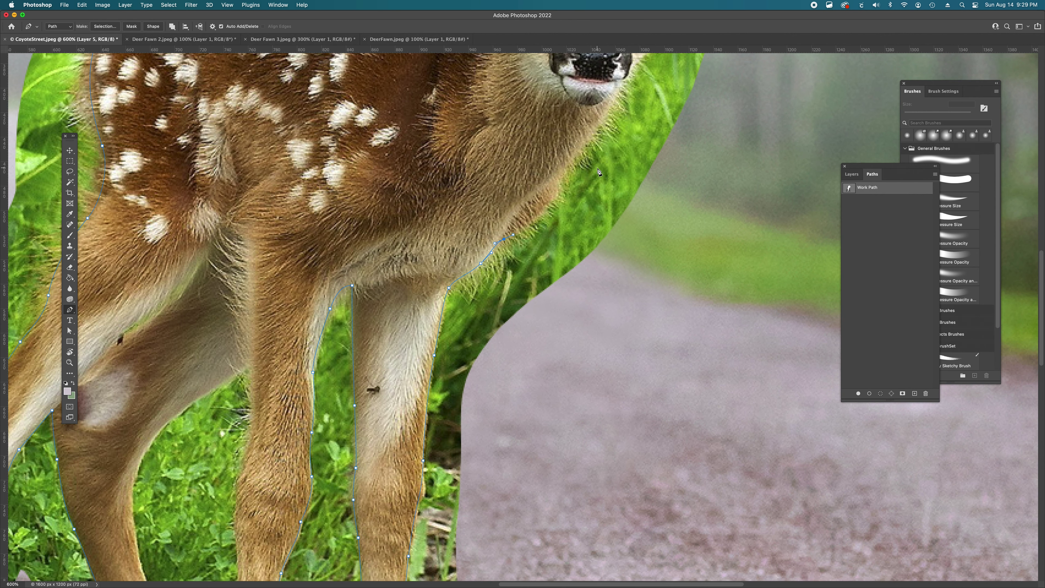
{"action": "left_click_drag", "start_coordinate": [557, 192], "coordinate": [565, 166]}
{"action": "scroll", "coordinate": [564, 167], "scroll_direction": "up", "scroll_amount": 3}
{"action": "scroll", "coordinate": [564, 167], "scroll_direction": "right", "scroll_amount": 3}
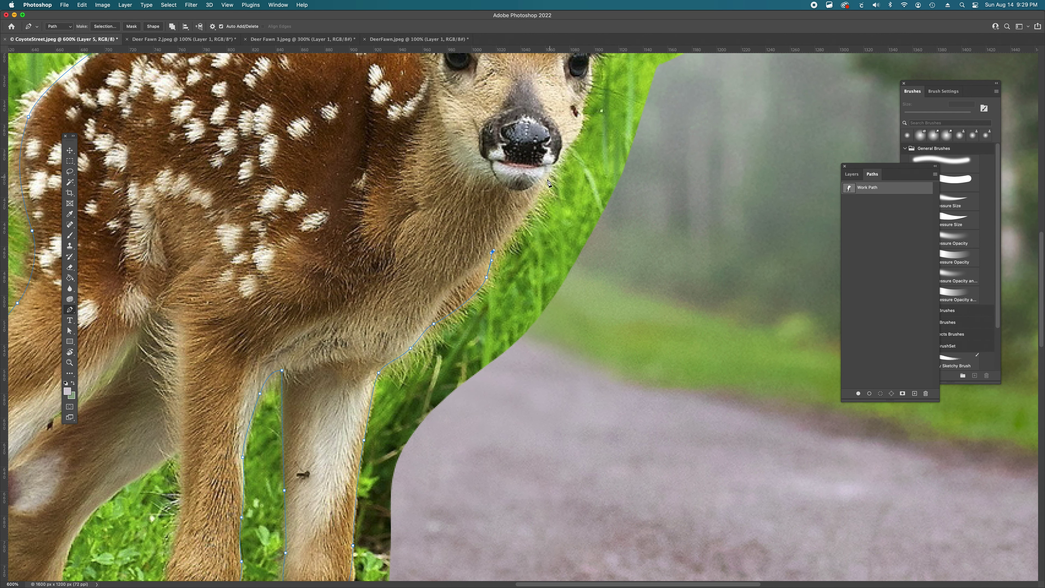
Trace the neck and the side of the face past the muzzle and eye to the base of the right ear.
{"action": "mouse_move", "coordinate": [551, 168]}
{"action": "left_mouse_down"}
{"action": "mouse_move", "coordinate": [567, 120]}
{"action": "mouse_move", "coordinate": [561, 162]}
{"action": "left_mouse_up"}
{"action": "scroll", "coordinate": [564, 161], "scroll_direction": "up", "scroll_amount": 4}
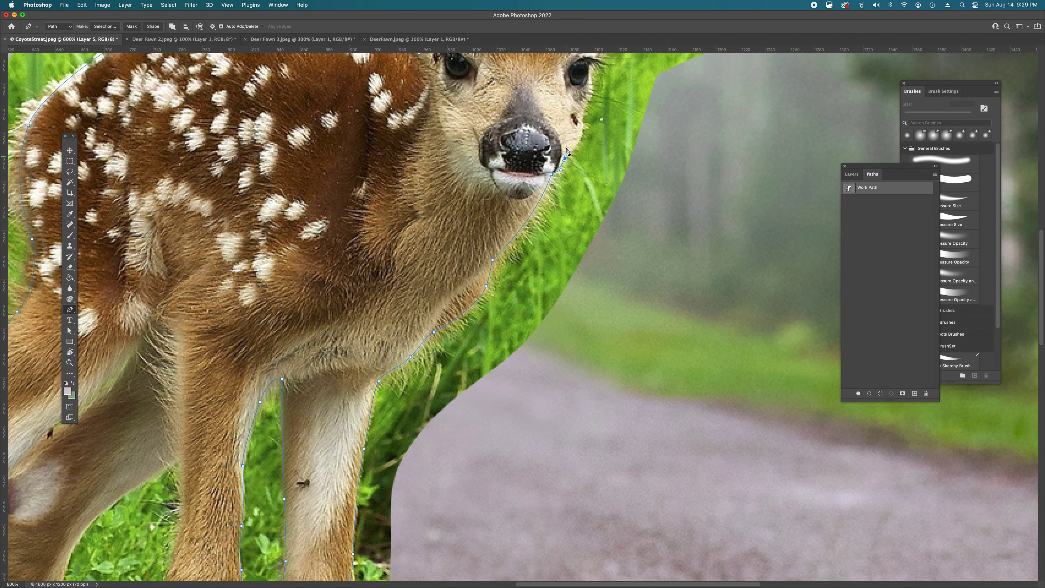
{"action": "left_click_drag", "start_coordinate": [579, 225], "coordinate": [594, 148]}
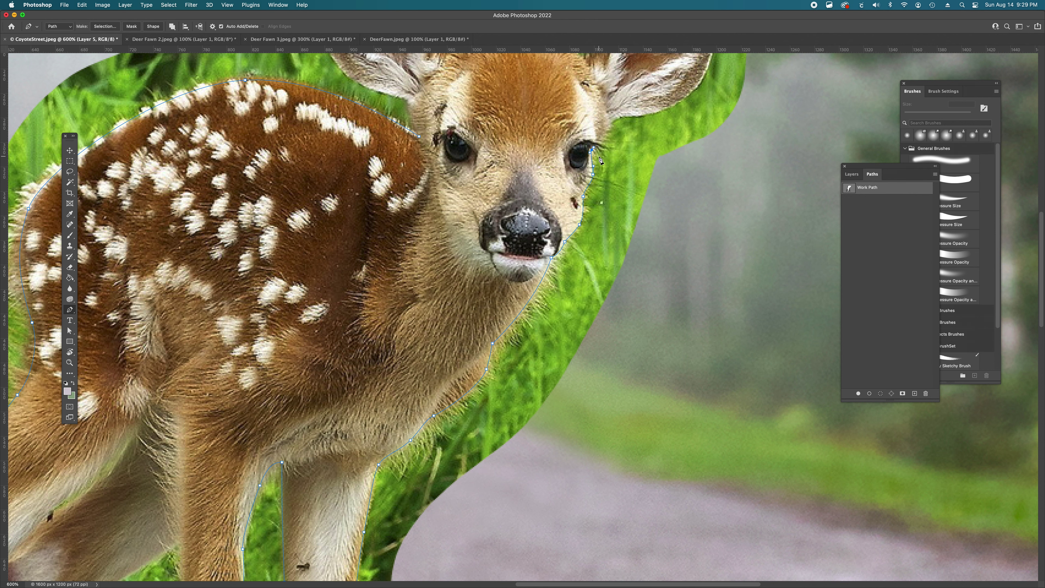
{"action": "scroll", "coordinate": [600, 160], "scroll_direction": "up", "scroll_amount": 4}
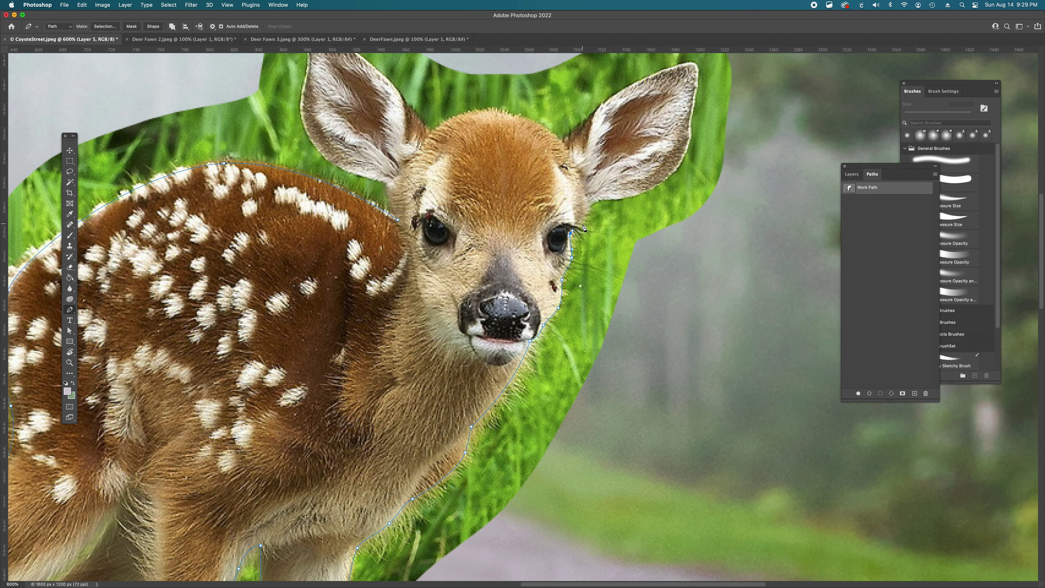
{"action": "left_click", "coordinate": [588, 216]}
Outline the fawn's right ear from its lower base around the tip and back to the forehead.
{"action": "left_click_drag", "start_coordinate": [589, 208], "coordinate": [633, 163]}
{"action": "scroll", "coordinate": [595, 242], "scroll_direction": "right", "scroll_amount": 3}
{"action": "scroll", "coordinate": [594, 242], "scroll_direction": "up", "scroll_amount": 2}
{"action": "key", "text": "super+z"}
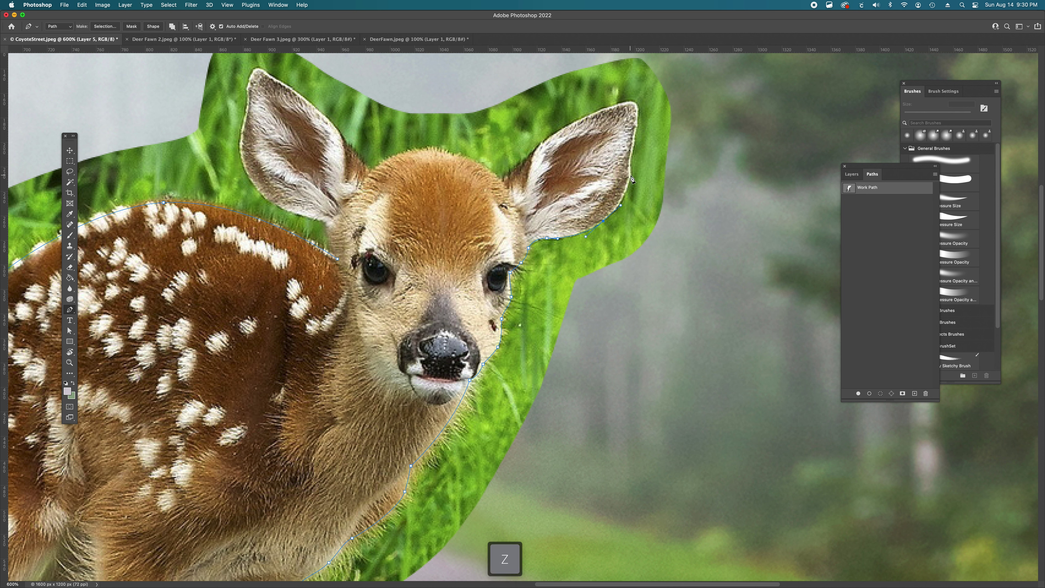
{"action": "key", "text": "super+z"}
{"action": "left_click_drag", "start_coordinate": [628, 177], "coordinate": [521, 165]}
{"action": "left_click", "coordinate": [633, 103]}
{"action": "left_click", "coordinate": [499, 181]}
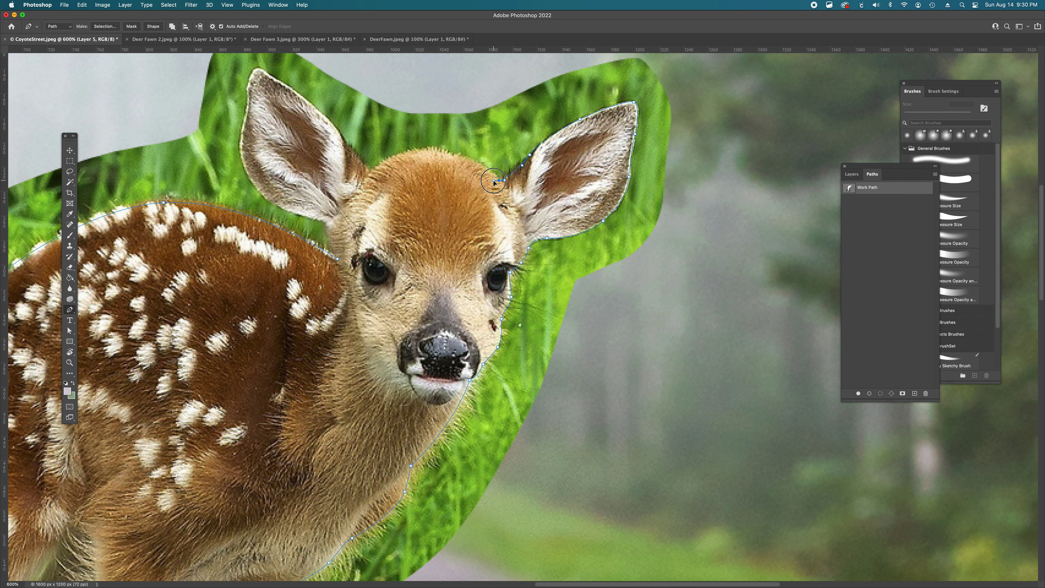
Trace the curve over the top of the head to the left ear's base, undoing and redrawing the misplaced points.
{"action": "key", "text": "alt"}
{"action": "left_click_drag", "start_coordinate": [499, 182], "coordinate": [374, 171]}
{"action": "left_click", "coordinate": [371, 173]}
{"action": "key", "text": "super+z"}
{"action": "key", "text": "super+z"}
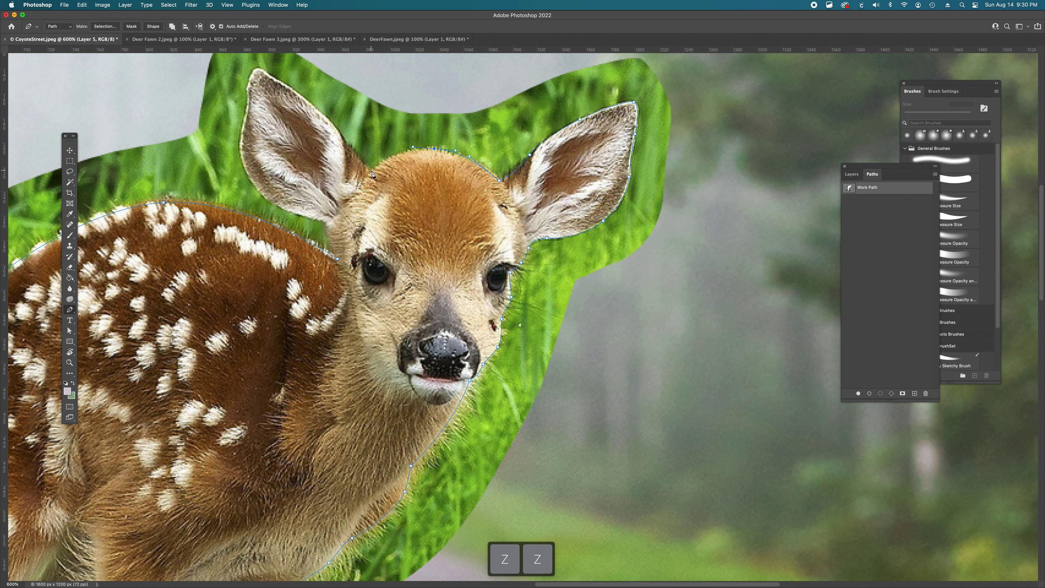
{"action": "left_click", "coordinate": [358, 175], "text": "ctrl"}
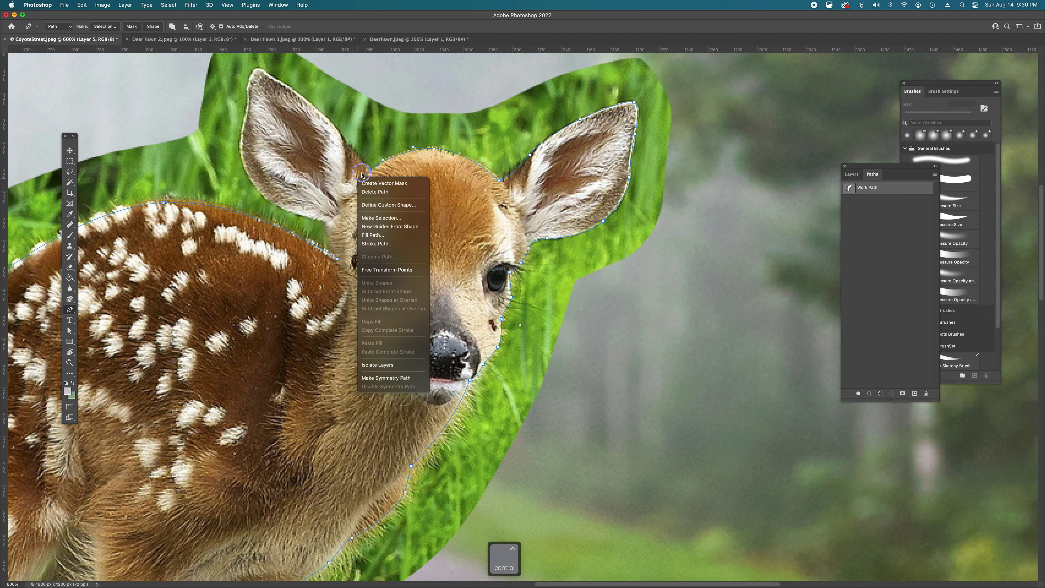
{"action": "left_click", "coordinate": [367, 161]}
{"action": "left_click_drag", "start_coordinate": [358, 178], "coordinate": [364, 164]}
Outline the left ear around its tip and close the path at its starting point on the neck.
{"action": "left_click", "coordinate": [337, 128]}
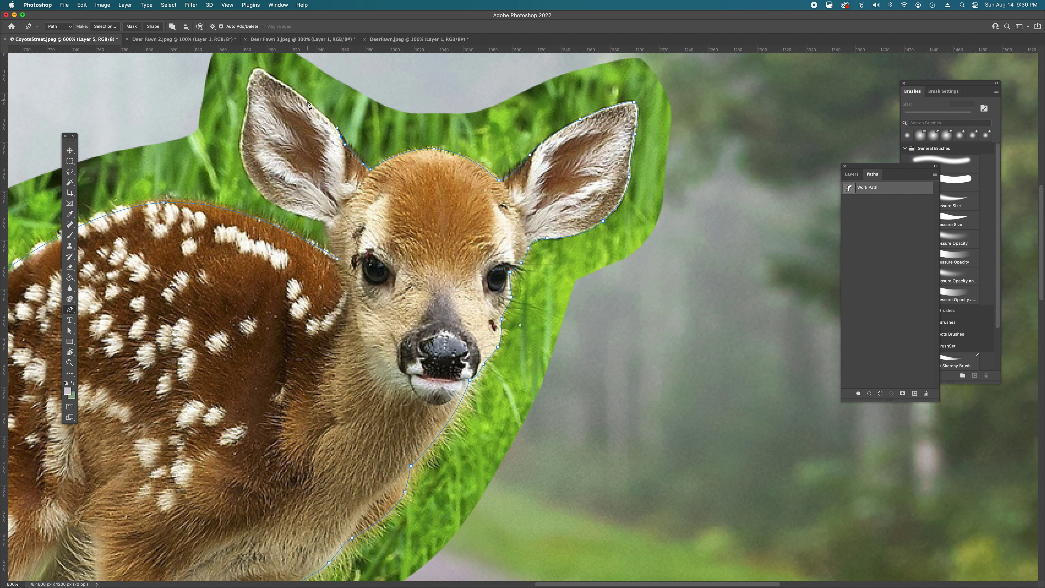
{"action": "left_click_drag", "start_coordinate": [307, 101], "coordinate": [265, 72]}
{"action": "left_click_drag", "start_coordinate": [255, 68], "coordinate": [242, 128]}
{"action": "left_click_drag", "start_coordinate": [251, 181], "coordinate": [331, 221]}
{"action": "left_click_drag", "start_coordinate": [337, 260], "coordinate": [347, 272]}
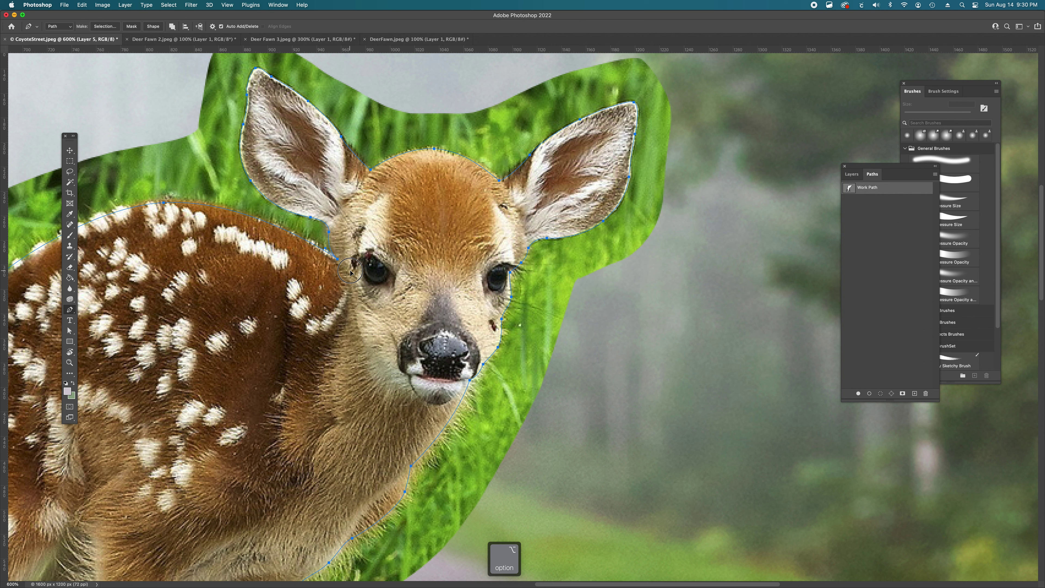
Check the path's anchor points along the top of the fawn's head with the Direct Selection tool.
{"action": "scroll", "coordinate": [519, 262], "scroll_direction": "left", "scroll_amount": 5}
{"action": "scroll", "coordinate": [518, 261], "scroll_direction": "down", "scroll_amount": 2}
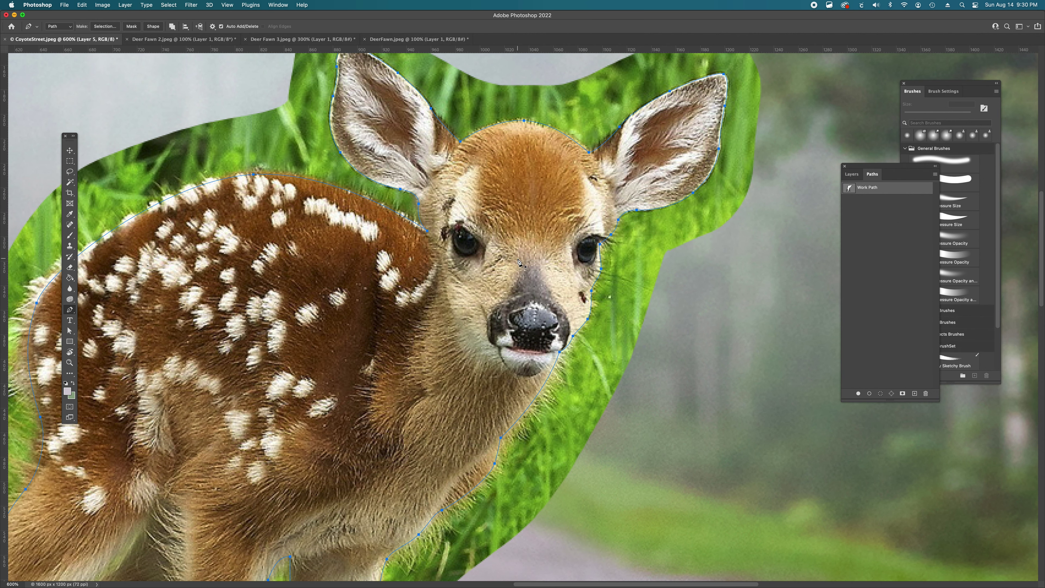
{"action": "key", "text": "a"}
{"action": "left_click", "coordinate": [591, 152]}
{"action": "left_click", "coordinate": [525, 121]}
{"action": "scroll", "coordinate": [526, 121], "scroll_direction": "down", "scroll_amount": 15}
{"action": "scroll", "coordinate": [522, 136], "scroll_direction": "left", "scroll_amount": 5}
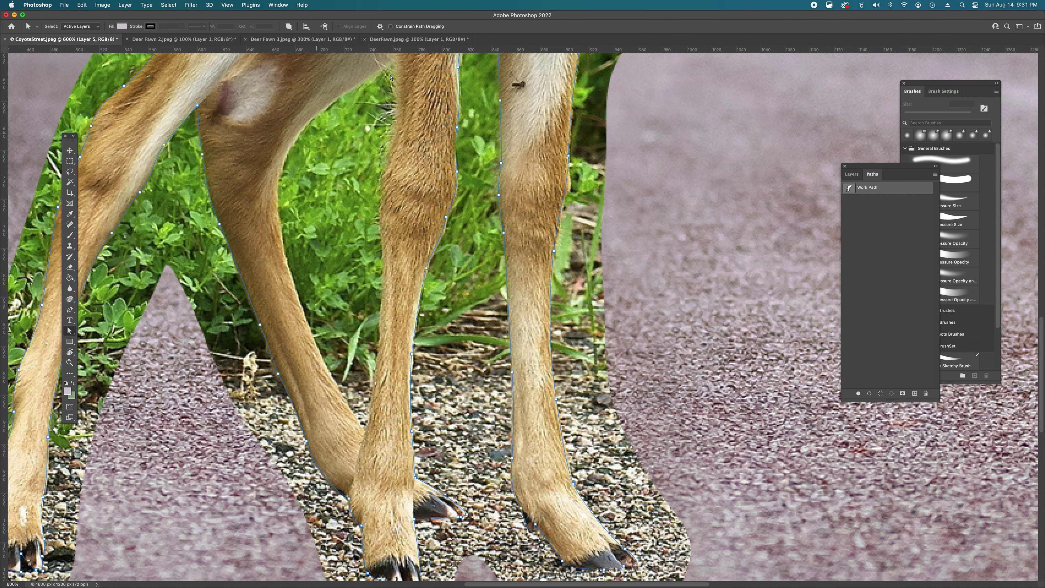
{"action": "scroll", "coordinate": [414, 98], "scroll_direction": "left", "scroll_amount": 3}
{"action": "scroll", "coordinate": [414, 98], "scroll_direction": "up", "scroll_amount": 2}
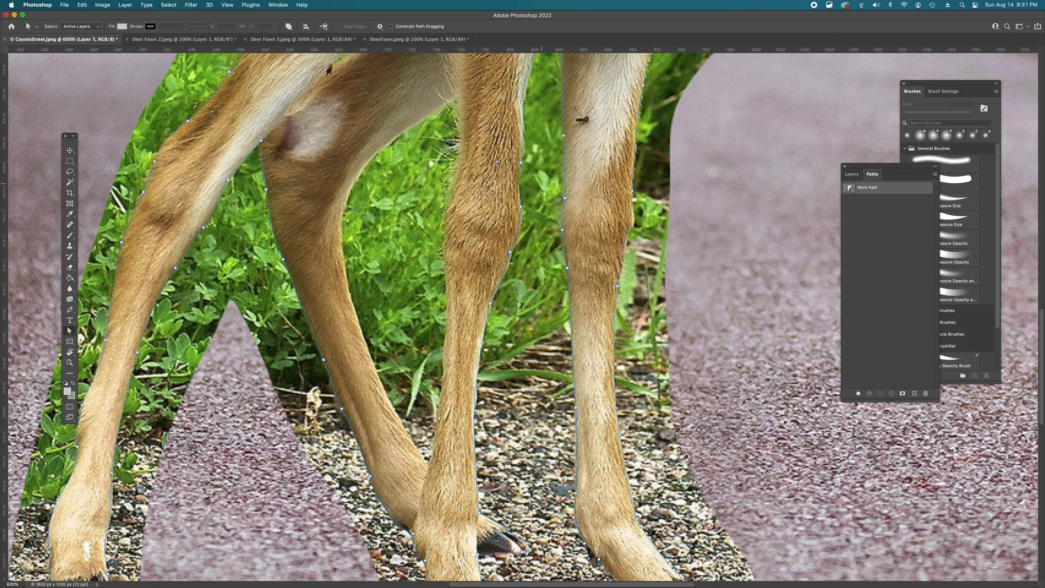
{"action": "key", "text": "p"}
{"action": "left_click_drag", "start_coordinate": [462, 96], "coordinate": [463, 124]}
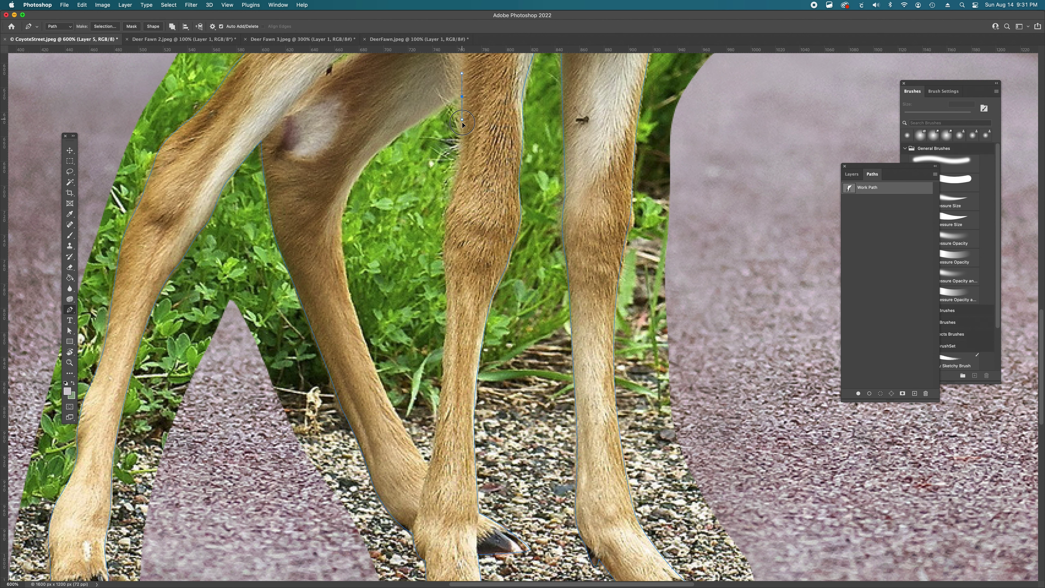
{"action": "left_click_drag", "start_coordinate": [456, 182], "coordinate": [449, 199]}
{"action": "key", "text": "super"}
{"action": "key", "text": "super+z"}
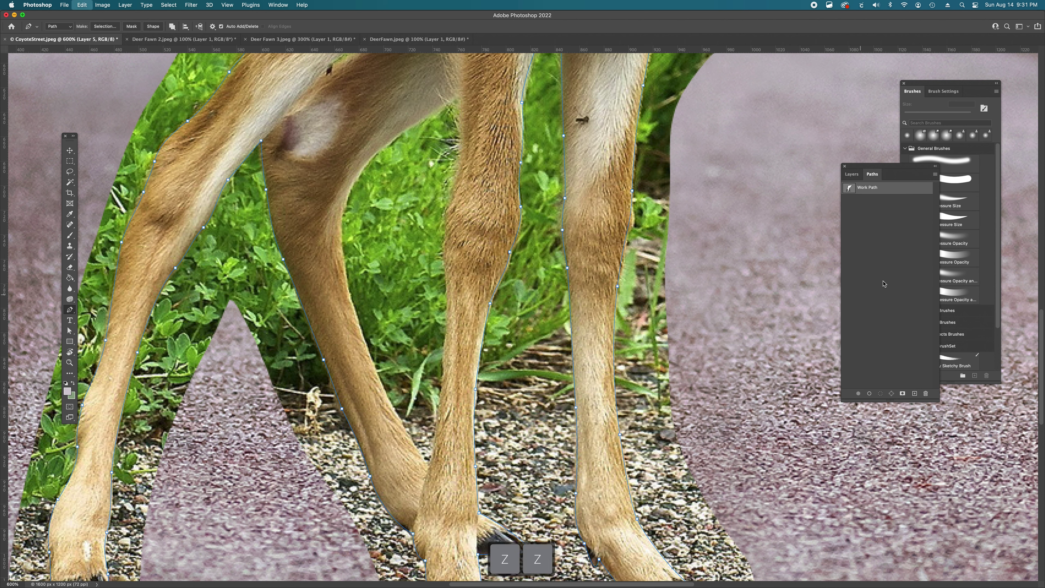
Add a new path separate from Work Path and trace down the front leg's rear edge to where it meets the hind leg.
{"action": "left_click", "coordinate": [880, 289]}
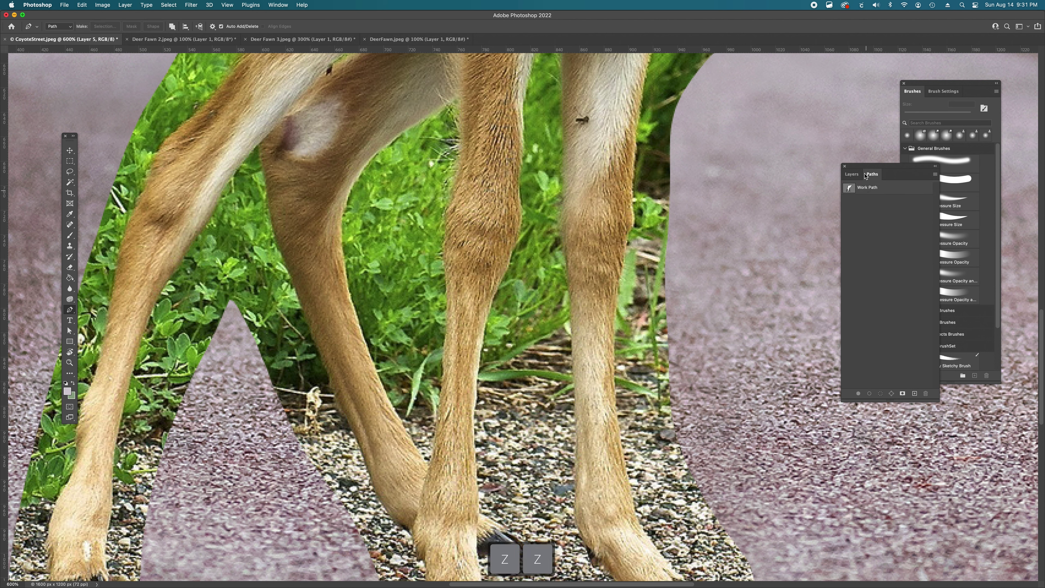
{"action": "left_click", "coordinate": [913, 393]}
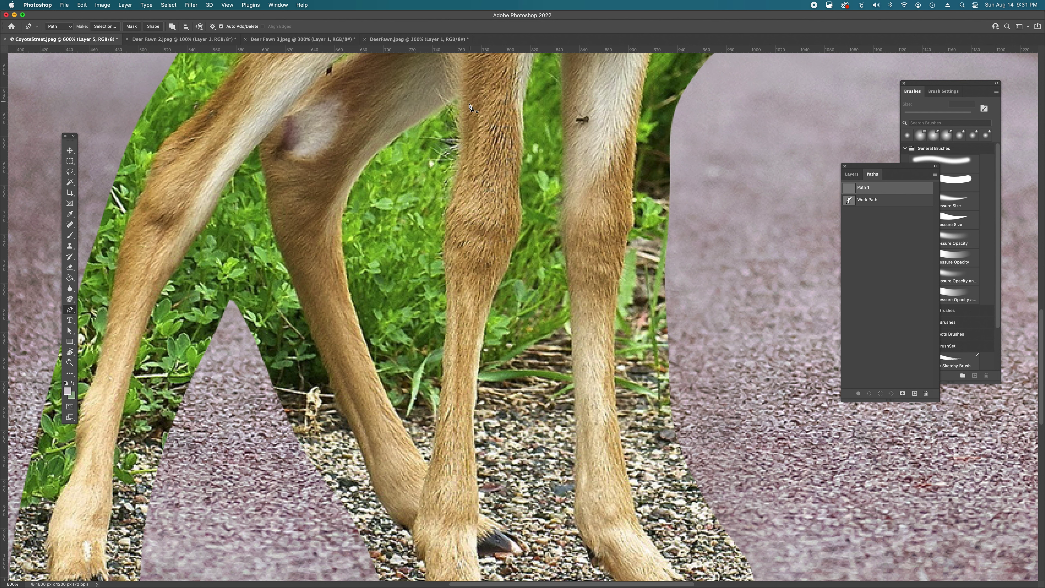
{"action": "left_click_drag", "start_coordinate": [462, 94], "coordinate": [460, 121]}
{"action": "left_click_drag", "start_coordinate": [457, 176], "coordinate": [448, 196]}
{"action": "left_click_drag", "start_coordinate": [444, 241], "coordinate": [447, 309]}
{"action": "left_click_drag", "start_coordinate": [440, 399], "coordinate": [438, 418]}
{"action": "mouse_move", "coordinate": [430, 469]}
{"action": "left_mouse_down"}
{"action": "mouse_move", "coordinate": [422, 484]}
{"action": "mouse_move", "coordinate": [419, 455]}
{"action": "left_mouse_up"}
{"action": "key", "text": "alt"}
Trace up the hind leg's inner edge to the belly and close the gap path at its starting point.
{"action": "left_click_drag", "start_coordinate": [398, 416], "coordinate": [394, 409]}
{"action": "left_click_drag", "start_coordinate": [357, 319], "coordinate": [339, 263]}
{"action": "left_click_drag", "start_coordinate": [343, 211], "coordinate": [347, 187]}
{"action": "left_click_drag", "start_coordinate": [412, 127], "coordinate": [462, 104]}
{"action": "left_click", "coordinate": [461, 94]}
Adjust the closing anchor's direction handle with the Direct Selection tool so the gap path meets in a corner beneath the belly.
{"action": "scroll", "coordinate": [463, 97], "scroll_direction": "up", "scroll_amount": 4}
{"action": "key", "text": "a"}
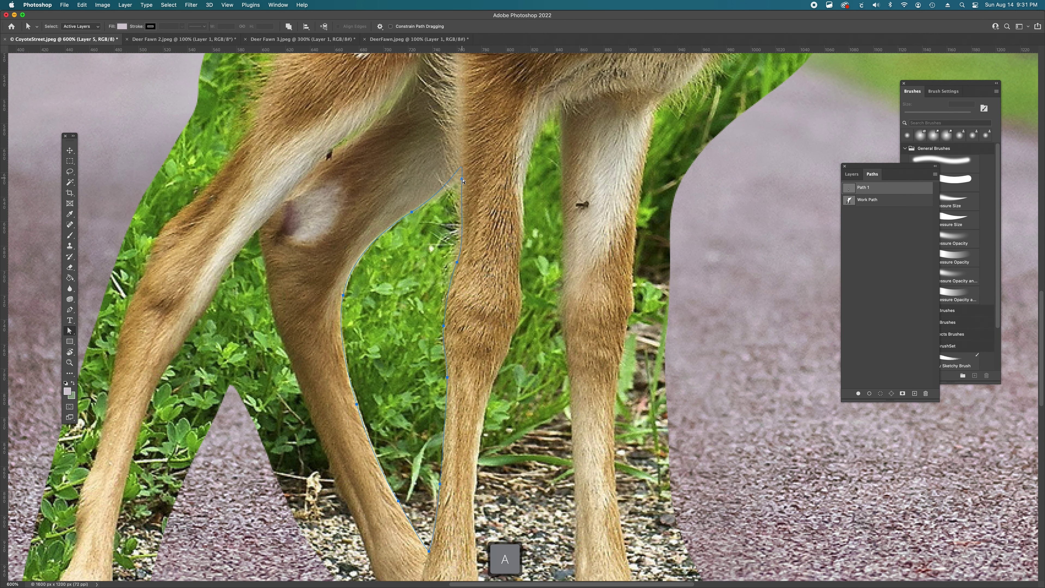
{"action": "left_click", "coordinate": [462, 180]}
{"action": "left_click", "coordinate": [464, 148]}
{"action": "key", "text": "alt"}
{"action": "left_click_drag", "start_coordinate": [463, 148], "coordinate": [442, 190]}
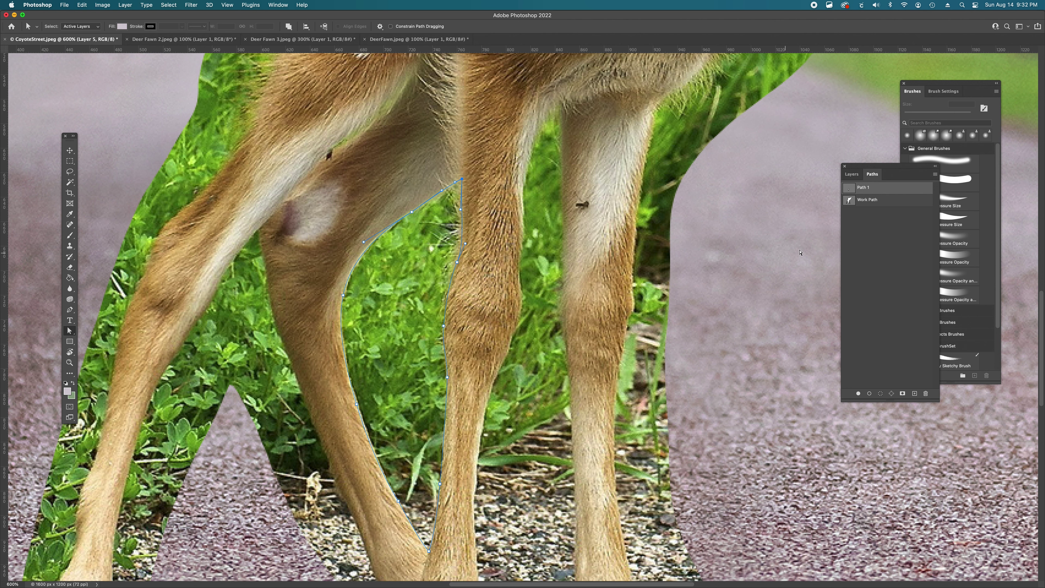
Load the fawn's Work Path as a selection.
{"action": "key", "text": "Escape"}
{"action": "left_click", "coordinate": [533, 370], "text": "alt+super"}
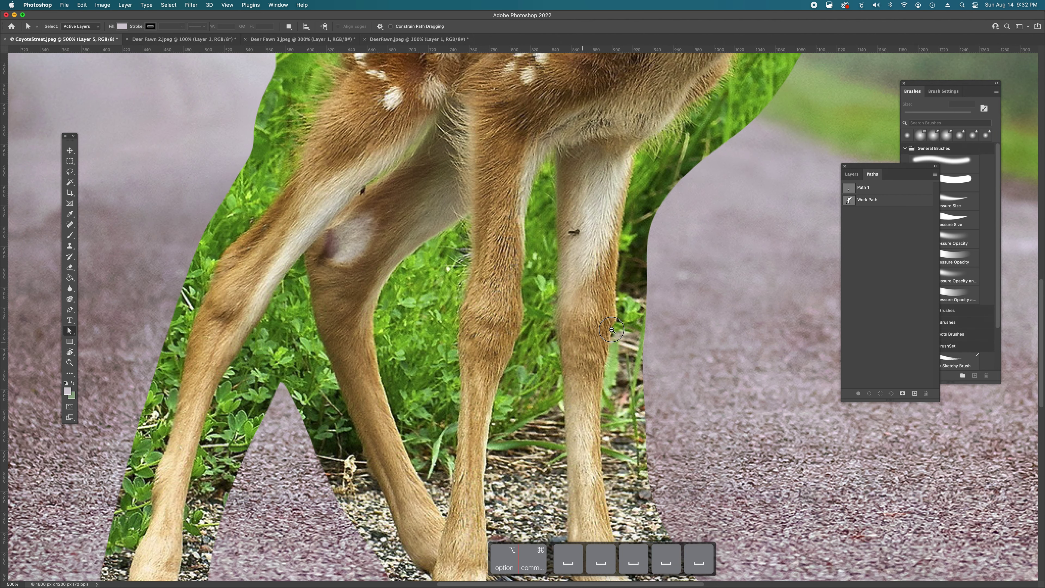
{"action": "left_click", "coordinate": [533, 370], "text": "alt+super"}
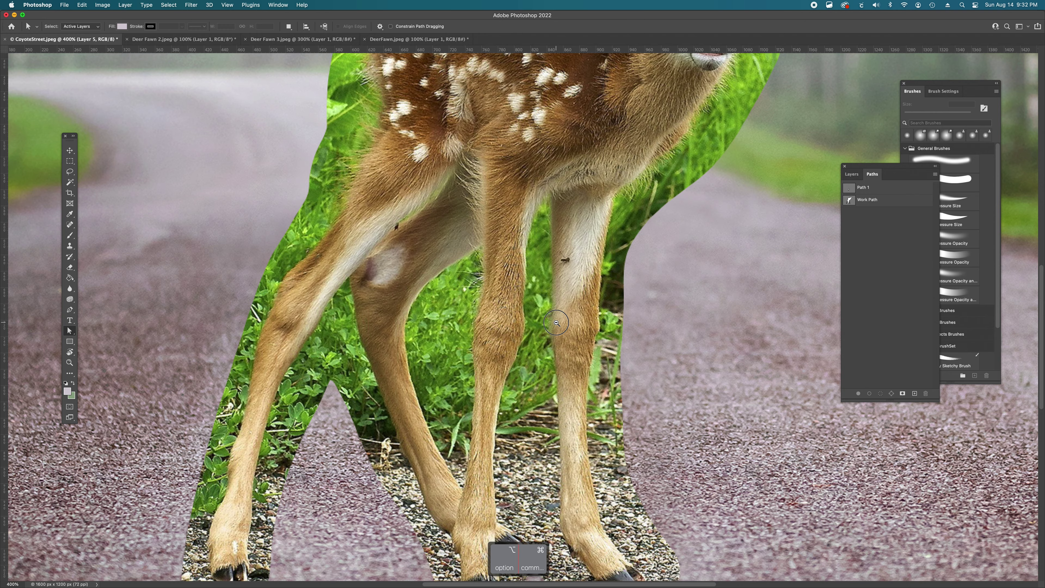
{"action": "left_click", "coordinate": [539, 317], "text": "alt+super"}
{"action": "left_click", "coordinate": [539, 316], "text": "alt+super"}
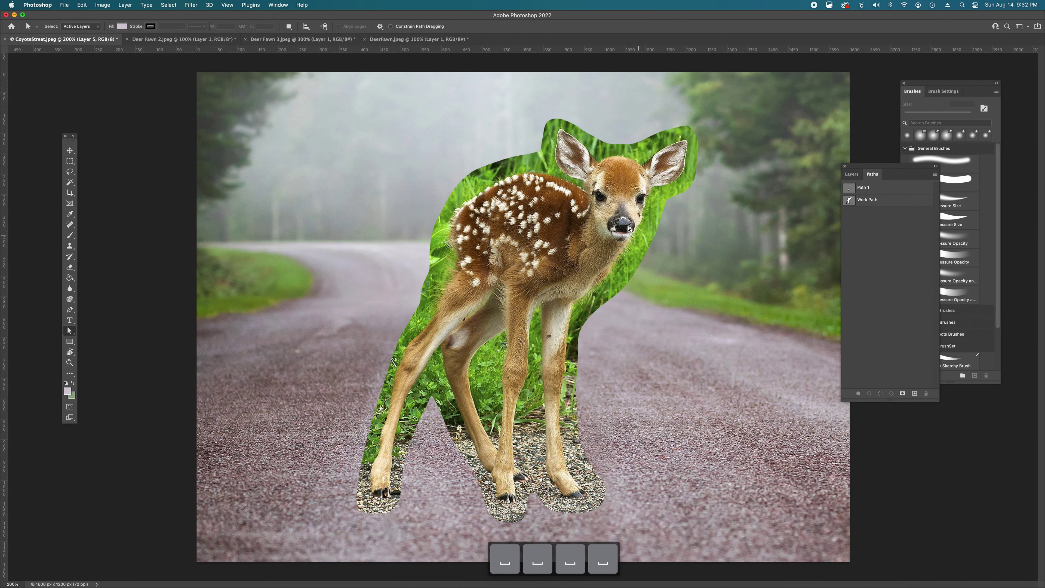
{"action": "left_click", "coordinate": [882, 202]}
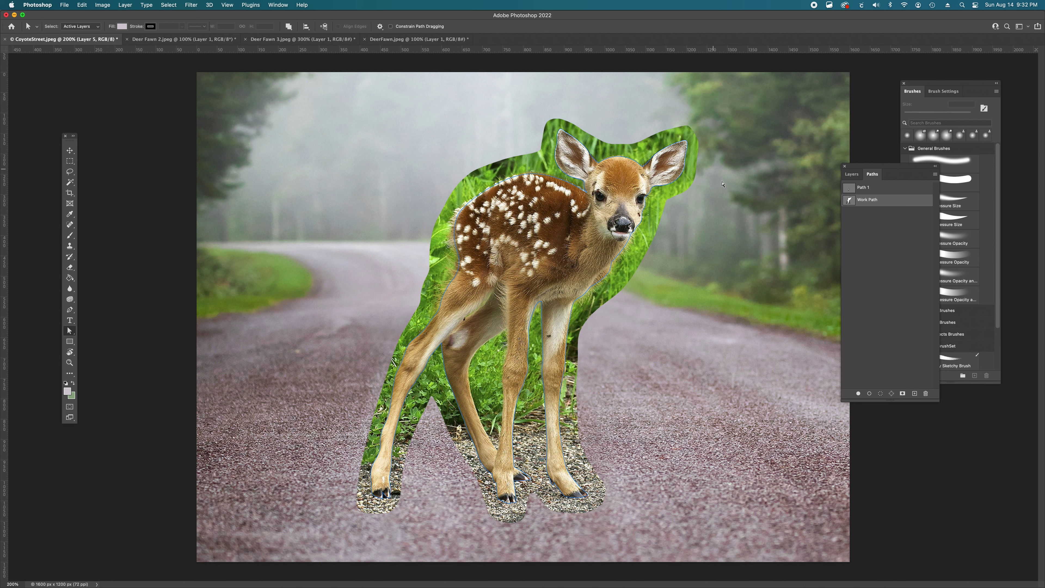
{"action": "left_click", "coordinate": [881, 393]}
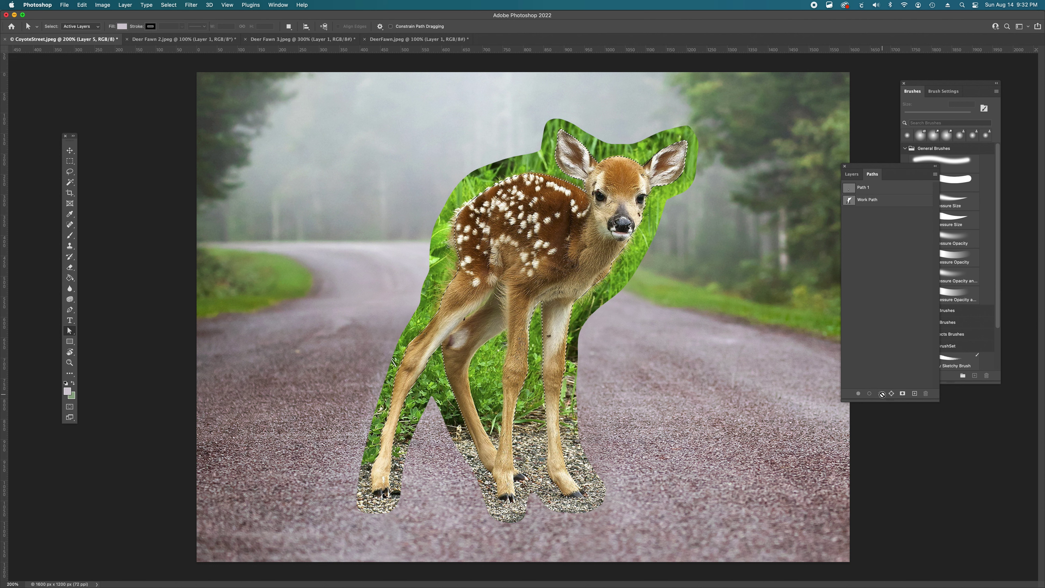
Duplicate Layer 5 and keep the original as a hidden backup at the bottom of the stack, hiding Layer 0 too.
{"action": "left_click", "coordinate": [851, 174]}
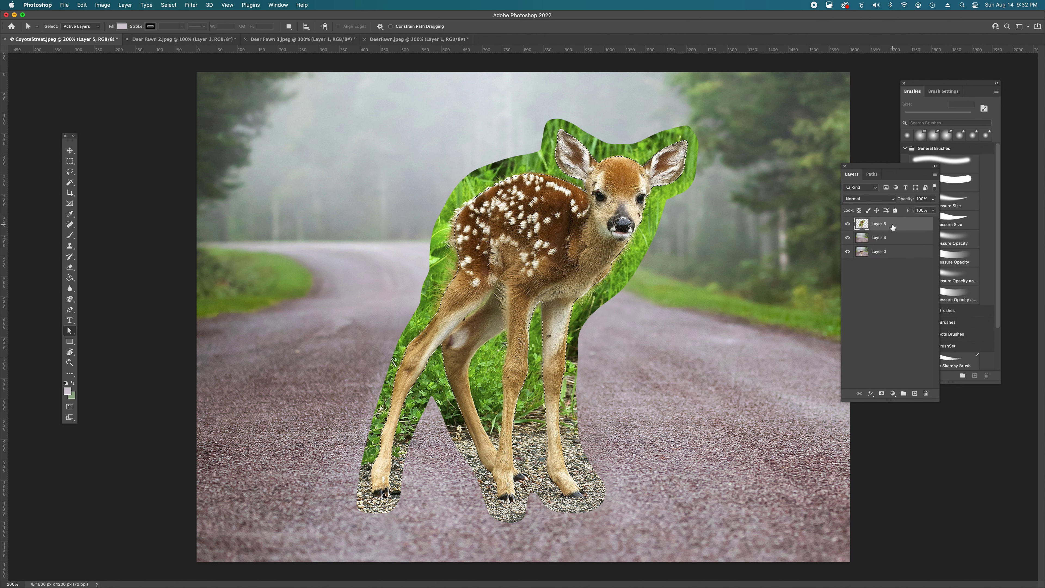
{"action": "left_click_drag", "start_coordinate": [880, 223], "coordinate": [913, 392]}
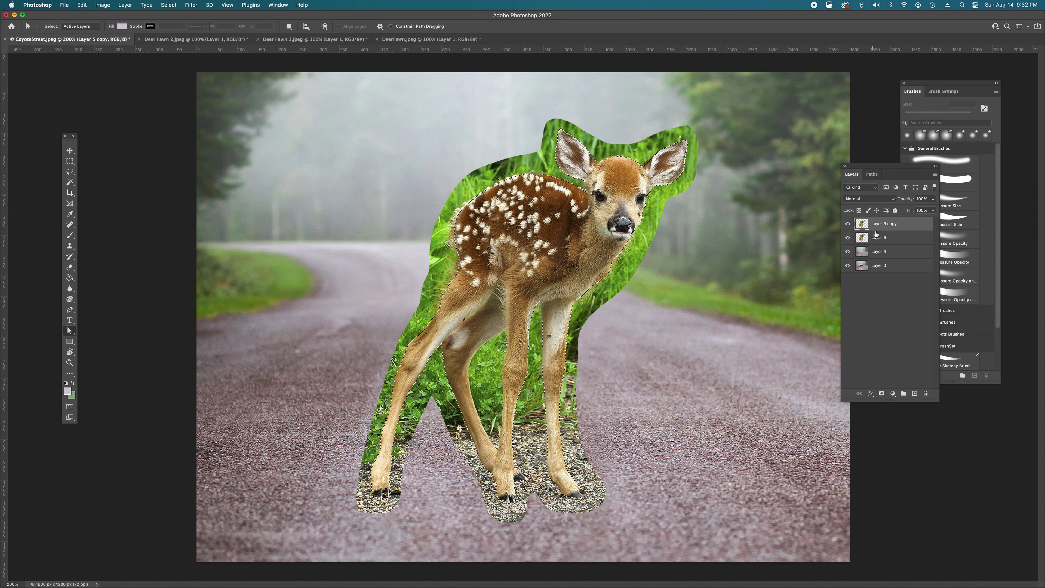
{"action": "left_click", "coordinate": [880, 237]}
{"action": "left_click_drag", "start_coordinate": [881, 238], "coordinate": [878, 272]}
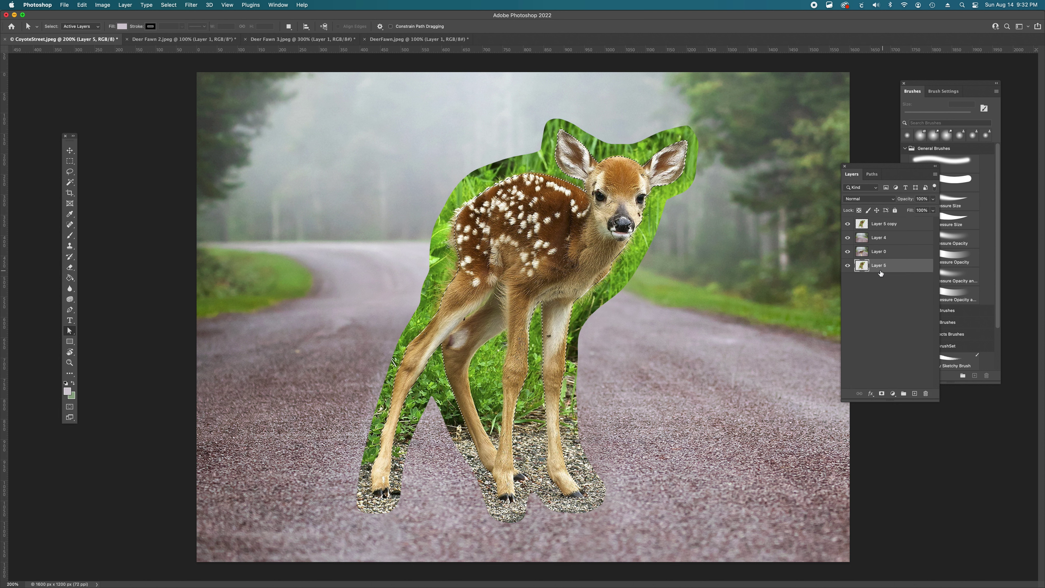
{"action": "left_click", "coordinate": [847, 265]}
{"action": "left_click", "coordinate": [847, 252]}
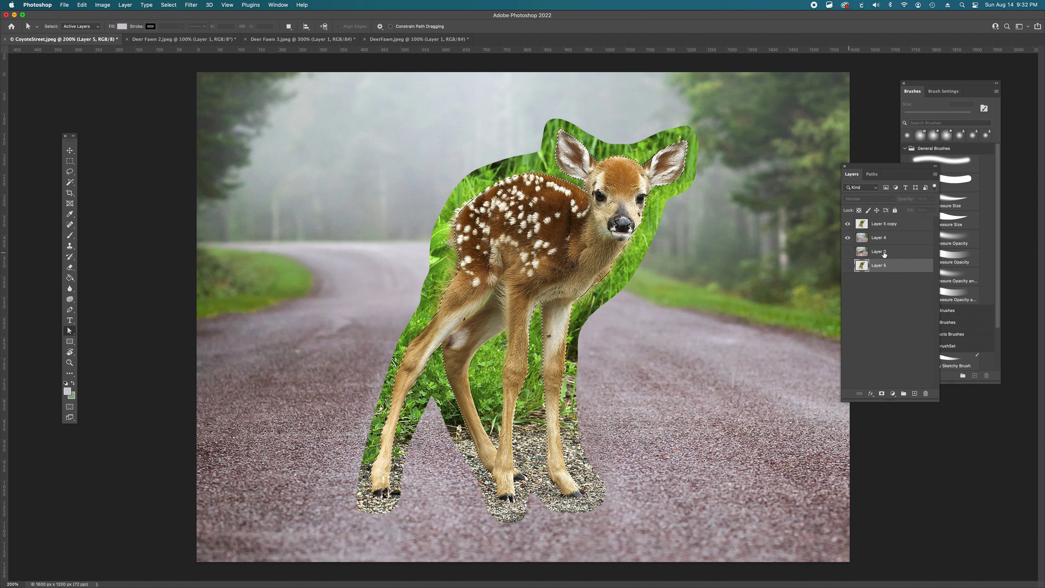
Invert the fawn selection and delete the surrounding grass and gravel from Layer 5 copy.
{"action": "left_click", "coordinate": [888, 225]}
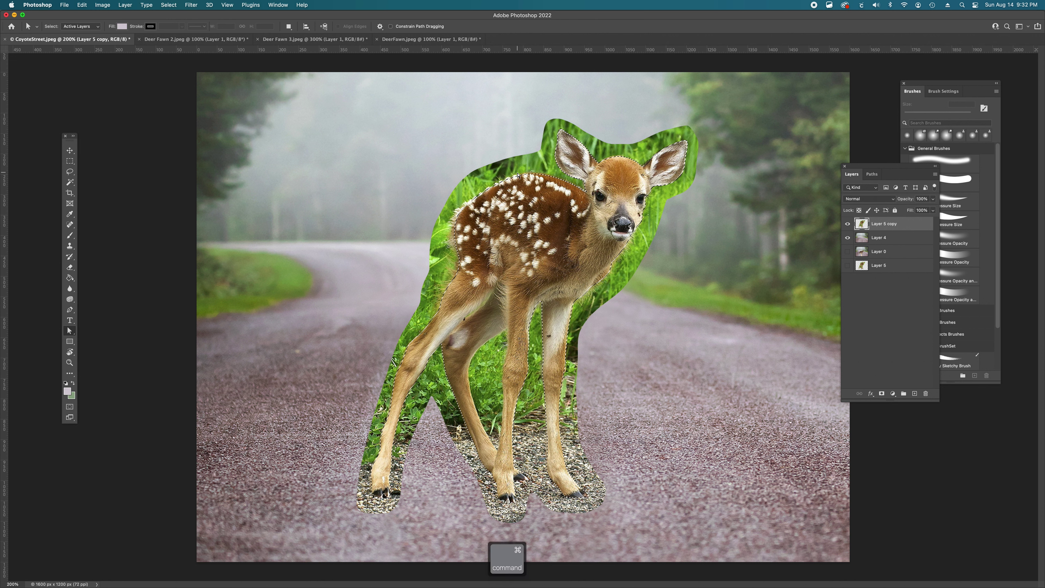
{"action": "key", "text": "super+shift+i"}
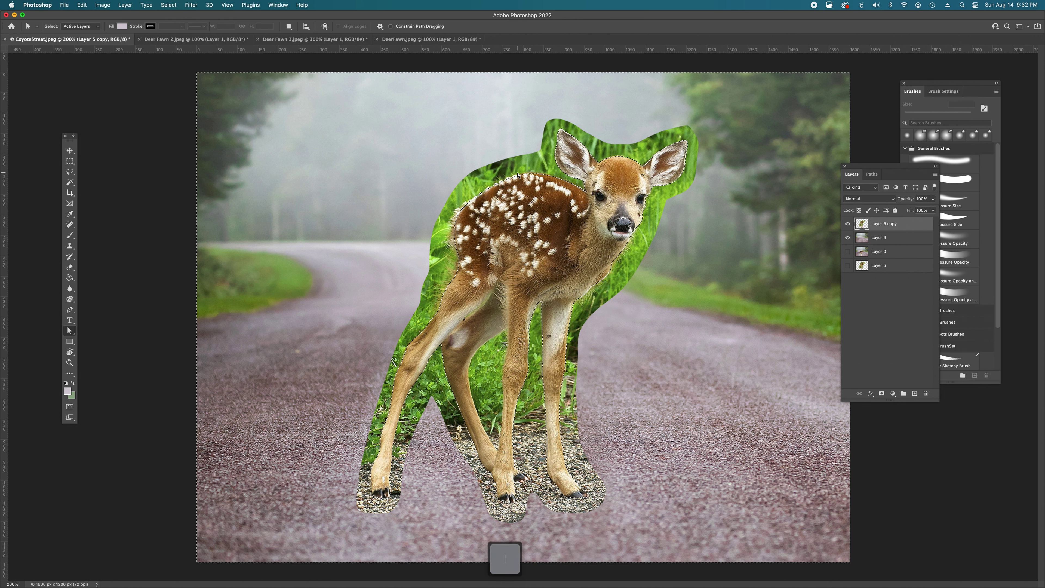
{"action": "key", "text": "BackSpace"}
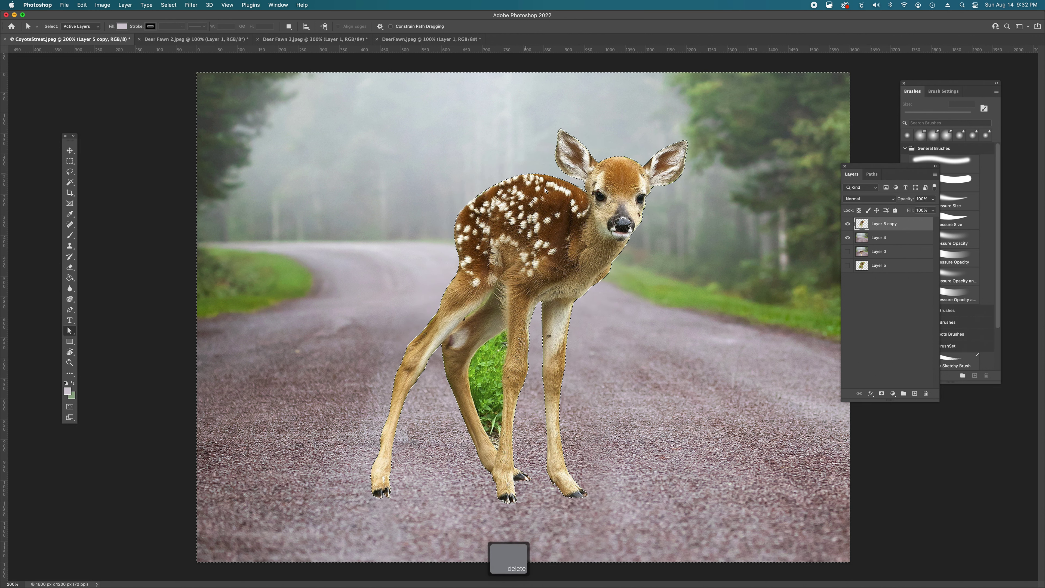
Load Path 1 as a selection and delete the grass between the legs from Layer 5 copy.
{"action": "left_click", "coordinate": [871, 174]}
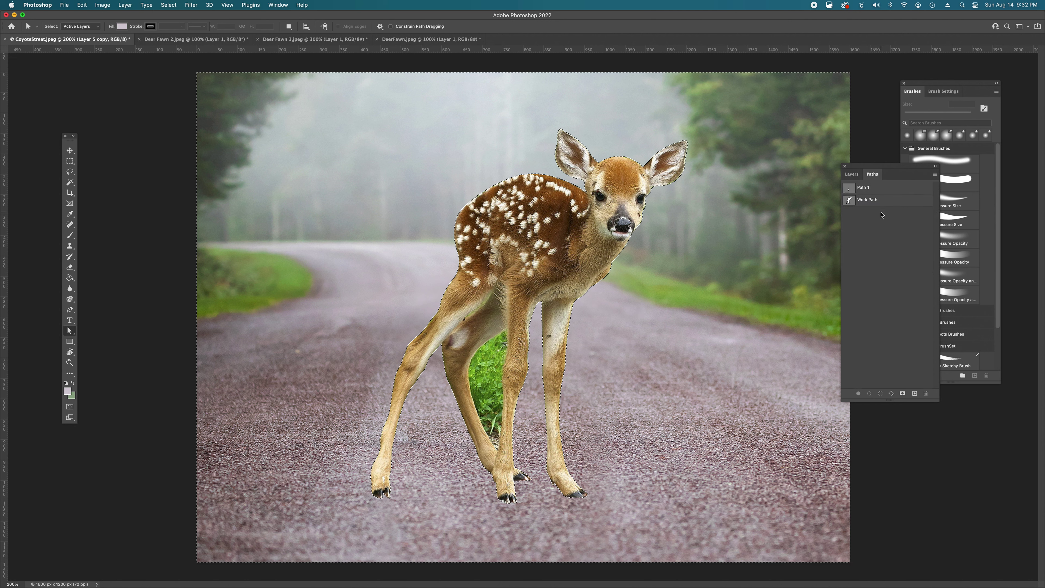
{"action": "left_click", "coordinate": [880, 394]}
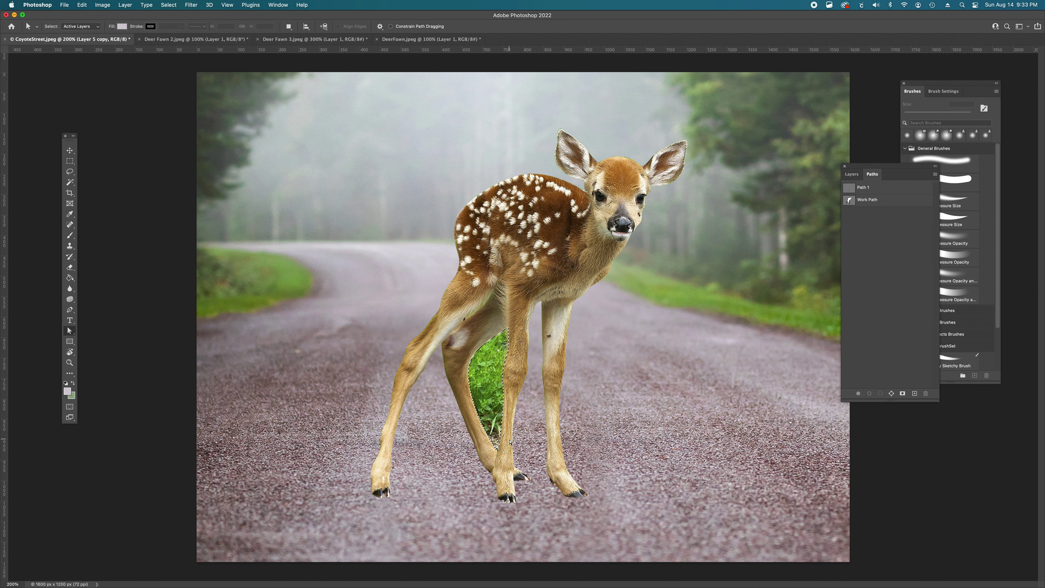
{"action": "key", "text": "BackSpace"}
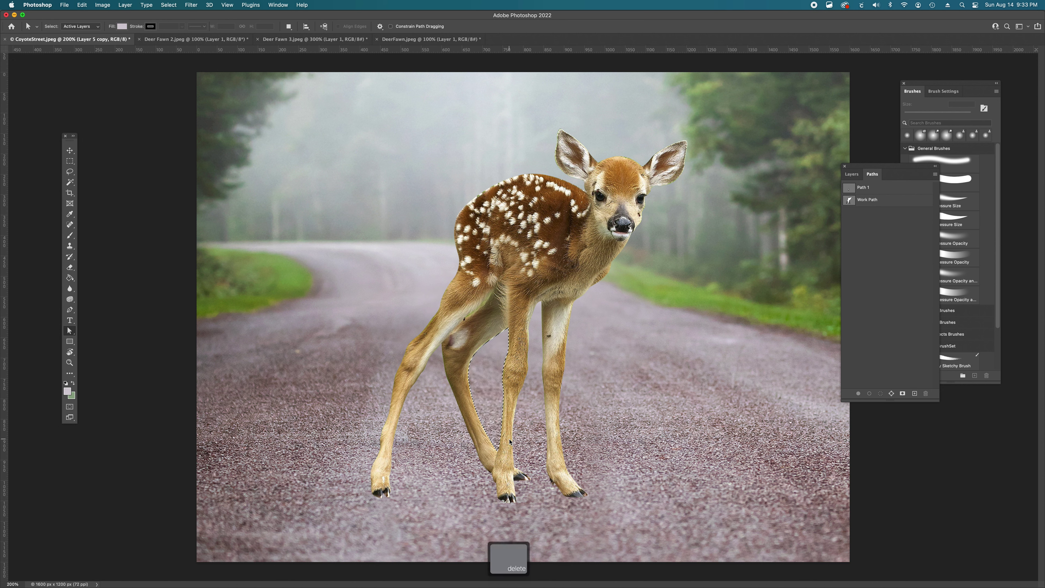
{"action": "left_click", "coordinate": [852, 174]}
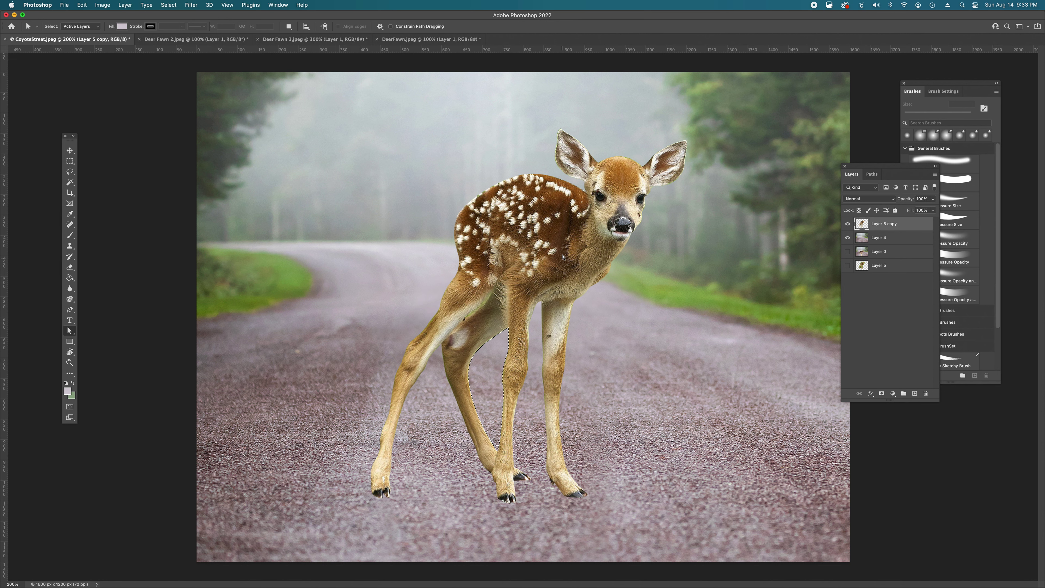
Clear the selection and check the cut-out fawn against the road at reduced and enlarged views.
{"action": "key", "text": "super+minus"}
{"action": "key", "text": "super+minus"}
{"action": "key", "text": "super+minus"}
{"action": "key", "text": "super+minus"}
{"action": "key", "text": "super+d"}
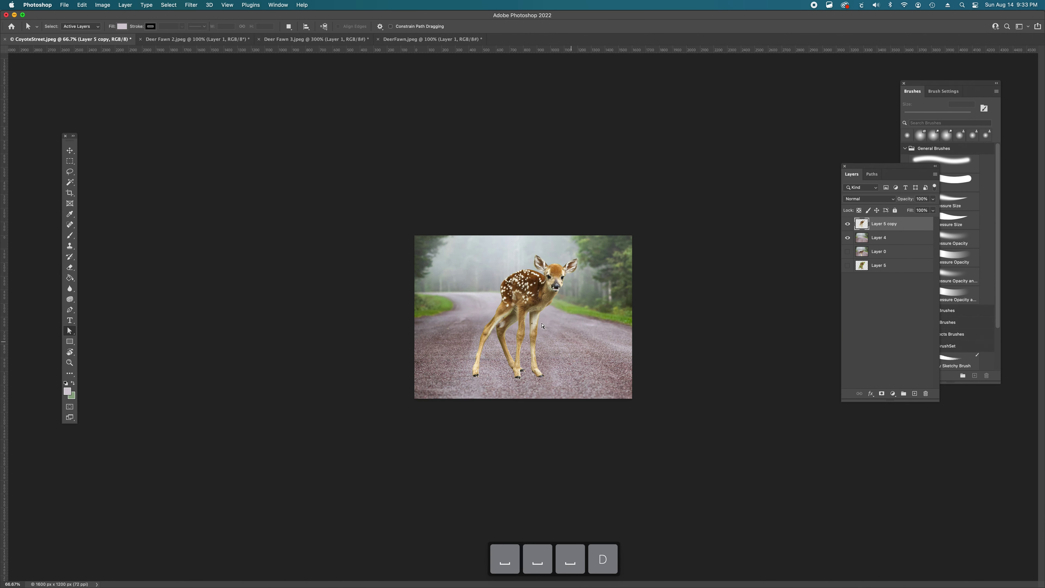
{"action": "left_click", "coordinate": [533, 314], "text": "super"}
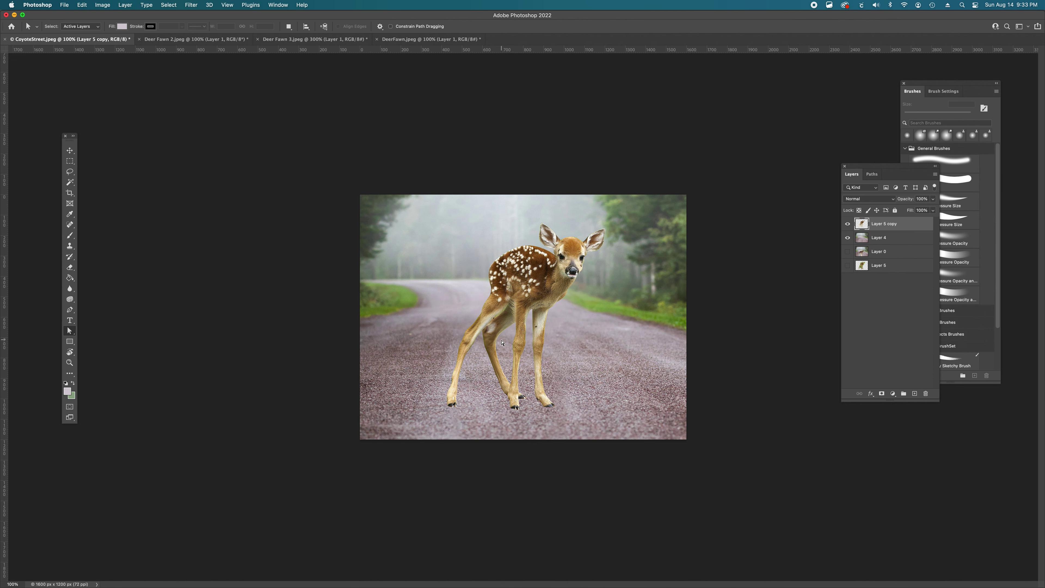
{"action": "left_click", "coordinate": [523, 319], "text": "super"}
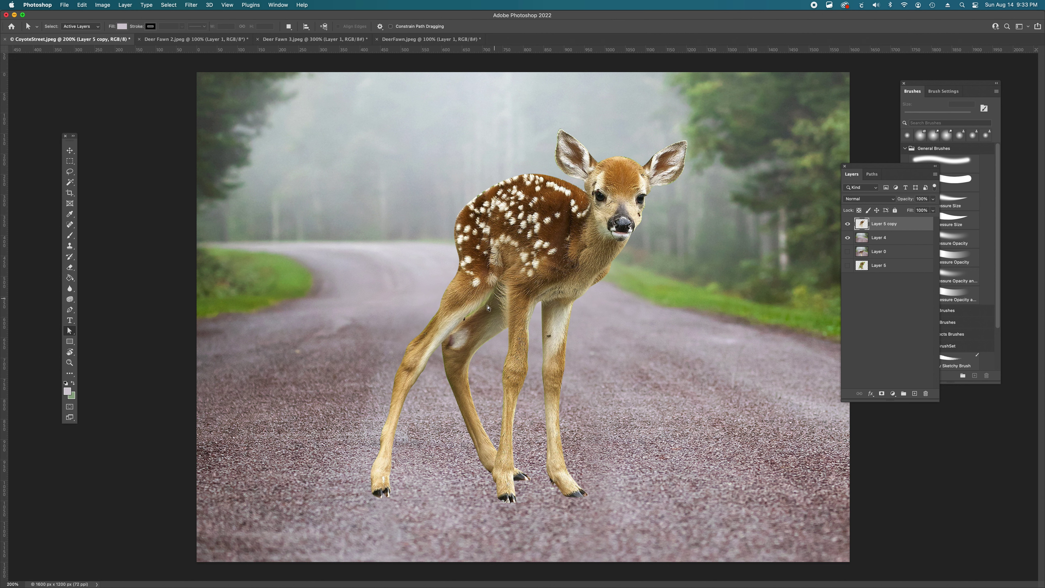
Show the original Layer 5 on top for comparison, return it hidden to the bottom, and reselect Layer 5 copy.
{"action": "left_click", "coordinate": [847, 265]}
{"action": "left_click_drag", "start_coordinate": [884, 267], "coordinate": [883, 224]}
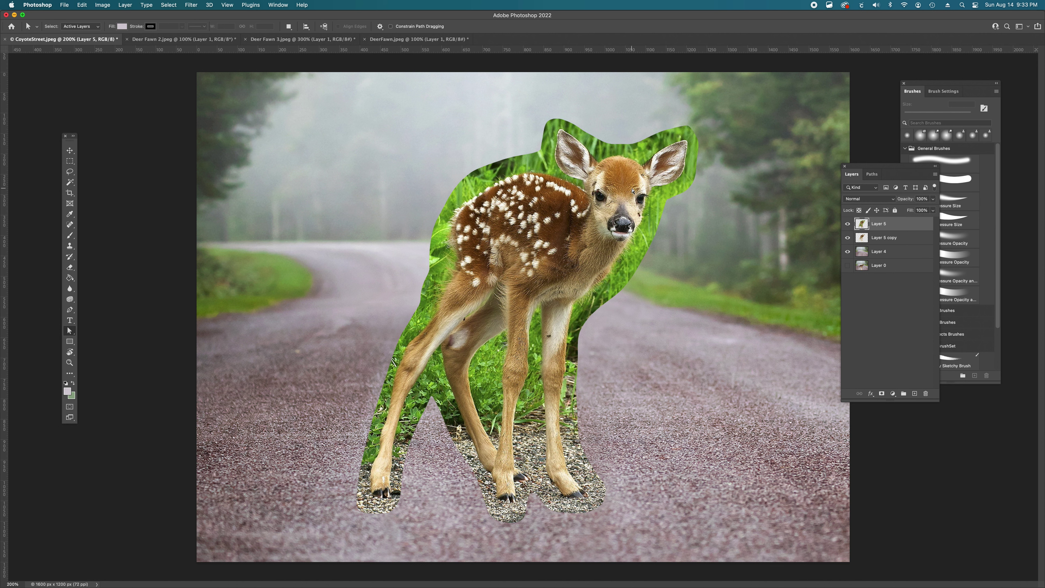
{"action": "left_click", "coordinate": [847, 224]}
{"action": "left_click_drag", "start_coordinate": [893, 224], "coordinate": [893, 280]}
{"action": "left_click", "coordinate": [892, 226]}
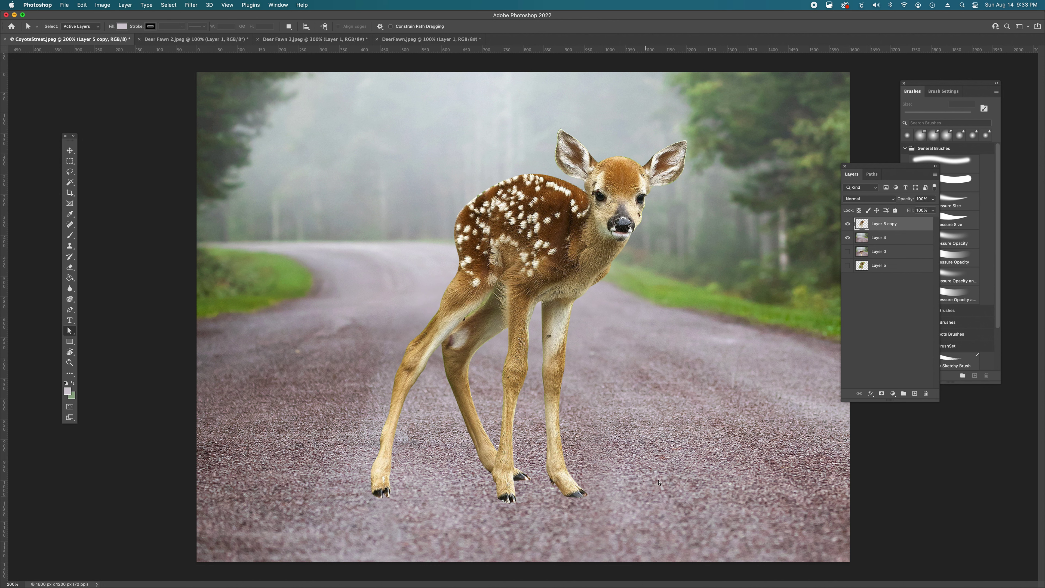
Start a Color Balance adjustment on Layer 5 copy and shift the highlights toward magenta and slightly toward blue.
{"action": "left_click", "coordinate": [104, 5]}
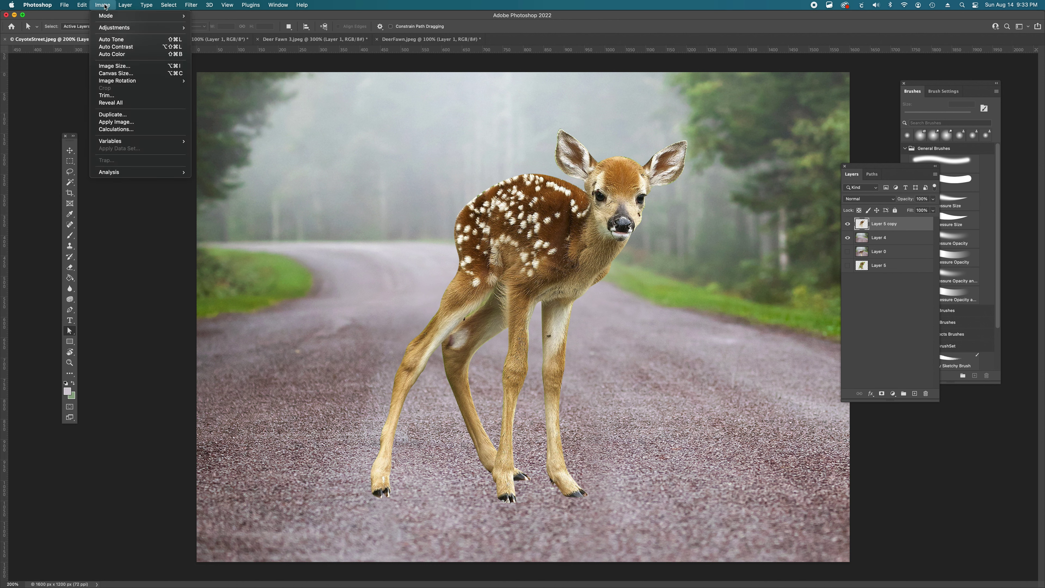
{"action": "mouse_move", "coordinate": [114, 30]}
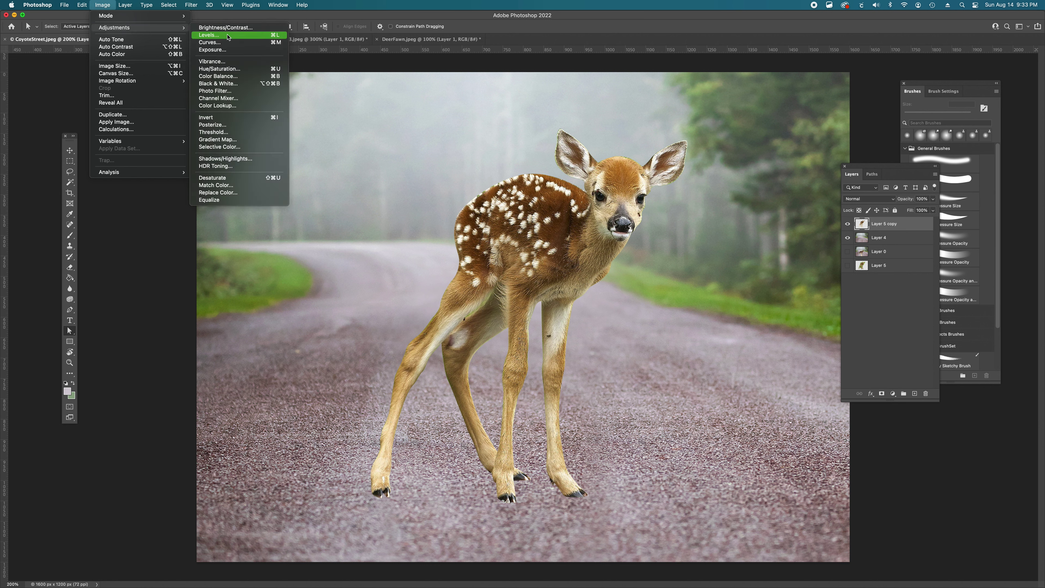
{"action": "left_click", "coordinate": [226, 76]}
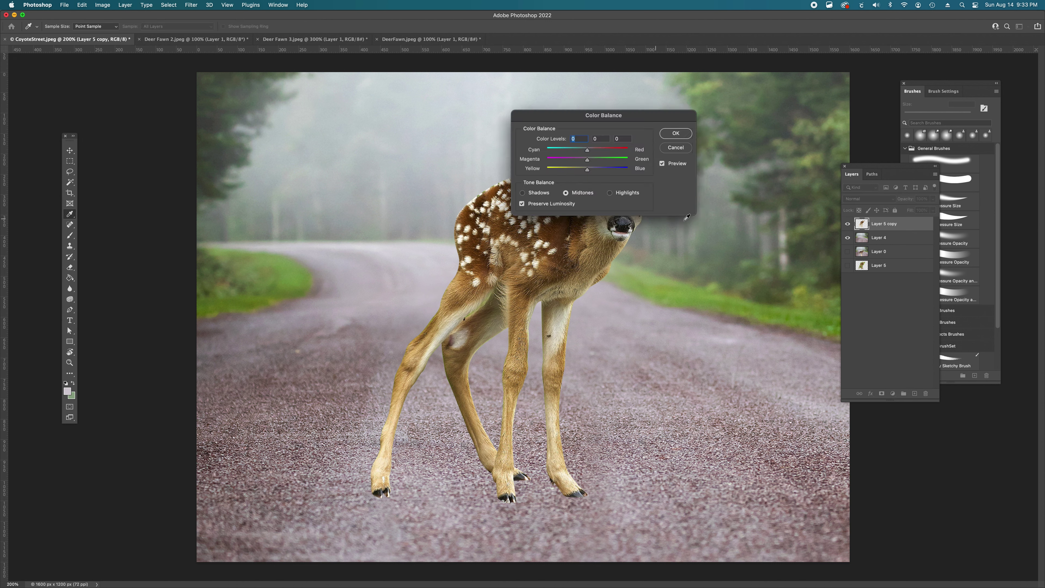
{"action": "left_click_drag", "start_coordinate": [646, 119], "coordinate": [773, 266]}
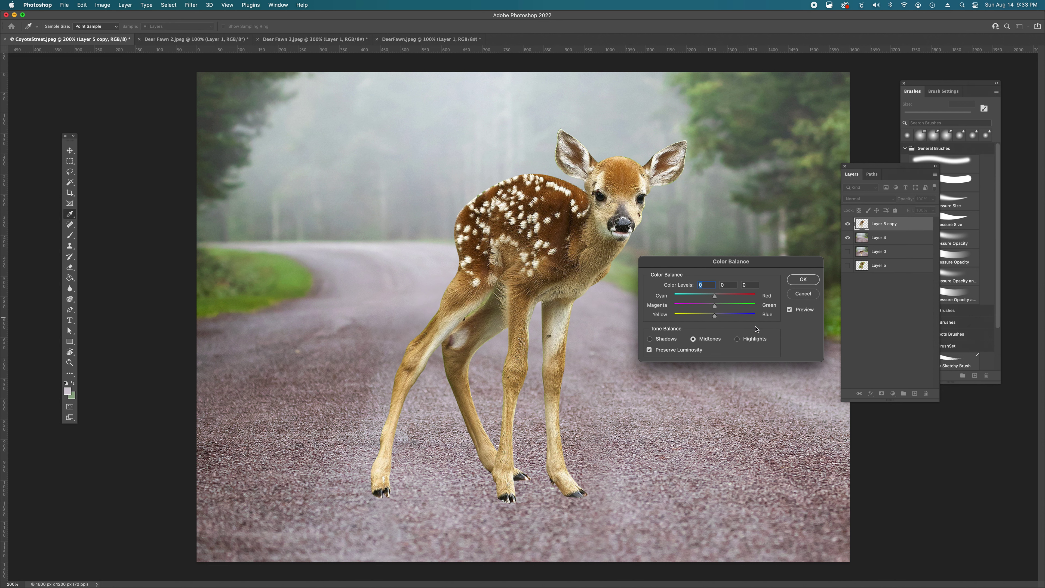
{"action": "left_click", "coordinate": [737, 340]}
{"action": "left_click_drag", "start_coordinate": [715, 306], "coordinate": [707, 298]}
{"action": "left_click_drag", "start_coordinate": [714, 316], "coordinate": [717, 317]}
Shift the midtones of Layer 5 copy toward magenta and blue in Color Balance.
{"action": "left_click", "coordinate": [701, 340]}
{"action": "left_click_drag", "start_coordinate": [714, 305], "coordinate": [709, 308]}
{"action": "left_click_drag", "start_coordinate": [714, 314], "coordinate": [720, 316]}
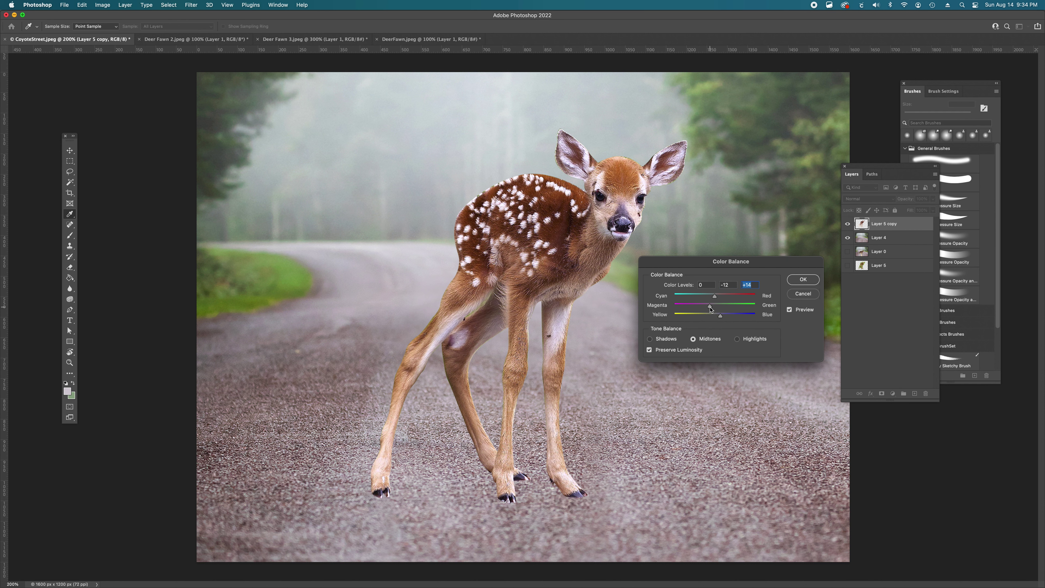
{"action": "left_click_drag", "start_coordinate": [708, 309], "coordinate": [720, 318]}
{"action": "left_click_drag", "start_coordinate": [710, 298], "coordinate": [708, 299]}
Set the shadows' cyan-red level to -11, compare with the preview off and on, and apply the Color Balance adjustment.
{"action": "left_click", "coordinate": [650, 339]}
{"action": "left_click_drag", "start_coordinate": [719, 316], "coordinate": [710, 296]}
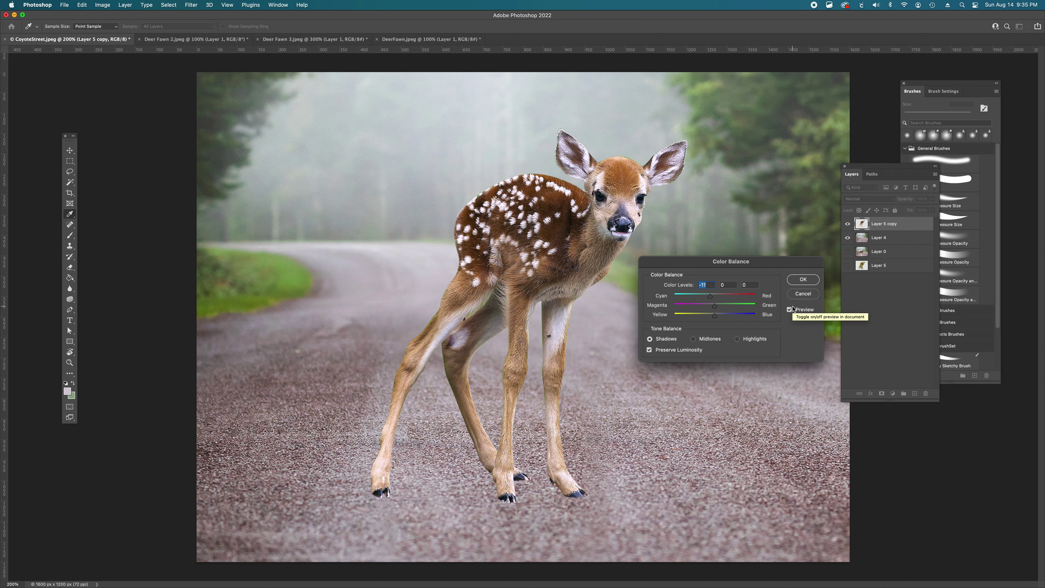
{"action": "left_click", "coordinate": [789, 309]}
{"action": "left_click", "coordinate": [789, 310]}
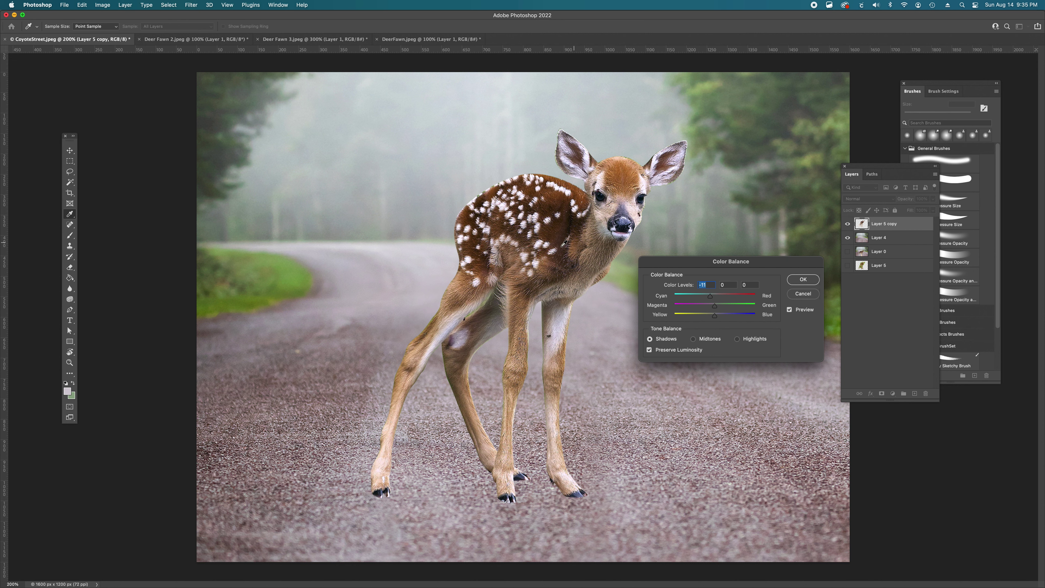
{"action": "left_click", "coordinate": [790, 311]}
{"action": "left_click", "coordinate": [790, 311]}
{"action": "left_click", "coordinate": [789, 311]}
{"action": "left_click", "coordinate": [789, 311]}
{"action": "left_click", "coordinate": [803, 279]}
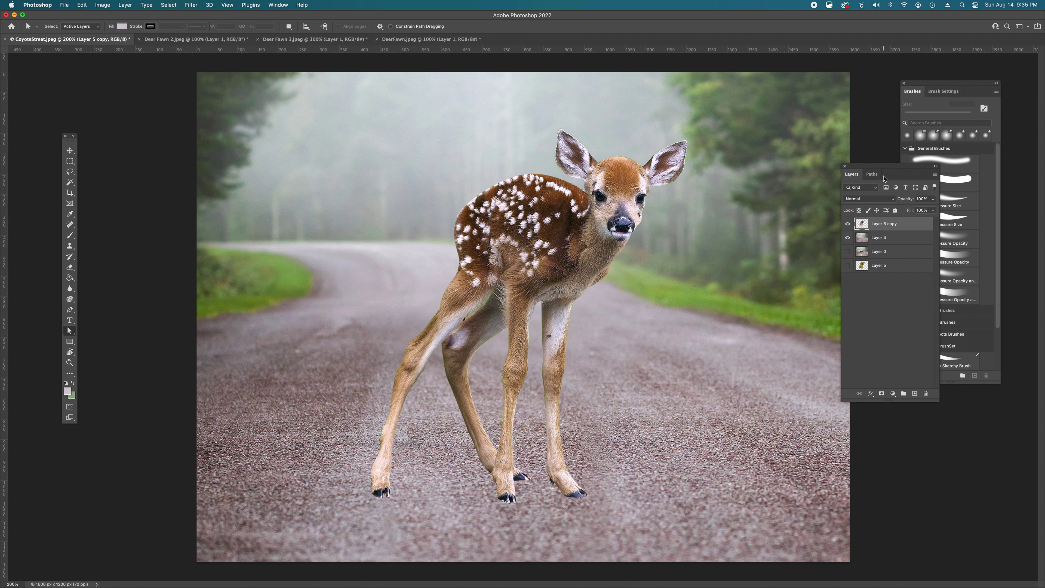
Load the Work Path around the fawn as a selection and deselect the path itself.
{"action": "left_click", "coordinate": [875, 176]}
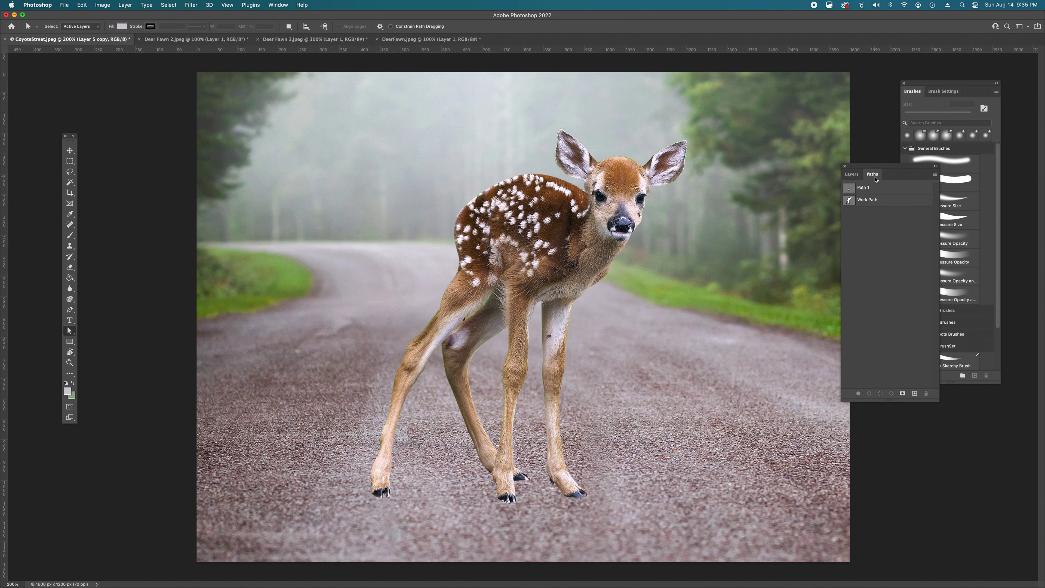
{"action": "left_click", "coordinate": [871, 200]}
{"action": "left_click", "coordinate": [879, 393]}
{"action": "left_click", "coordinate": [878, 201]}
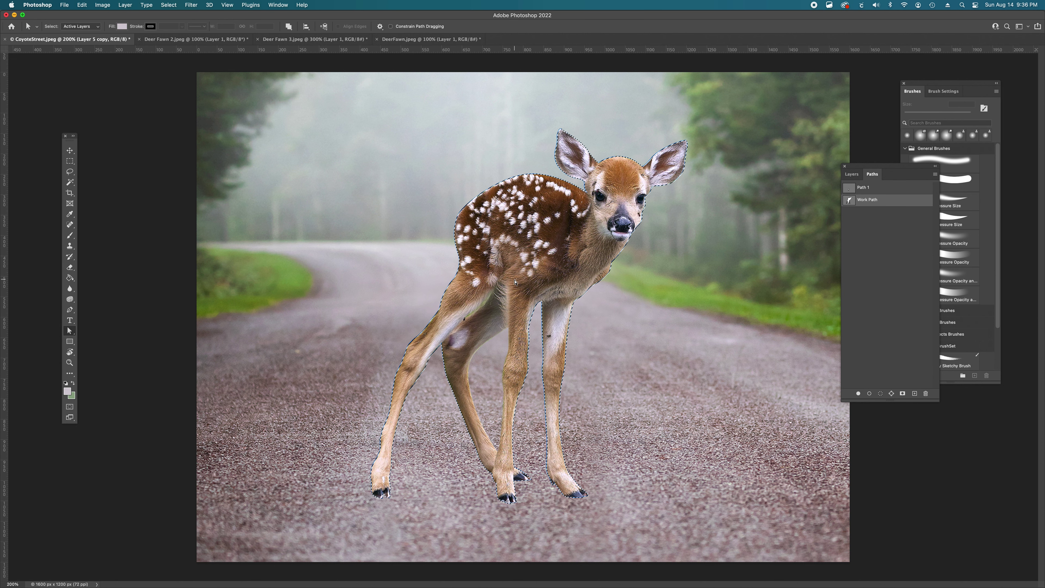
{"action": "left_click", "coordinate": [876, 259]}
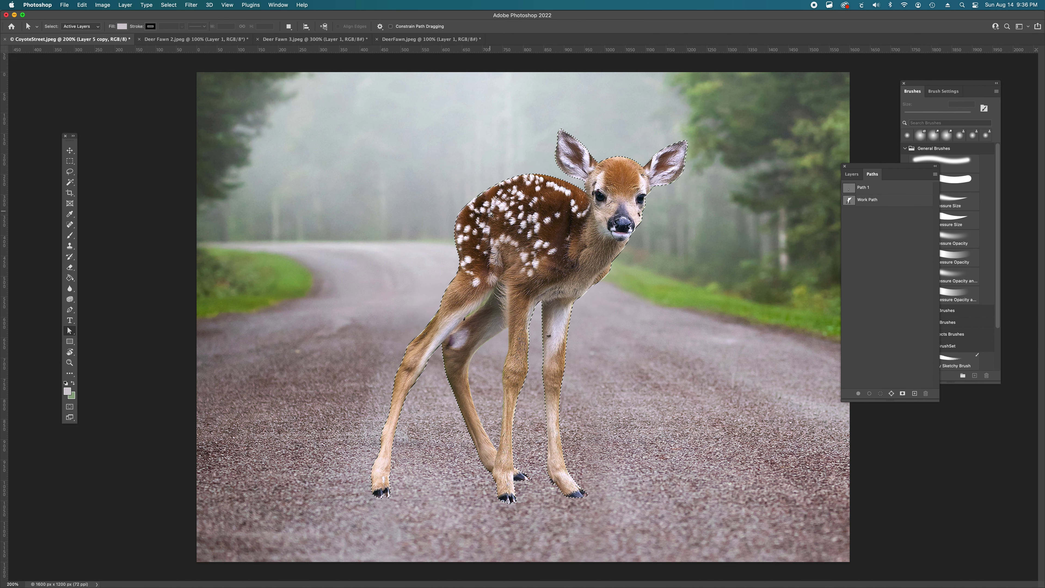
Contract the fawn selection by 3 pixels.
{"action": "left_click", "coordinate": [500, 234], "text": "super"}
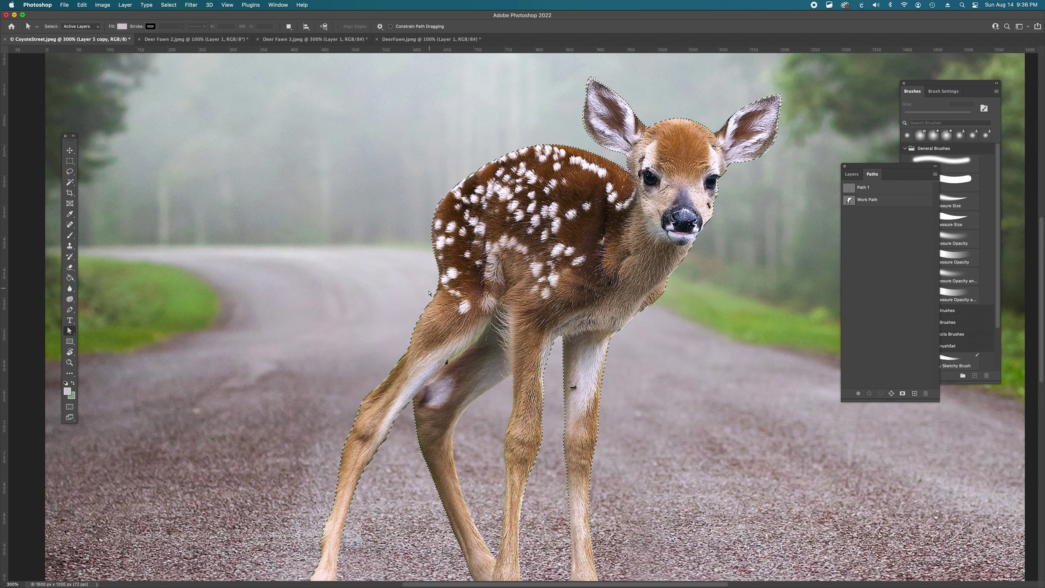
{"action": "left_click", "coordinate": [174, 6]}
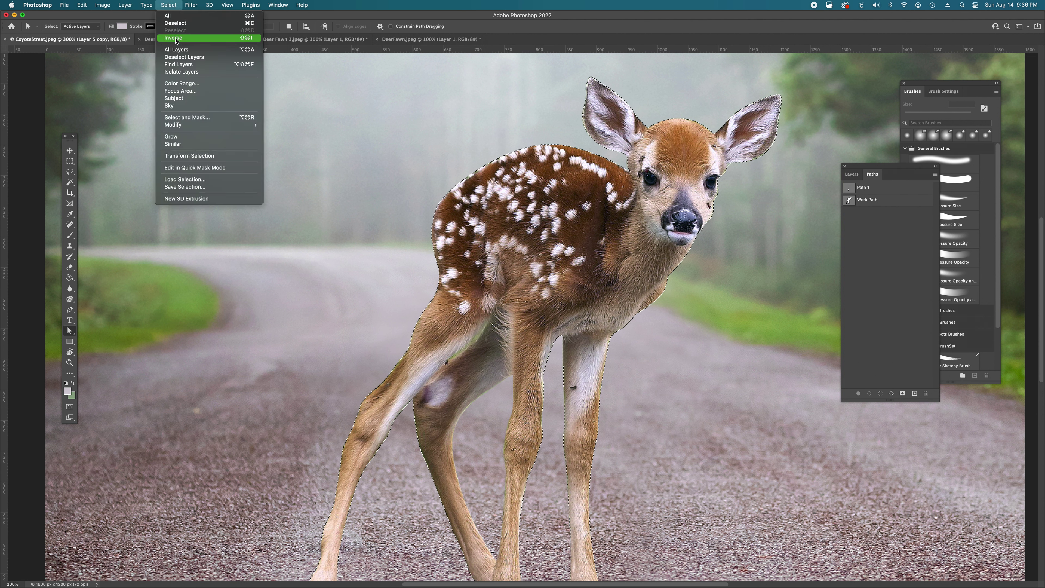
{"action": "mouse_move", "coordinate": [184, 127]}
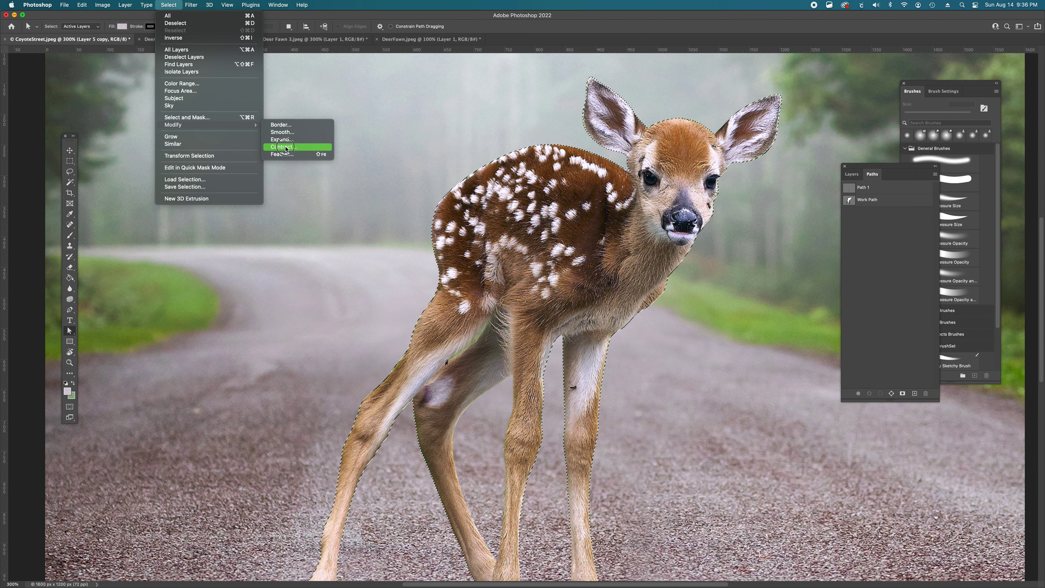
{"action": "left_click", "coordinate": [285, 148]}
{"action": "left_click_drag", "start_coordinate": [720, 192], "coordinate": [359, 174]}
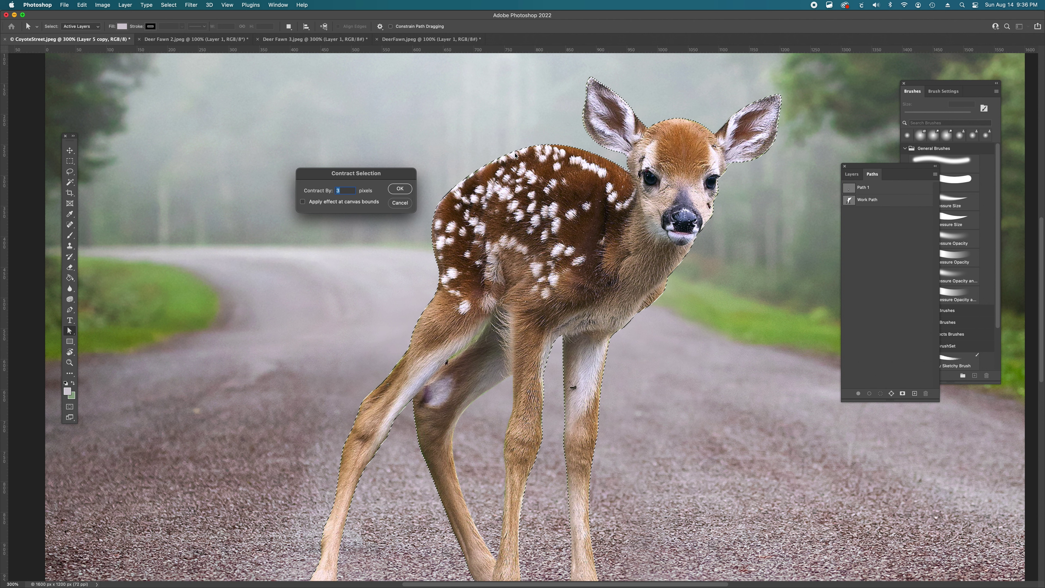
{"action": "key", "text": "Return"}
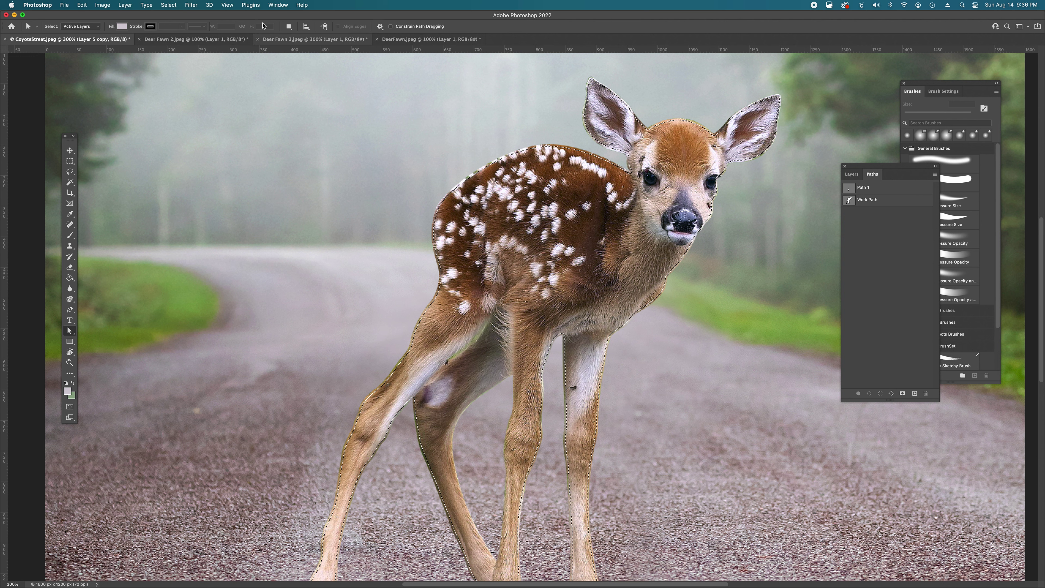
Feather the contracted fawn selection with a radius of 1 pixel.
{"action": "left_click", "coordinate": [190, 6]}
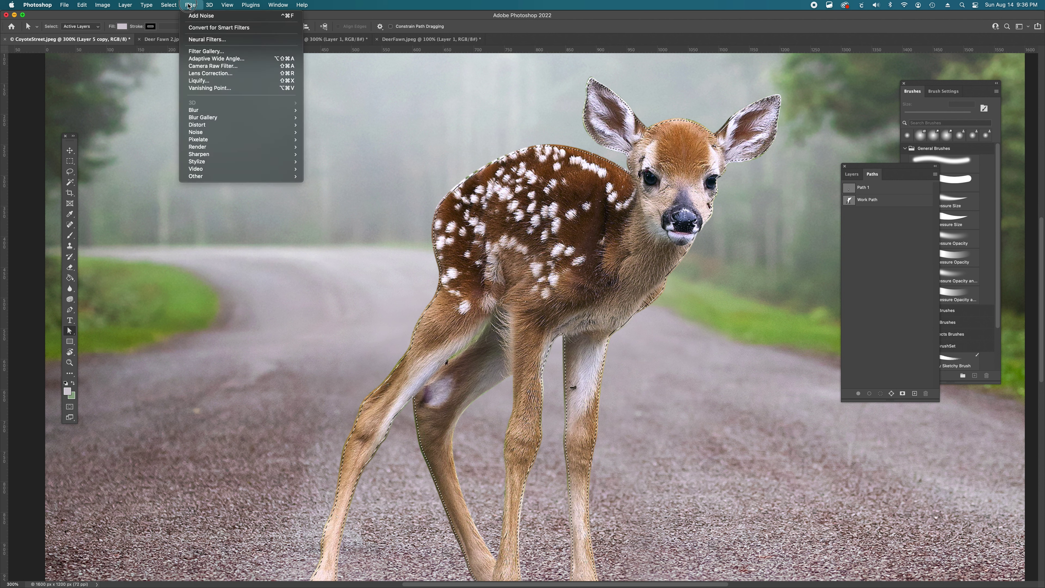
{"action": "left_click", "coordinate": [190, 5]}
{"action": "left_click", "coordinate": [169, 5]}
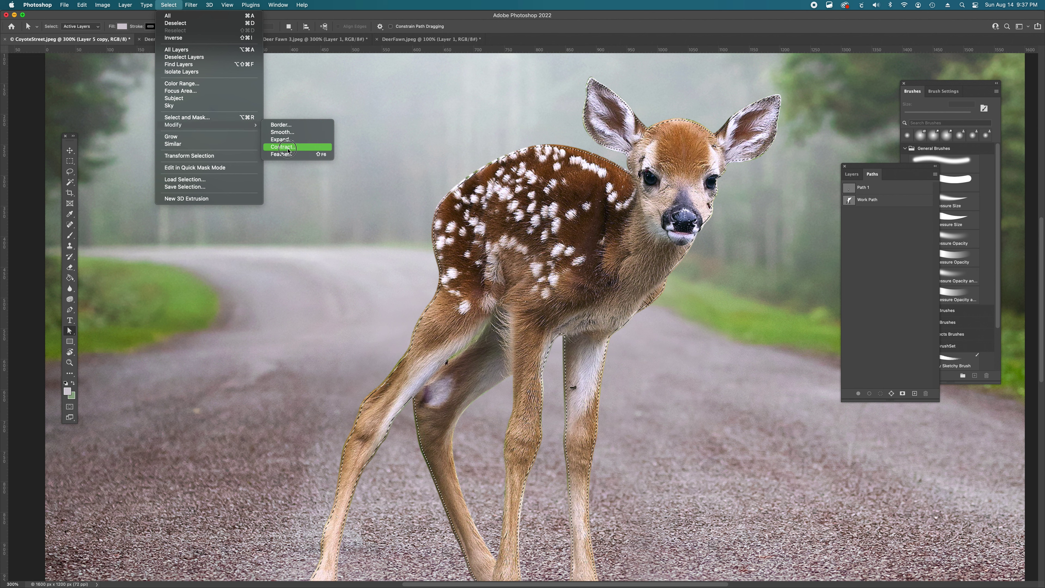
{"action": "left_click", "coordinate": [282, 154]}
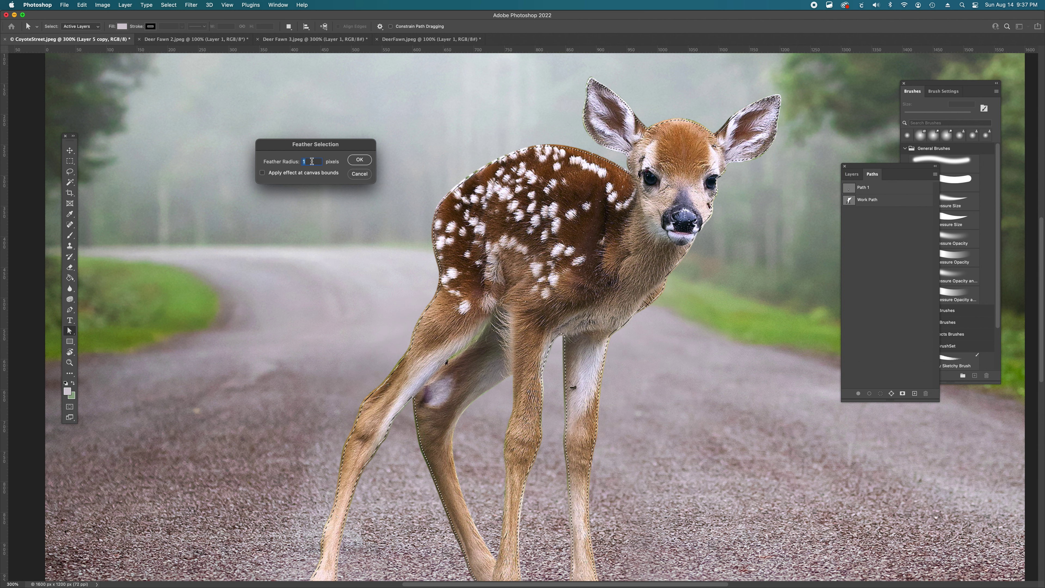
{"action": "left_click", "coordinate": [359, 160]}
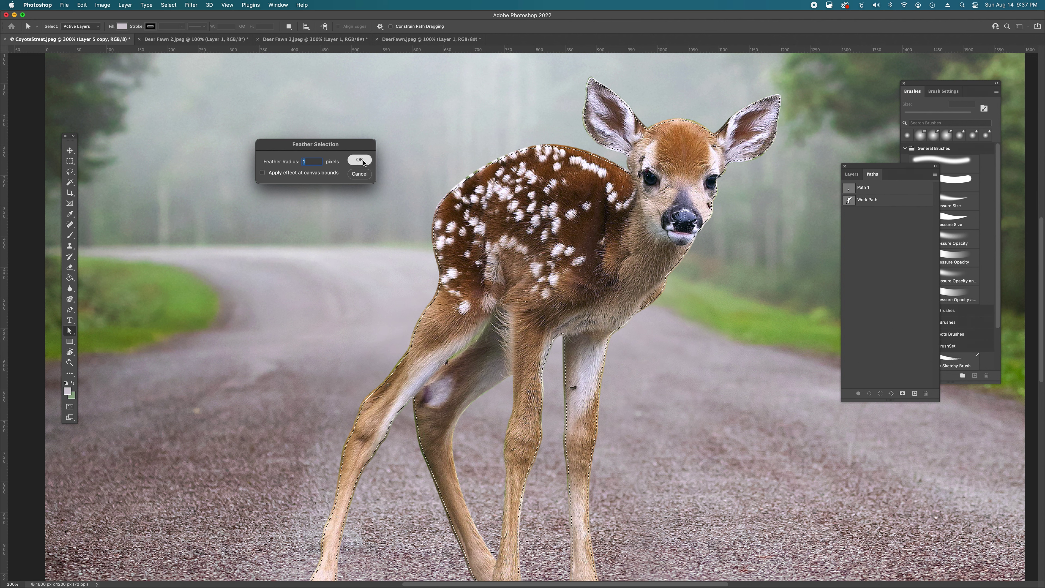
Test an Eraser stroke on the fawn's back in Layer 5 copy, undo it, and invert the selection.
{"action": "left_click", "coordinate": [850, 175]}
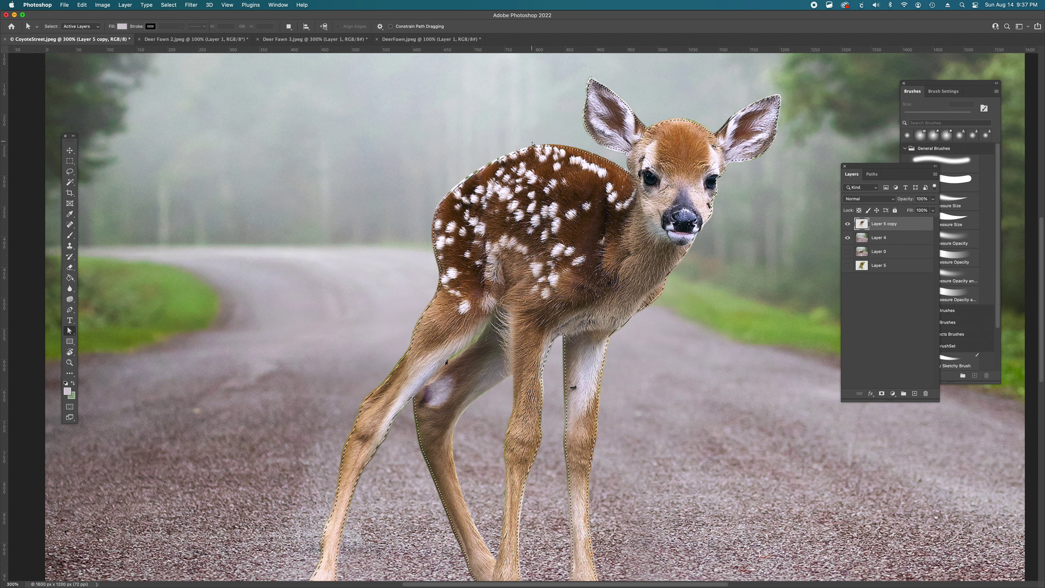
{"action": "key", "text": "e"}
{"action": "scroll", "coordinate": [519, 150], "scroll_direction": "up", "scroll_amount": 3}
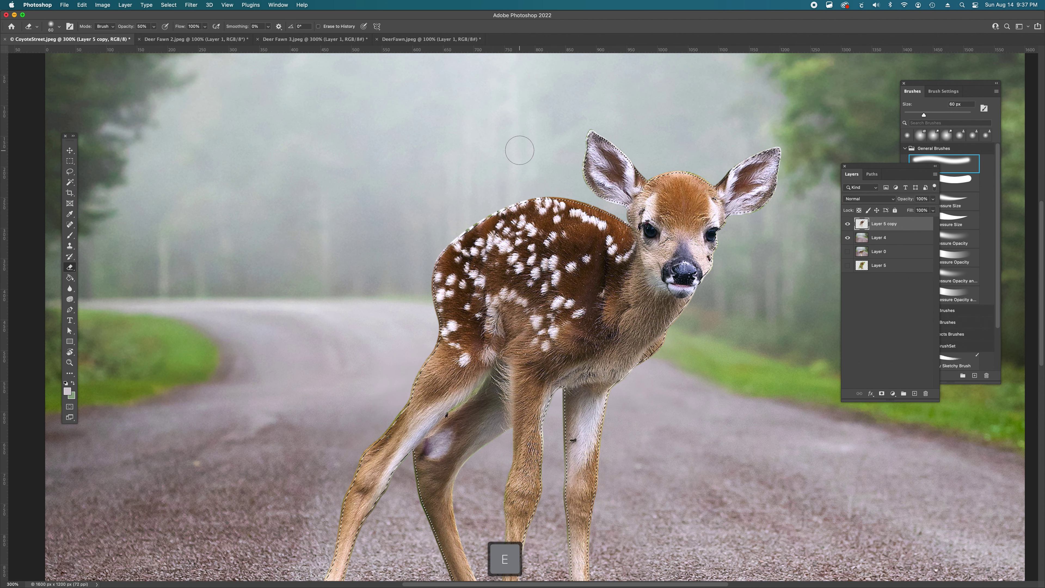
{"action": "scroll", "coordinate": [519, 150], "scroll_direction": "up", "scroll_amount": 6}
{"action": "scroll", "coordinate": [519, 150], "scroll_direction": "down", "scroll_amount": 3}
{"action": "mouse_move", "coordinate": [498, 302]}
{"action": "left_mouse_down"}
{"action": "mouse_move", "coordinate": [504, 276]}
{"action": "mouse_move", "coordinate": [493, 273]}
{"action": "left_mouse_up"}
{"action": "key", "text": "super+z"}
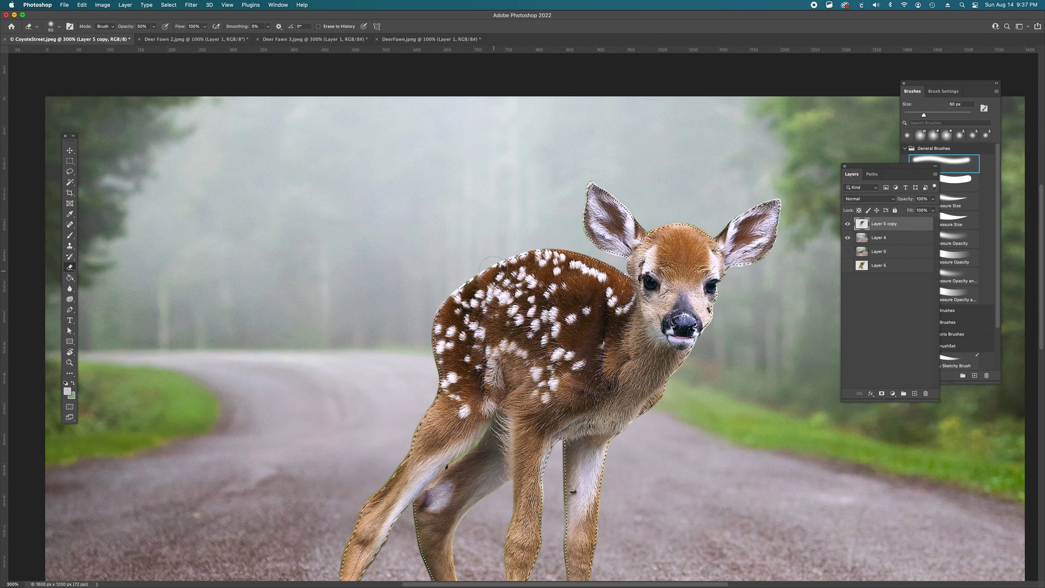
{"action": "key", "text": "super+shift+i"}
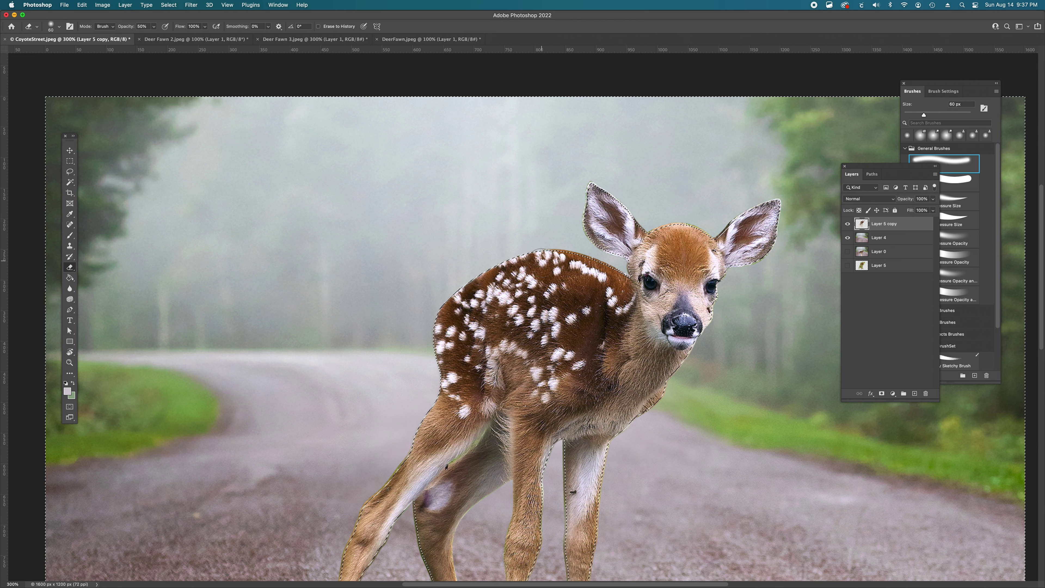
Clear the selection temporarily to examine the fawn's back and head edges up close, and restore it.
{"action": "key", "text": "super+d"}
{"action": "key", "text": "space"}
{"action": "left_click", "coordinate": [499, 318], "text": "super"}
{"action": "left_click", "coordinate": [499, 318], "text": "super"}
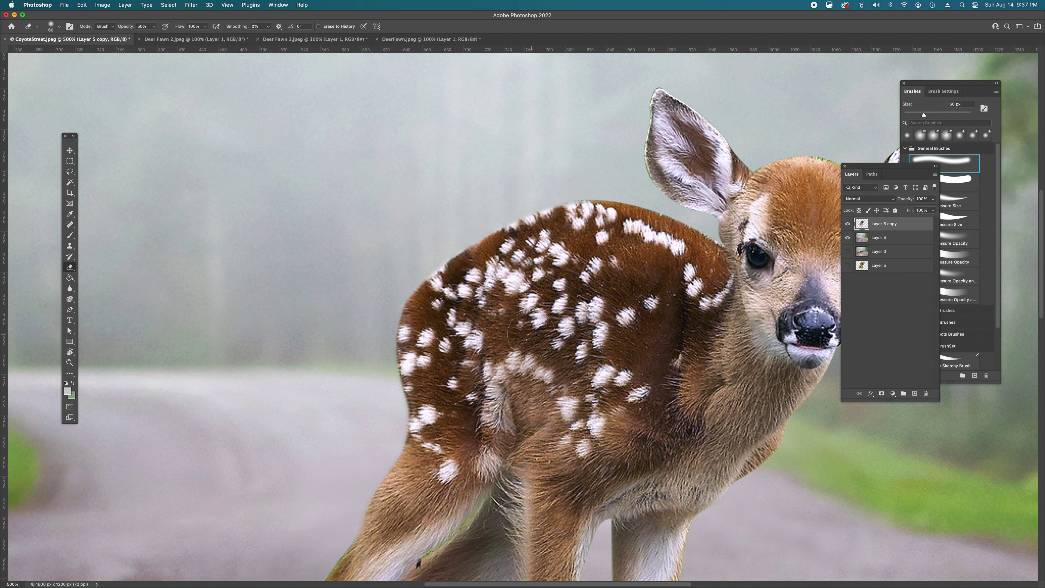
{"action": "key", "text": "super+z"}
{"action": "scroll", "coordinate": [530, 297], "scroll_direction": "right", "scroll_amount": 10}
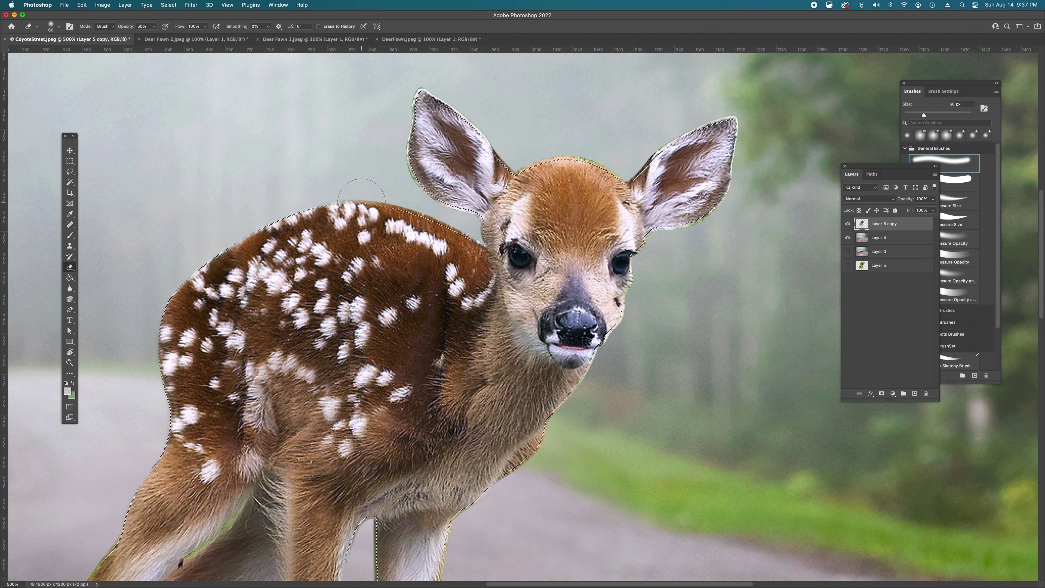
Reduce the Eraser size to 30 px for the fawn's outline and clear the selection.
{"action": "key", "text": "bracketleft"}
{"action": "key", "text": "bracketleft"}
{"action": "key", "text": "bracketleft"}
{"action": "key", "text": "bracketleft"}
{"action": "key", "text": "bracketleft"}
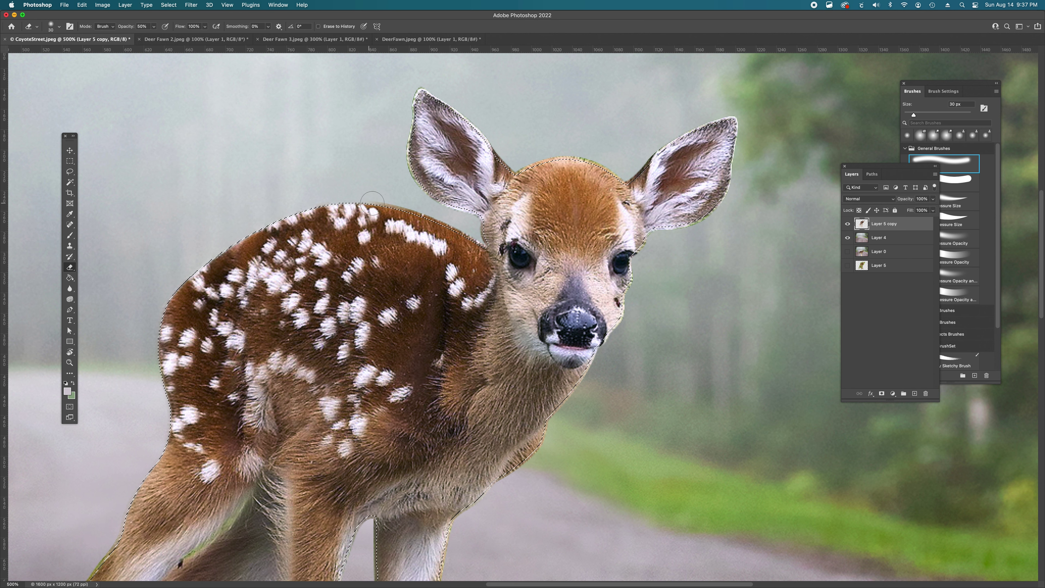
{"action": "scroll", "coordinate": [552, 496], "scroll_direction": "down", "scroll_amount": 5}
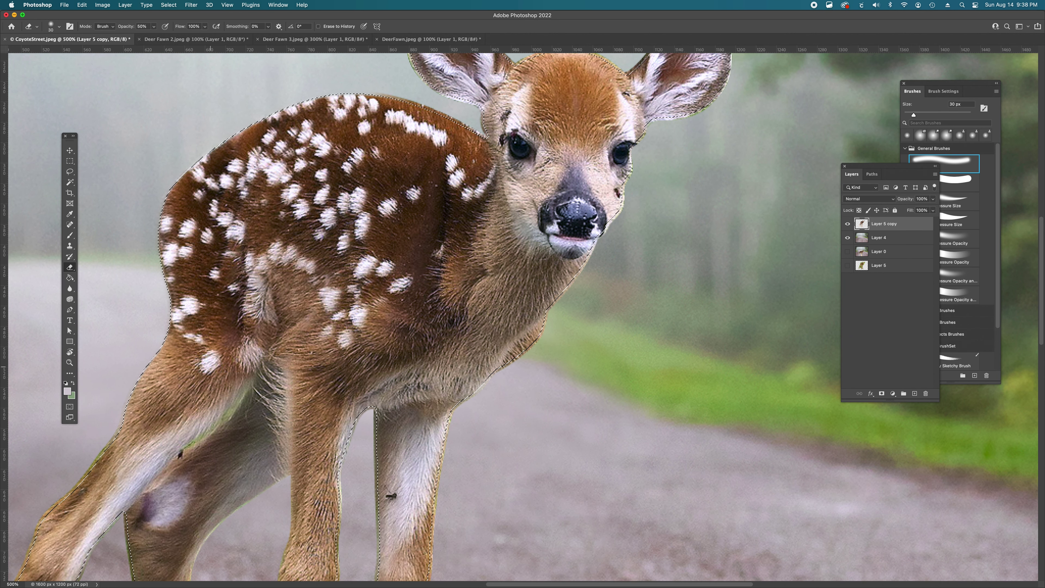
{"action": "scroll", "coordinate": [547, 338], "scroll_direction": "left", "scroll_amount": 5}
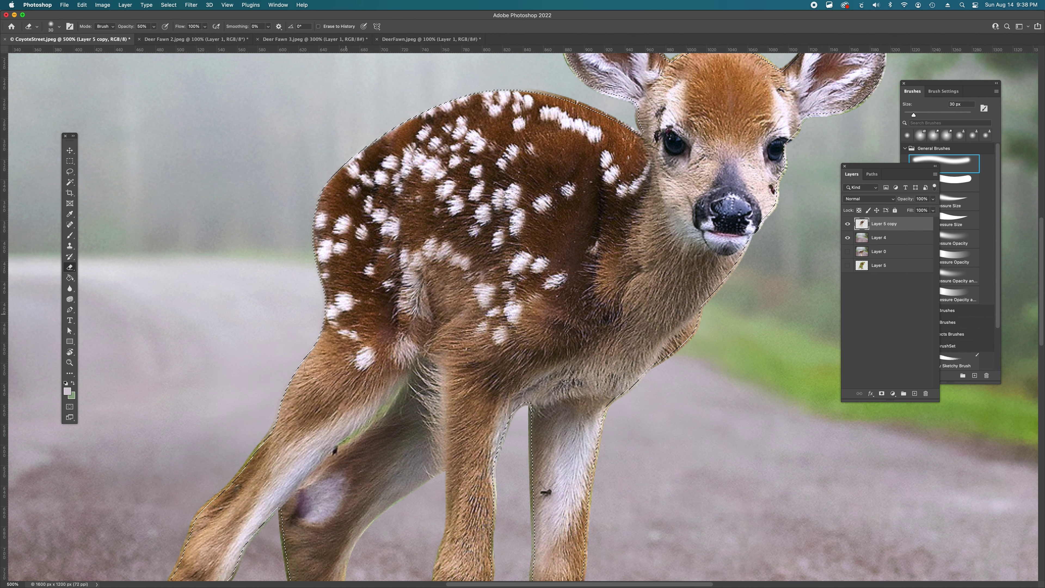
{"action": "scroll", "coordinate": [273, 369], "scroll_direction": "up", "scroll_amount": 5}
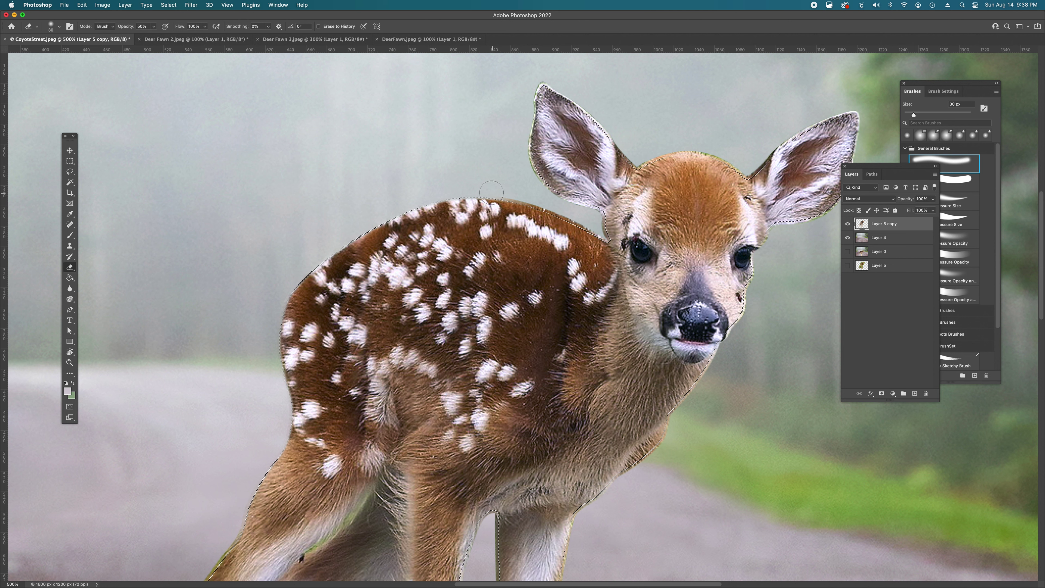
{"action": "key", "text": "super+d"}
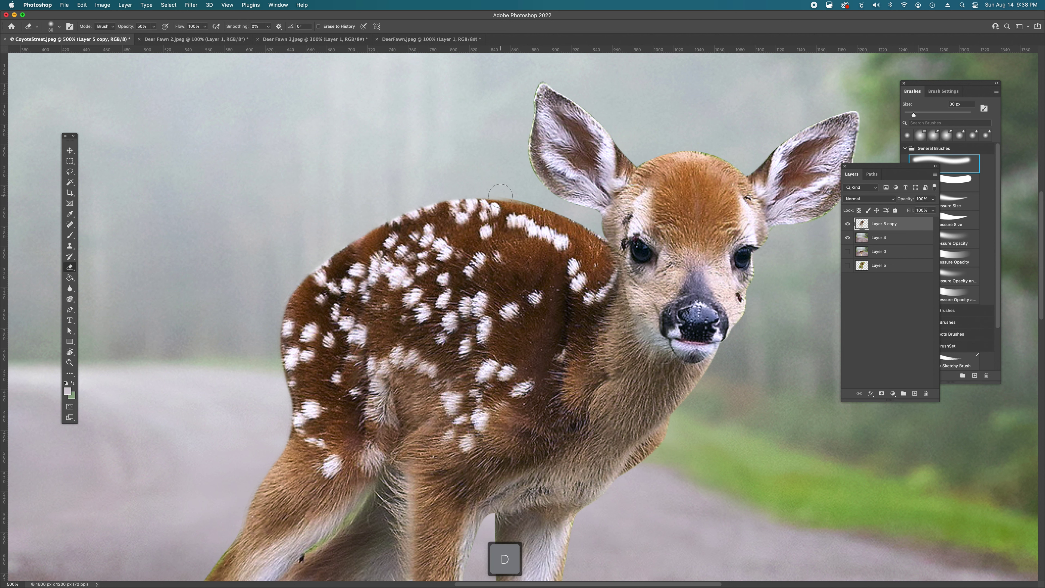
Reduce the Eraser size to 7 px and check the remaining fringe along the fawn's back and hind legs.
{"action": "key", "text": "bracketleft"}
{"action": "key", "text": "bracketleft"}
{"action": "key", "text": "bracketleft"}
{"action": "key", "text": "bracketleft"}
{"action": "key", "text": "bracketleft"}
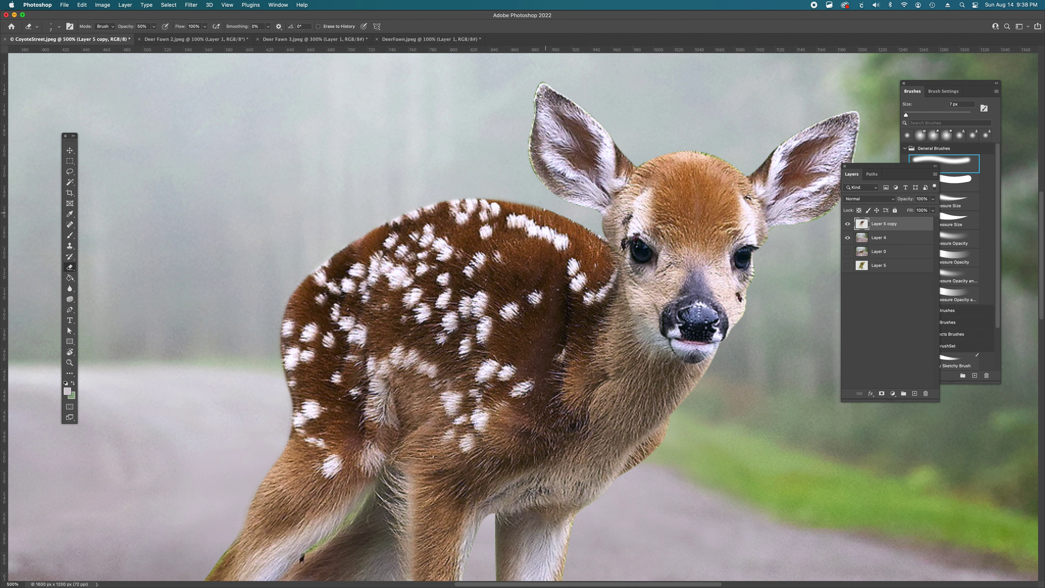
{"action": "scroll", "coordinate": [522, 317], "scroll_direction": "down", "scroll_amount": 5}
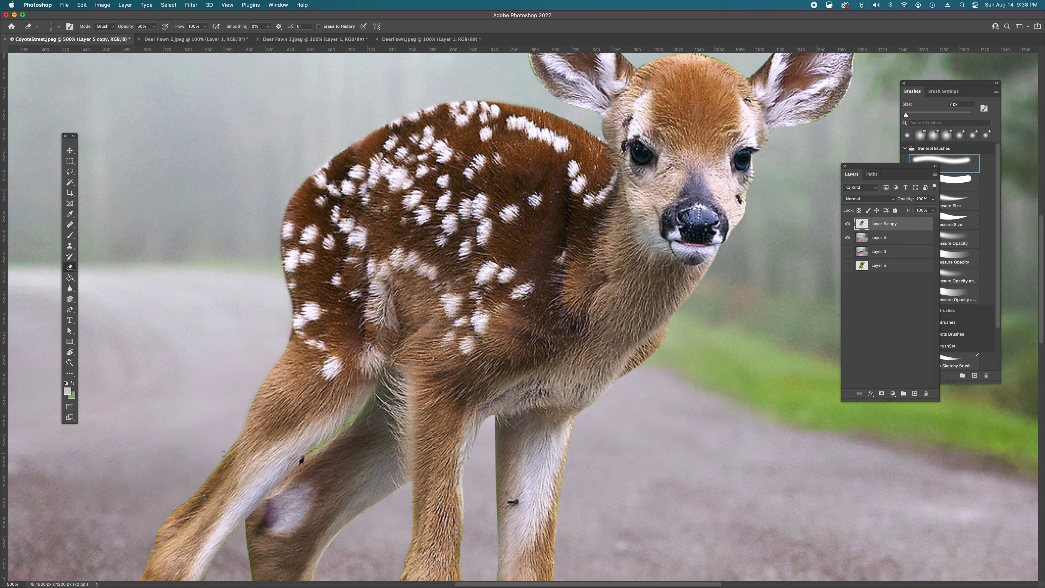
{"action": "scroll", "coordinate": [422, 279], "scroll_direction": "up", "scroll_amount": 5}
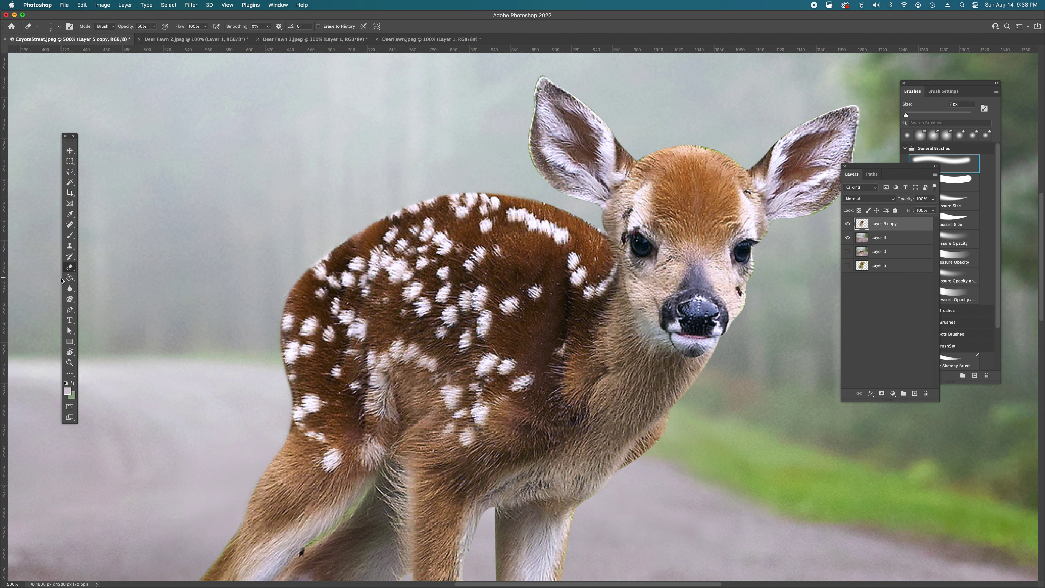
Switch to the Smudge tool with a 2 px brush and set its strength to 41%.
{"action": "left_click", "coordinate": [70, 288]}
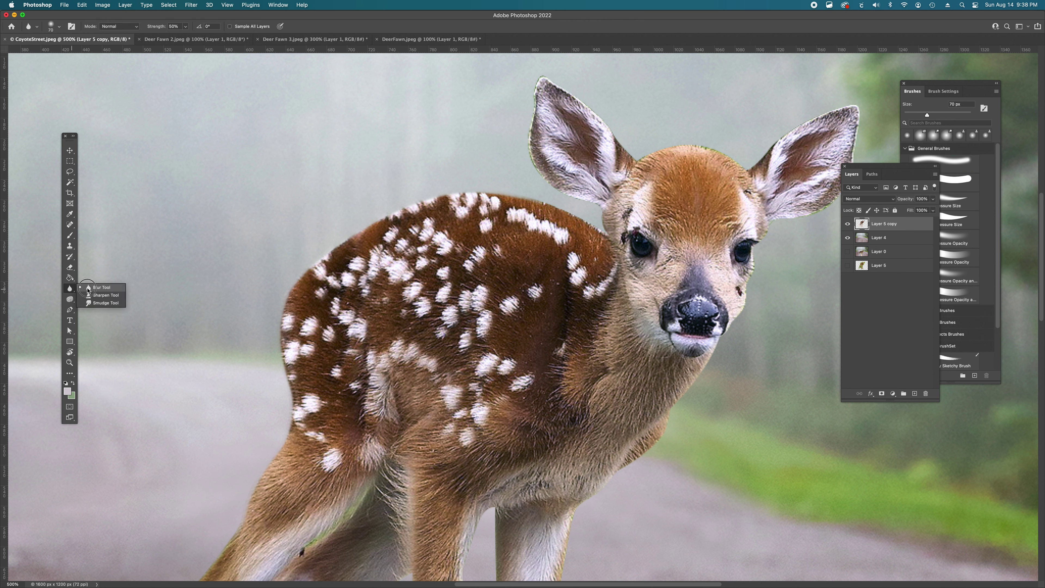
{"action": "left_click", "coordinate": [103, 303]}
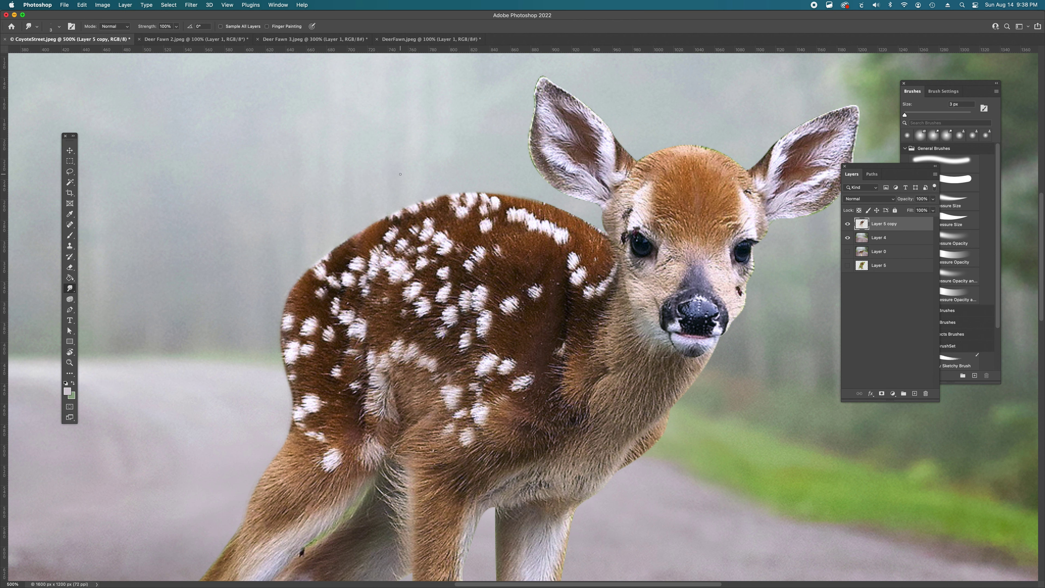
{"action": "key", "text": "bracketleft"}
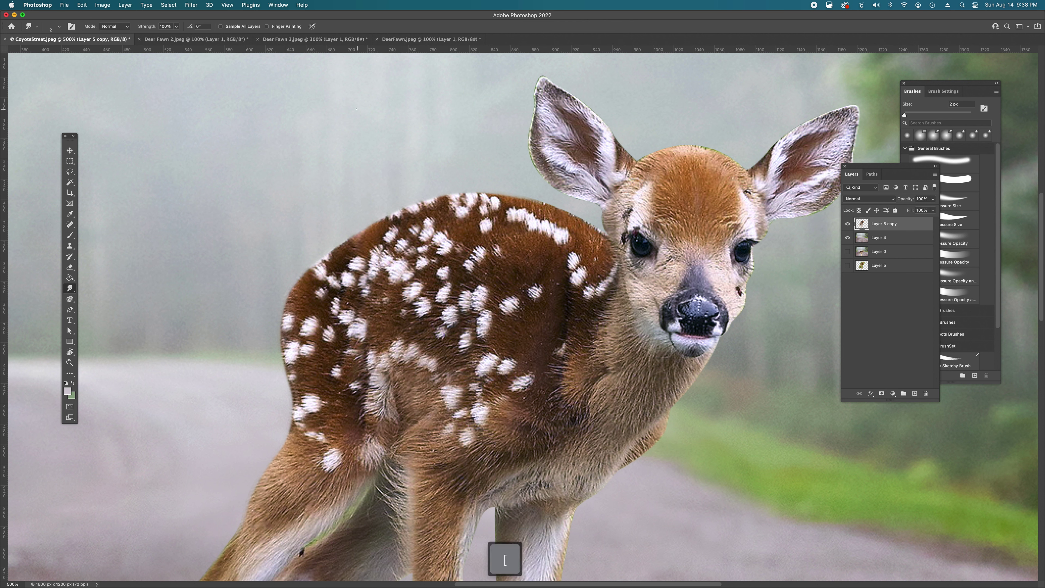
{"action": "left_click", "coordinate": [176, 27]}
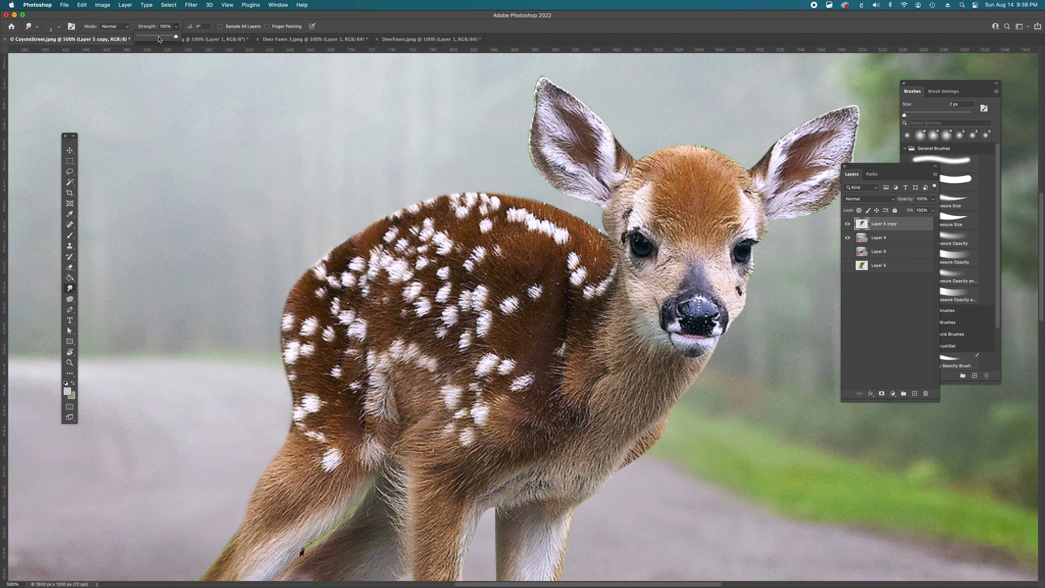
{"action": "left_click_drag", "start_coordinate": [160, 37], "coordinate": [155, 36]}
{"action": "left_click", "coordinate": [425, 218]}
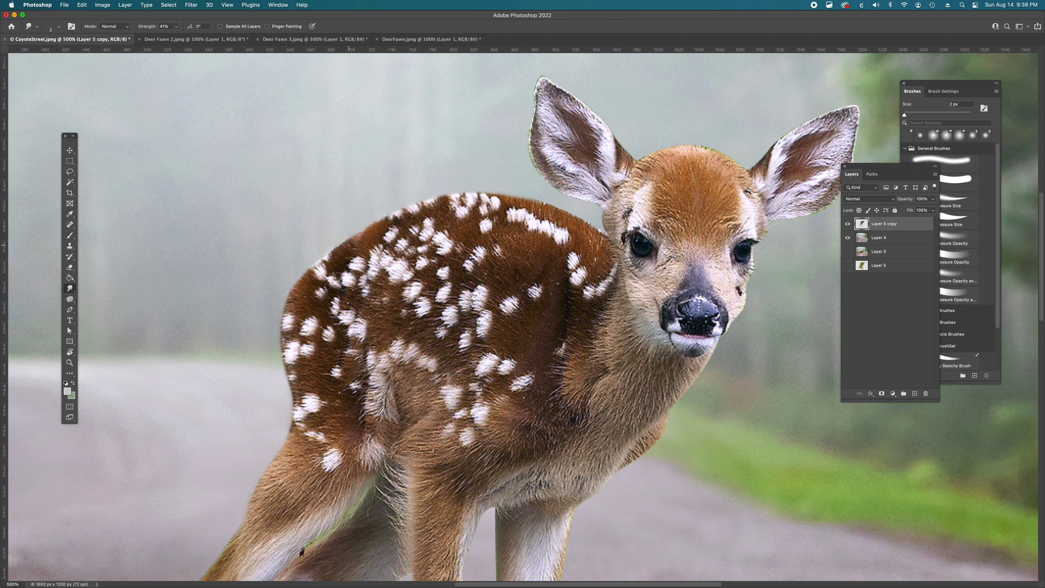
Try smudging hairs out along the fawn's back at strengths up to 89% and undo the strokes.
{"action": "left_click", "coordinate": [176, 26]}
{"action": "left_click_drag", "start_coordinate": [188, 37], "coordinate": [184, 37]}
{"action": "left_click", "coordinate": [376, 226]}
{"action": "left_click_drag", "start_coordinate": [348, 245], "coordinate": [338, 240]}
{"action": "left_click_drag", "start_coordinate": [177, 26], "coordinate": [185, 36]}
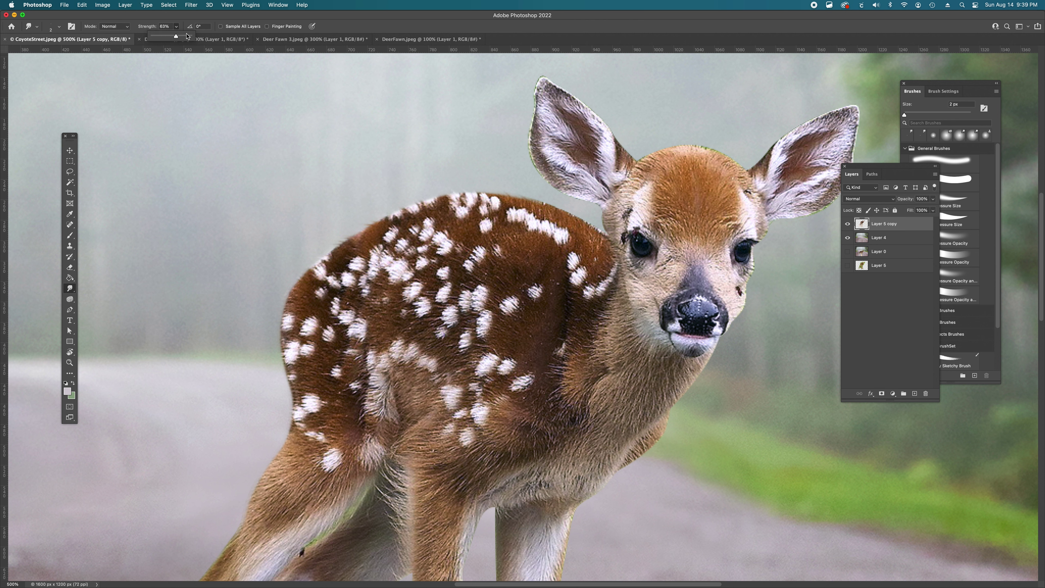
{"action": "mouse_move", "coordinate": [537, 204]}
{"action": "left_mouse_down"}
{"action": "mouse_move", "coordinate": [504, 184]}
{"action": "mouse_move", "coordinate": [483, 186]}
{"action": "left_mouse_up"}
{"action": "key", "text": "super+z"}
{"action": "key", "text": "super+z"}
{"action": "key", "text": "super+z"}
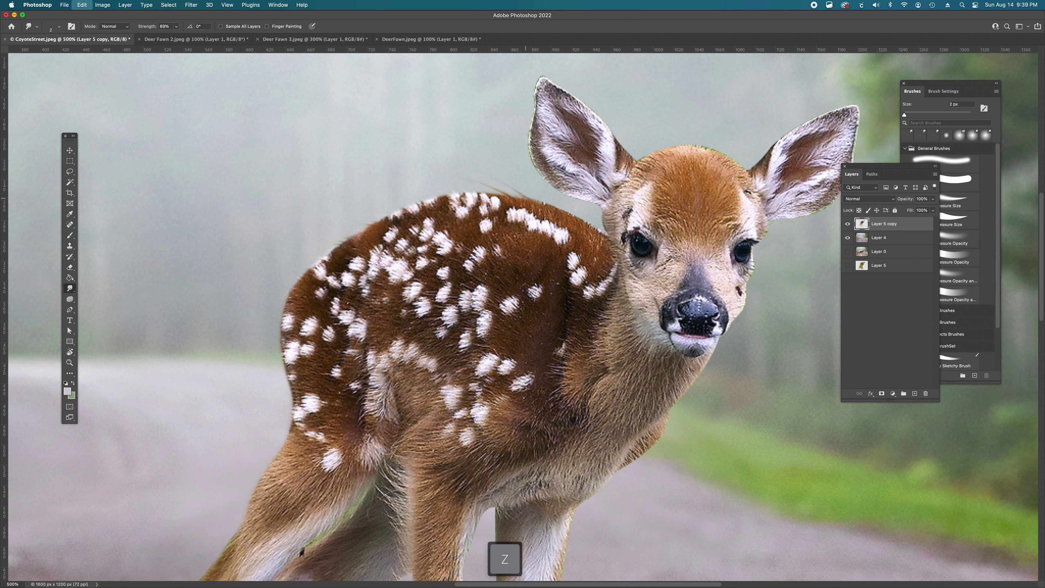
Smudge short hairs outward along the fawn's back, with the strength set to 67% and 73%.
{"action": "left_click", "coordinate": [176, 27]}
{"action": "left_click_drag", "start_coordinate": [176, 36], "coordinate": [168, 36]}
{"action": "left_click", "coordinate": [480, 175]}
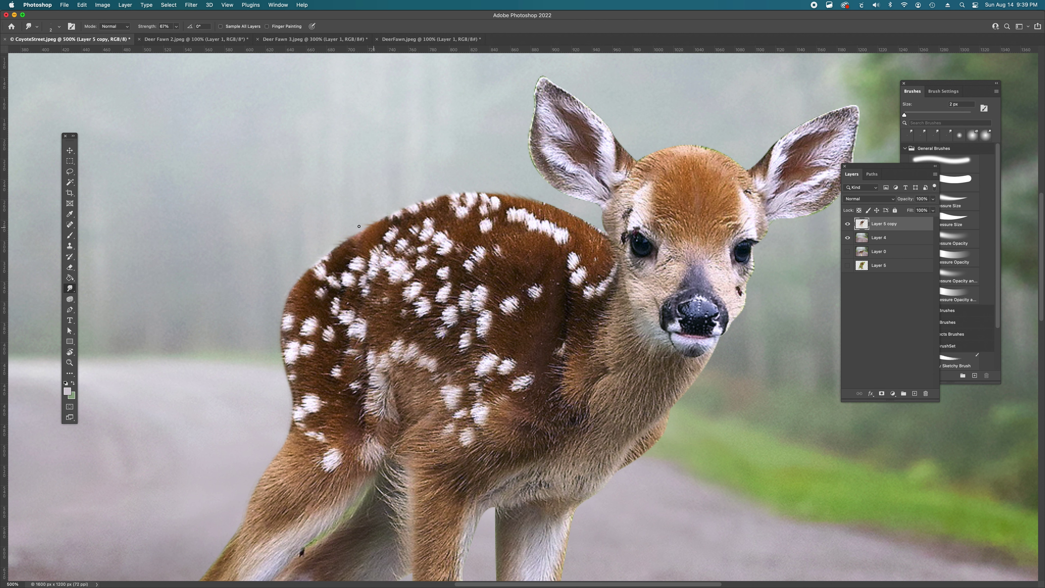
{"action": "left_click", "coordinate": [177, 27]}
{"action": "left_click_drag", "start_coordinate": [176, 36], "coordinate": [177, 35]}
{"action": "left_click", "coordinate": [356, 201]}
{"action": "key", "text": "super+z"}
{"action": "key", "text": "z"}
{"action": "key", "text": "z"}
{"action": "scroll", "coordinate": [522, 317], "scroll_direction": "down", "scroll_amount": 2}
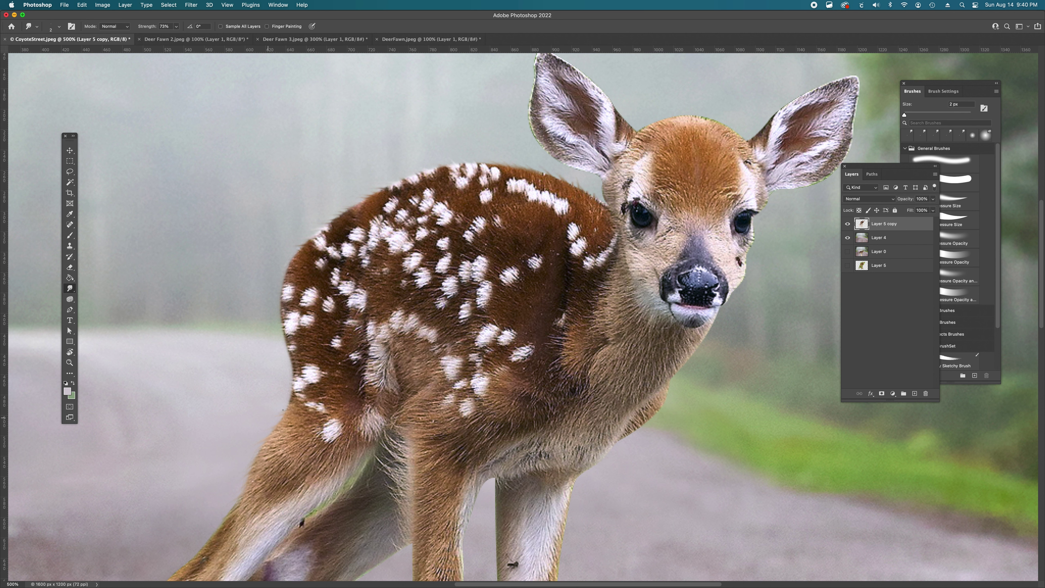
Reduce the Smudge brush to 1 px, set its strength to 80%, and pull fine hairs from the back toward the rump.
{"action": "key", "text": "bracketleft"}
{"action": "key", "text": "bracketleft"}
{"action": "key", "text": "bracketleft"}
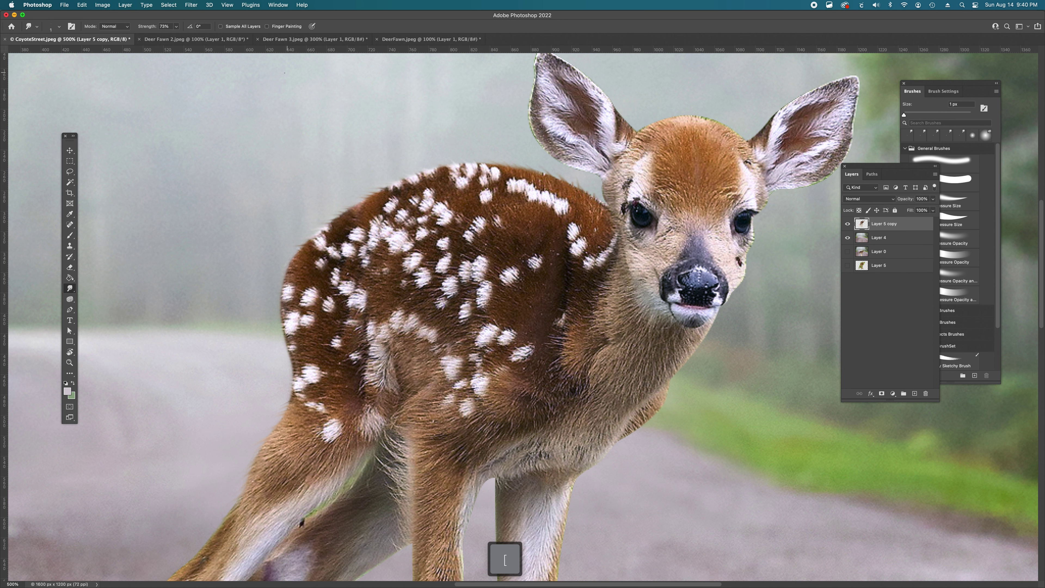
{"action": "left_click", "coordinate": [176, 25]}
{"action": "left_click_drag", "start_coordinate": [178, 34], "coordinate": [180, 35]}
{"action": "left_click", "coordinate": [552, 171]}
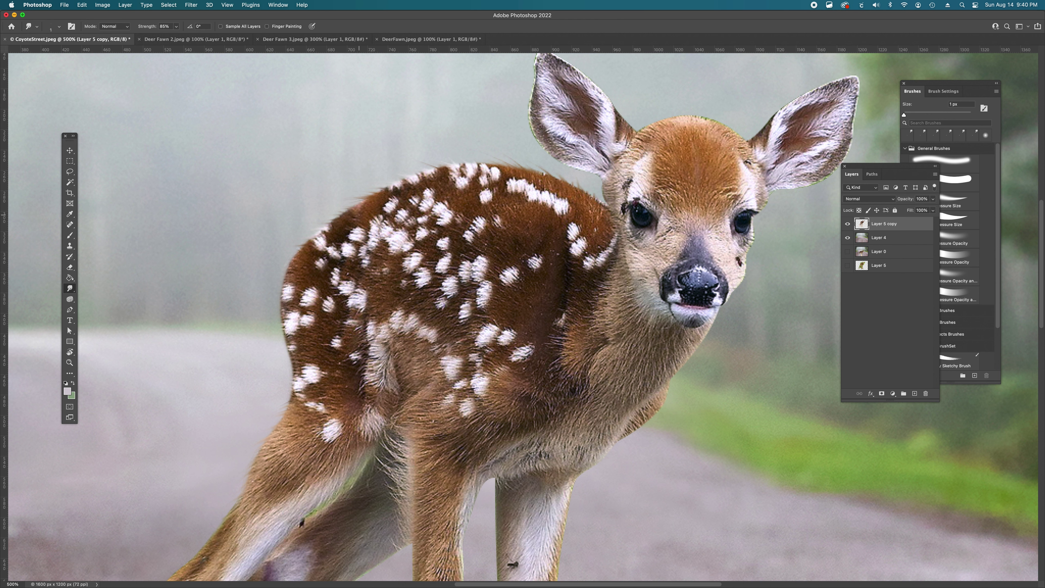
{"action": "left_click_drag", "start_coordinate": [339, 216], "coordinate": [324, 221]}
Set the Smudge brush to 2 px and pull hairs outward along the fawn's rump, undoing misplaced strokes.
{"action": "key", "text": "bracketright"}
{"action": "key", "text": "bracketright"}
{"action": "key", "text": "bracketleft"}
{"action": "key", "text": "z"}
{"action": "left_click_drag", "start_coordinate": [285, 298], "coordinate": [271, 295]}
{"action": "scroll", "coordinate": [390, 270], "scroll_direction": "down", "scroll_amount": 3}
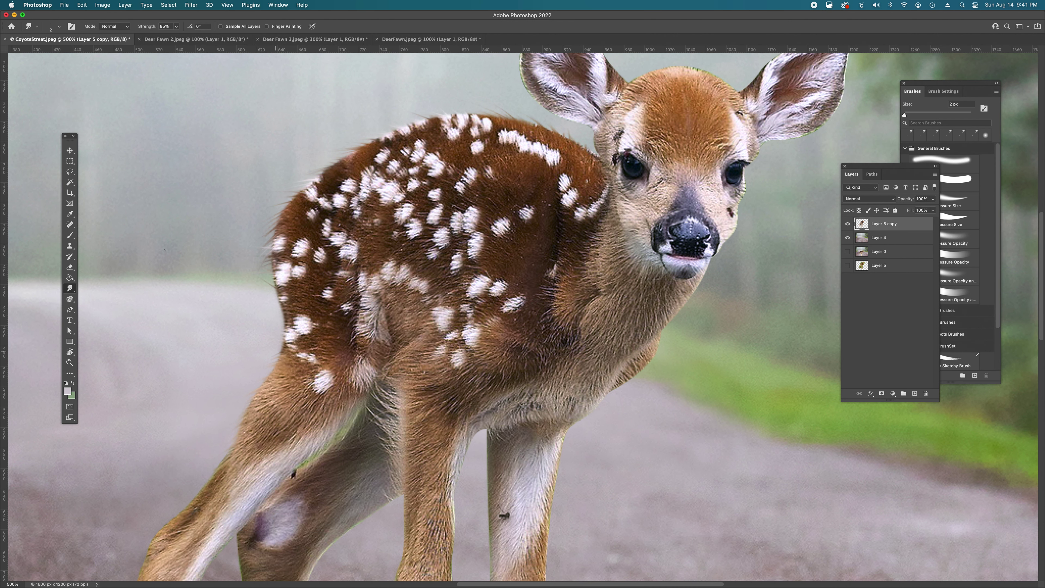
{"action": "left_click_drag", "start_coordinate": [301, 199], "coordinate": [281, 201]}
{"action": "key", "text": "super+z"}
{"action": "key", "text": "super+z"}
Try softening the edge of the fawn's upper rump with the Blur tool at 20 px and undo it.
{"action": "left_click_drag", "start_coordinate": [70, 289], "coordinate": [92, 290]}
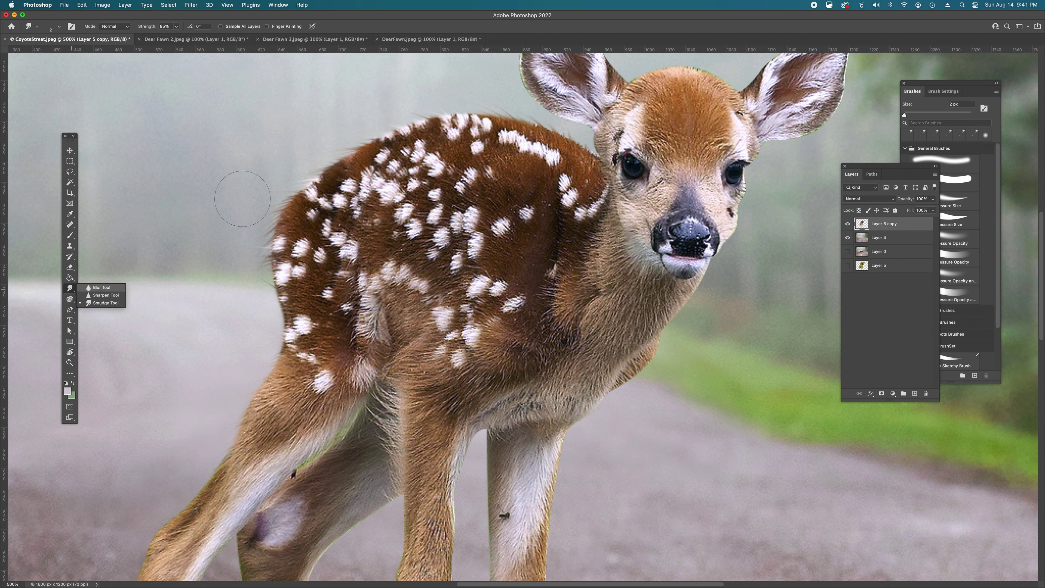
{"action": "key", "text": "bracketleft"}
{"action": "key", "text": "bracketleft"}
{"action": "key", "text": "bracketleft"}
{"action": "key", "text": "bracketleft"}
{"action": "key", "text": "bracketleft"}
{"action": "key", "text": "bracketleft"}
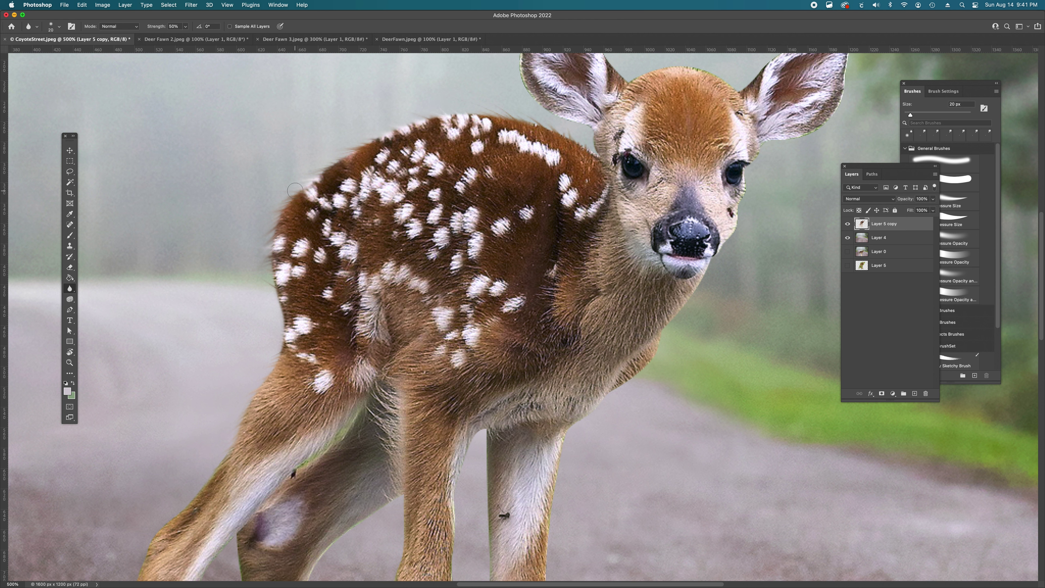
{"action": "key", "text": "z"}
{"action": "key", "text": "b"}
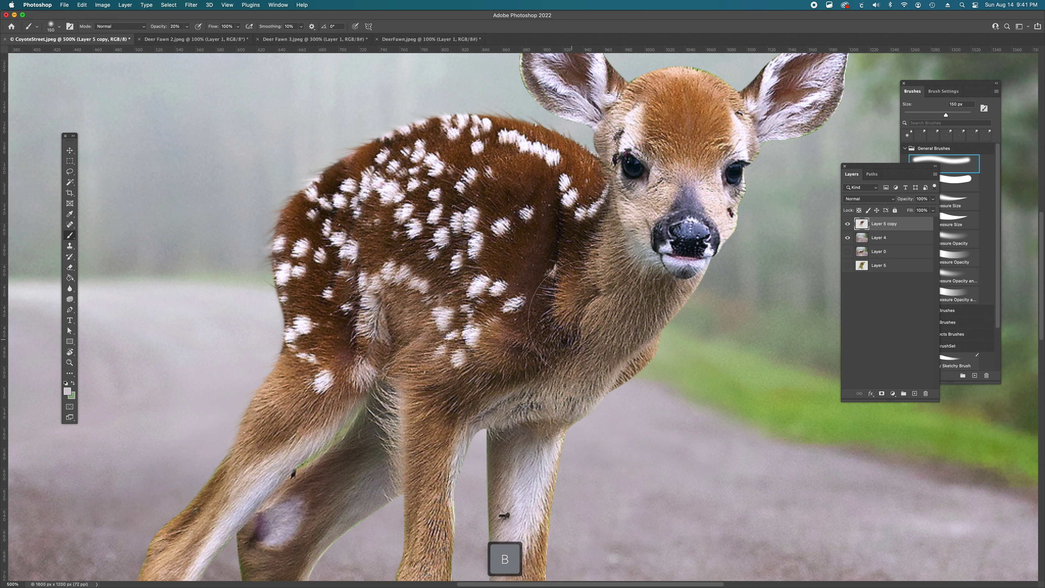
{"action": "key", "text": "bracketleft"}
{"action": "key", "text": "bracketleft"}
{"action": "key", "text": "bracketleft"}
{"action": "key", "text": "bracketleft"}
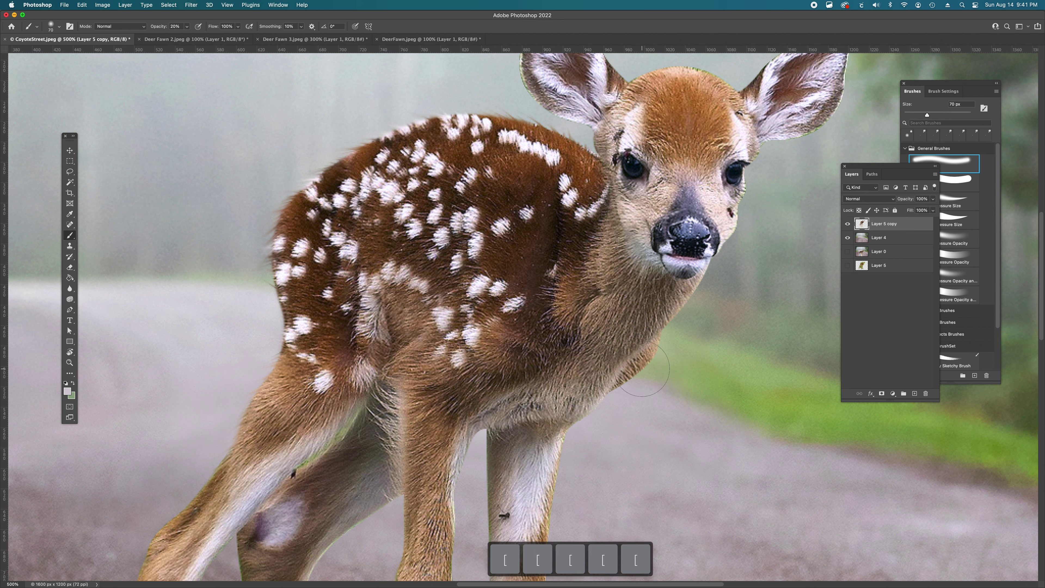
Return to the Smudge tool with a 1 px brush for the fur at the fawn's chest.
{"action": "left_click", "coordinate": [76, 290]}
{"action": "right_click", "coordinate": [75, 290]}
{"action": "left_click", "coordinate": [99, 307]}
{"action": "key", "text": "bracketleft"}
{"action": "key", "text": "bracketleft"}
{"action": "key", "text": "bracketleft"}
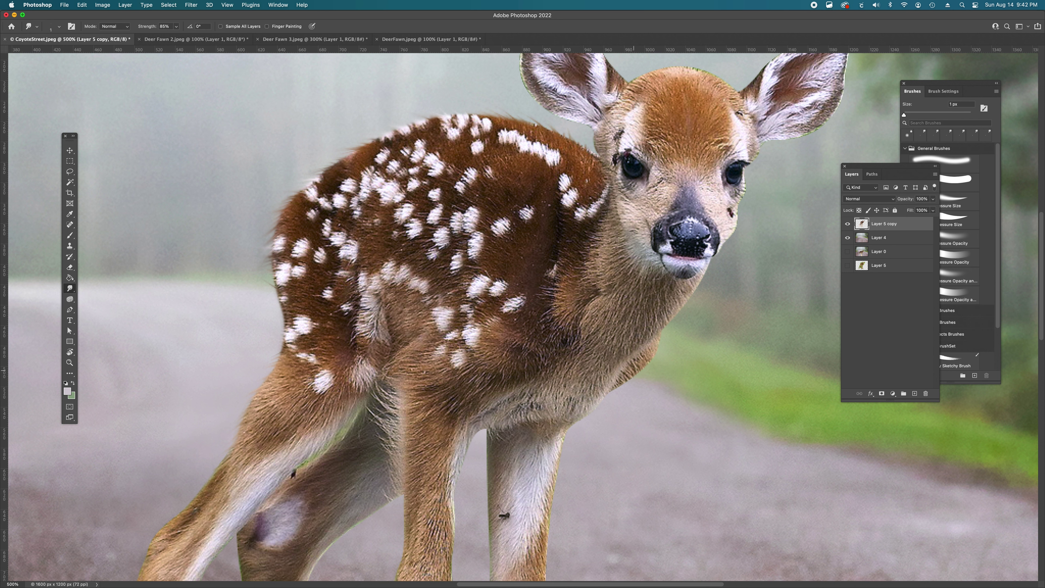
{"action": "key", "text": "super+z"}
Smudge fine eyelashes outward from the fawn's eye at the face's outer edge, using 1 px and undoing misplaced strokes.
{"action": "left_click_drag", "start_coordinate": [745, 163], "coordinate": [763, 164]}
{"action": "key", "text": "super+z"}
{"action": "left_click_drag", "start_coordinate": [746, 163], "coordinate": [759, 166]}
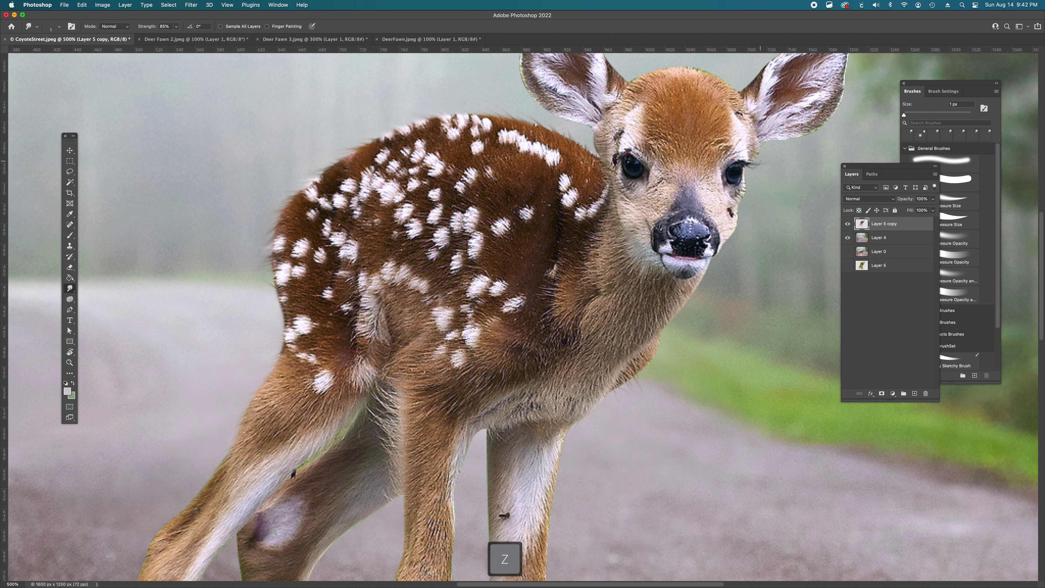
{"action": "key", "text": "super+z"}
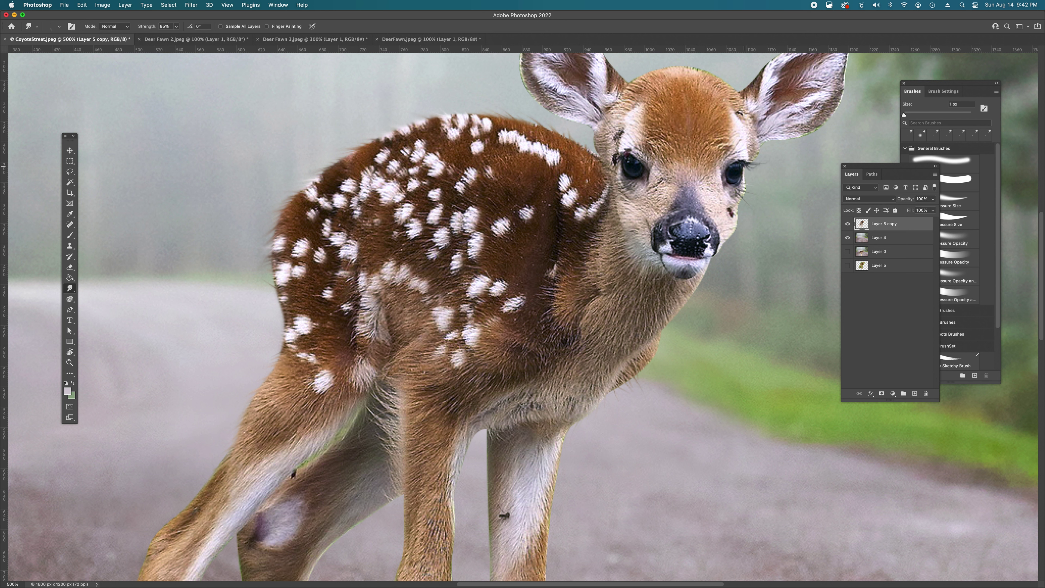
{"action": "key", "text": "super+z"}
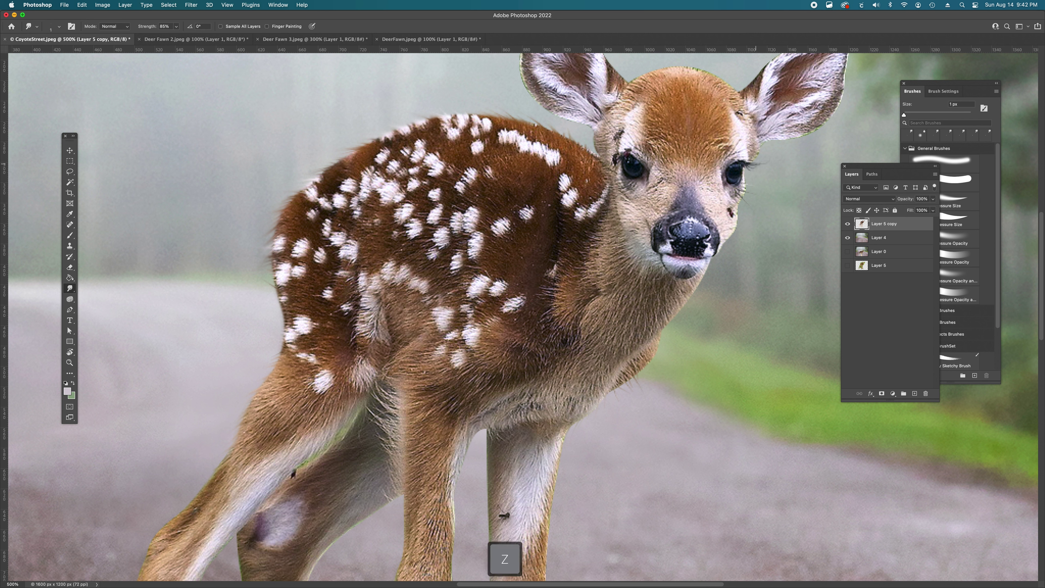
{"action": "key", "text": "bracketright"}
{"action": "key", "text": "bracketright"}
{"action": "key", "text": "super+z"}
{"action": "key", "text": "bracketleft"}
{"action": "key", "text": "bracketleft"}
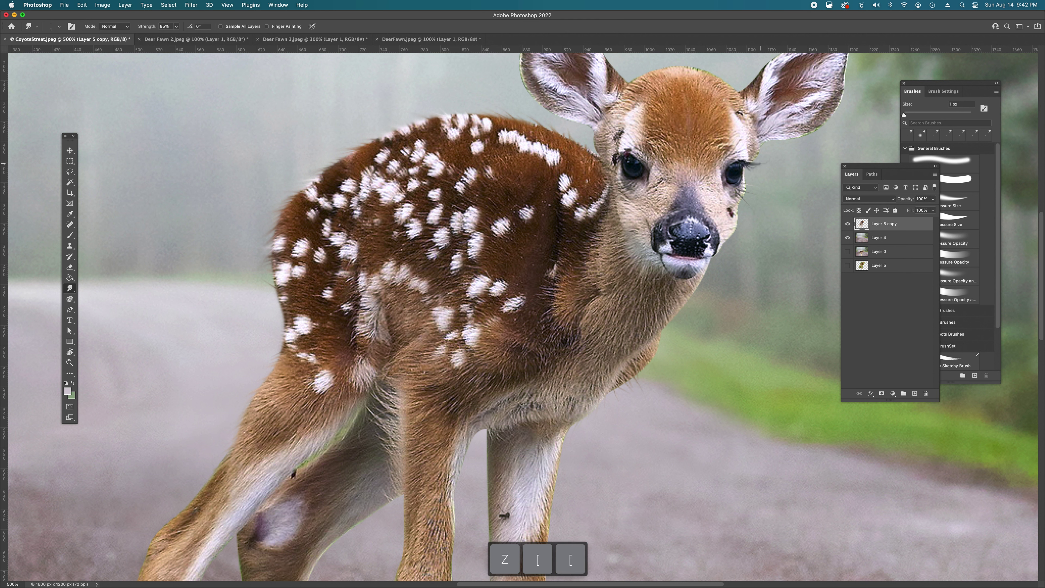
{"action": "key", "text": "super+z"}
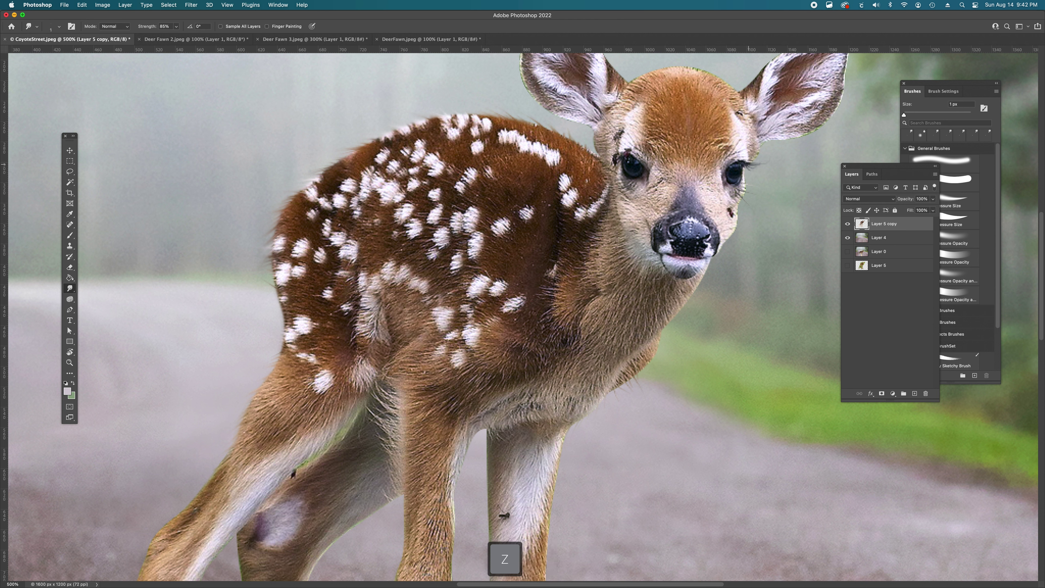
{"action": "key", "text": "super+z"}
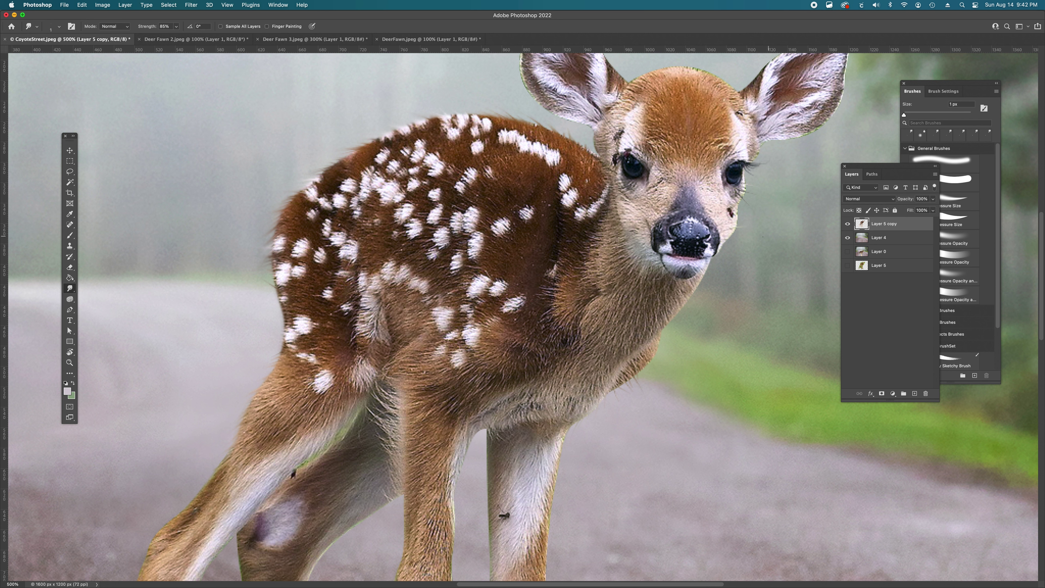
{"action": "key", "text": "super+z"}
{"action": "key", "text": "super+z"}
Load the fawn's Work Path as a selection.
{"action": "scroll", "coordinate": [413, 321], "scroll_direction": "down", "scroll_amount": 10}
{"action": "scroll", "coordinate": [413, 321], "scroll_direction": "left", "scroll_amount": 5}
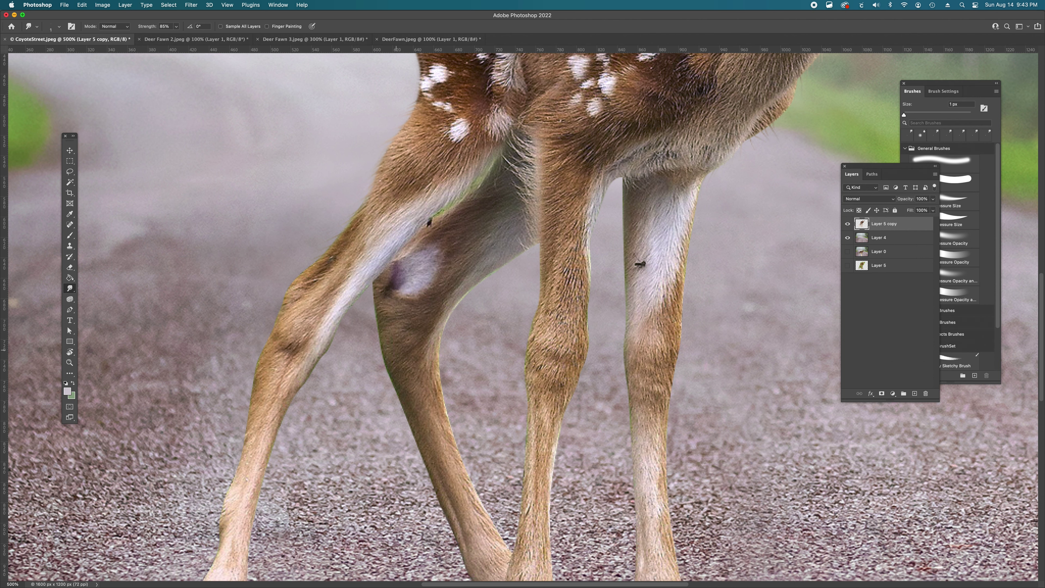
{"action": "scroll", "coordinate": [522, 317], "scroll_direction": "down", "scroll_amount": 5}
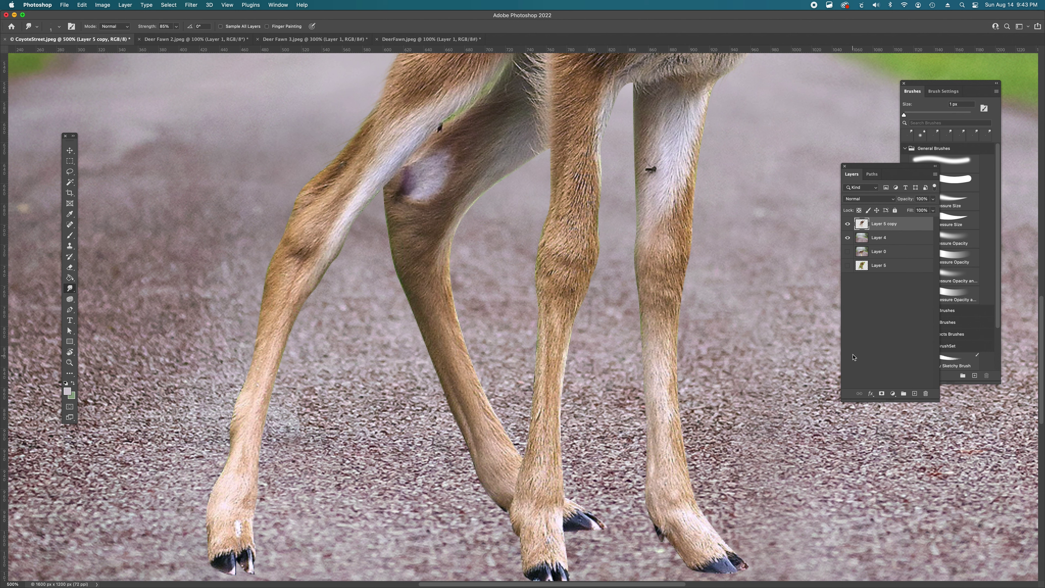
{"action": "left_click", "coordinate": [858, 339]}
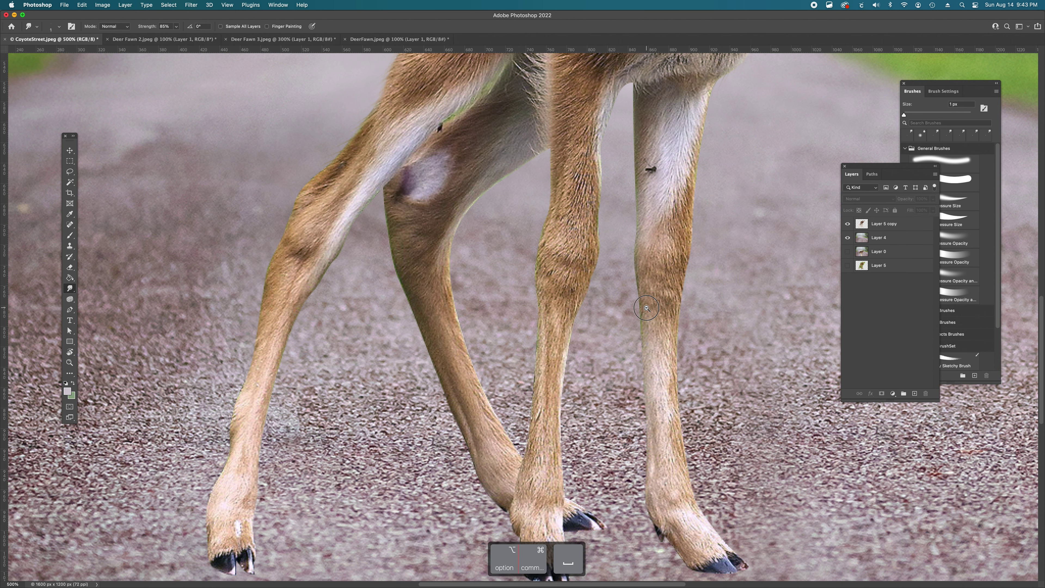
{"action": "left_click", "coordinate": [616, 310], "text": "alt+super"}
{"action": "left_click", "coordinate": [616, 311], "text": "alt+super"}
{"action": "left_click", "coordinate": [615, 311], "text": "alt+super"}
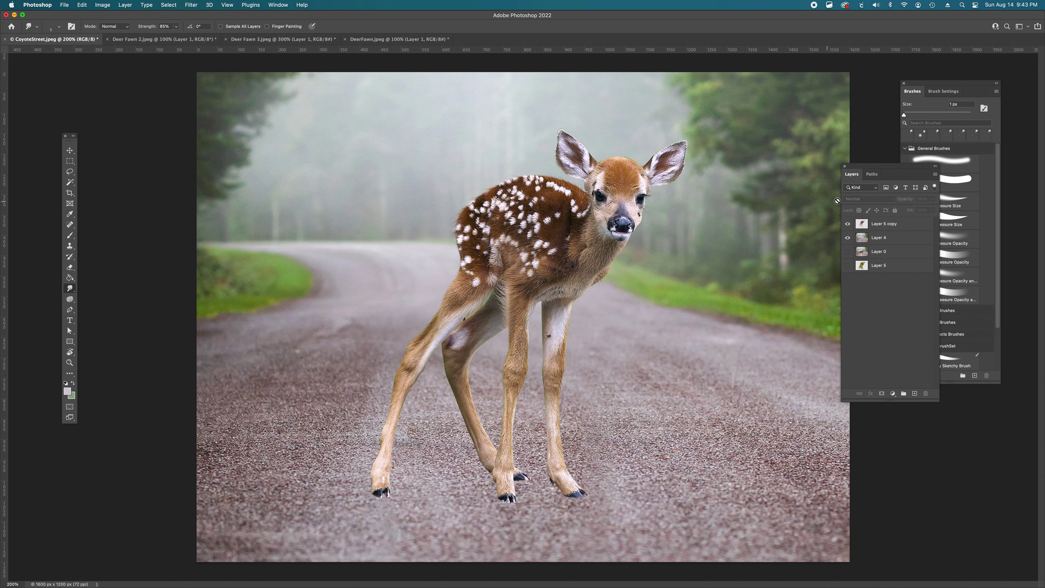
{"action": "left_click", "coordinate": [872, 174]}
{"action": "left_click", "coordinate": [873, 202]}
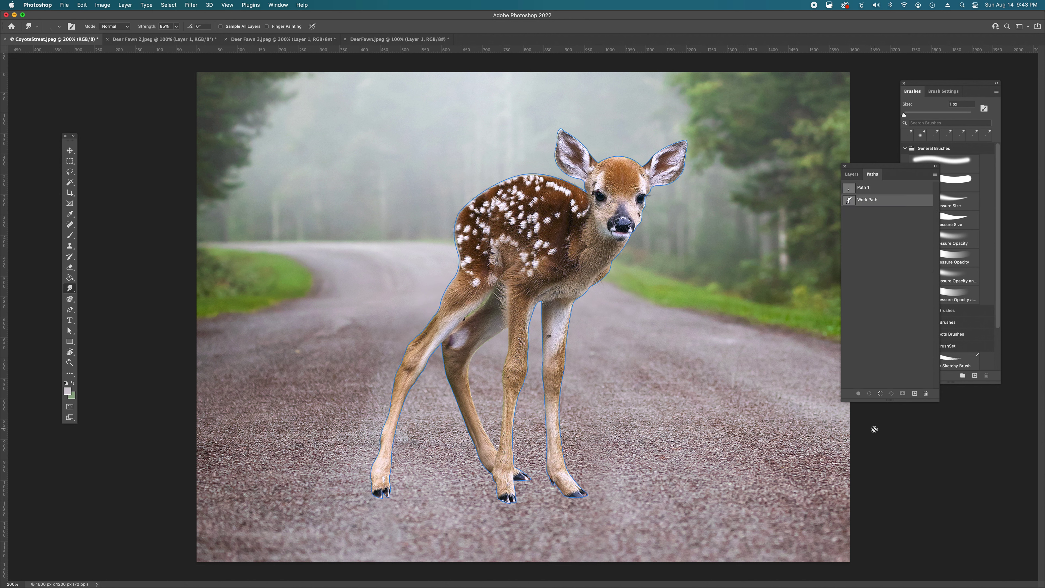
{"action": "left_click", "coordinate": [880, 393]}
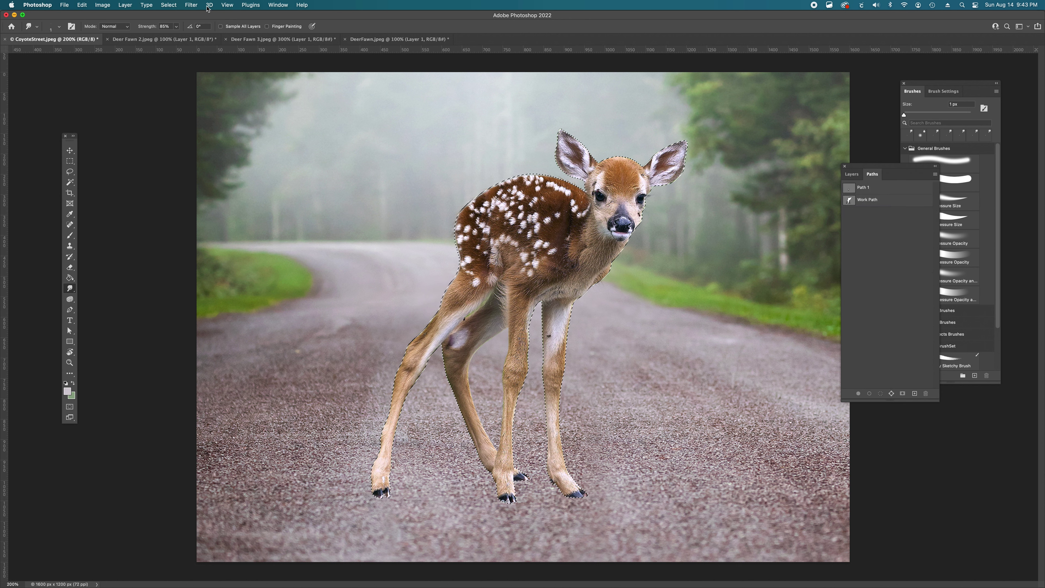
Feather the fawn selection and invert it to cover the background.
{"action": "left_click", "coordinate": [168, 4]}
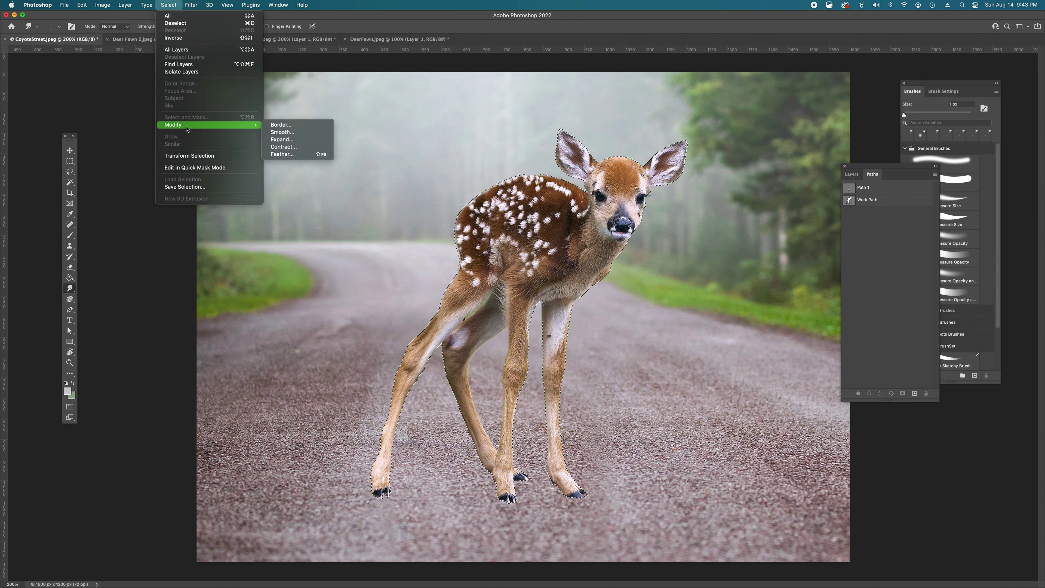
{"action": "mouse_move", "coordinate": [252, 124]}
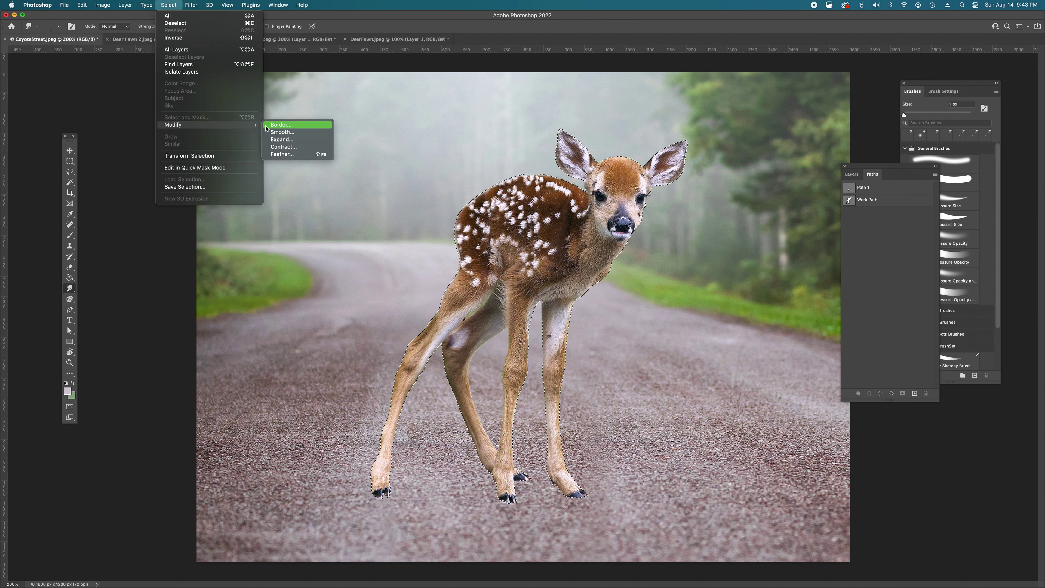
{"action": "left_click", "coordinate": [276, 156]}
{"action": "left_click", "coordinate": [359, 160]}
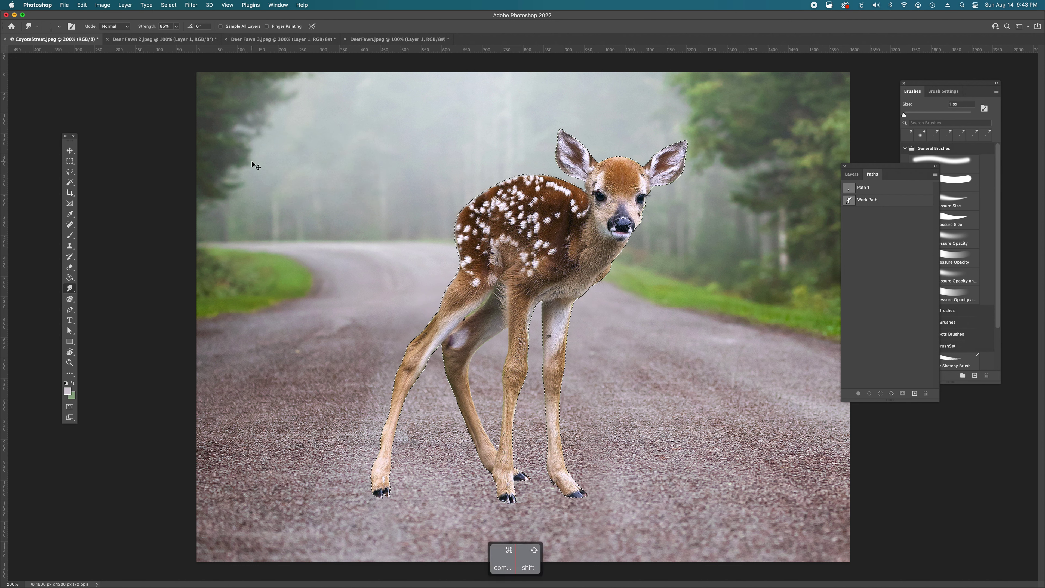
{"action": "key", "text": "super+shift+i"}
Activate the Eraser on Layer 5 copy for cleaning up the fawn's legs.
{"action": "left_click", "coordinate": [458, 425], "text": "super"}
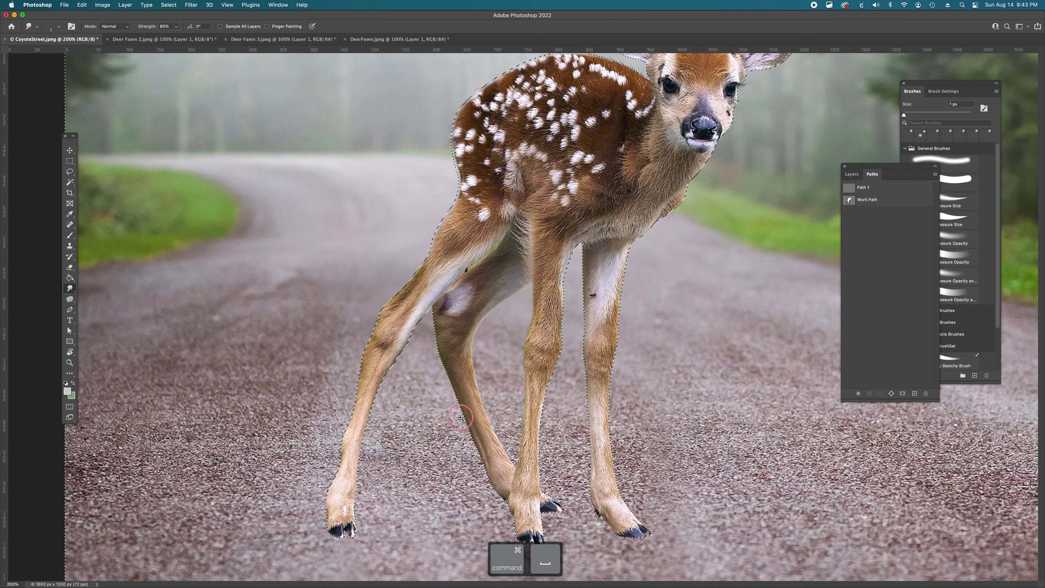
{"action": "left_click", "coordinate": [463, 398], "text": "super"}
{"action": "key", "text": "e"}
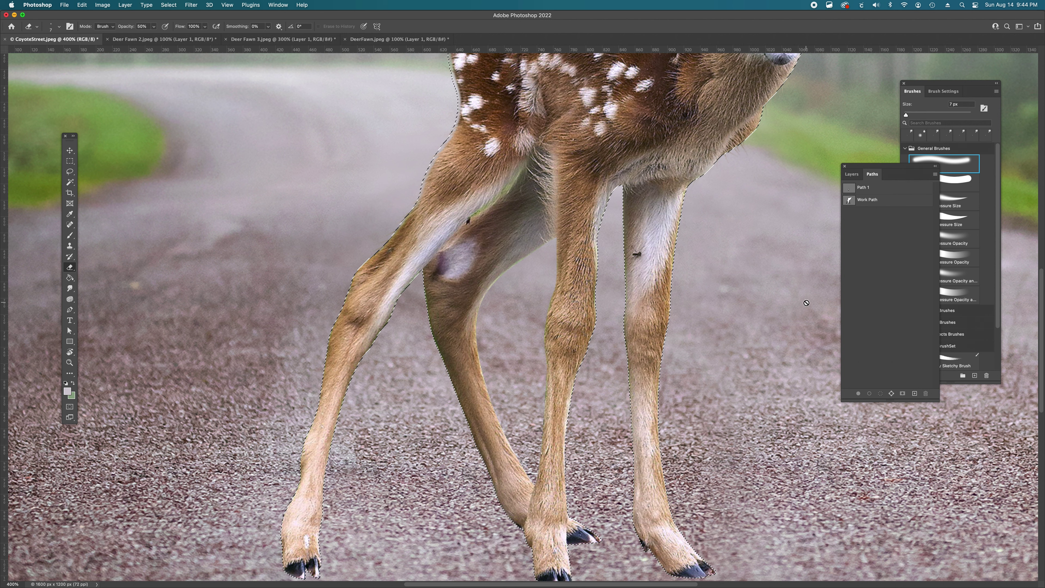
{"action": "left_click", "coordinate": [851, 173]}
{"action": "double_click", "coordinate": [880, 223]}
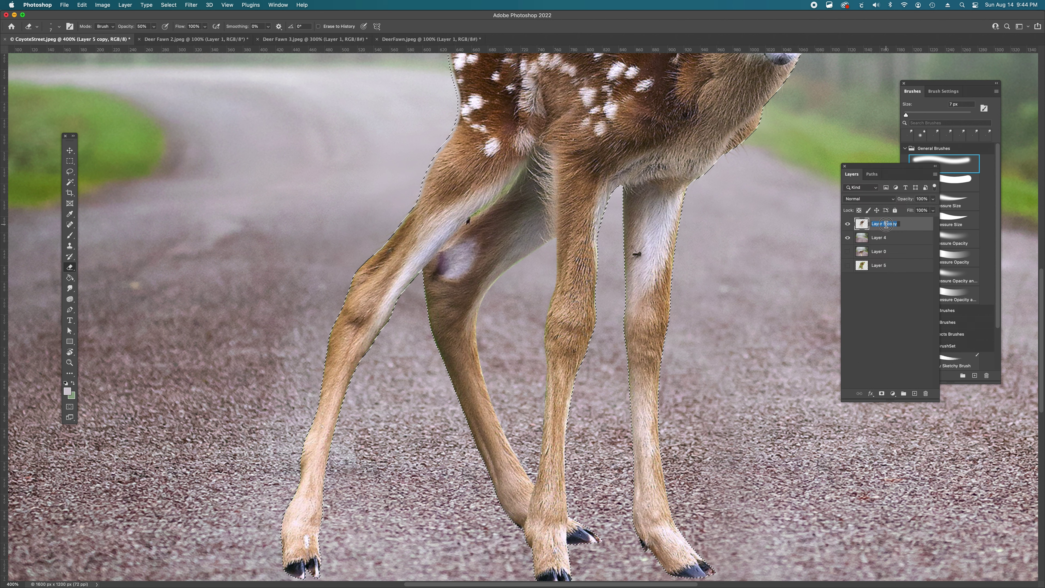
{"action": "left_click", "coordinate": [876, 305]}
{"action": "left_click", "coordinate": [884, 226]}
{"action": "key", "text": "e"}
Enlarge the Eraser to 35 px and erase the leftover fringe along the edges of the fawn's hind legs.
{"action": "key", "text": "bracketright"}
{"action": "key", "text": "bracketright"}
{"action": "key", "text": "bracketright"}
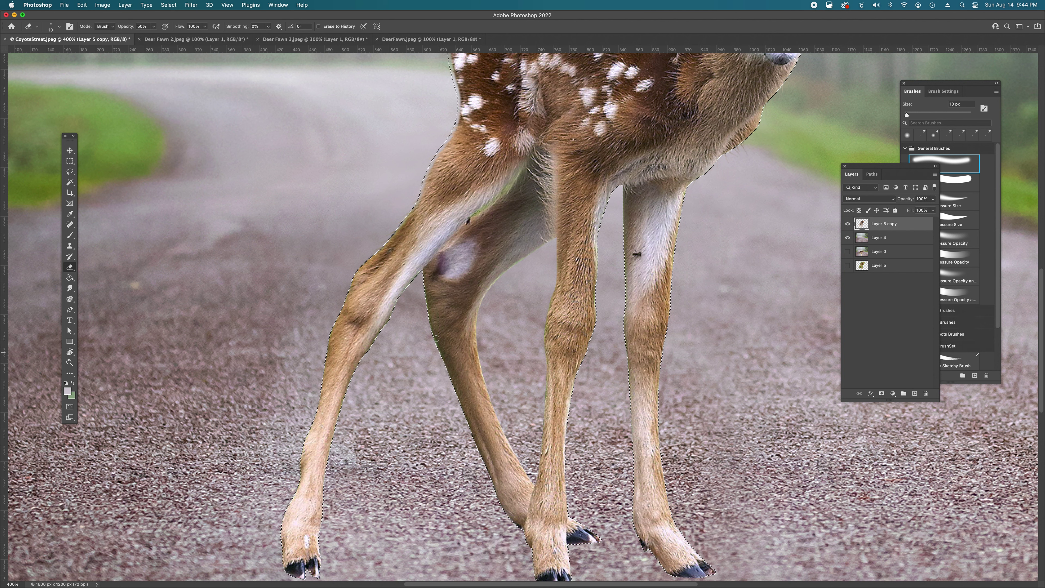
{"action": "key", "text": "bracketright"}
{"action": "key", "text": "bracketright"}
{"action": "key", "text": "bracketright"}
{"action": "key", "text": "bracketright"}
{"action": "key", "text": "bracketright"}
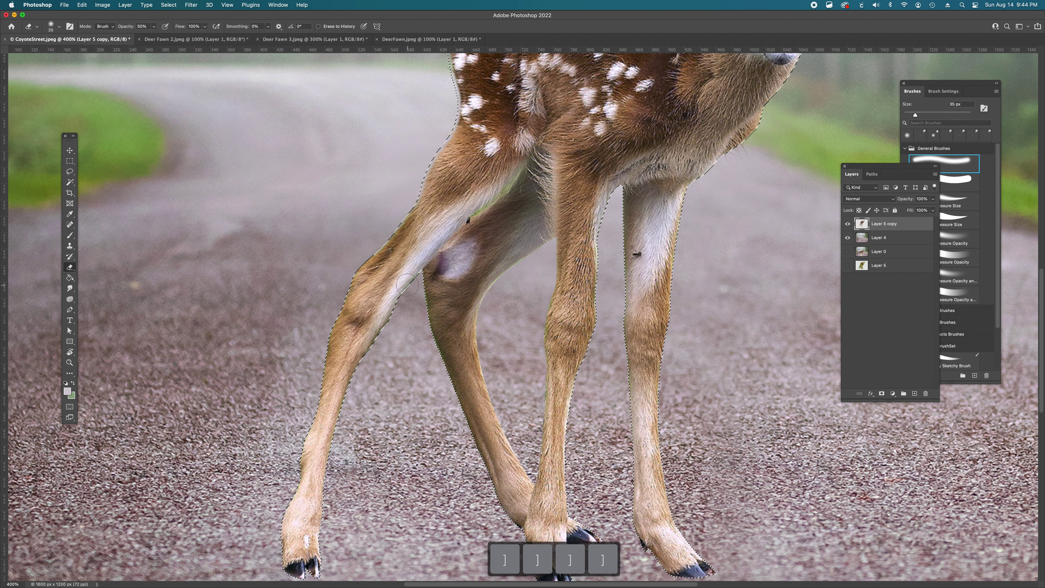
{"action": "mouse_move", "coordinate": [380, 338]}
{"action": "left_mouse_down"}
{"action": "mouse_move", "coordinate": [334, 428]}
{"action": "mouse_move", "coordinate": [350, 391]}
{"action": "left_mouse_up"}
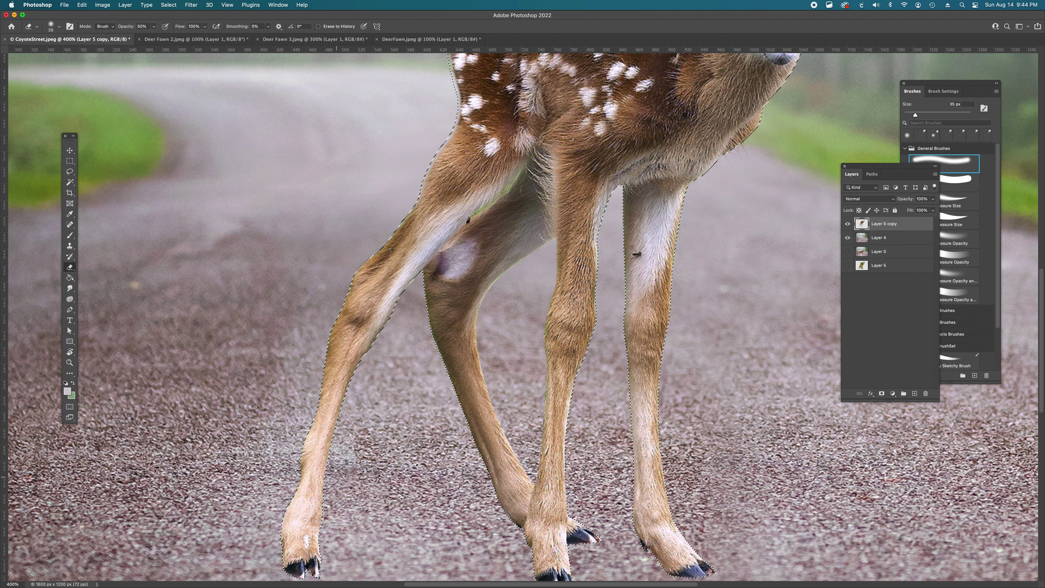
{"action": "mouse_move", "coordinate": [299, 468]}
{"action": "left_mouse_down"}
{"action": "mouse_move", "coordinate": [328, 329]}
{"action": "mouse_move", "coordinate": [316, 370]}
{"action": "left_mouse_up"}
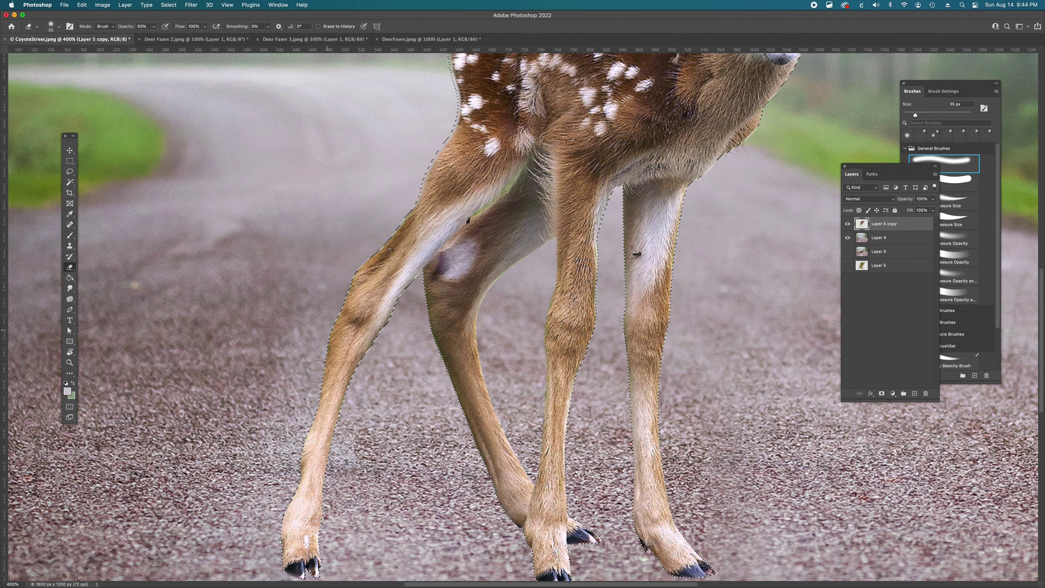
{"action": "mouse_move", "coordinate": [334, 312]}
{"action": "left_mouse_down"}
{"action": "mouse_move", "coordinate": [366, 253]}
{"action": "mouse_move", "coordinate": [404, 221]}
{"action": "mouse_move", "coordinate": [355, 269]}
{"action": "mouse_move", "coordinate": [392, 250]}
{"action": "left_mouse_up"}
{"action": "mouse_move", "coordinate": [430, 291]}
{"action": "left_mouse_down"}
{"action": "mouse_move", "coordinate": [435, 382]}
{"action": "mouse_move", "coordinate": [420, 330]}
{"action": "left_mouse_up"}
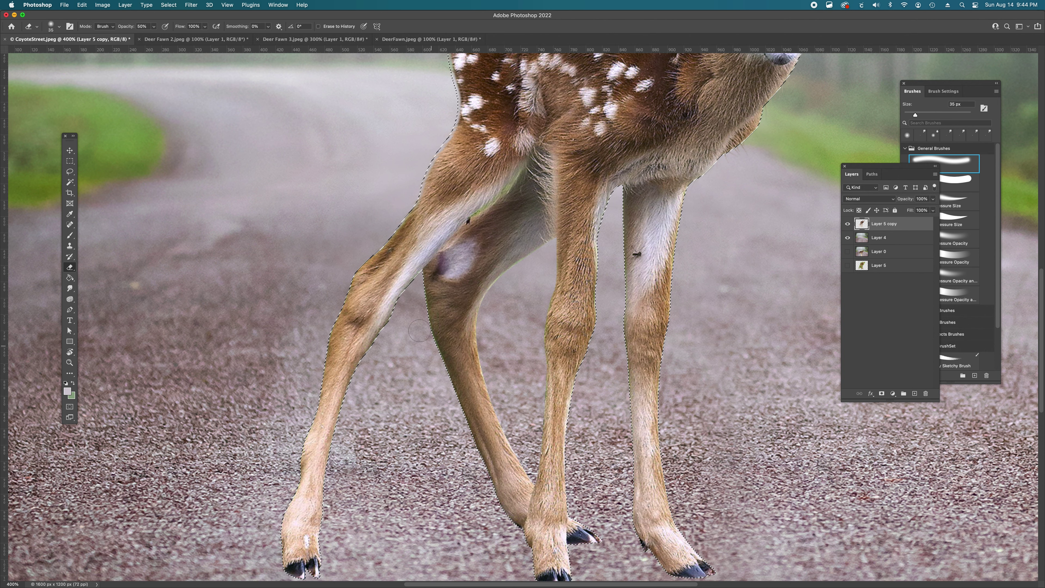
Erase the leftover fringe along the edges of the fawn's front legs down toward the hooves.
{"action": "left_click", "coordinate": [416, 355], "text": "super"}
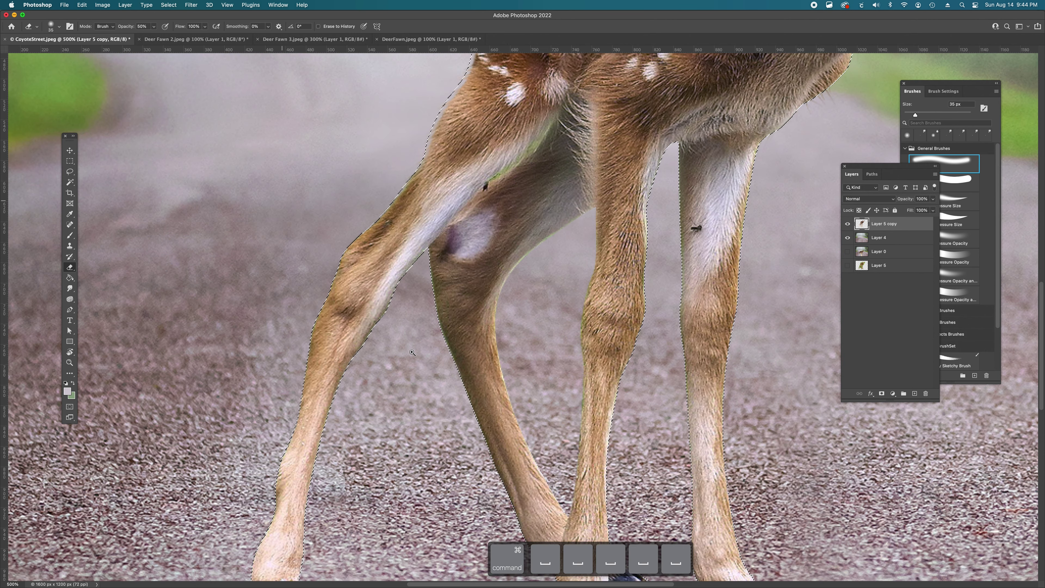
{"action": "left_click", "coordinate": [500, 327], "text": "super"}
{"action": "left_click_drag", "start_coordinate": [668, 358], "coordinate": [594, 353]}
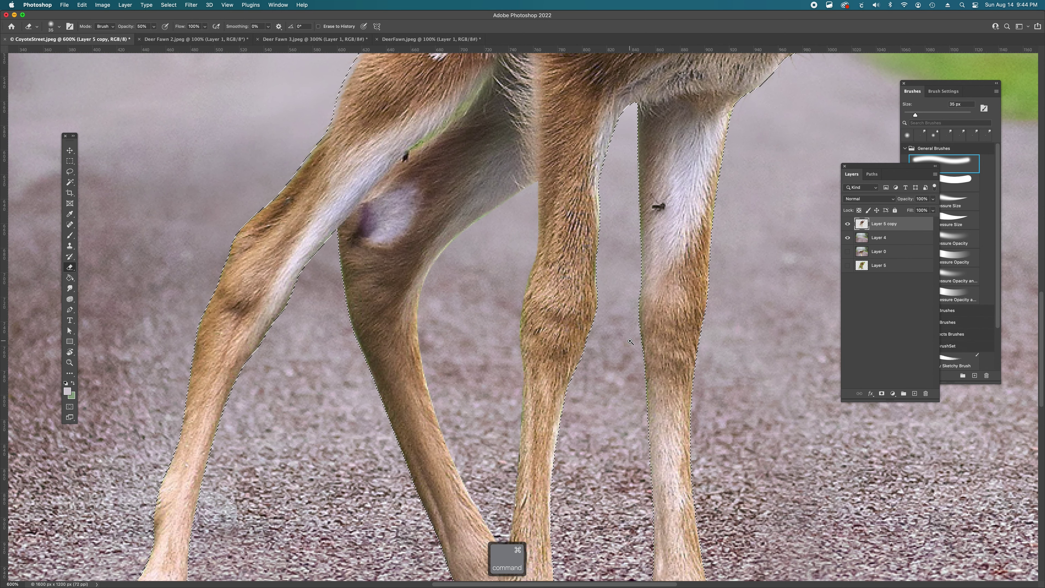
{"action": "left_click", "coordinate": [630, 328], "text": "super"}
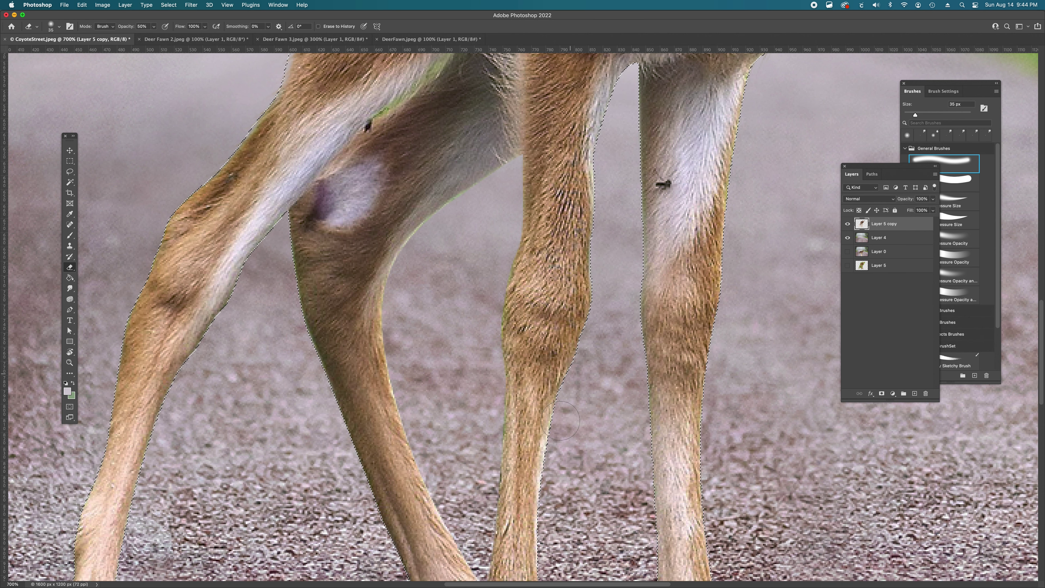
{"action": "scroll", "coordinate": [573, 369], "scroll_direction": "down", "scroll_amount": 5}
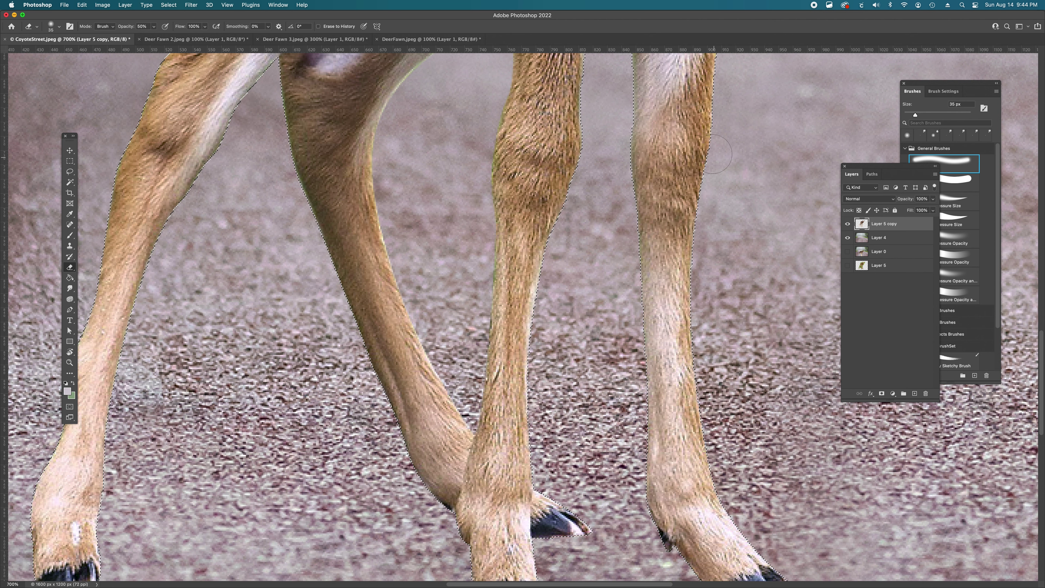
{"action": "left_click_drag", "start_coordinate": [665, 163], "coordinate": [634, 365]}
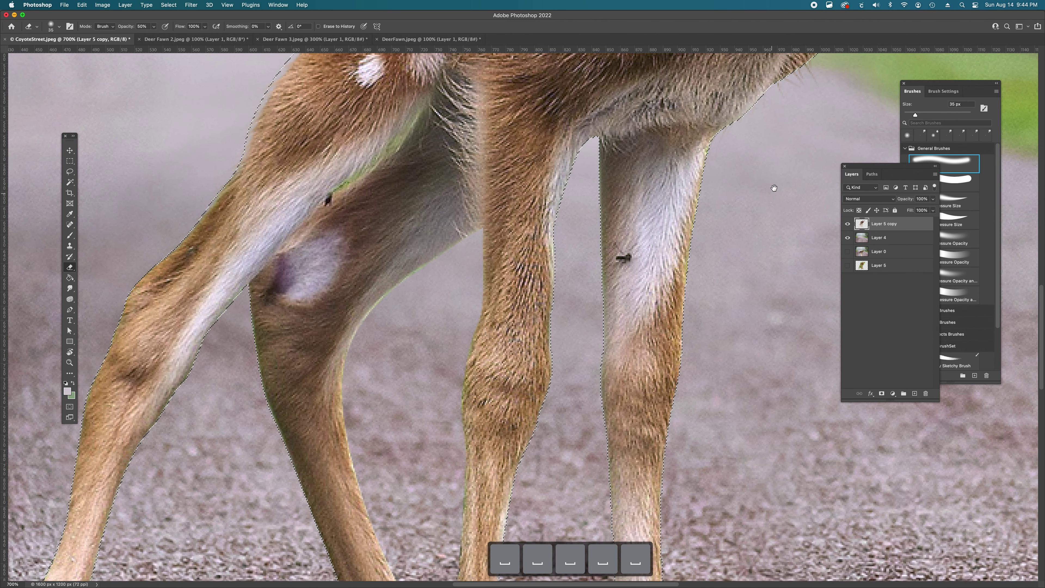
Clean the fringe along the fawn's chest and neck edge up to the face.
{"action": "left_click_drag", "start_coordinate": [774, 187], "coordinate": [659, 313]}
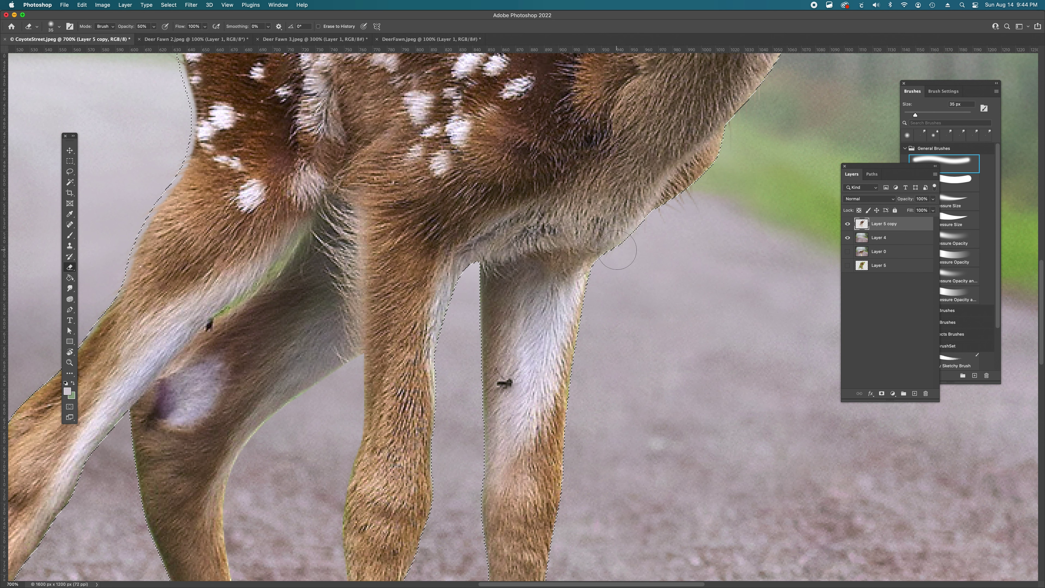
{"action": "left_click_drag", "start_coordinate": [765, 193], "coordinate": [600, 435]}
{"action": "left_click_drag", "start_coordinate": [719, 211], "coordinate": [614, 322]}
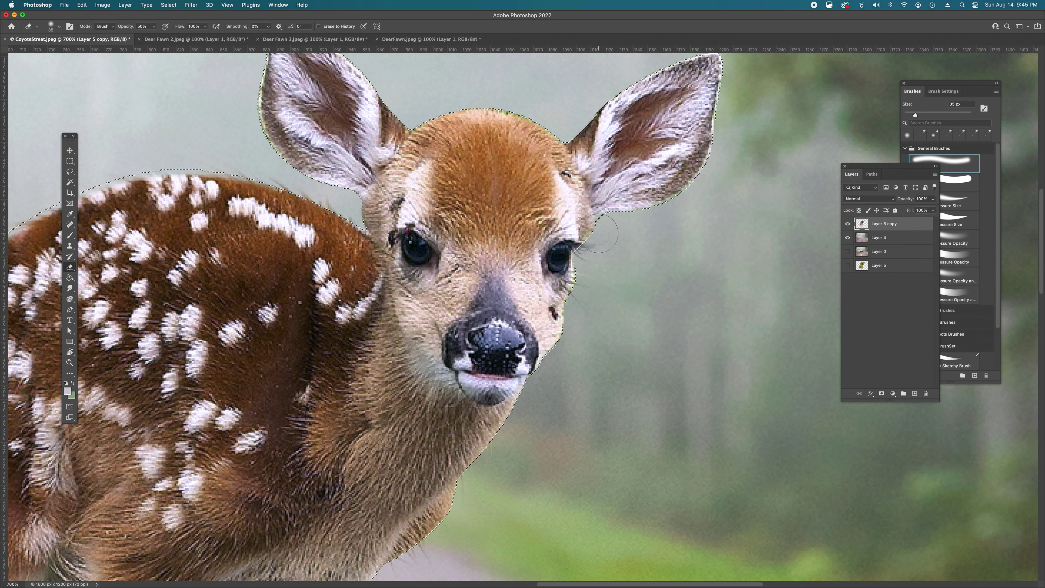
Undo the last eraser strokes beside the eyelashes and reduce the Eraser to 9 px for the base of the nearby ear.
{"action": "key", "text": "z"}
{"action": "key", "text": "z"}
{"action": "key", "text": "bracketleft"}
{"action": "key", "text": "bracketleft"}
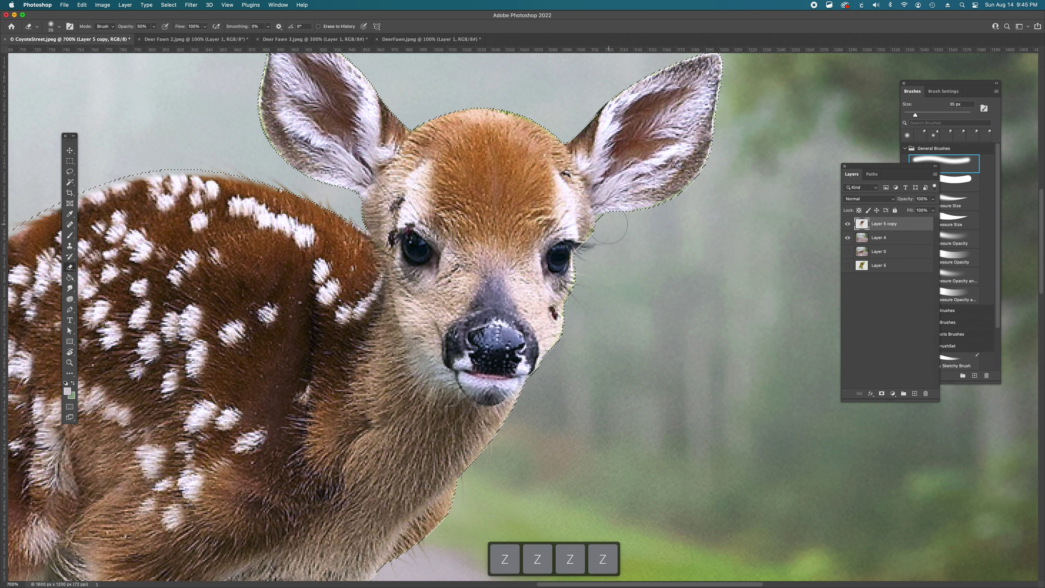
{"action": "key", "text": "bracketleft"}
{"action": "key", "text": "bracketleft"}
{"action": "key", "text": "bracketleft"}
{"action": "key", "text": "bracketleft"}
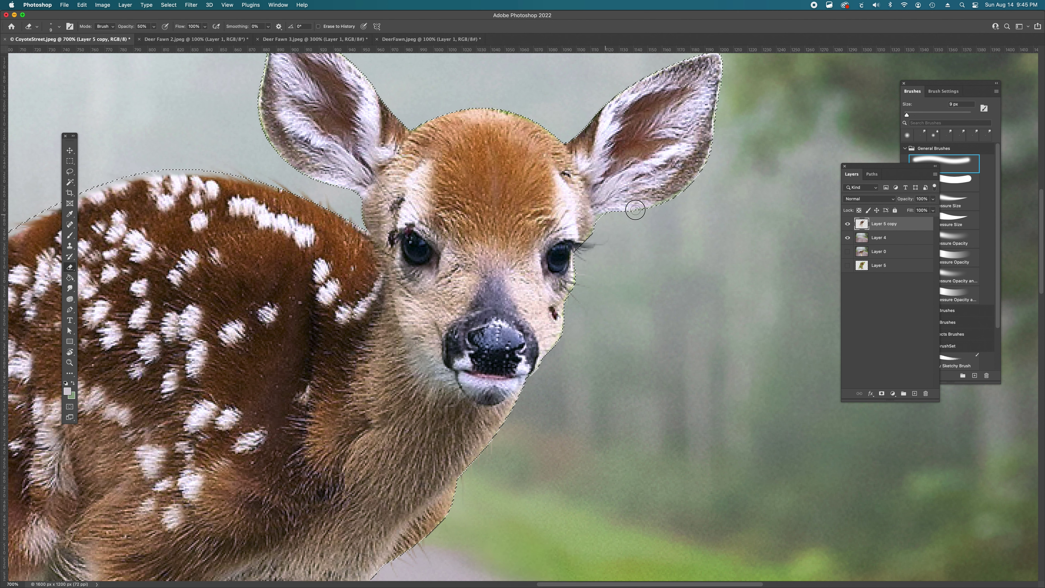
Erase the fringe around the outer edge of the ear nearest the trees with a 25 px Eraser.
{"action": "key", "text": "bracketright"}
{"action": "key", "text": "bracketright"}
{"action": "key", "text": "bracketright"}
{"action": "key", "text": "bracketright"}
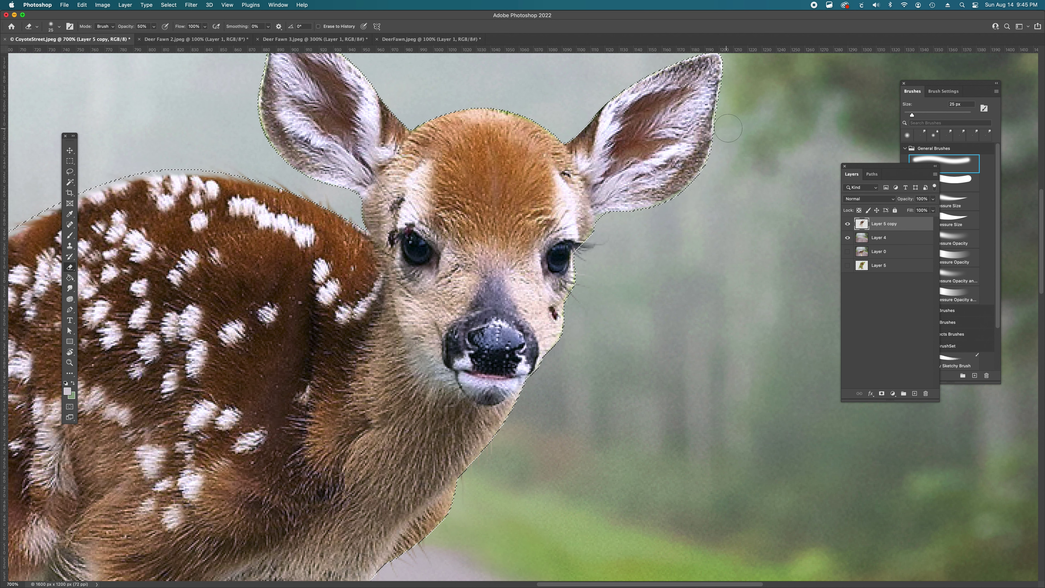
{"action": "scroll", "coordinate": [729, 129], "scroll_direction": "up", "scroll_amount": 1}
{"action": "scroll", "coordinate": [729, 129], "scroll_direction": "up", "scroll_amount": 5}
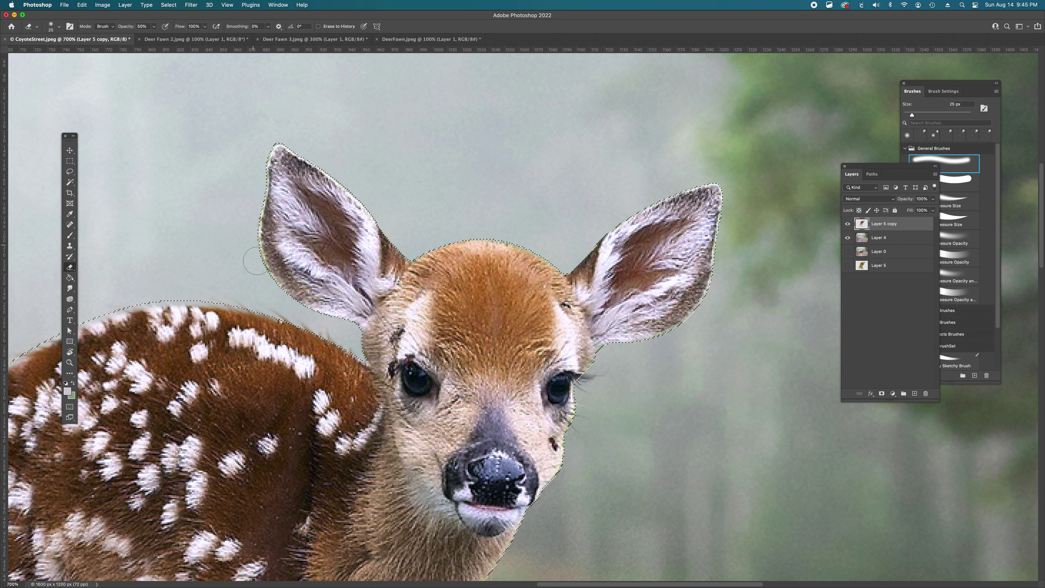
Erase the fringe around the ear above the fawn's back at 30 px, refine its tip at 8 px, and deselect.
{"action": "key", "text": "bracketright"}
{"action": "key", "text": "bracketleft"}
{"action": "key", "text": "bracketleft"}
{"action": "key", "text": "bracketleft"}
{"action": "key", "text": "bracketleft"}
{"action": "key", "text": "bracketleft"}
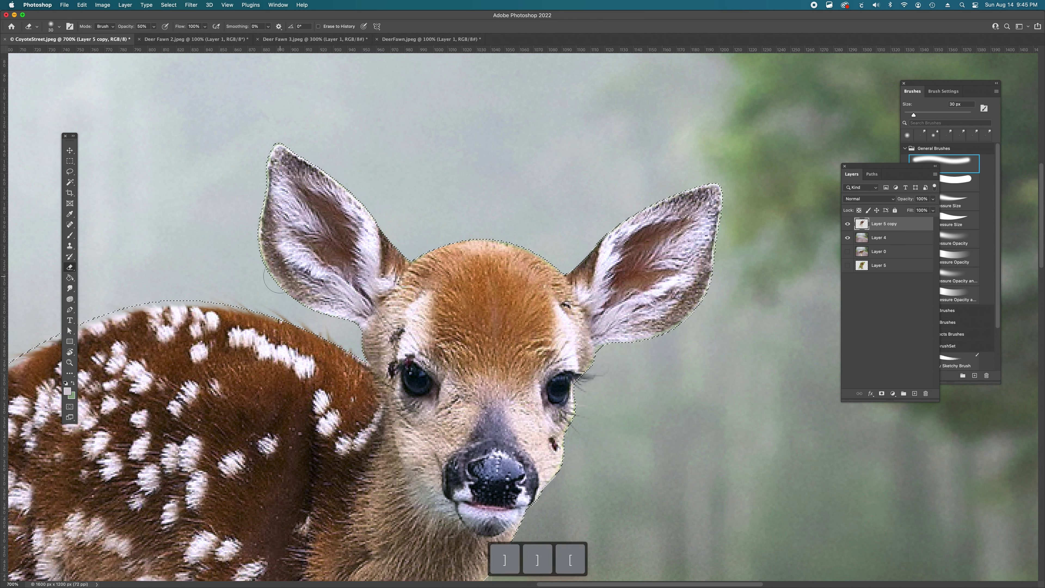
{"action": "key", "text": "bracketleft"}
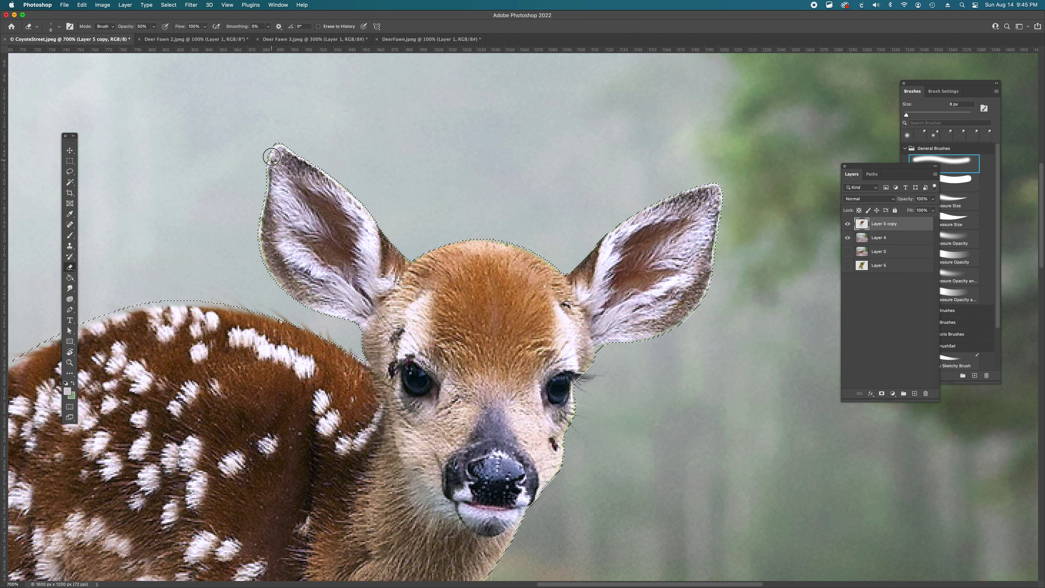
{"action": "key", "text": "super+d"}
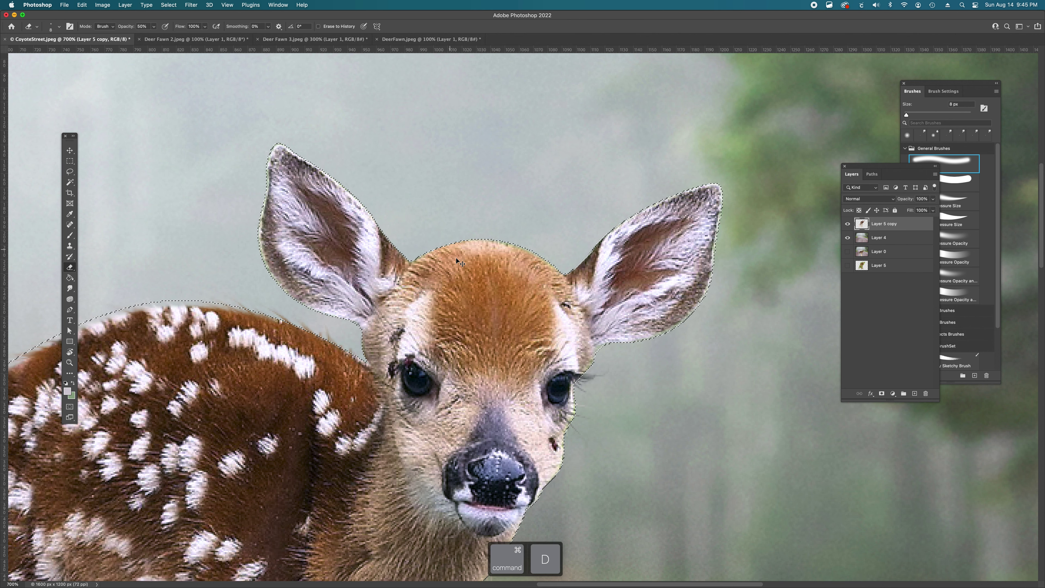
Examine the whole composite from a distance to judge the fawn's edges and its size on the road.
{"action": "left_click", "coordinate": [522, 332], "text": "alt+super"}
{"action": "left_click", "coordinate": [523, 333], "text": "alt+super"}
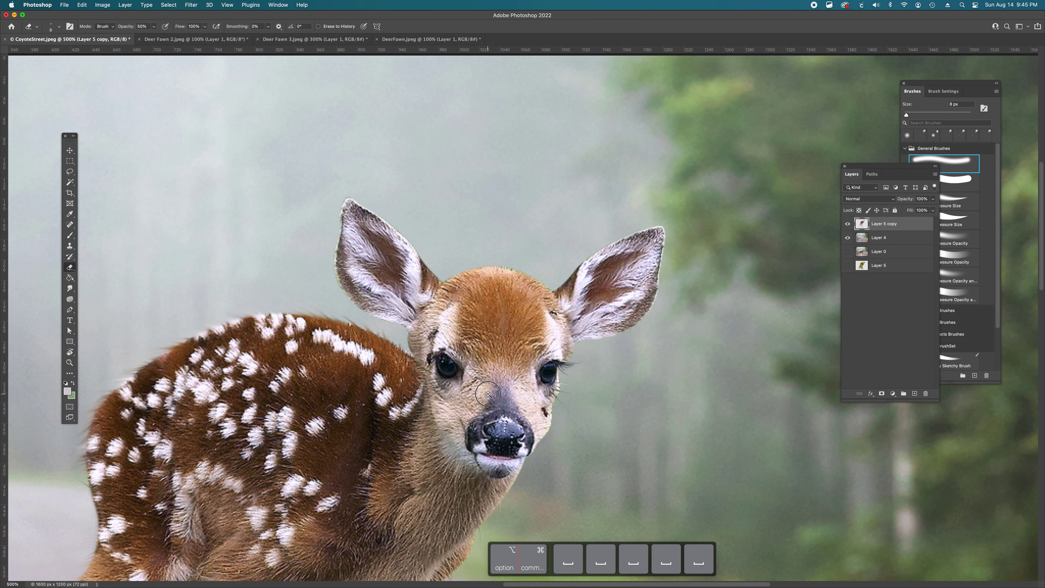
{"action": "left_click", "coordinate": [523, 332], "text": "alt+super"}
{"action": "left_click", "coordinate": [523, 332], "text": "alt+super"}
{"action": "left_click", "coordinate": [524, 333], "text": "alt+super"}
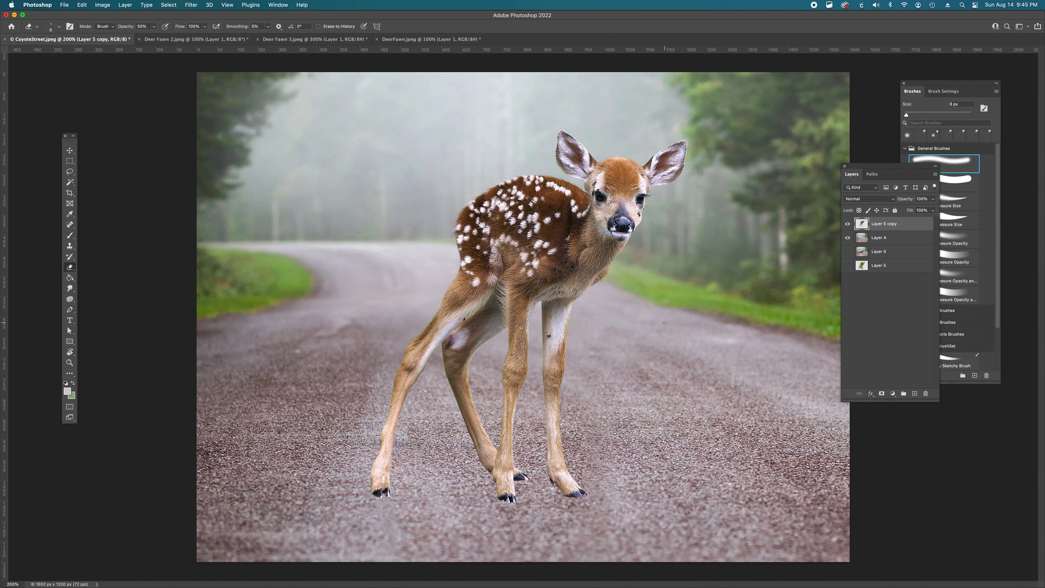
{"action": "left_click", "coordinate": [543, 384], "text": "alt+super"}
{"action": "left_click", "coordinate": [543, 384], "text": "alt+super"}
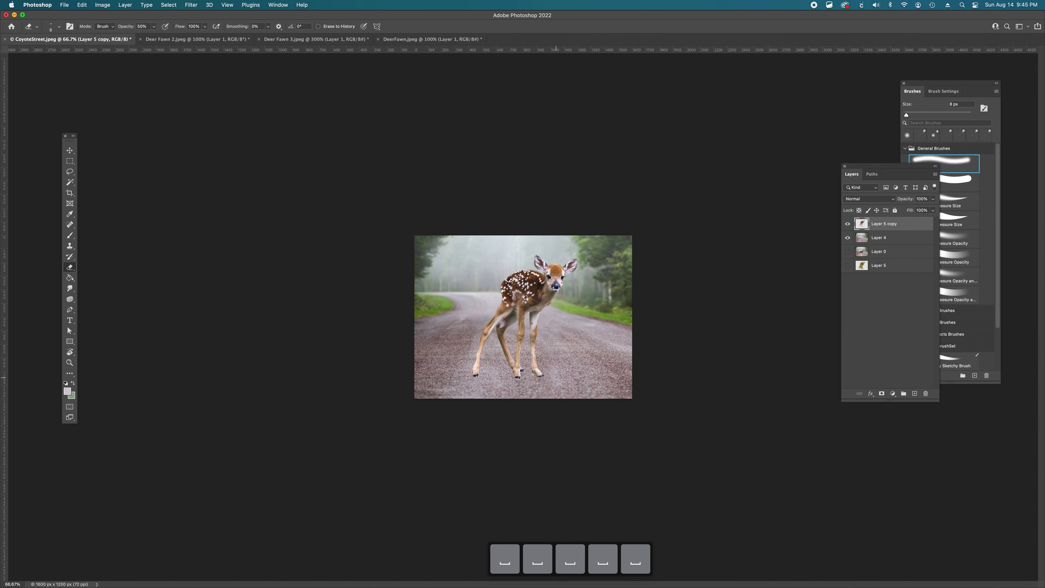
{"action": "left_click", "coordinate": [533, 349], "text": "super"}
{"action": "left_click", "coordinate": [533, 350], "text": "super"}
{"action": "left_click", "coordinate": [533, 349], "text": "super"}
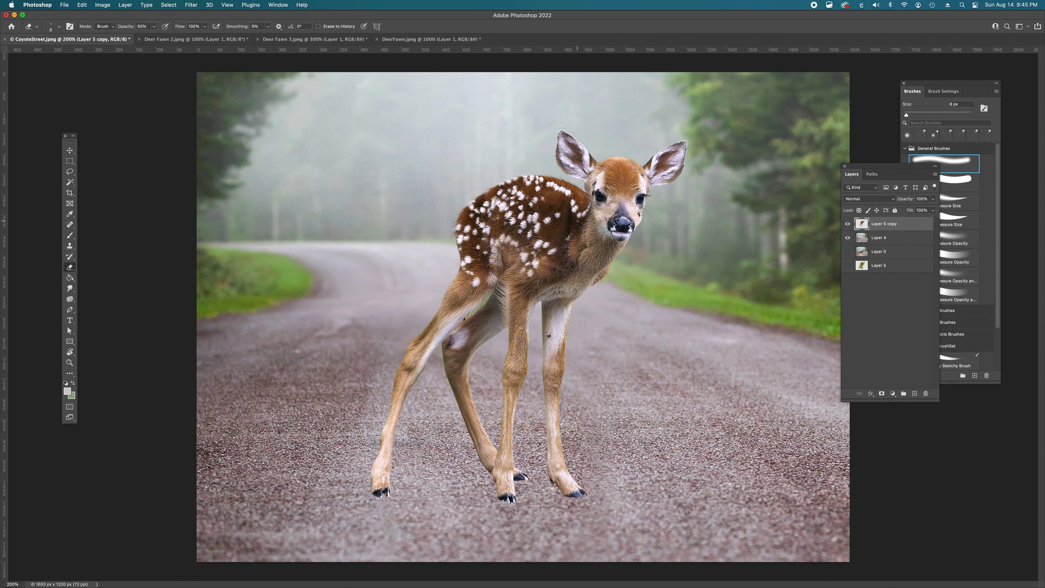
{"action": "left_click", "coordinate": [871, 173]}
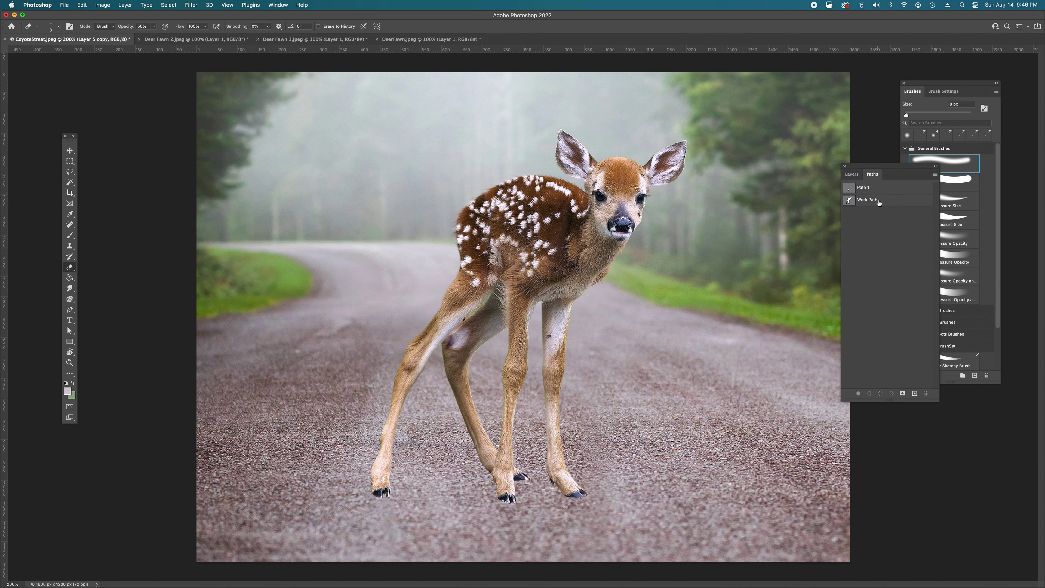
{"action": "left_click", "coordinate": [875, 201]}
{"action": "left_click", "coordinate": [851, 173]}
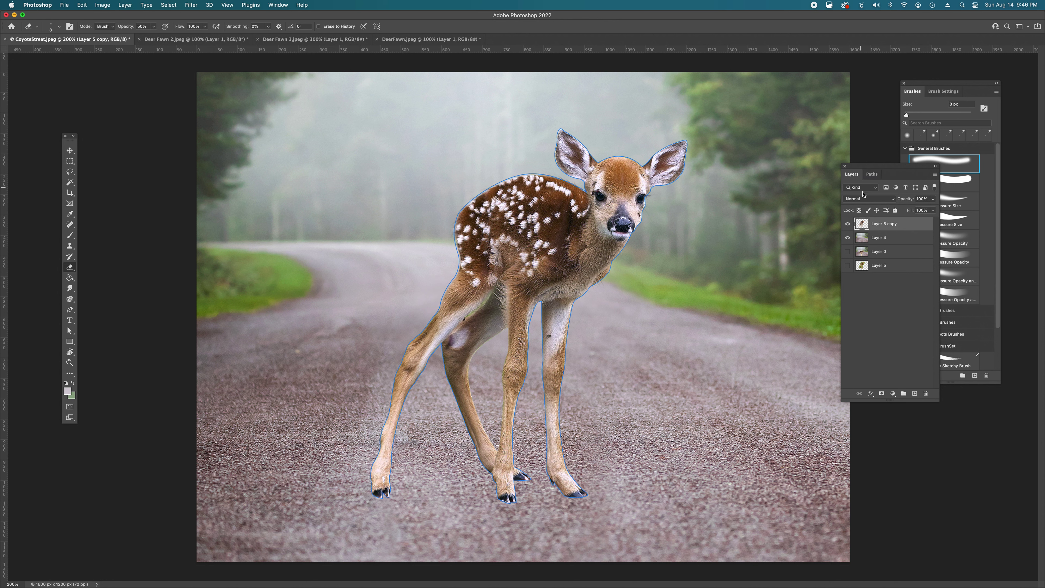
{"action": "left_click", "coordinate": [871, 174]}
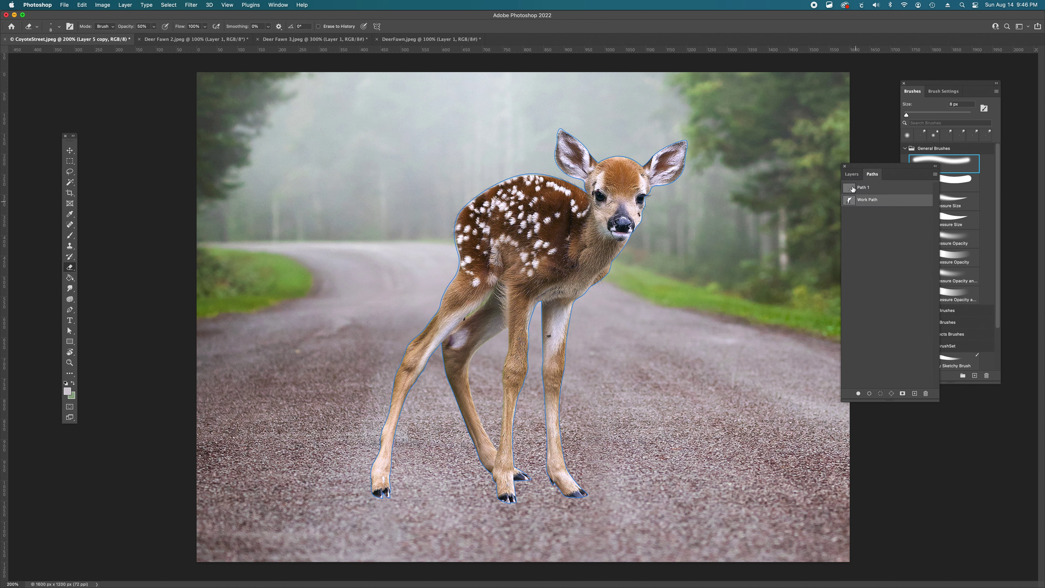
{"action": "left_click", "coordinate": [850, 175]}
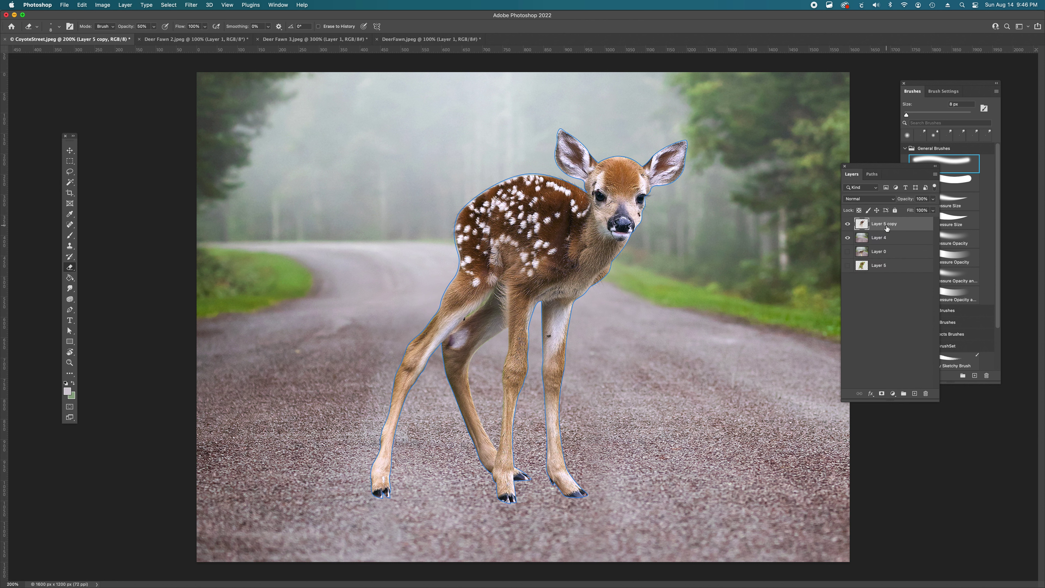
{"action": "left_click", "coordinate": [871, 173]}
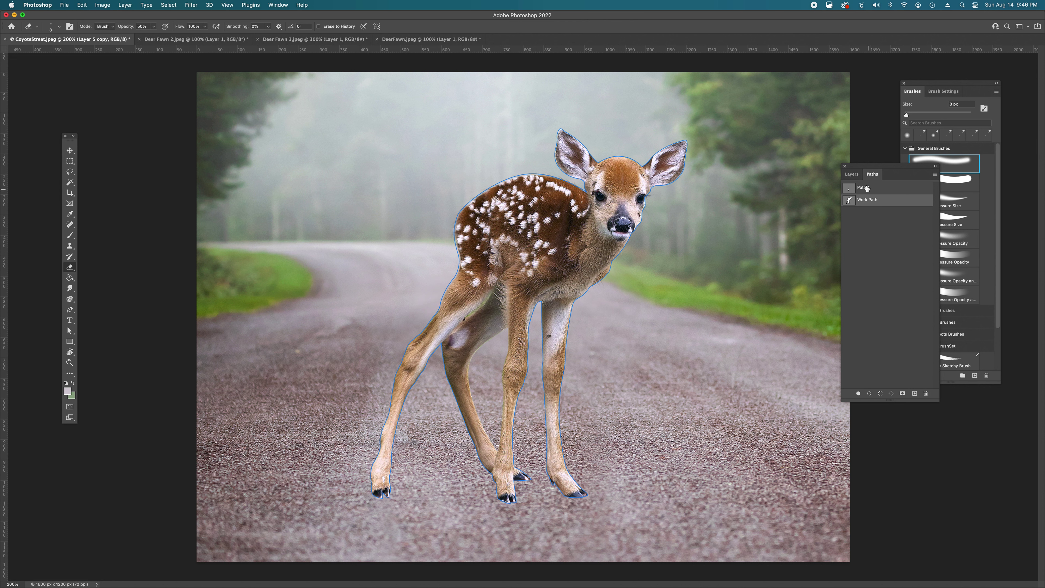
{"action": "key", "text": "super+t"}
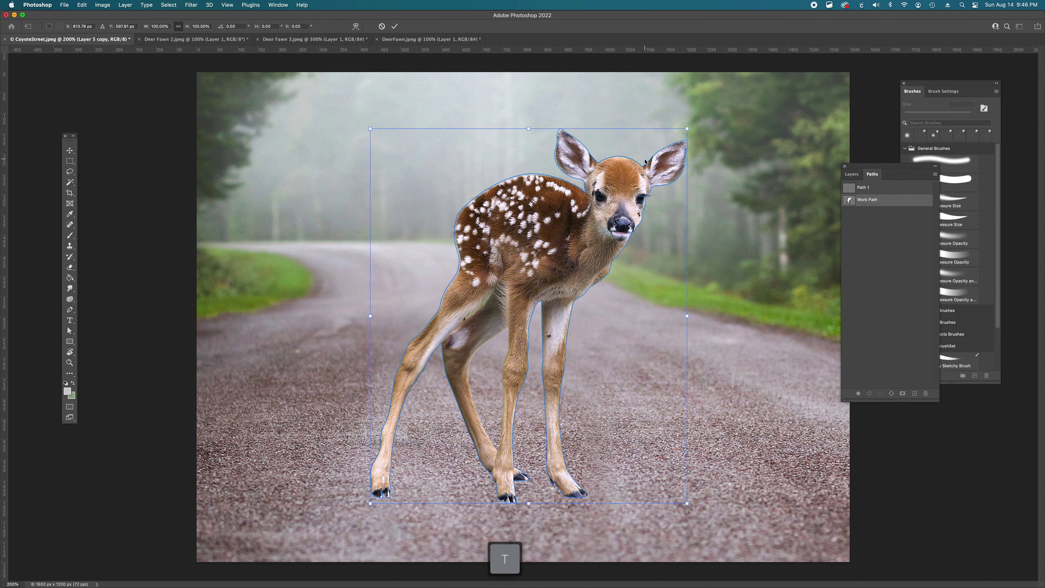
{"action": "left_click_drag", "start_coordinate": [686, 129], "coordinate": [653, 197]}
{"action": "key", "text": "cmd+z"}
{"action": "left_click", "coordinate": [851, 174]}
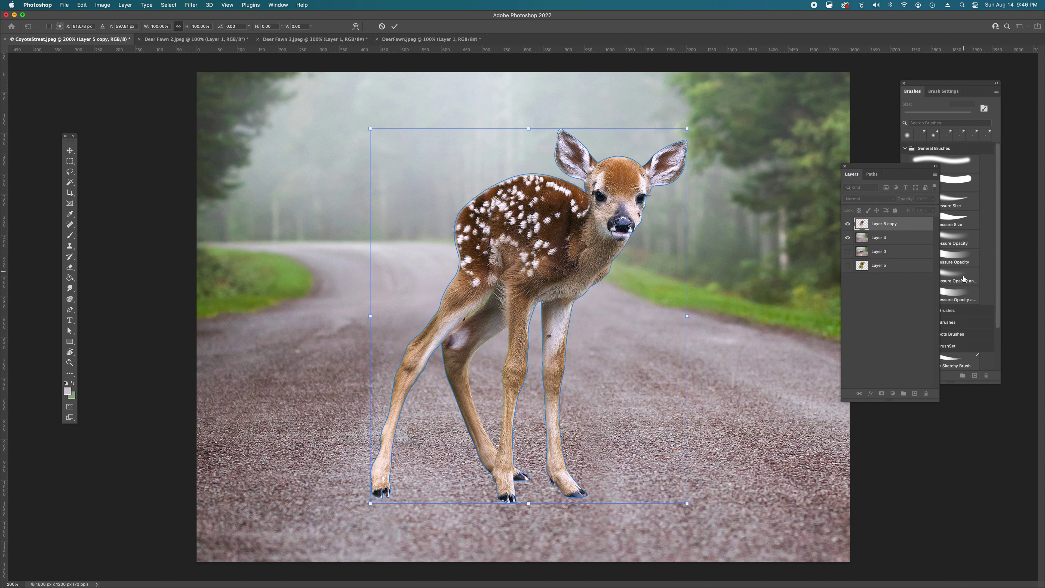
{"action": "key", "text": "super+d"}
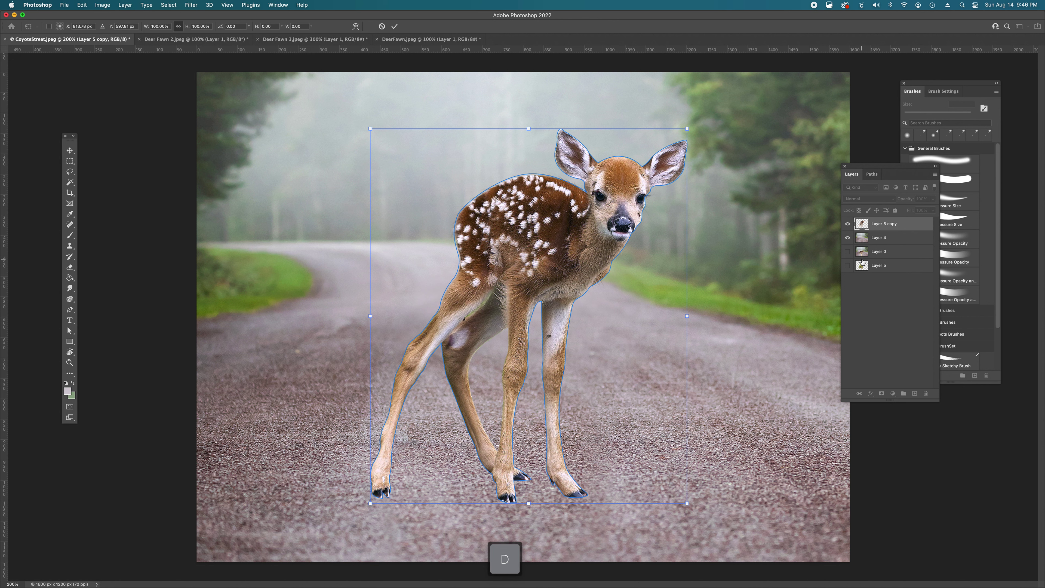
{"action": "key", "text": "Escape"}
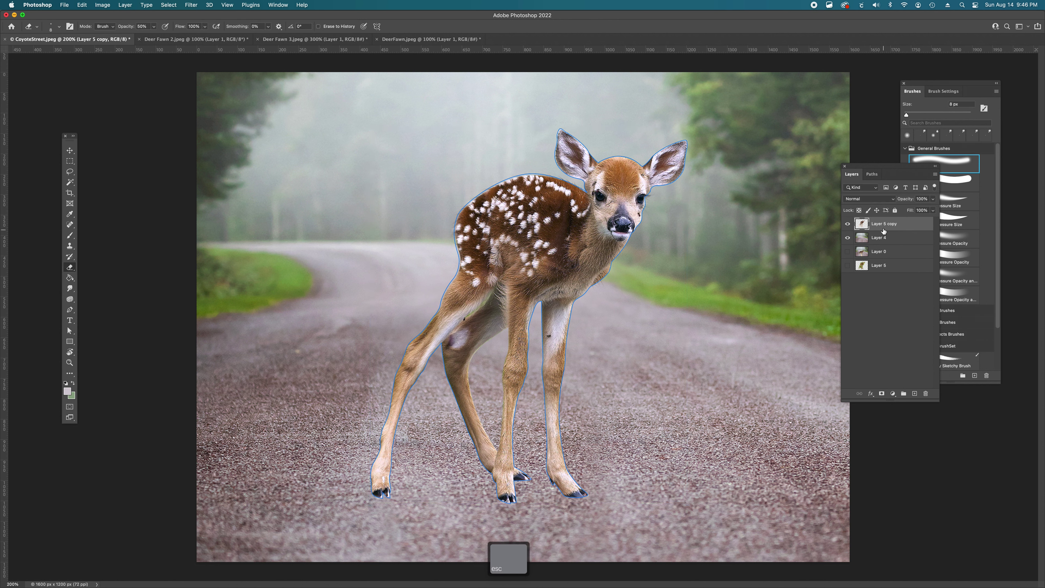
Deselect the layer and hide the path outline around the fawn.
{"action": "left_click", "coordinate": [900, 315]}
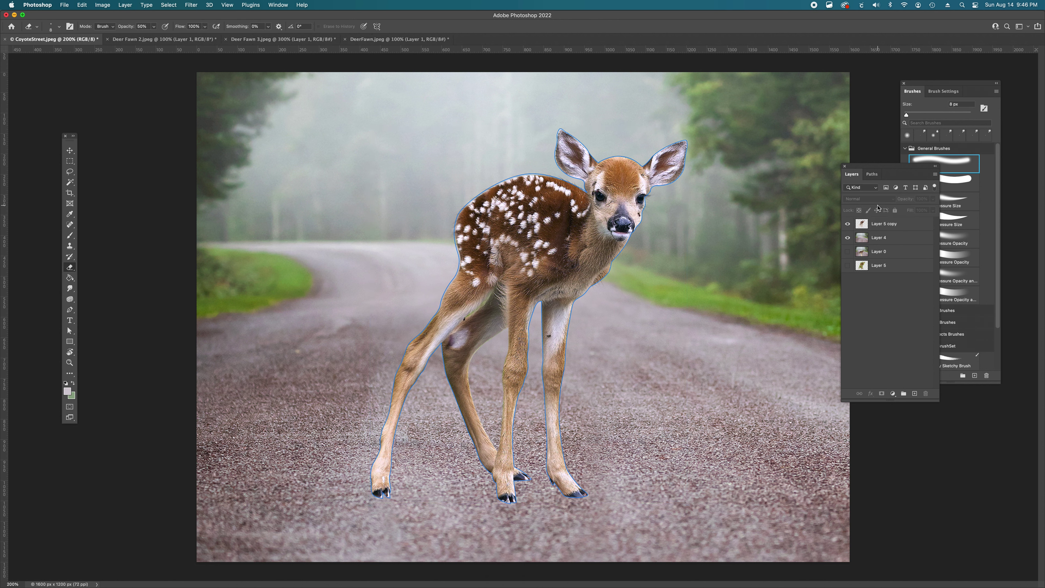
{"action": "left_click", "coordinate": [872, 174]}
{"action": "left_click", "coordinate": [851, 173]}
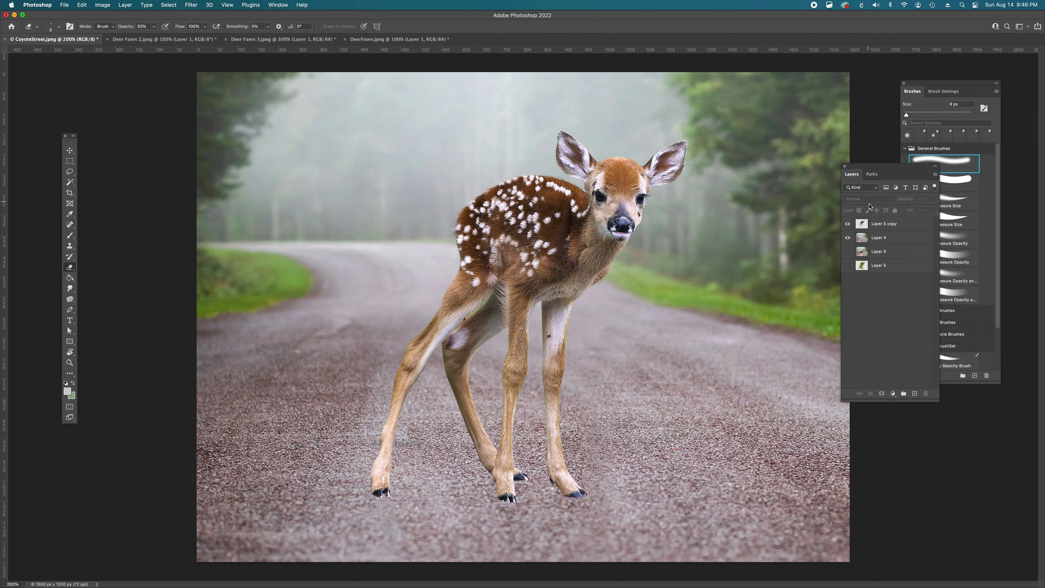
Scale the fawn layer proportionally to about 86% and reposition it in the middle of the road.
{"action": "left_click", "coordinate": [875, 226]}
{"action": "key", "text": "super+t"}
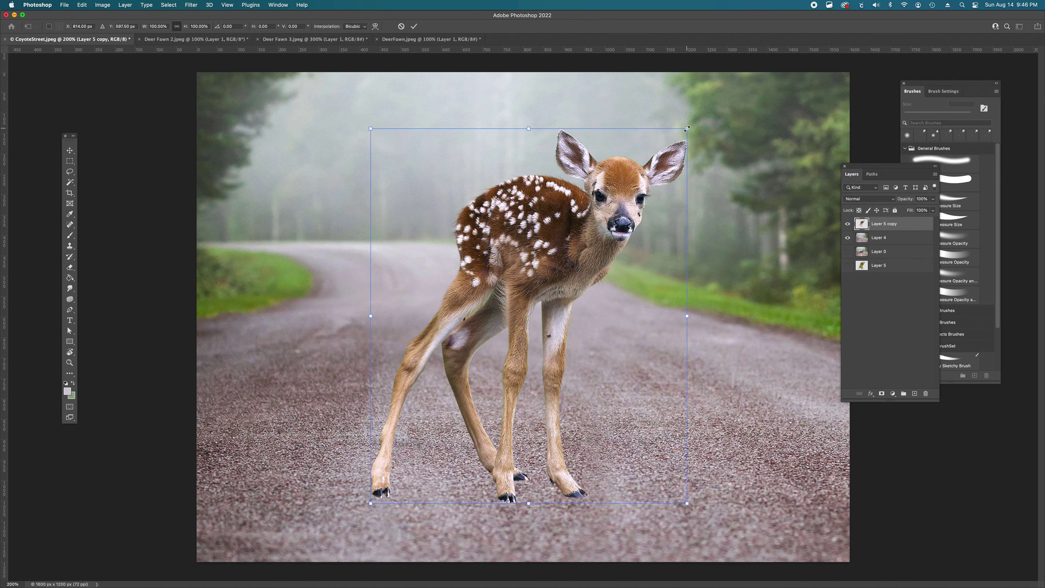
{"action": "left_click_drag", "start_coordinate": [687, 128], "coordinate": [656, 176]}
{"action": "left_click_drag", "start_coordinate": [522, 278], "coordinate": [548, 243]}
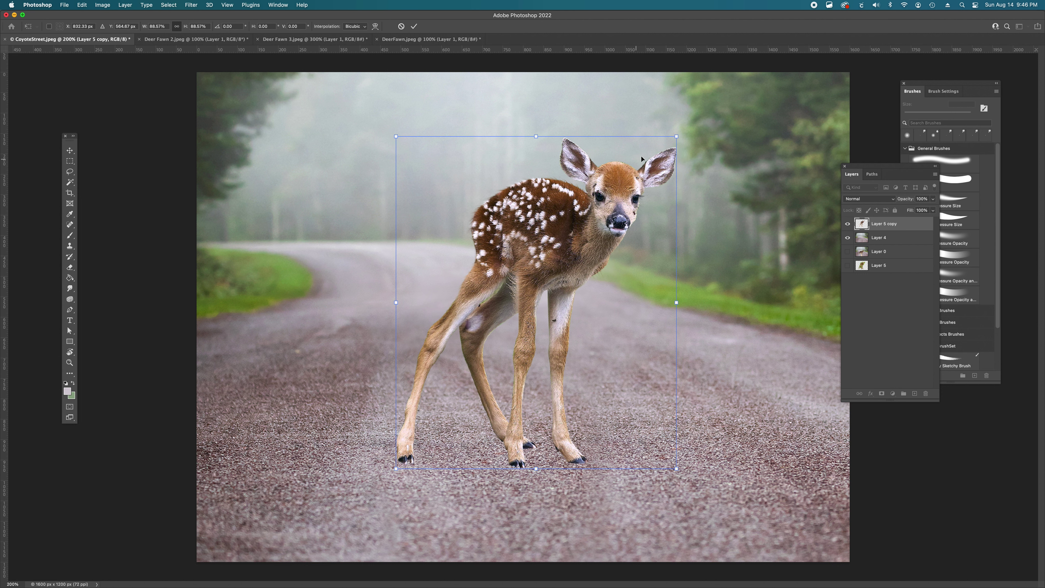
{"action": "left_click_drag", "start_coordinate": [675, 137], "coordinate": [669, 144]}
{"action": "left_click_drag", "start_coordinate": [590, 238], "coordinate": [594, 240]}
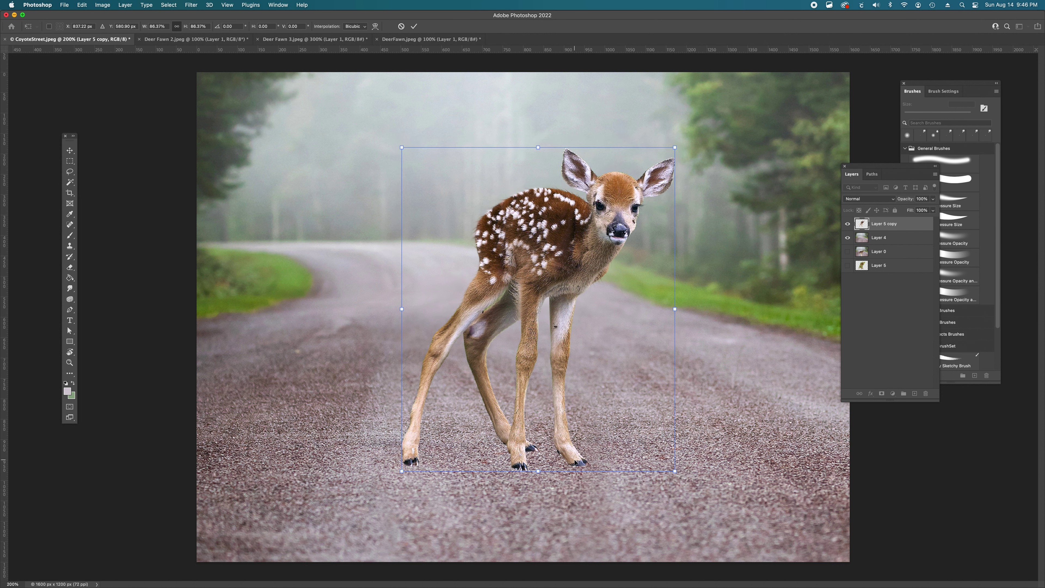
{"action": "left_click_drag", "start_coordinate": [525, 433], "coordinate": [520, 435]}
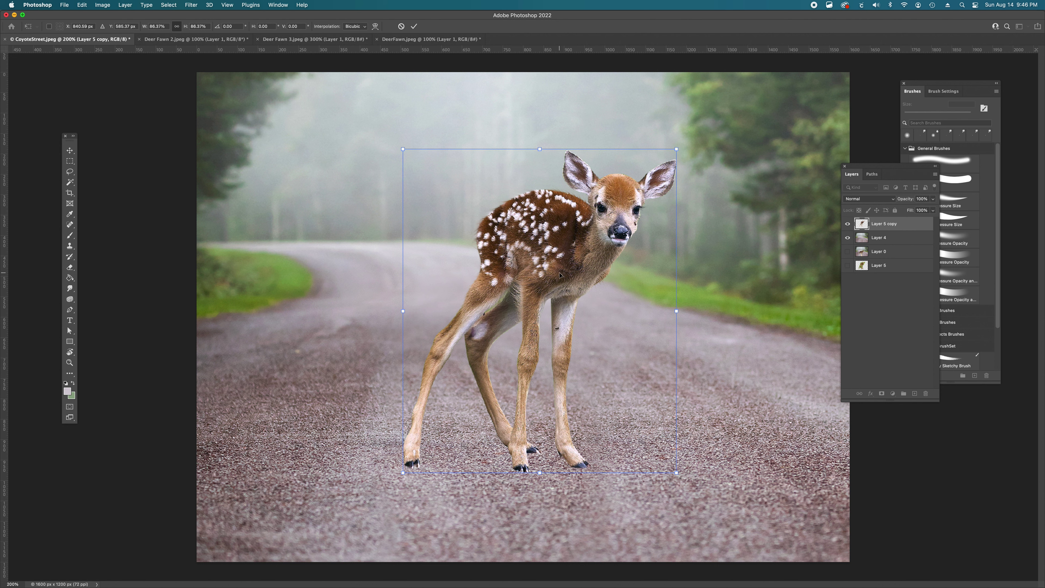
{"action": "left_click_drag", "start_coordinate": [565, 259], "coordinate": [564, 259]}
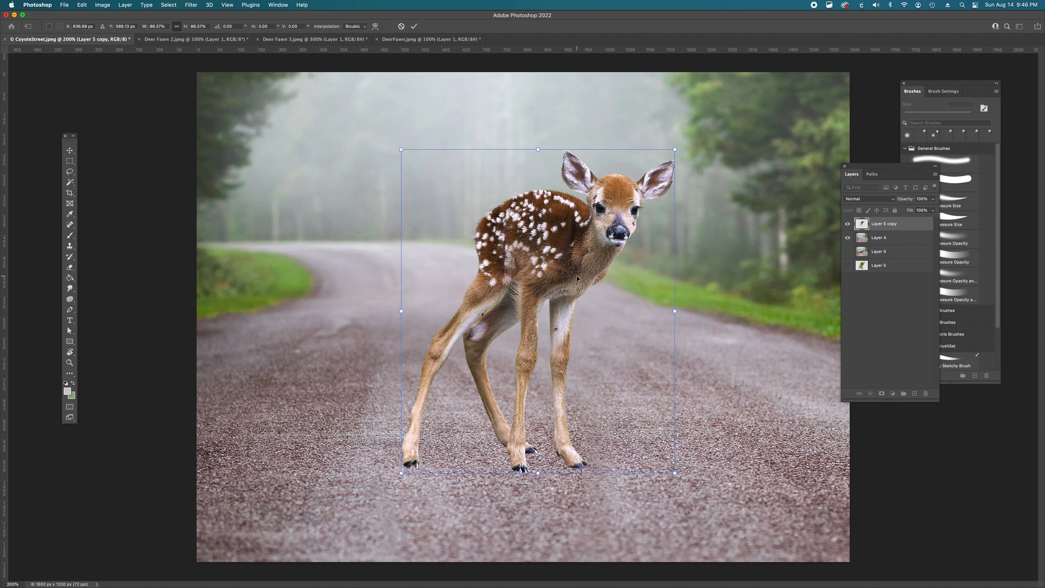
{"action": "left_click_drag", "start_coordinate": [581, 264], "coordinate": [581, 266]}
{"action": "key", "text": "Return"}
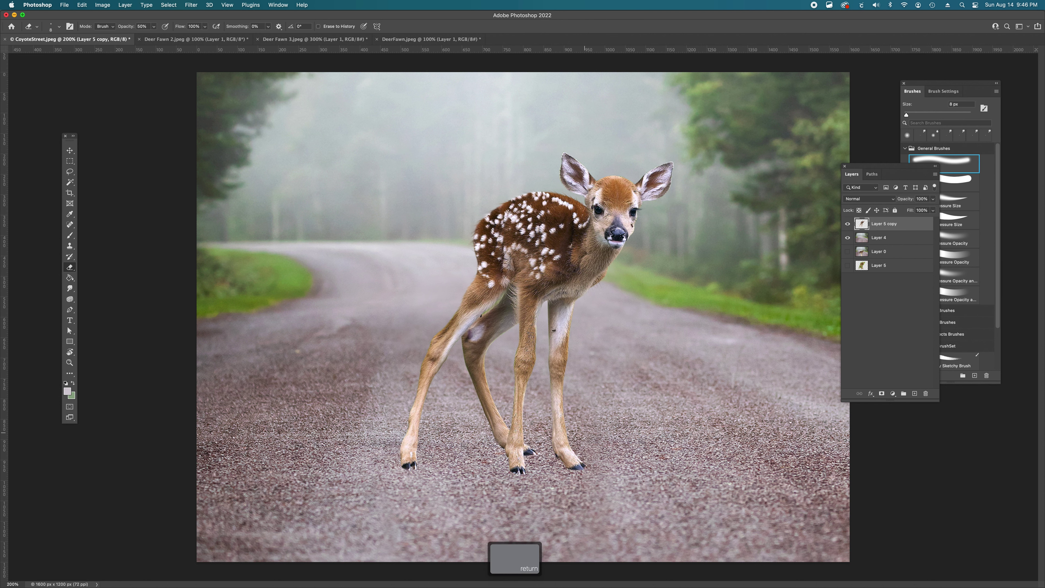
Check the composite from a distance, and compare the fawn's size and footing with the original coyote layer by swapping layer visibility.
{"action": "left_click", "coordinate": [553, 334], "text": "alt+super"}
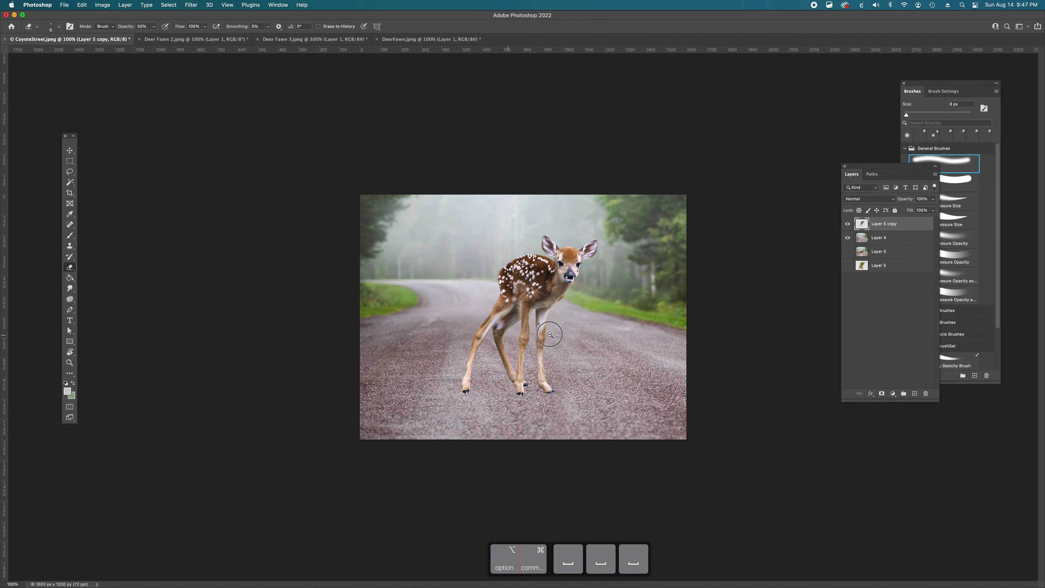
{"action": "left_click", "coordinate": [543, 335], "text": "alt+super"}
{"action": "left_click", "coordinate": [520, 340], "text": "super"}
{"action": "left_click", "coordinate": [521, 340], "text": "super"}
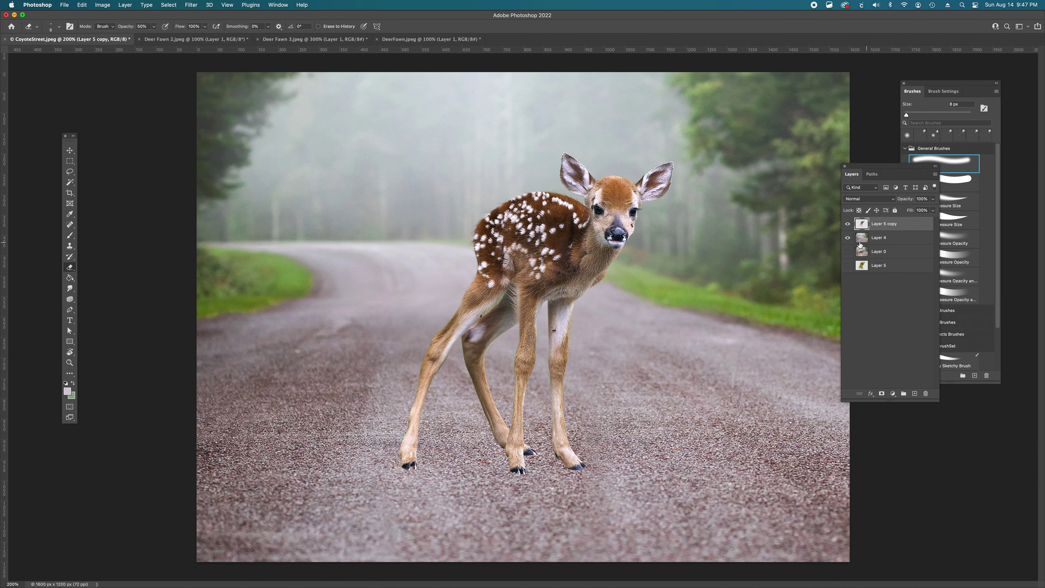
{"action": "left_click", "coordinate": [847, 237]}
{"action": "left_click", "coordinate": [847, 223]}
{"action": "left_click", "coordinate": [847, 251]}
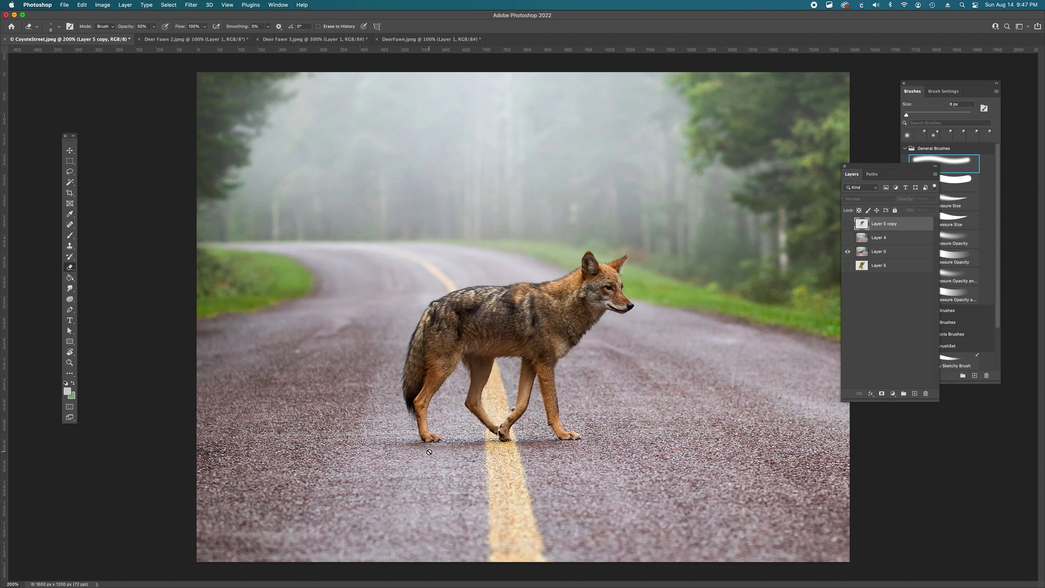
{"action": "left_click", "coordinate": [848, 251]}
{"action": "left_click", "coordinate": [847, 237]}
{"action": "left_click", "coordinate": [847, 223]}
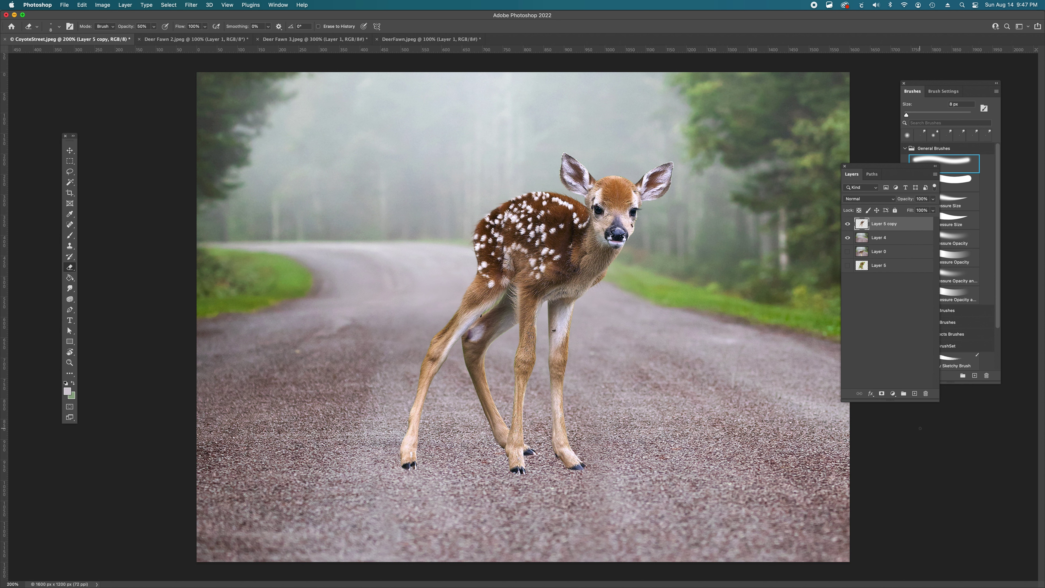
Add an empty layer above the fawn layer and ready the Brush tool at 80 px.
{"action": "left_click", "coordinate": [914, 394]}
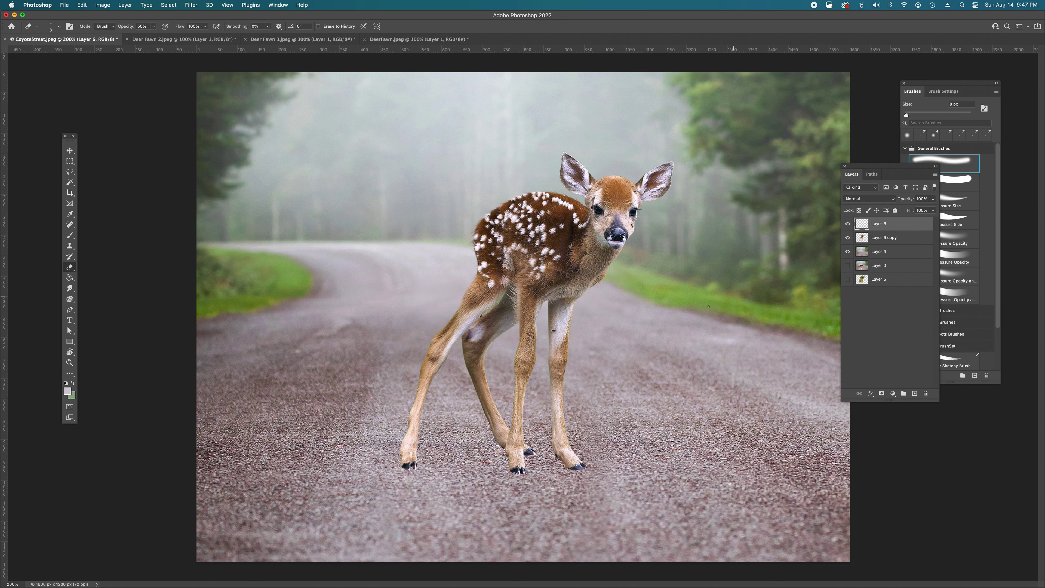
{"action": "key", "text": "b"}
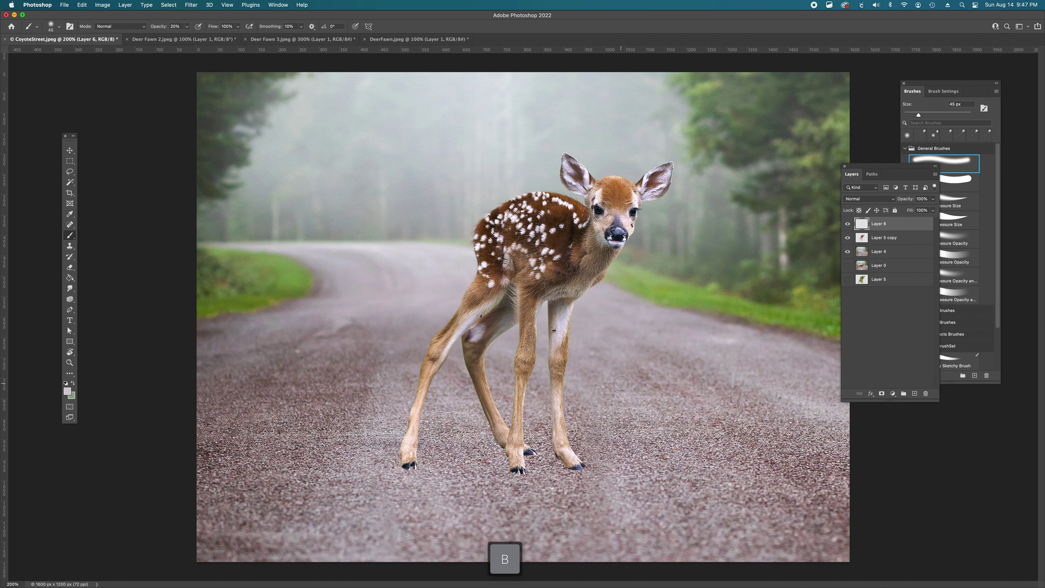
{"action": "key", "text": "bracketright"}
{"action": "key", "text": "bracketright"}
{"action": "key", "text": "bracketright"}
{"action": "key", "text": "bracketright"}
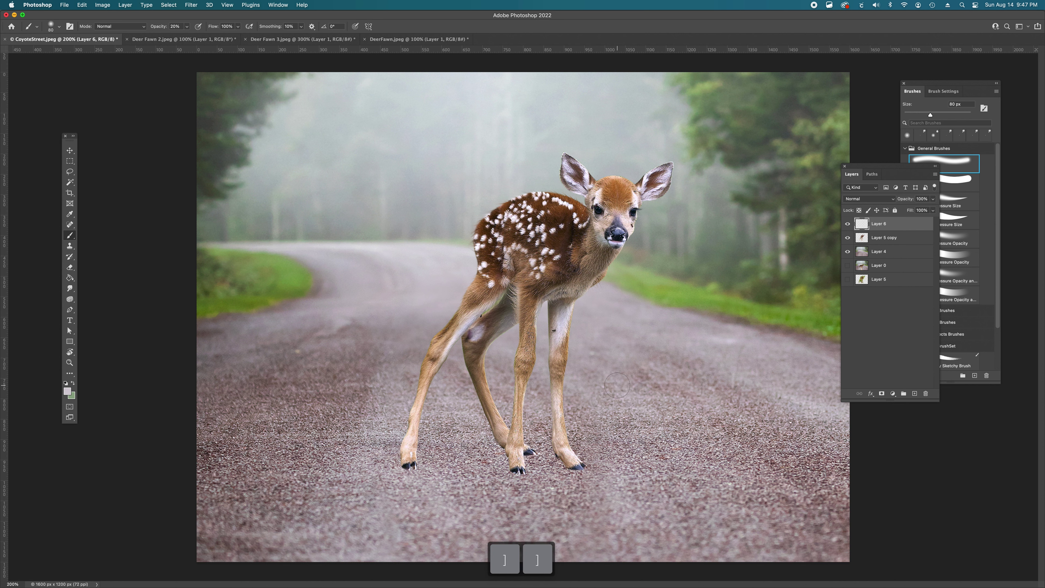
Sample a dark grey from the road's edge and paint a soft shadow beneath the hooves at 125 px and 20% opacity.
{"action": "key", "text": "alt"}
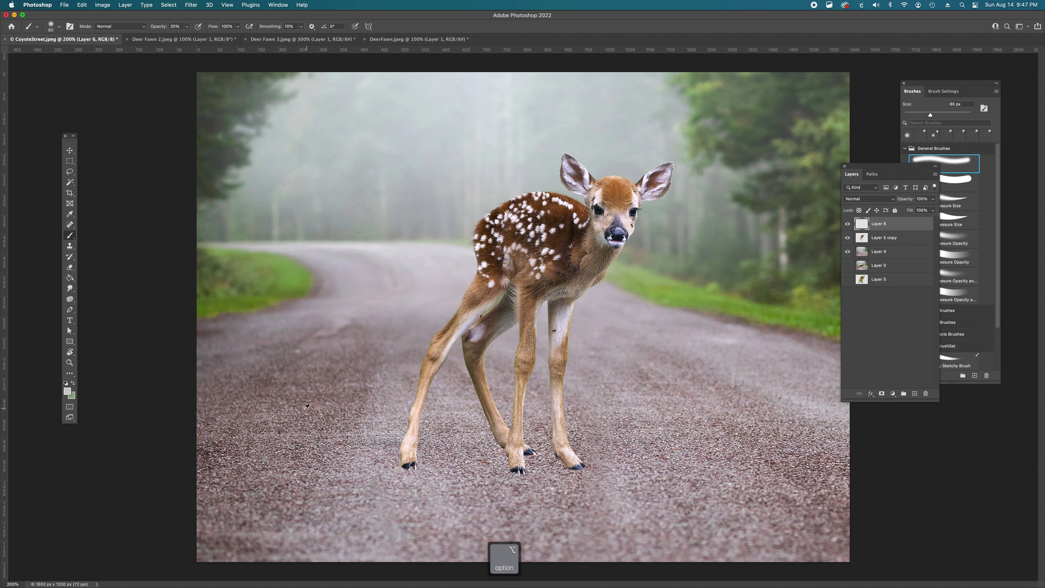
{"action": "left_click_drag", "start_coordinate": [227, 398], "coordinate": [222, 448]}
{"action": "left_click_drag", "start_coordinate": [222, 450], "coordinate": [225, 353]}
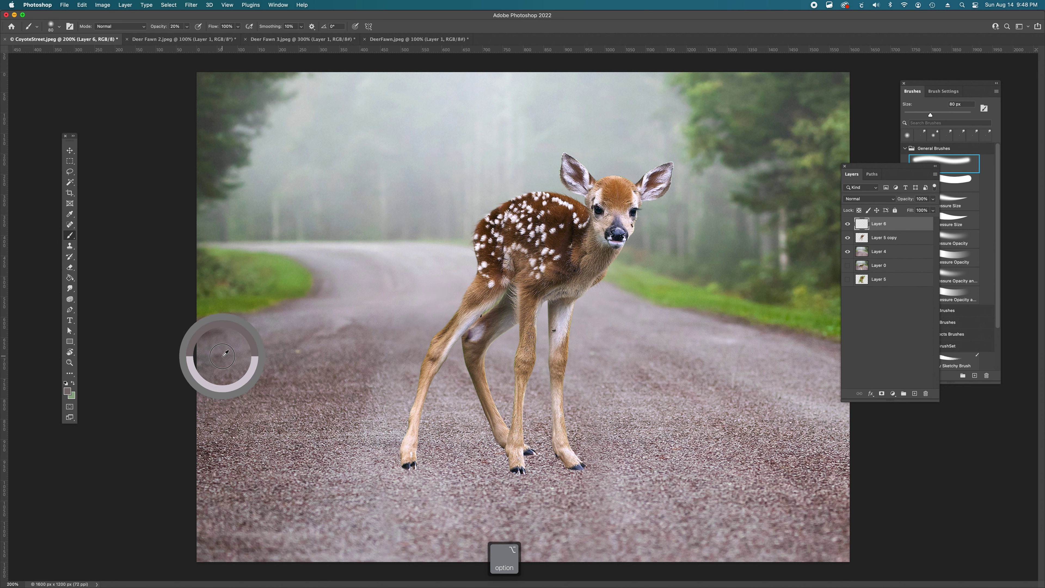
{"action": "left_click_drag", "start_coordinate": [223, 355], "coordinate": [222, 356]}
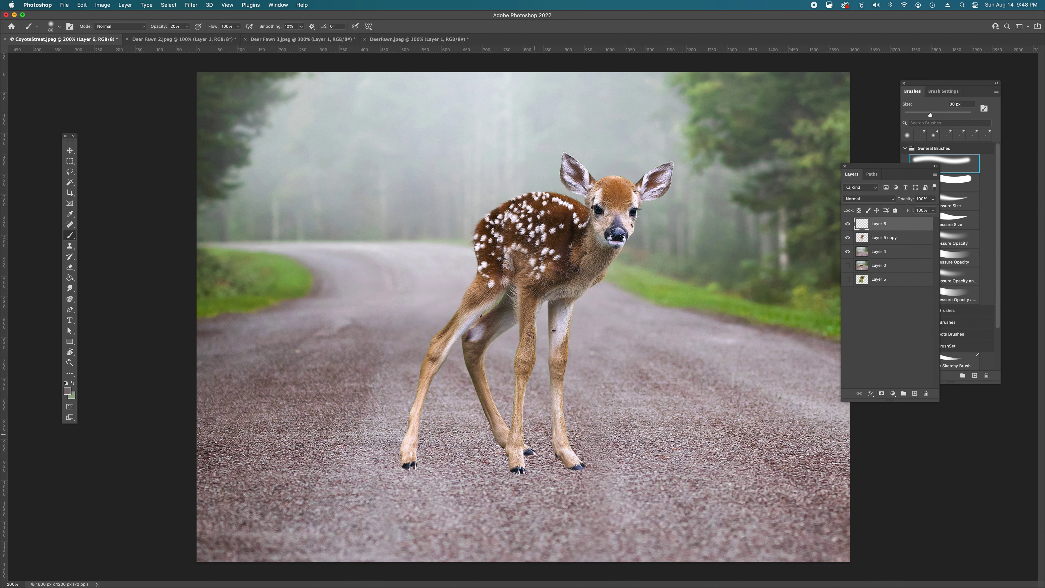
{"action": "key", "text": "bracketright"}
{"action": "key", "text": "bracketright"}
{"action": "key", "text": "bracketright"}
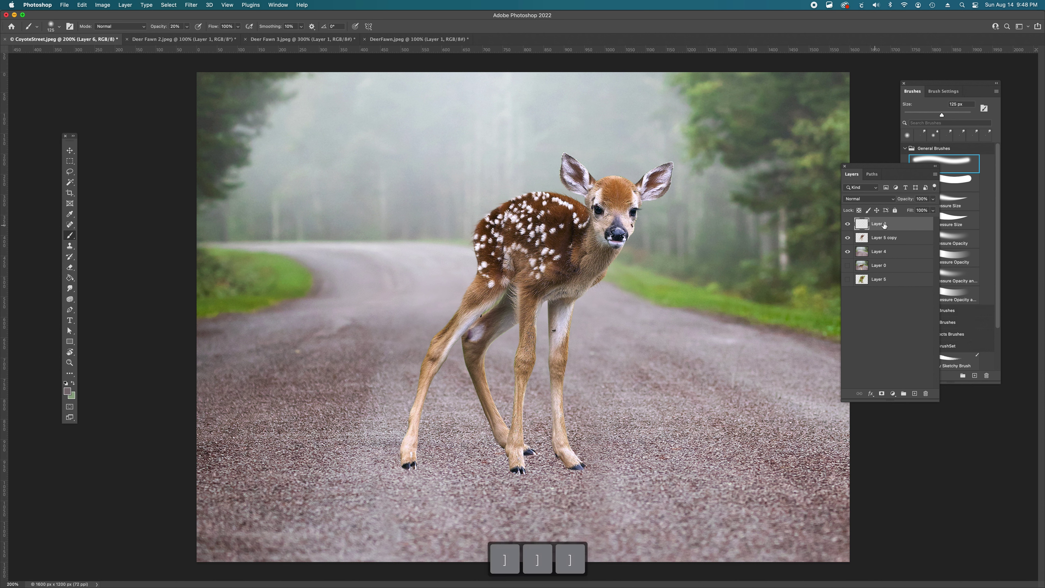
{"action": "mouse_move", "coordinate": [381, 469]}
{"action": "left_mouse_down"}
{"action": "mouse_move", "coordinate": [506, 465]}
{"action": "mouse_move", "coordinate": [362, 461]}
{"action": "mouse_move", "coordinate": [372, 473]}
{"action": "mouse_move", "coordinate": [522, 461]}
{"action": "mouse_move", "coordinate": [411, 457]}
{"action": "mouse_move", "coordinate": [448, 469]}
{"action": "left_mouse_up"}
{"action": "left_click_drag", "start_coordinate": [328, 463], "coordinate": [589, 467]}
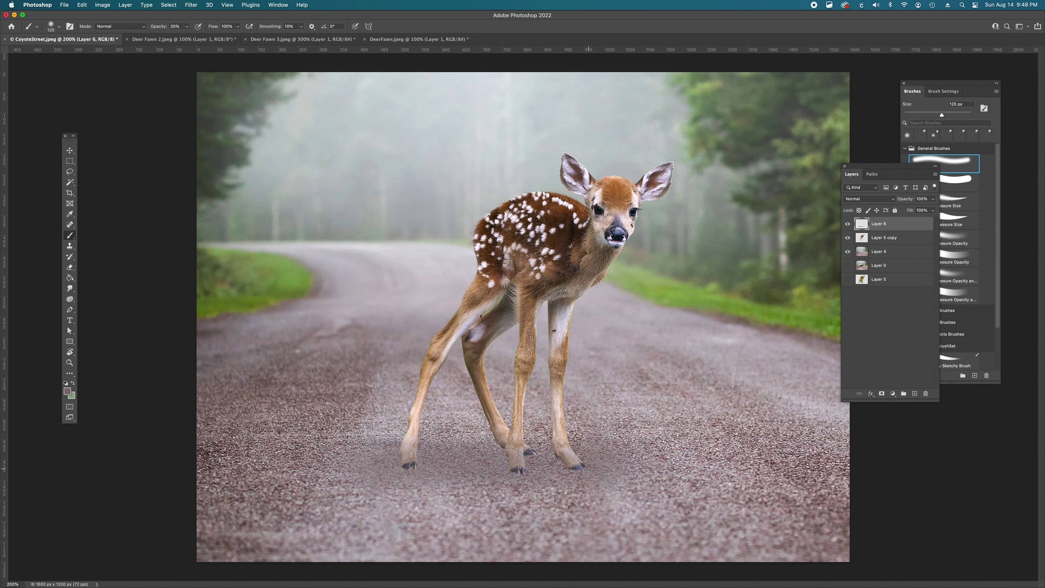
{"action": "mouse_move", "coordinate": [666, 456]}
{"action": "left_mouse_down"}
{"action": "mouse_move", "coordinate": [675, 449]}
{"action": "mouse_move", "coordinate": [305, 449]}
{"action": "left_mouse_up"}
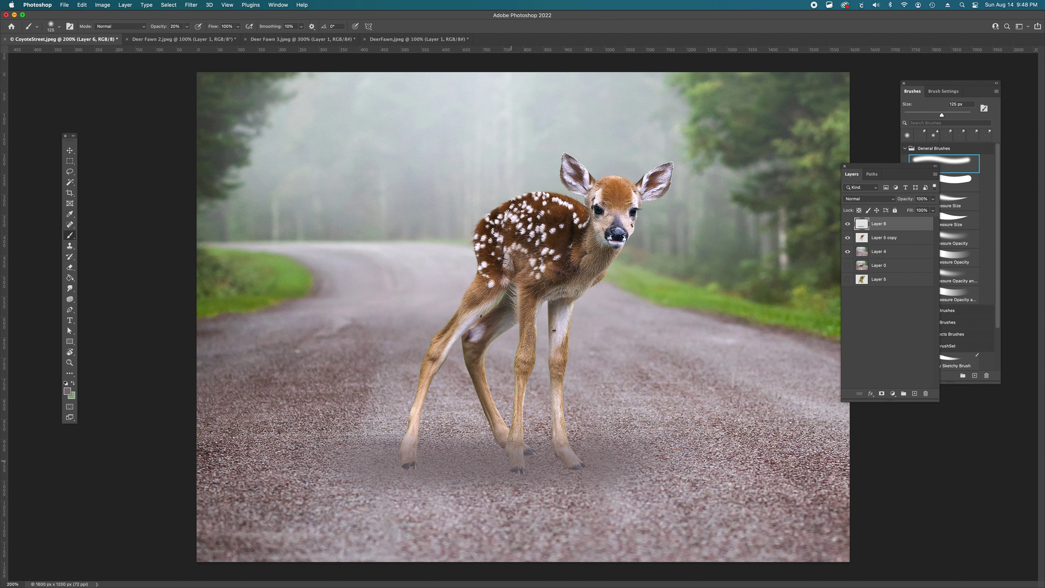
Try shading close around the hooves with a much smaller Brush, and undo the last two strokes.
{"action": "key", "text": "bracketleft"}
{"action": "key", "text": "bracketleft"}
{"action": "key", "text": "bracketleft"}
{"action": "key", "text": "bracketleft"}
{"action": "key", "text": "bracketleft"}
{"action": "key", "text": "bracketleft"}
{"action": "key", "text": "bracketleft"}
{"action": "key", "text": "bracketleft"}
{"action": "key", "text": "bracketleft"}
{"action": "key", "text": "bracketleft"}
{"action": "key", "text": "super+z"}
{"action": "key", "text": "super+z"}
Darken the shadow beneath the hooves further while enlarging the soft Brush up to 200 px.
{"action": "key", "text": "bracketright"}
{"action": "key", "text": "bracketright"}
{"action": "key", "text": "bracketright"}
{"action": "key", "text": "bracketright"}
{"action": "key", "text": "bracketright"}
{"action": "key", "text": "bracketright"}
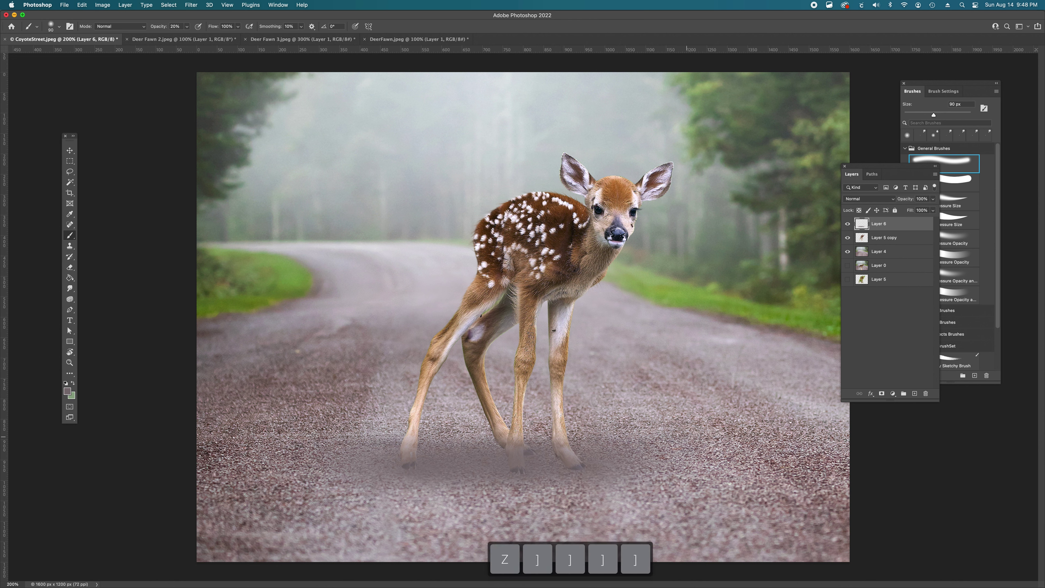
{"action": "key", "text": "bracketright"}
{"action": "key", "text": "bracketright"}
{"action": "key", "text": "bracketright"}
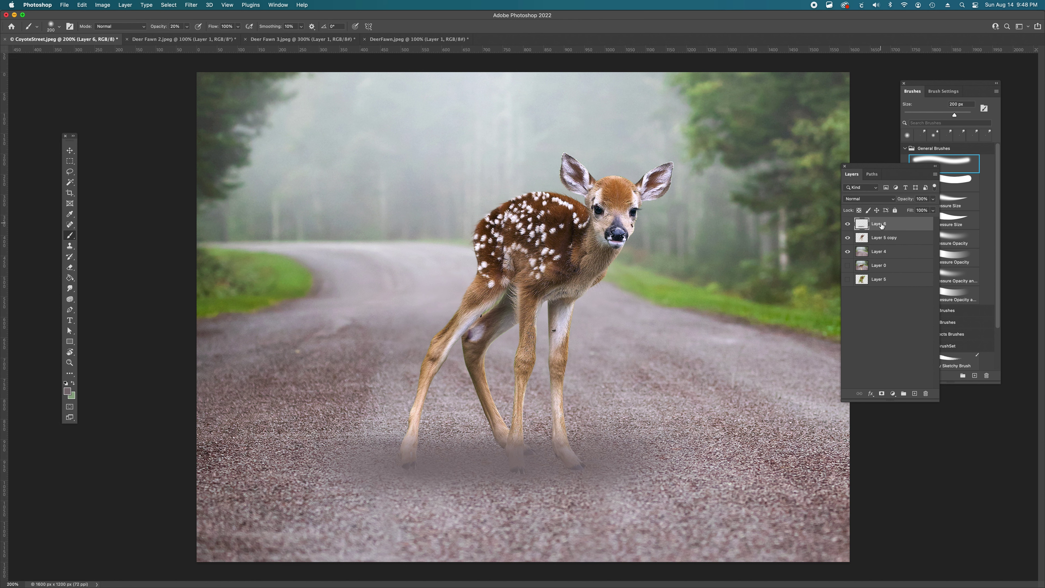
Place the shadow layer beneath the fawn layer and blend it in Multiply mode at 62% opacity.
{"action": "left_click_drag", "start_coordinate": [881, 225], "coordinate": [881, 241]}
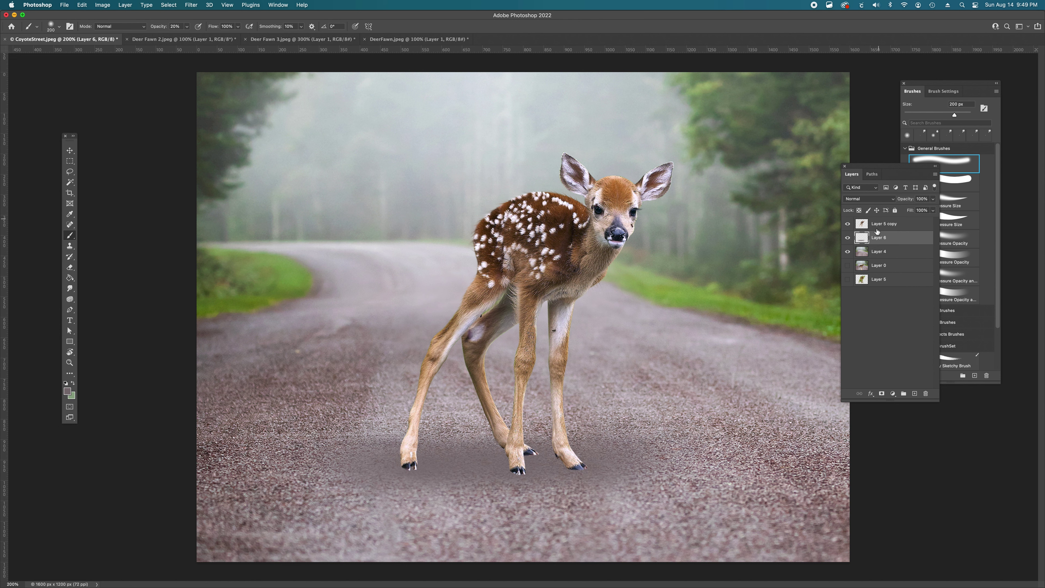
{"action": "left_click", "coordinate": [876, 199]}
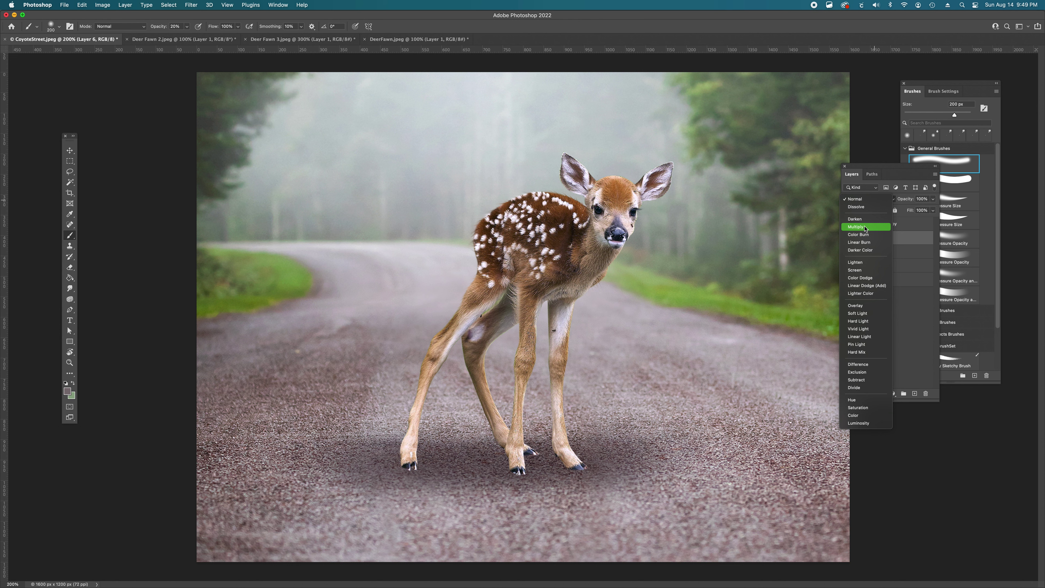
{"action": "left_click", "coordinate": [865, 227]}
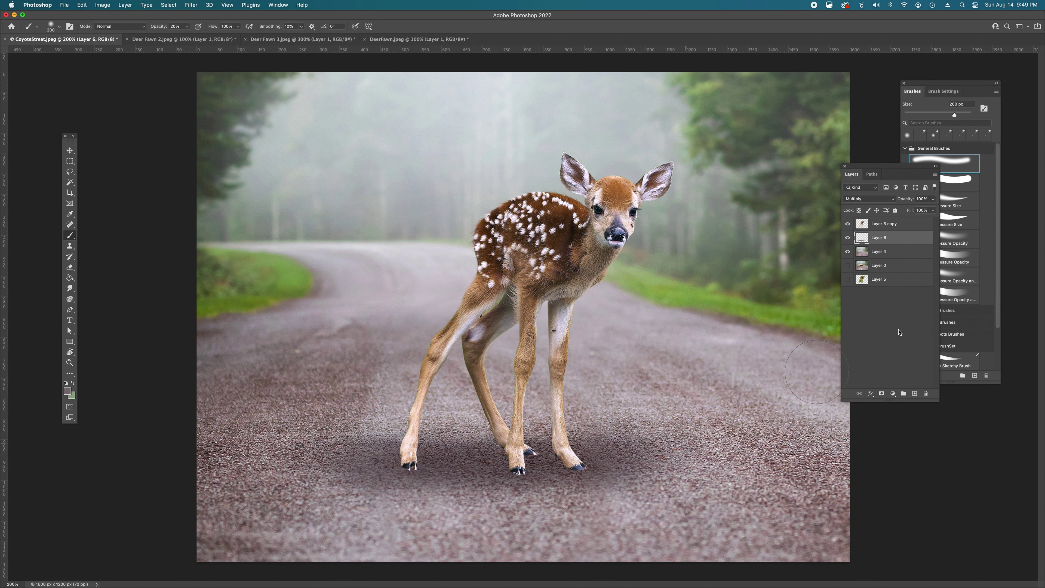
{"action": "left_click", "coordinate": [931, 199]}
{"action": "left_click_drag", "start_coordinate": [932, 210], "coordinate": [919, 209]}
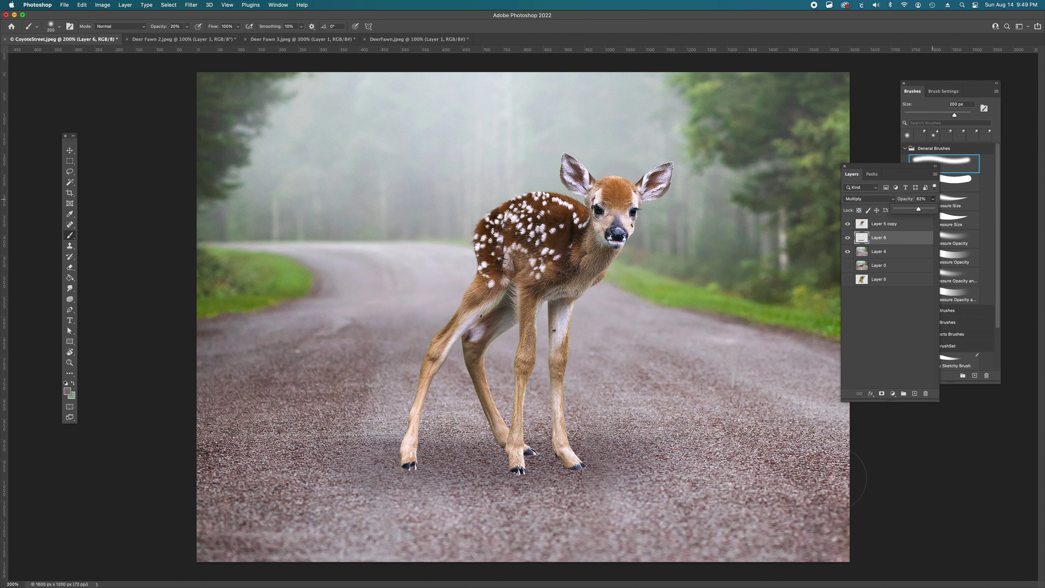
{"action": "left_click", "coordinate": [895, 226]}
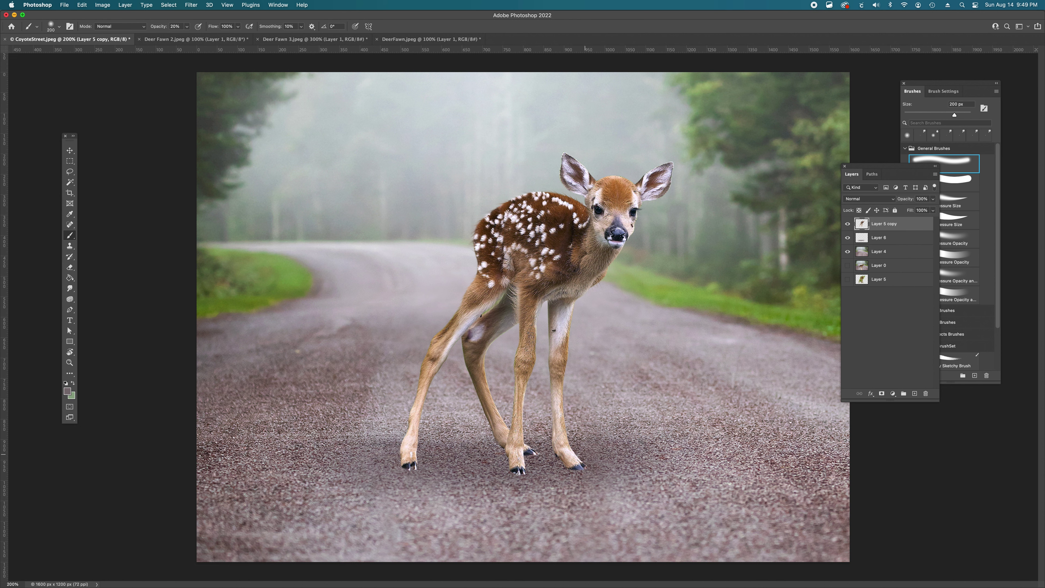
{"action": "key", "text": "super+t"}
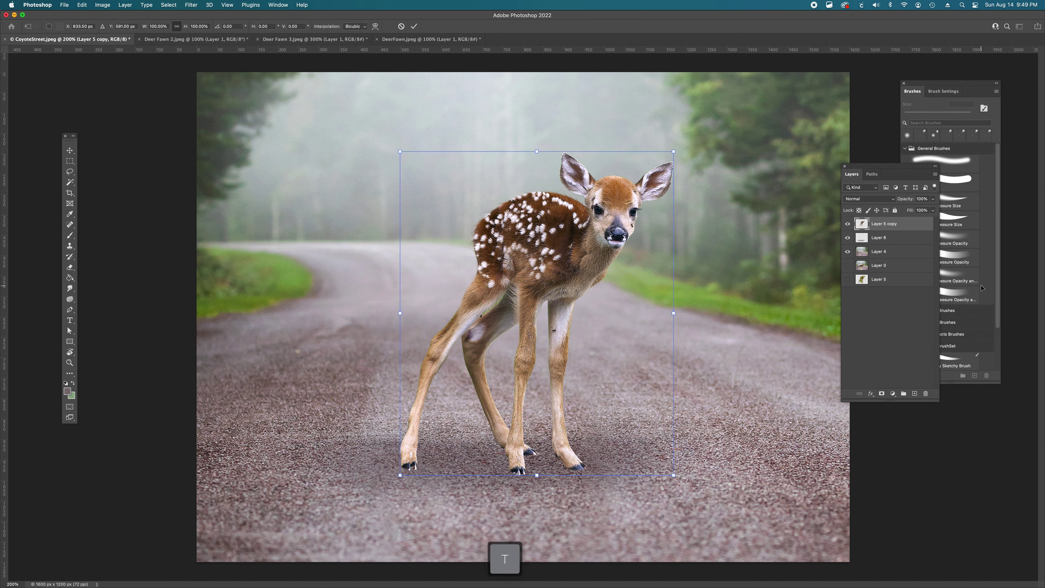
{"action": "key", "text": "Escape"}
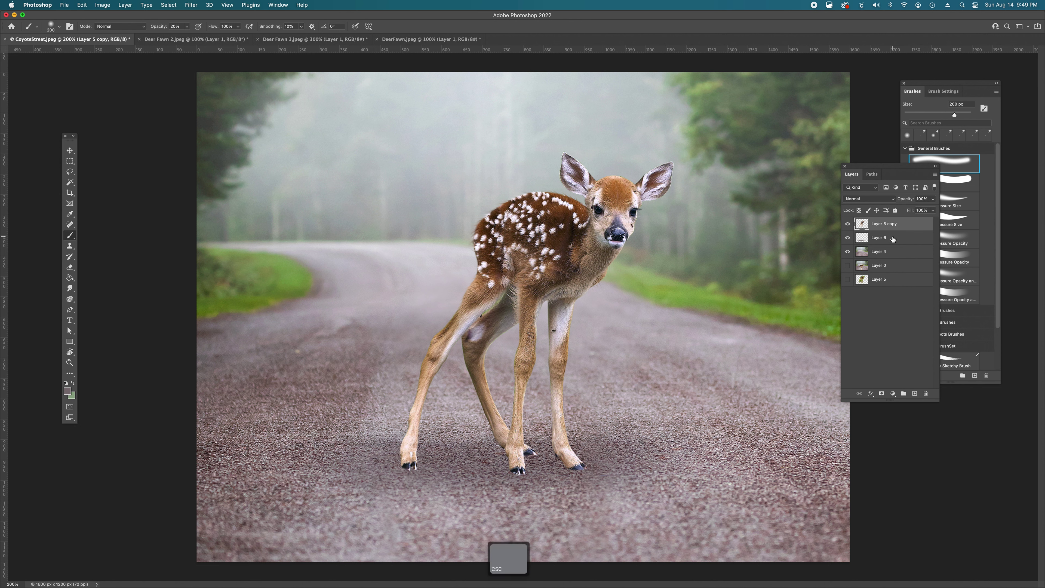
Transform the shadow layer to about 79% of its height, rotate it about 0.8°, and reposition it under the fawn's hooves.
{"action": "left_click", "coordinate": [893, 239]}
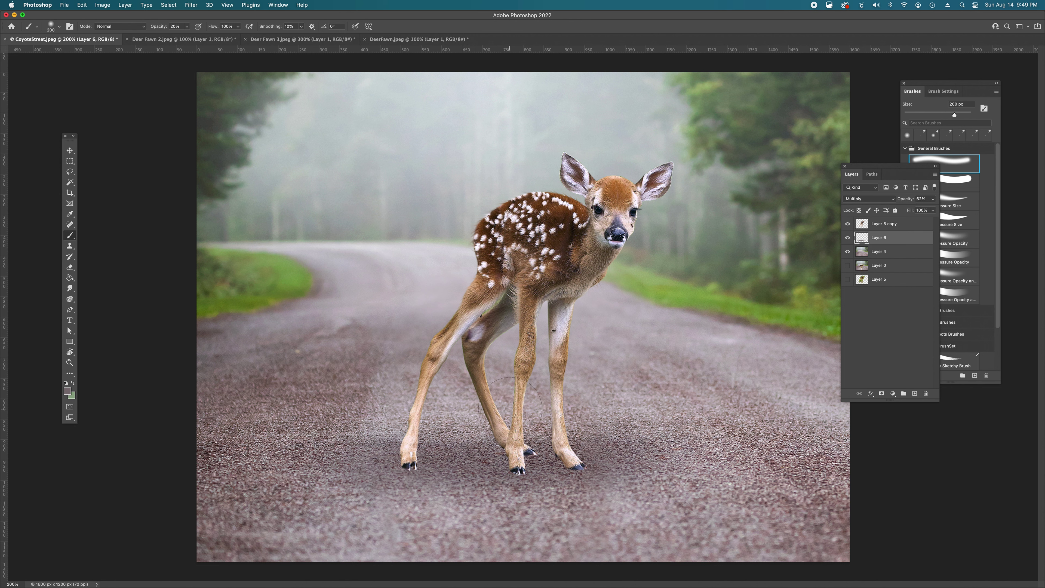
{"action": "key", "text": "super+t"}
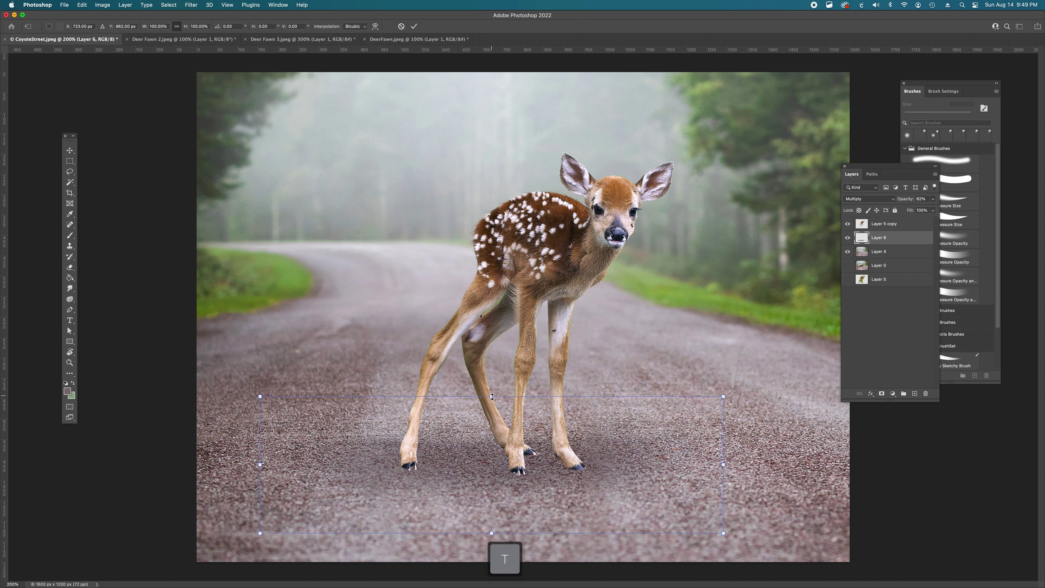
{"action": "key", "text": "shift"}
{"action": "left_click_drag", "start_coordinate": [492, 396], "coordinate": [494, 428]}
{"action": "left_click_drag", "start_coordinate": [489, 480], "coordinate": [495, 468]}
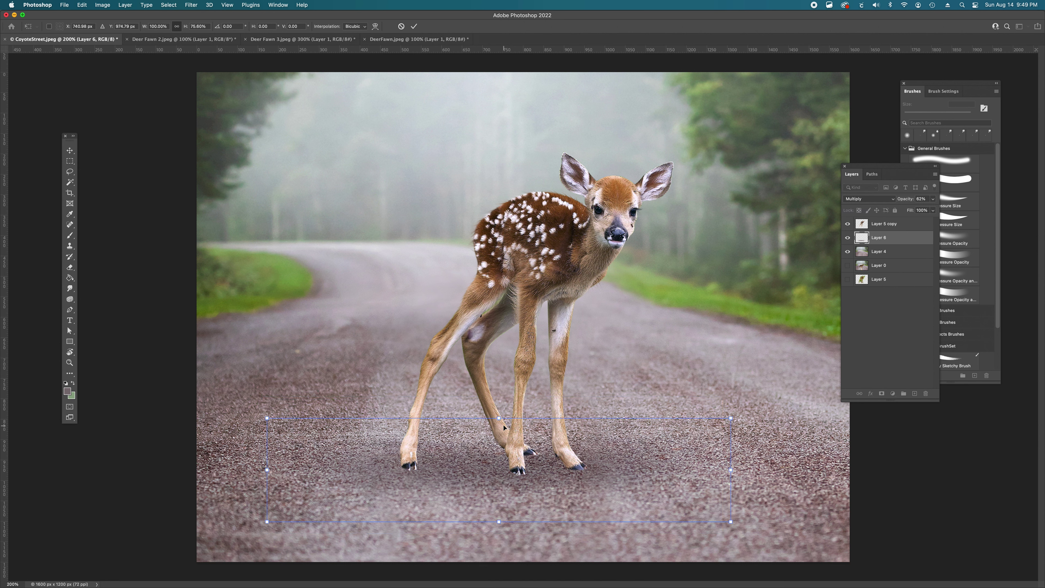
{"action": "key", "text": "shift"}
{"action": "left_click_drag", "start_coordinate": [500, 417], "coordinate": [500, 415]}
{"action": "key", "text": "shift"}
{"action": "left_click_drag", "start_coordinate": [497, 521], "coordinate": [497, 523]}
{"action": "left_click_drag", "start_coordinate": [739, 469], "coordinate": [739, 472]}
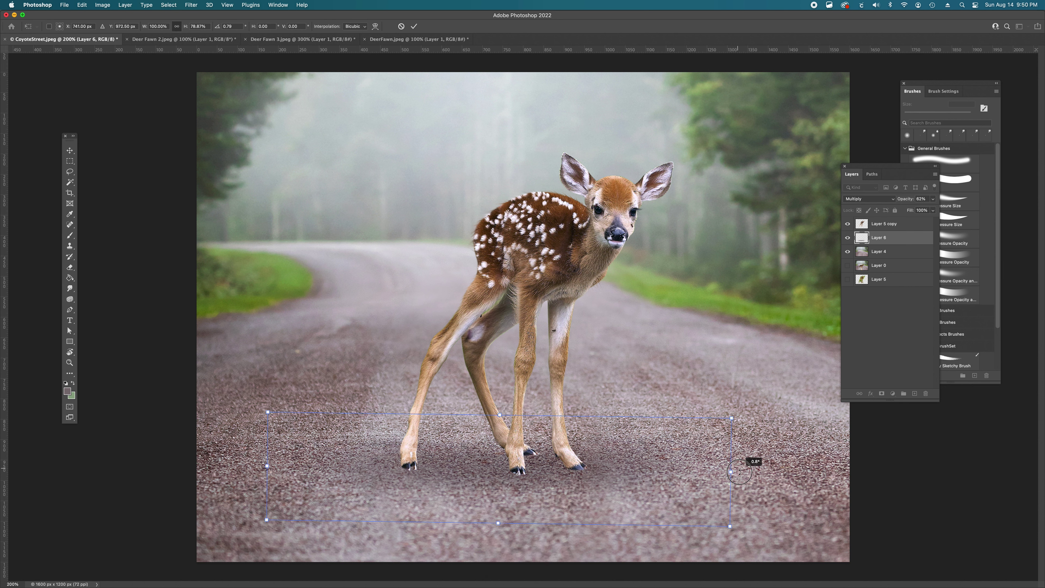
{"action": "left_click_drag", "start_coordinate": [629, 475], "coordinate": [624, 473]}
{"action": "key", "text": "Return"}
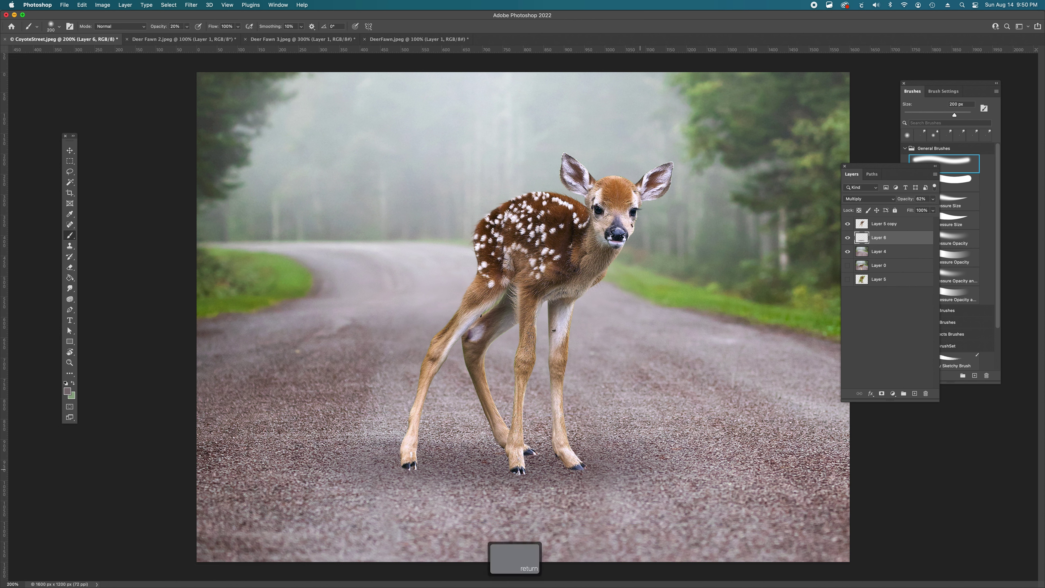
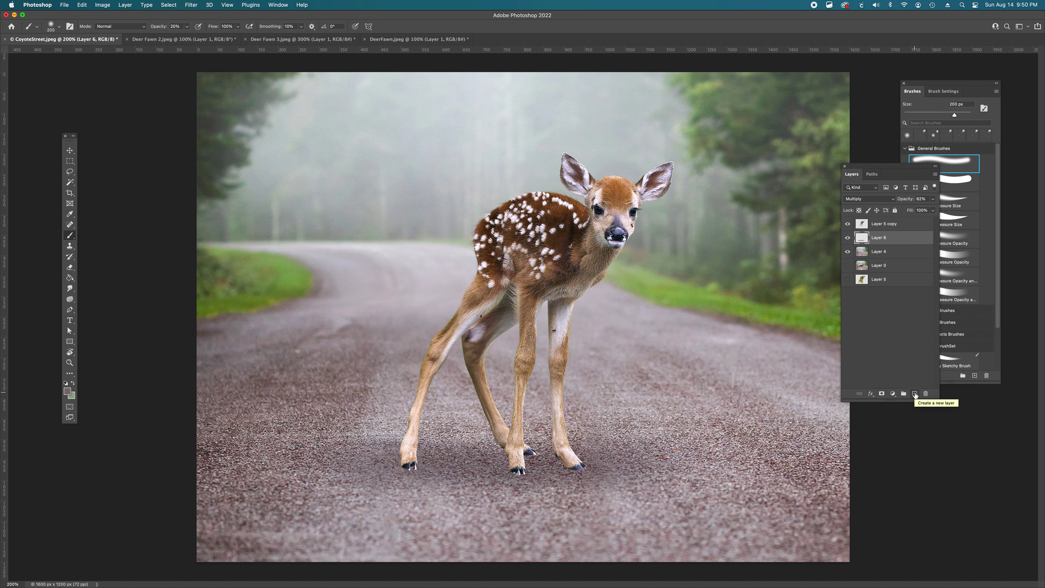
Add a layer above the existing shadow layer, and rename the visible layers from top to bottom Deer, Feet Shadow, Shadow and Street.
{"action": "left_click", "coordinate": [915, 394]}
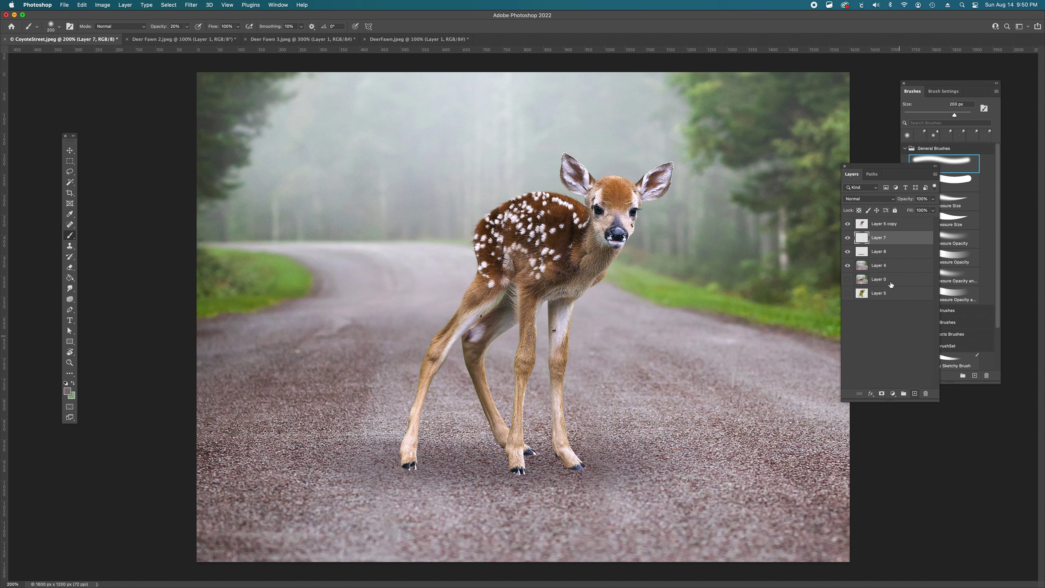
{"action": "double_click", "coordinate": [881, 252]}
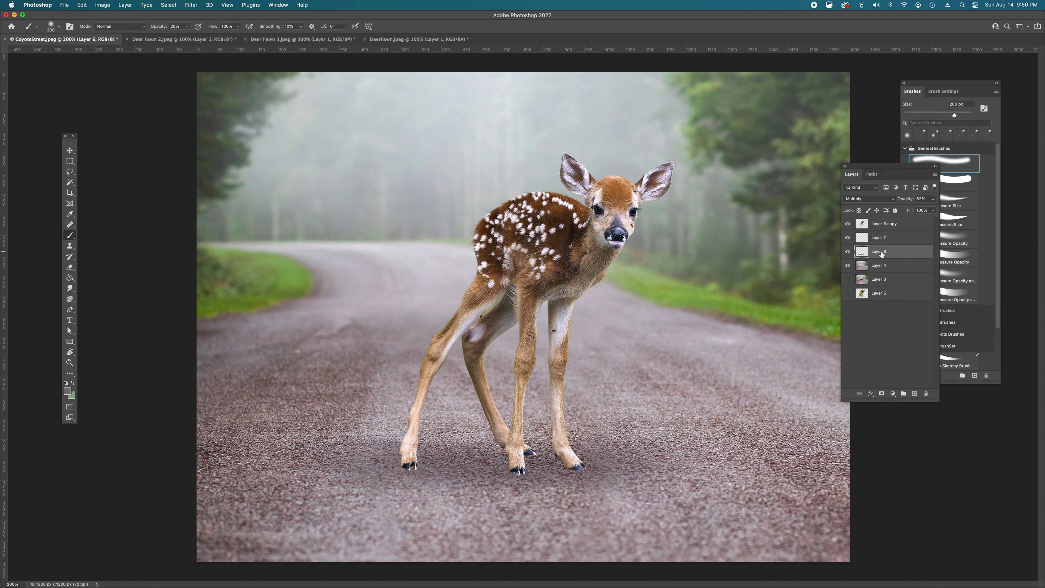
{"action": "type", "text": "Shadow"}
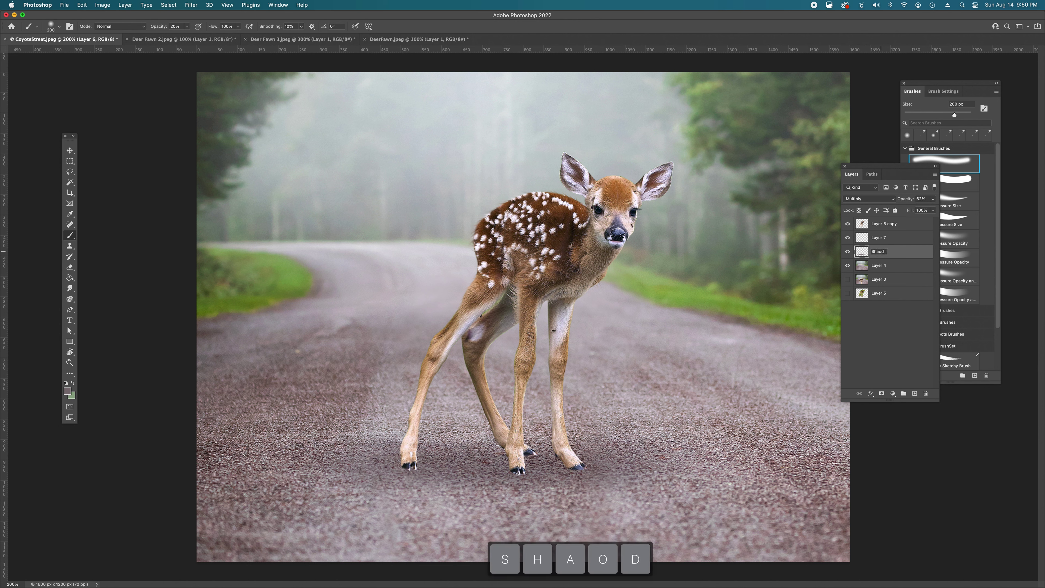
{"action": "double_click", "coordinate": [891, 223]}
{"action": "type", "text": "Deer"}
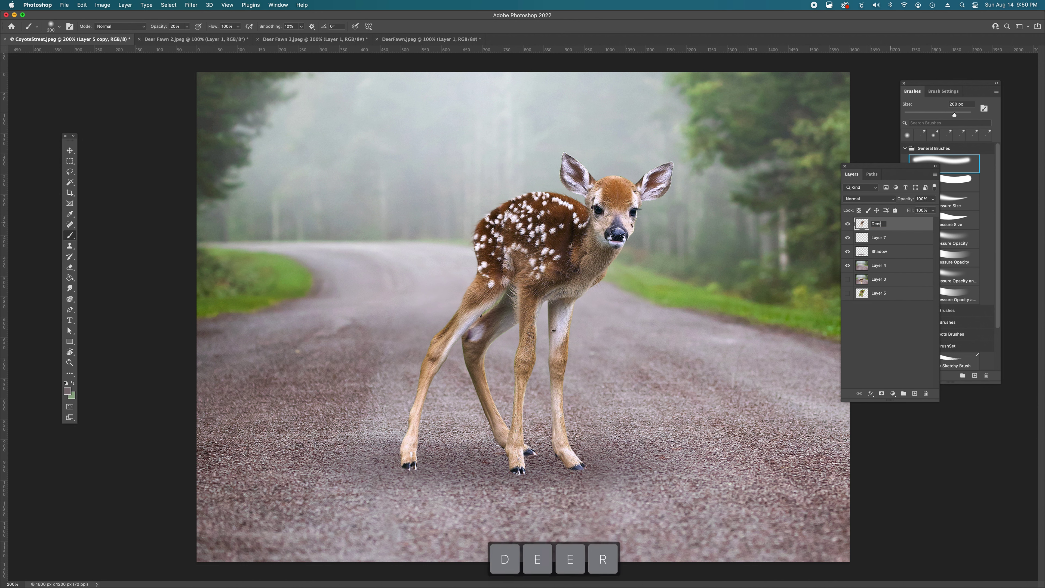
{"action": "double_click", "coordinate": [892, 266]}
{"action": "type", "text": "Street"}
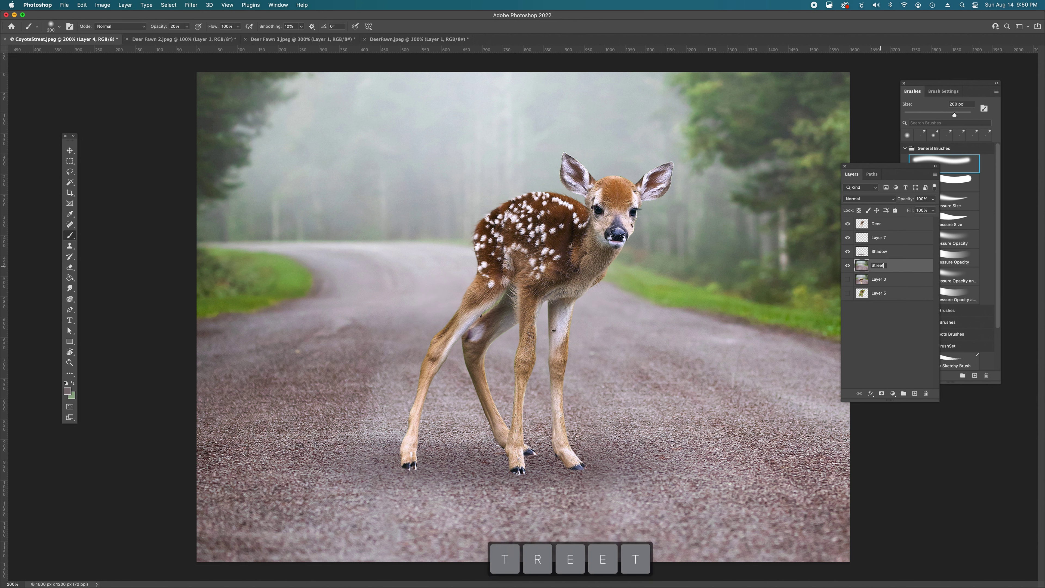
{"action": "double_click", "coordinate": [879, 237]}
{"action": "type", "text": "Feet Shadow"}
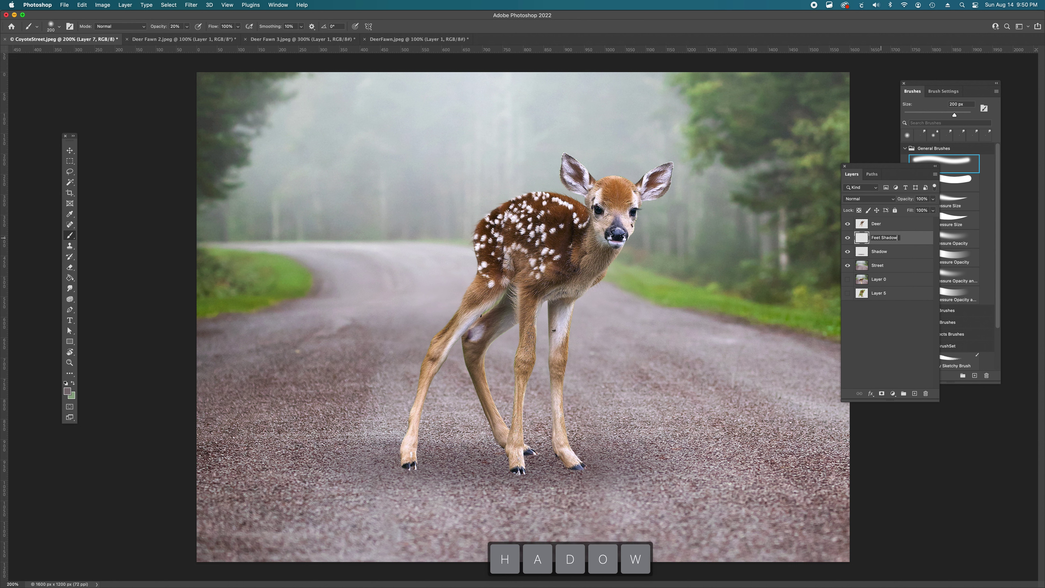
{"action": "key", "text": "Return"}
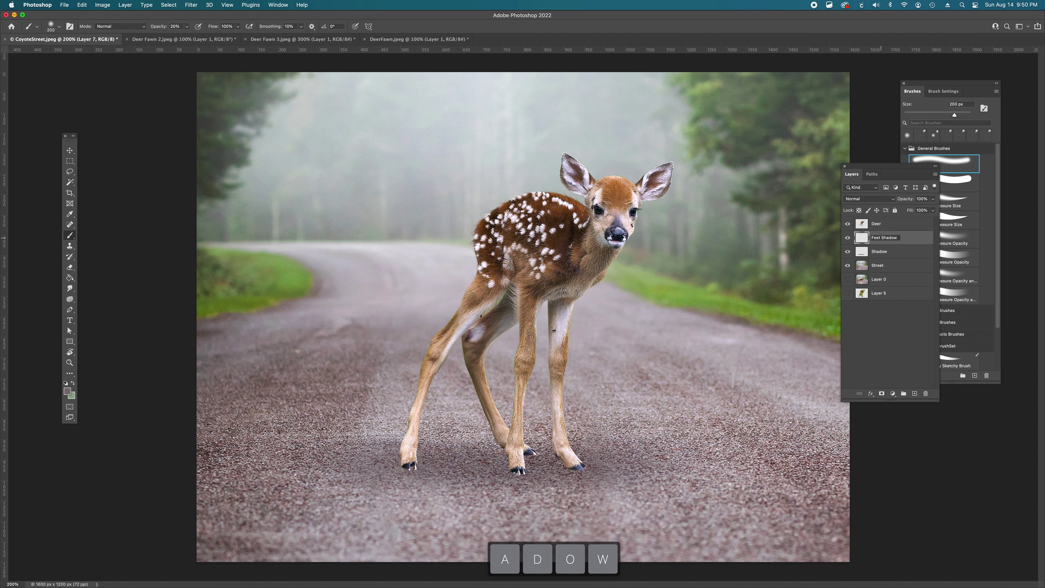
{"action": "left_click", "coordinate": [907, 331]}
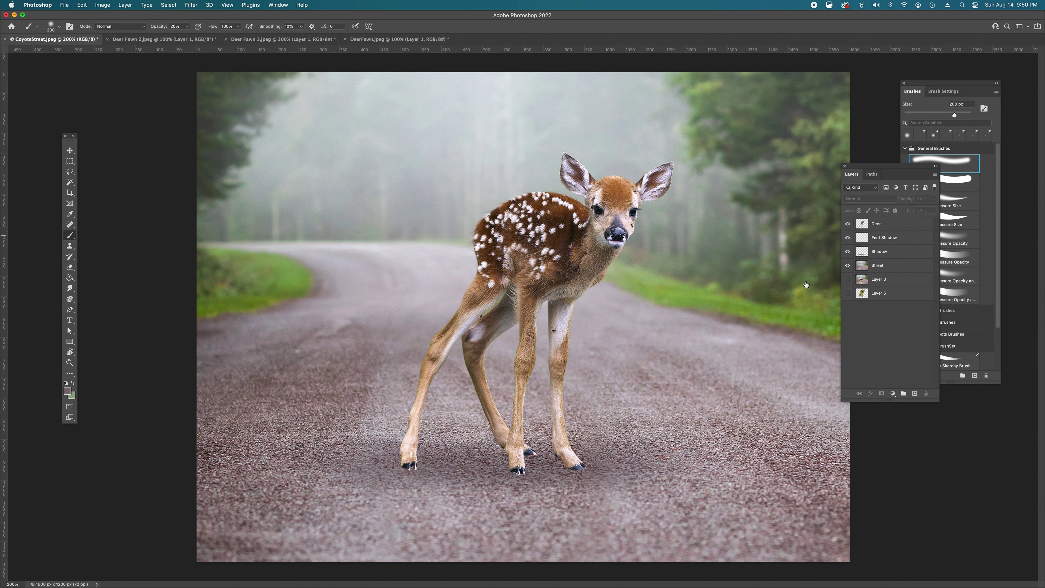
Set the Feet Shadow layer's blend mode to Multiply.
{"action": "left_click", "coordinate": [901, 238]}
{"action": "left_click", "coordinate": [875, 199]}
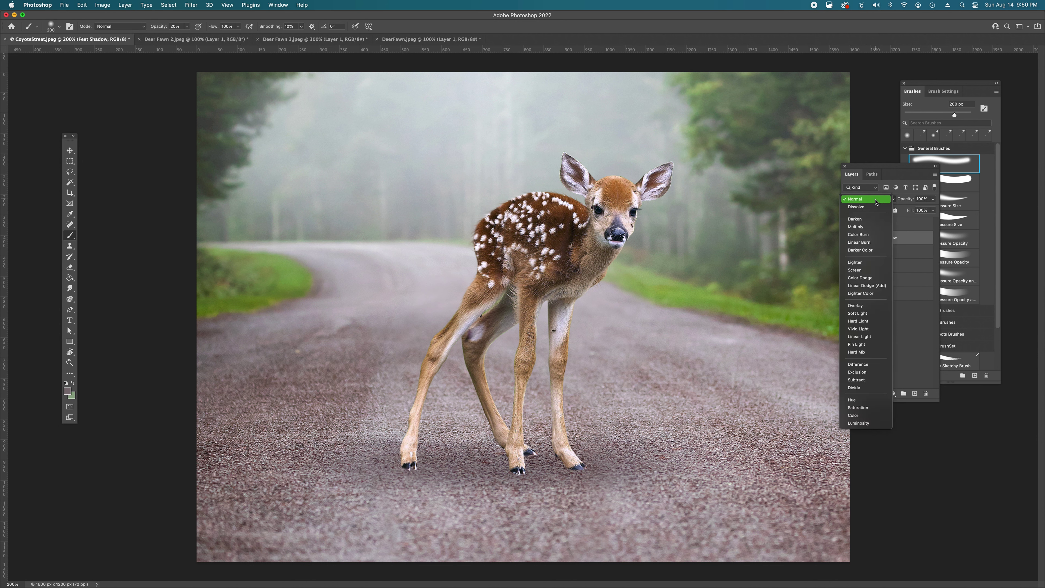
{"action": "left_click", "coordinate": [866, 227]}
Paint tight contact shadows around the fawn's hooves on the Feet Shadow layer with a soft 25 px Brush at 20% opacity.
{"action": "key", "text": "super+space"}
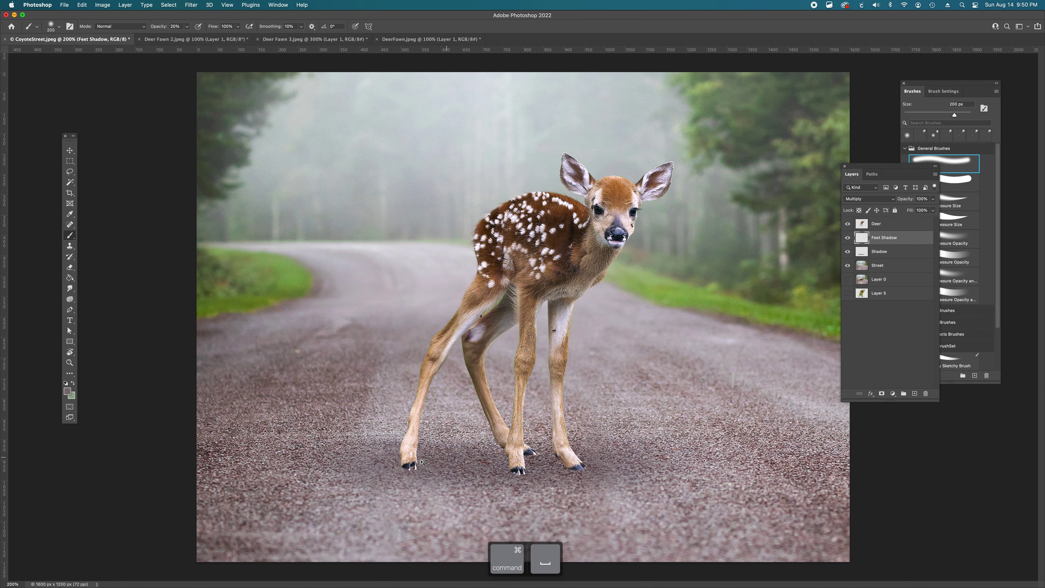
{"action": "left_click", "coordinate": [433, 469], "text": "super"}
{"action": "scroll", "coordinate": [433, 411], "scroll_direction": "down", "scroll_amount": 5}
{"action": "key", "text": "bracketleft"}
{"action": "key", "text": "bracketleft"}
{"action": "key", "text": "bracketleft"}
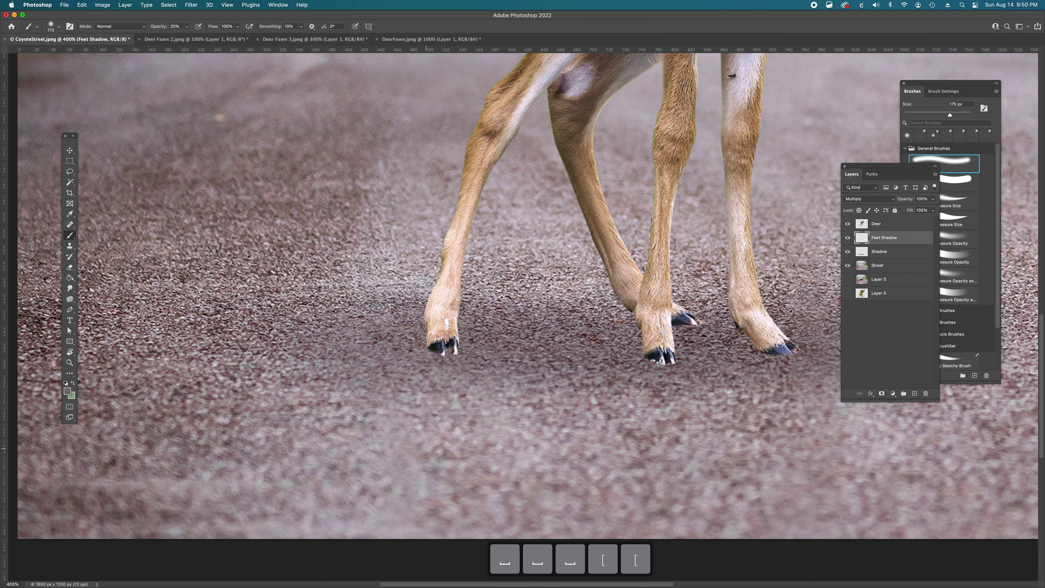
{"action": "key", "text": "bracketleft"}
{"action": "key", "text": "bracketleft"}
{"action": "key", "text": "bracketleft"}
{"action": "key", "text": "bracketleft"}
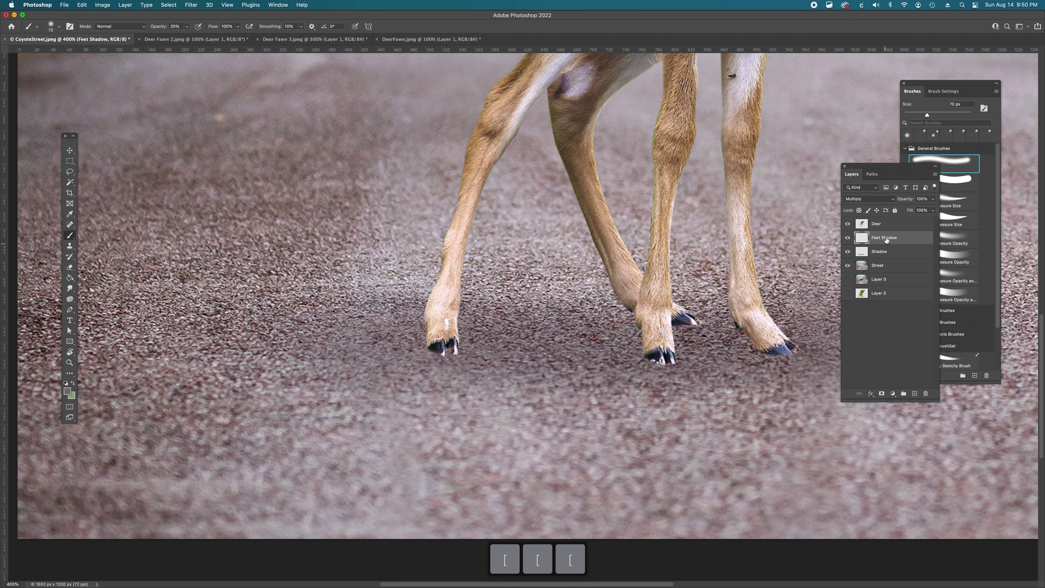
{"action": "key", "text": "bracketleft"}
{"action": "key", "text": "bracketleft"}
{"action": "key", "text": "bracketleft"}
{"action": "key", "text": "bracketleft"}
{"action": "key", "text": "bracketleft"}
{"action": "key", "text": "bracketleft"}
{"action": "key", "text": "bracketleft"}
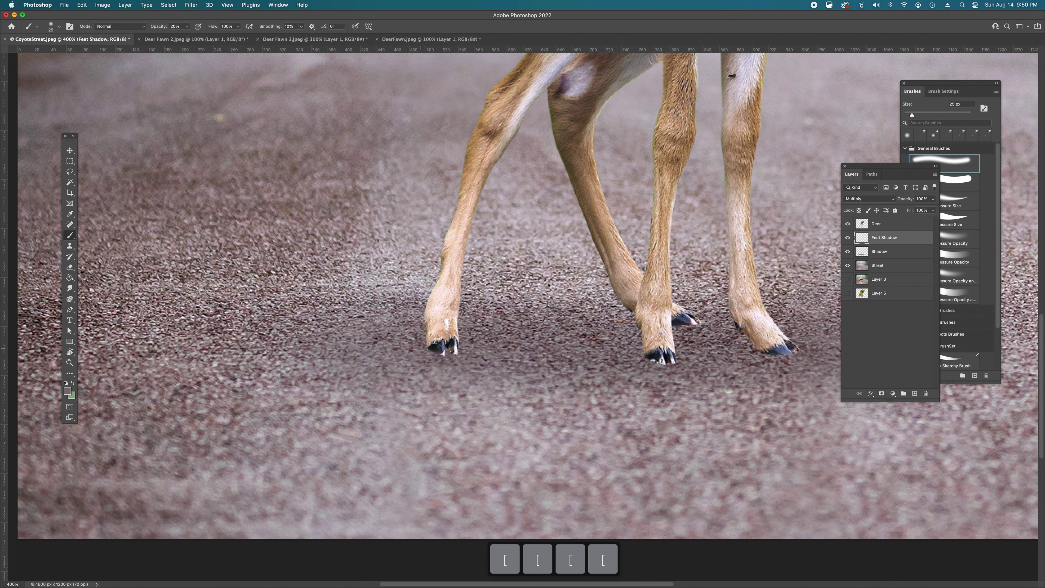
{"action": "left_click_drag", "start_coordinate": [407, 343], "coordinate": [416, 346]}
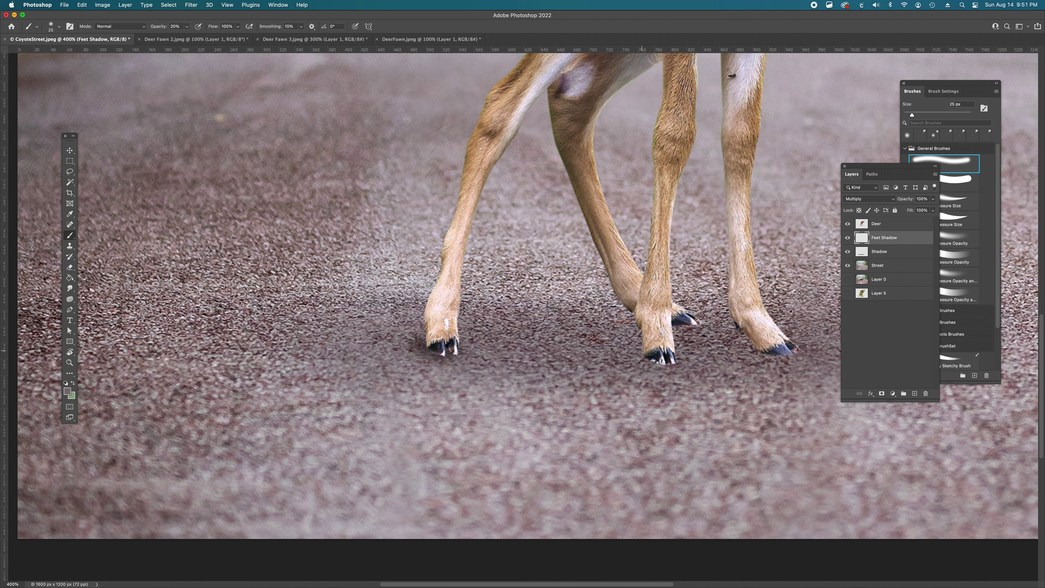
{"action": "left_click_drag", "start_coordinate": [636, 353], "coordinate": [699, 365]}
{"action": "mouse_move", "coordinate": [787, 351]}
{"action": "left_mouse_down"}
{"action": "mouse_move", "coordinate": [769, 350]}
{"action": "mouse_move", "coordinate": [794, 350]}
{"action": "left_mouse_up"}
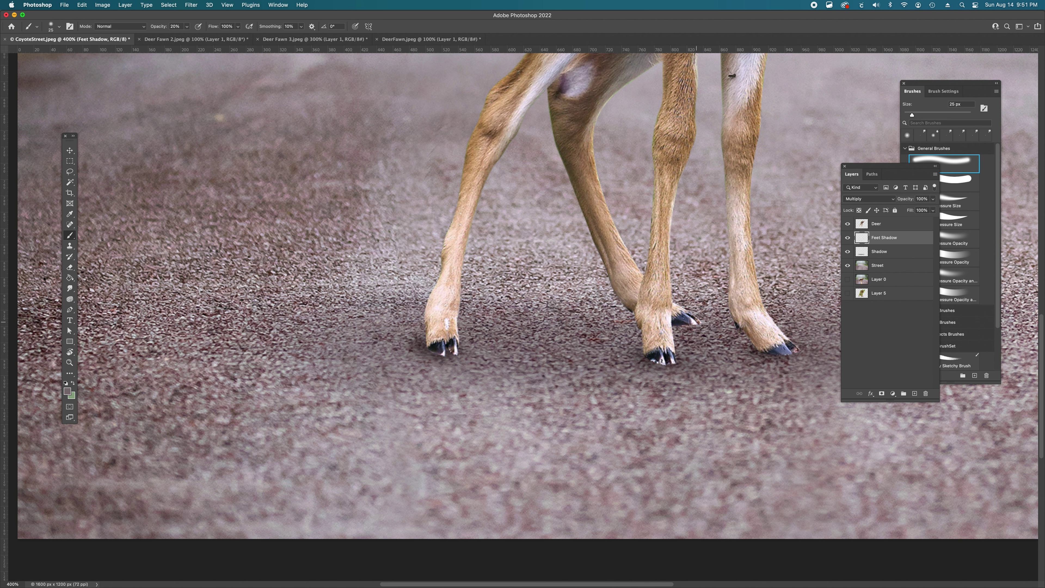
Deepen the contact shadow behind the rear hoof, beneath the middle hooves and around the leftmost hoof.
{"action": "left_click_drag", "start_coordinate": [702, 324], "coordinate": [695, 327]}
{"action": "mouse_move", "coordinate": [644, 356]}
{"action": "left_mouse_down"}
{"action": "mouse_move", "coordinate": [612, 355]}
{"action": "mouse_move", "coordinate": [710, 357]}
{"action": "left_mouse_up"}
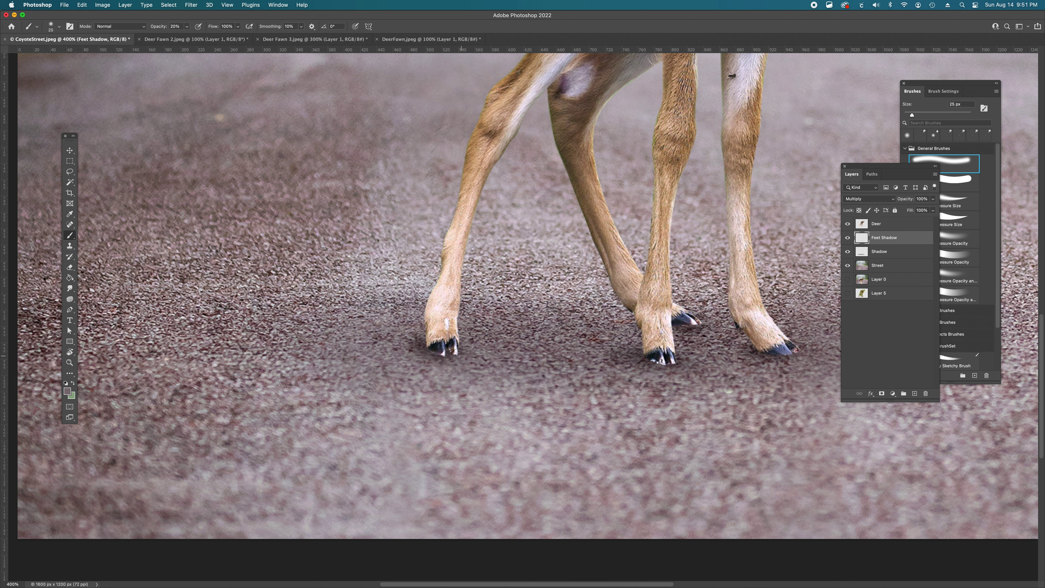
{"action": "left_click_drag", "start_coordinate": [438, 348], "coordinate": [463, 344]}
{"action": "left_click_drag", "start_coordinate": [436, 346], "coordinate": [425, 344]}
Lower the Feet Shadow layer's opacity to 74%.
{"action": "left_click", "coordinate": [579, 337], "text": "alt+super"}
{"action": "left_click", "coordinate": [578, 338], "text": "alt+super"}
{"action": "left_click", "coordinate": [579, 337], "text": "alt+super"}
{"action": "left_click", "coordinate": [576, 343], "text": "super"}
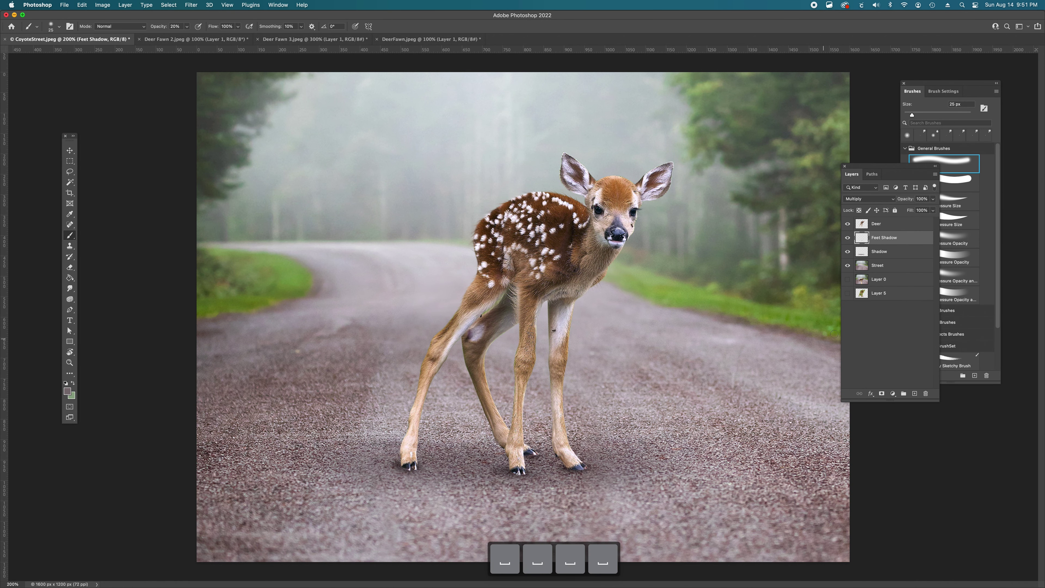
{"action": "left_click", "coordinate": [932, 199]}
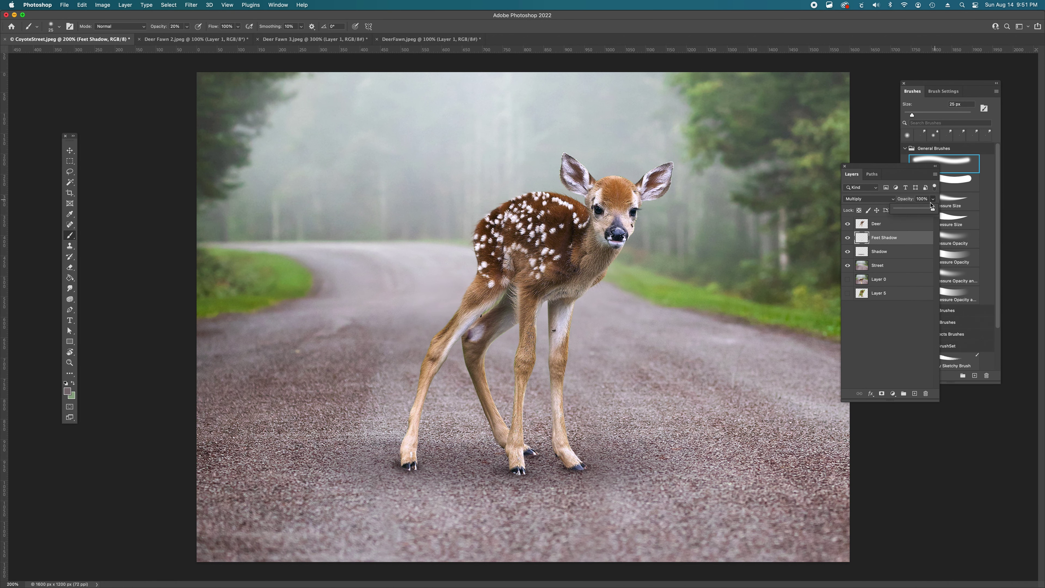
{"action": "left_click_drag", "start_coordinate": [924, 211], "coordinate": [923, 210]}
Select the fawn's lower legs on the Deer layer with an enlarged Quick Selection brush, undoing the last two strokes.
{"action": "left_click", "coordinate": [886, 226]}
{"action": "left_click", "coordinate": [886, 226]}
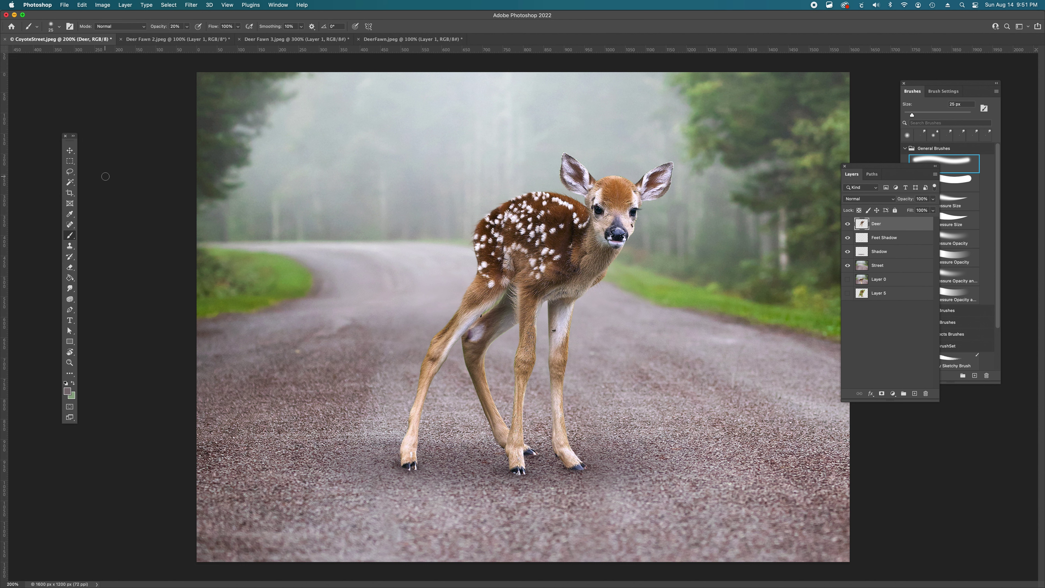
{"action": "left_click", "coordinate": [71, 183]}
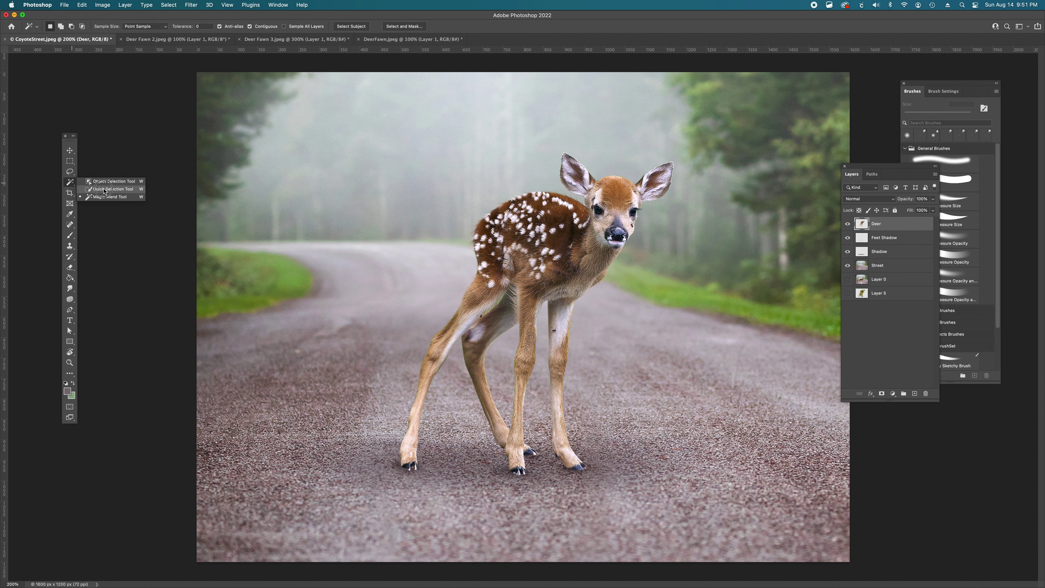
{"action": "left_click", "coordinate": [104, 189]}
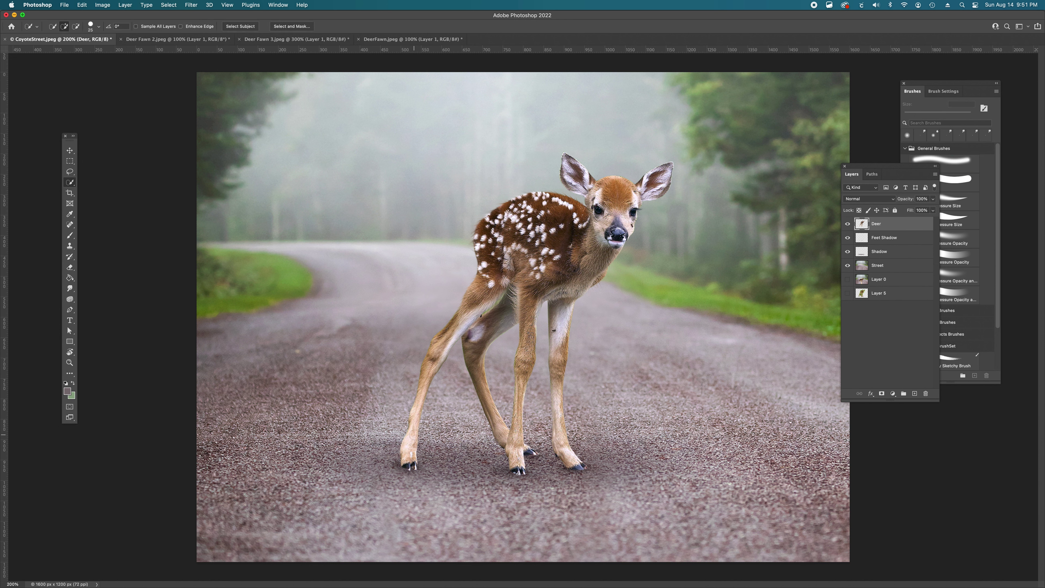
{"action": "key", "text": "bracketright"}
{"action": "key", "text": "bracketright"}
{"action": "key", "text": "bracketright"}
{"action": "key", "text": "bracketright"}
{"action": "key", "text": "bracketright"}
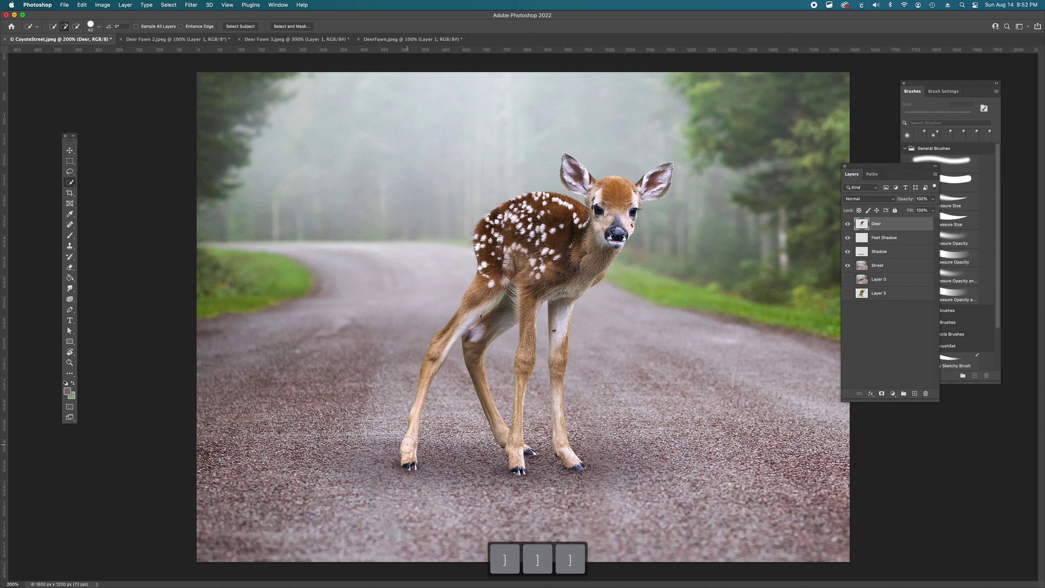
{"action": "mouse_move", "coordinate": [408, 450]}
{"action": "left_mouse_down"}
{"action": "mouse_move", "coordinate": [407, 469]}
{"action": "mouse_move", "coordinate": [501, 432]}
{"action": "mouse_move", "coordinate": [578, 457]}
{"action": "mouse_move", "coordinate": [596, 451]}
{"action": "left_mouse_up"}
{"action": "left_click_drag", "start_coordinate": [474, 428], "coordinate": [389, 437]}
{"action": "key", "text": "super+z"}
{"action": "key", "text": "super+z"}
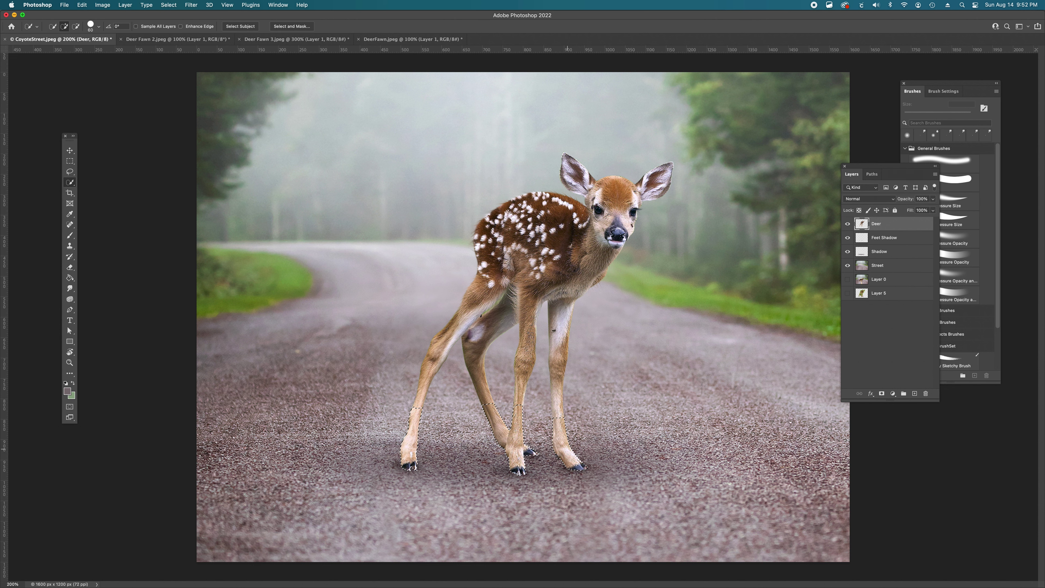
Extend the selection across all four lower legs and hooves, and undo the last stroke.
{"action": "mouse_move", "coordinate": [448, 431]}
{"action": "left_mouse_down"}
{"action": "mouse_move", "coordinate": [481, 413]}
{"action": "mouse_move", "coordinate": [549, 424]}
{"action": "left_mouse_up"}
{"action": "left_click_drag", "start_coordinate": [581, 463], "coordinate": [409, 468]}
{"action": "key", "text": "super+z"}
{"action": "left_click", "coordinate": [453, 450], "text": "super"}
{"action": "left_click", "coordinate": [484, 475], "text": "super"}
{"action": "left_click_drag", "start_coordinate": [484, 475], "coordinate": [484, 437]}
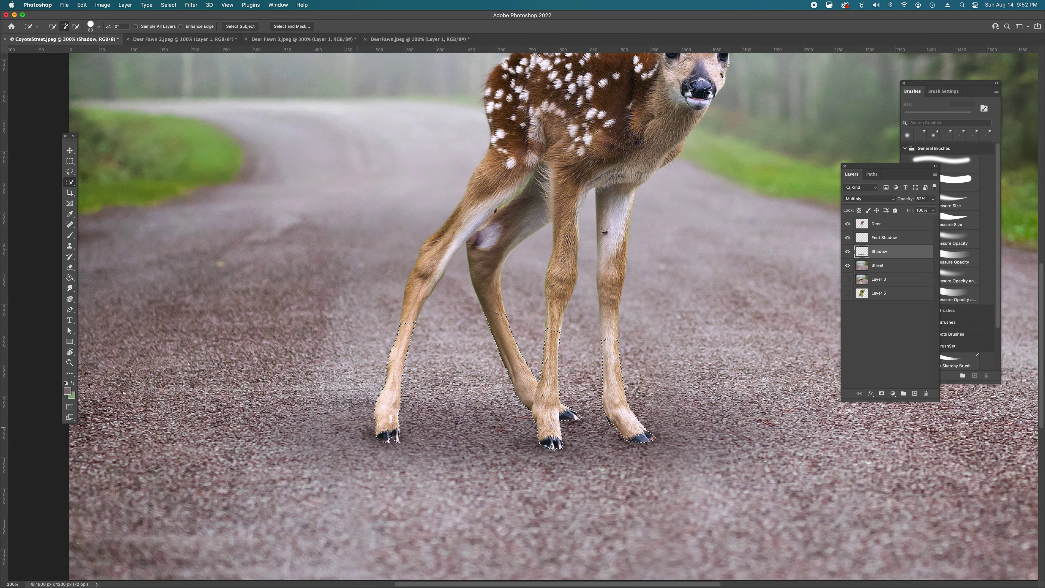
Add a new layer above the Deer layer and shade the selected lower legs with a soft 150 px Brush at 20% opacity.
{"action": "left_click", "coordinate": [897, 240]}
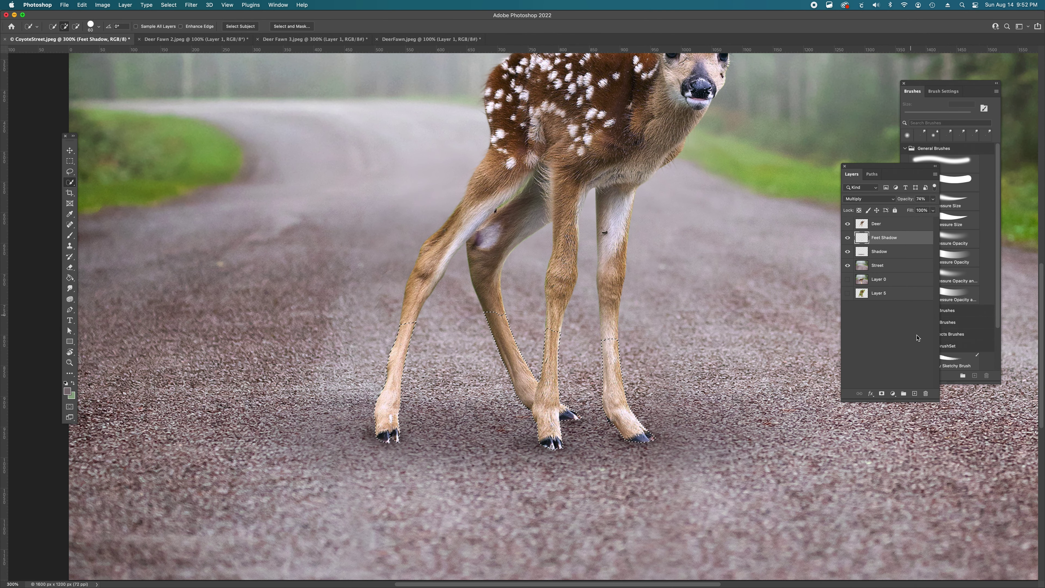
{"action": "left_click", "coordinate": [914, 393]}
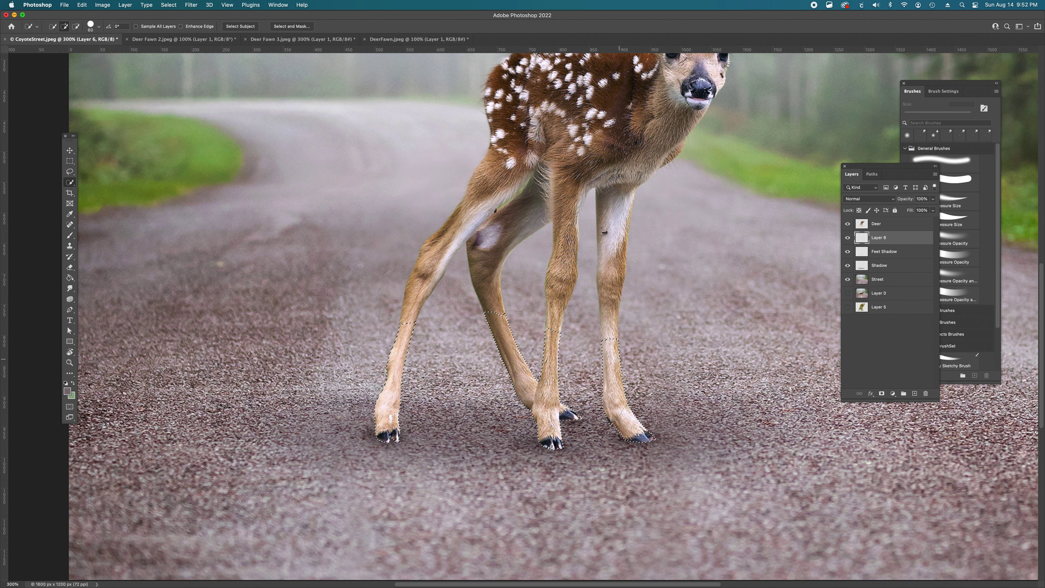
{"action": "key", "text": "b"}
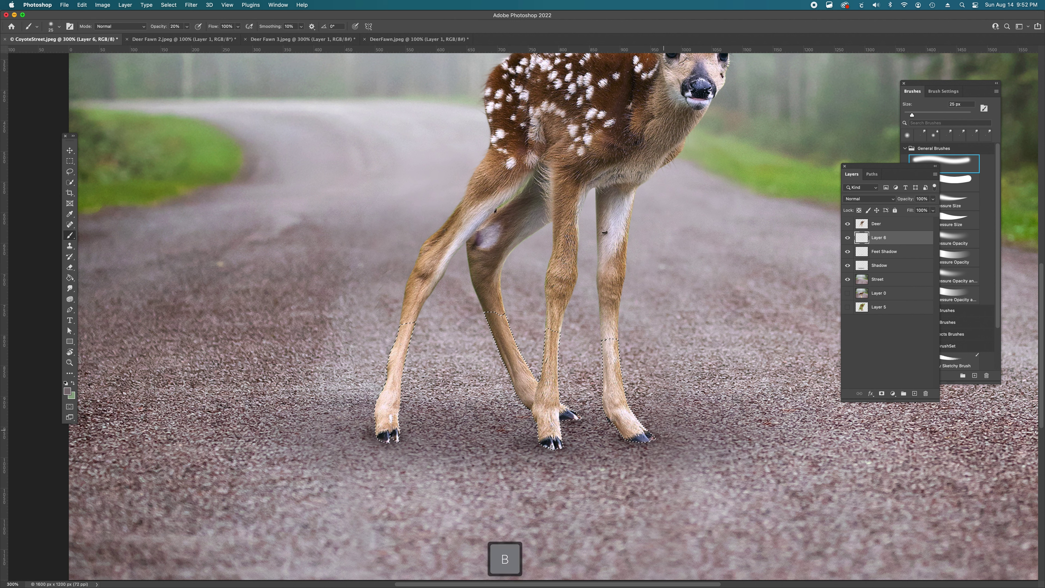
{"action": "key", "text": "bracketright"}
{"action": "key", "text": "bracketright"}
{"action": "key", "text": "bracketright"}
{"action": "key", "text": "bracketright"}
{"action": "key", "text": "bracketright"}
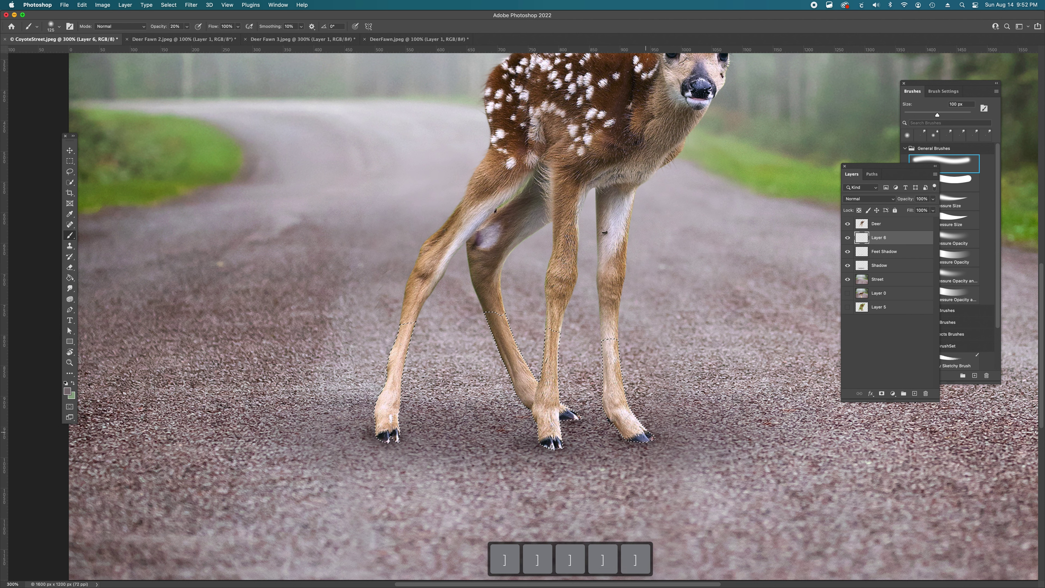
{"action": "key", "text": "bracketright"}
{"action": "key", "text": "bracketright"}
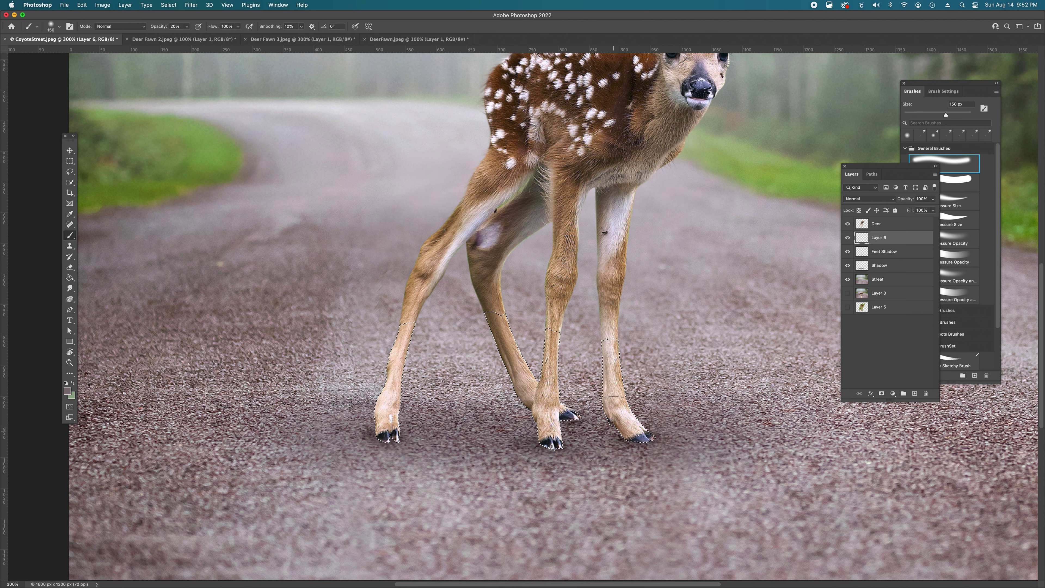
{"action": "left_click_drag", "start_coordinate": [895, 239], "coordinate": [894, 212]}
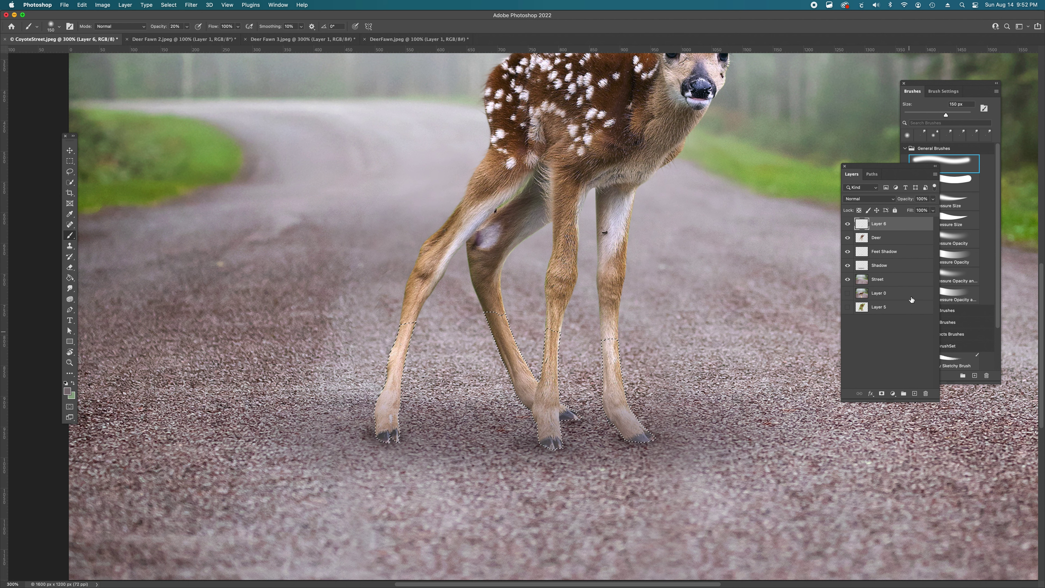
Blend the leg shading layer in Multiply mode at about 78% opacity and clear the selection.
{"action": "left_click", "coordinate": [876, 198]}
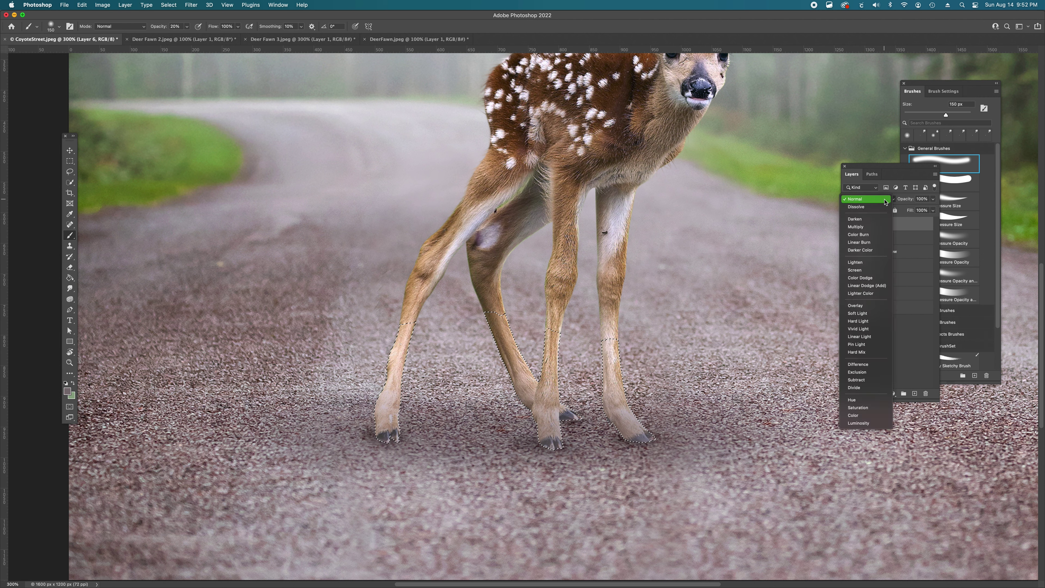
{"action": "left_click", "coordinate": [864, 227]}
{"action": "left_click", "coordinate": [932, 199]}
{"action": "left_click_drag", "start_coordinate": [934, 208], "coordinate": [924, 210]}
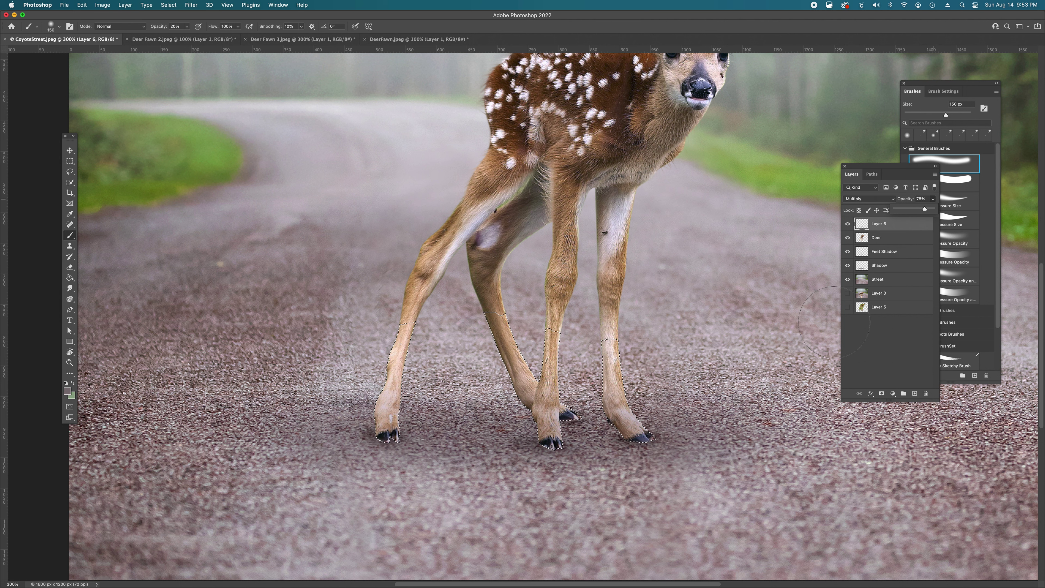
{"action": "key", "text": "super+d"}
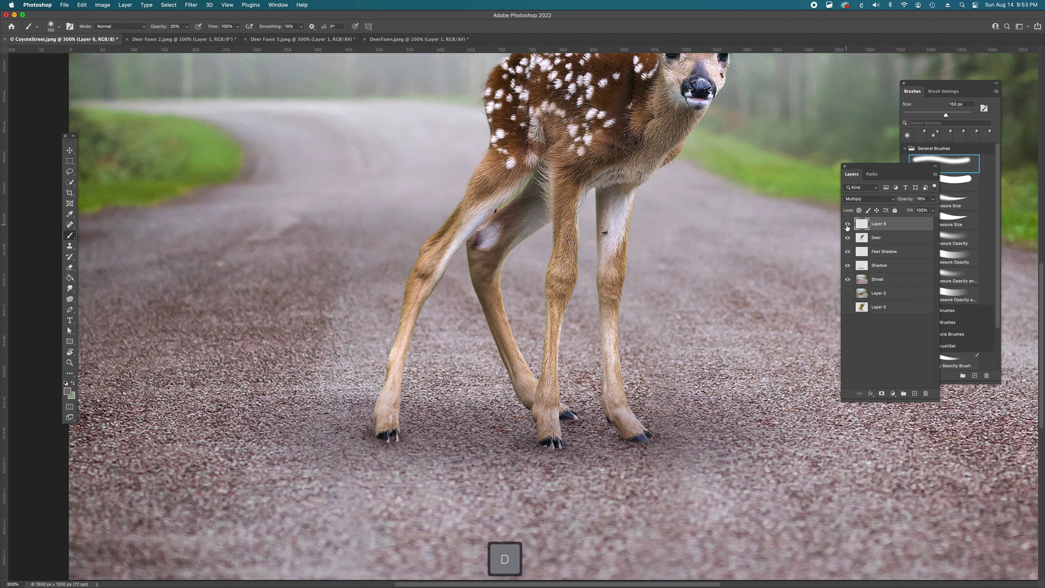
Check the leg shading by hiding and showing its layer, and lower the layer's opacity to about 42%.
{"action": "left_click", "coordinate": [847, 224]}
{"action": "left_click", "coordinate": [846, 224]}
{"action": "left_click", "coordinate": [847, 224]}
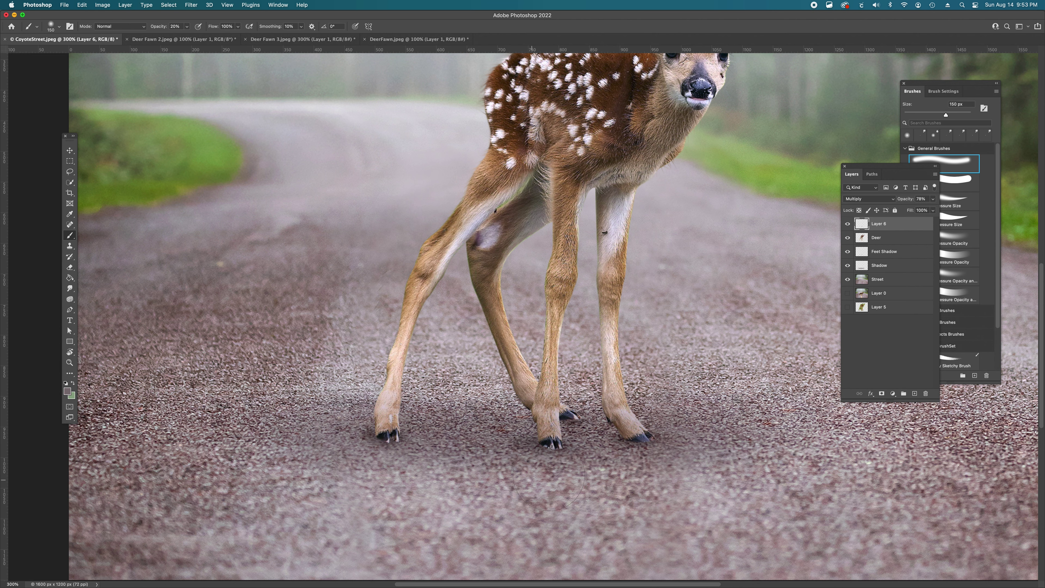
{"action": "left_click", "coordinate": [596, 382], "text": "alt+super"}
{"action": "left_click", "coordinate": [595, 380], "text": "alt+super"}
{"action": "left_click", "coordinate": [595, 380], "text": "alt+super"}
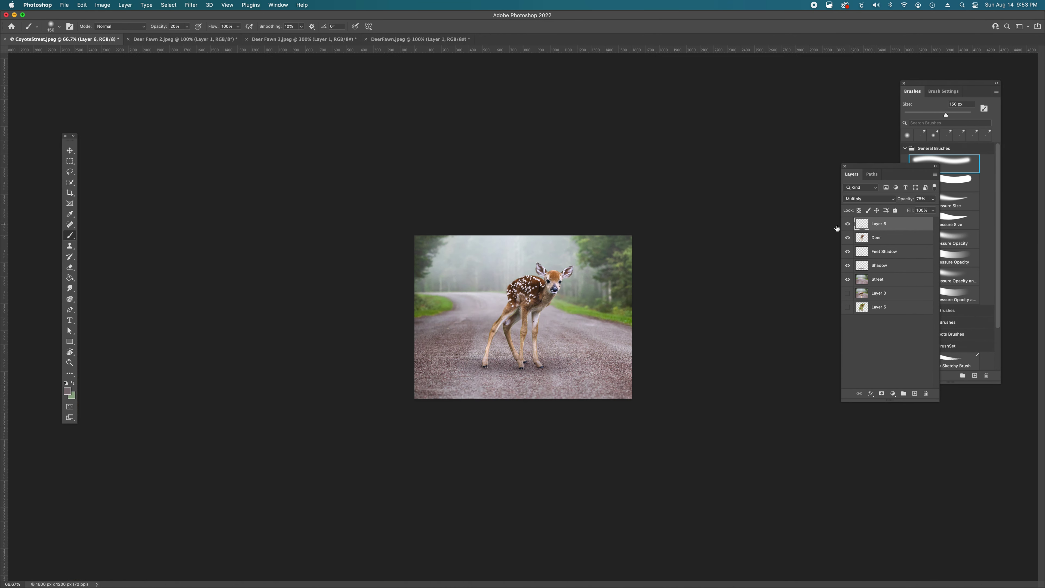
{"action": "left_click", "coordinate": [847, 224]}
{"action": "left_click", "coordinate": [847, 224]}
{"action": "left_click", "coordinate": [932, 199]}
{"action": "left_click_drag", "start_coordinate": [918, 212], "coordinate": [912, 211]}
Compare the fawn's lower legs with the leg shading layer hidden and shown.
{"action": "left_click", "coordinate": [847, 224]}
{"action": "left_click", "coordinate": [847, 223]}
{"action": "left_click", "coordinate": [846, 224]}
{"action": "left_click", "coordinate": [847, 224]}
{"action": "left_click", "coordinate": [847, 224]}
{"action": "left_click", "coordinate": [847, 224]}
{"action": "left_click", "coordinate": [846, 224]}
{"action": "left_click", "coordinate": [846, 224]}
{"action": "left_click", "coordinate": [847, 224]}
{"action": "left_click", "coordinate": [520, 345], "text": "super"}
{"action": "left_click", "coordinate": [519, 345], "text": "super"}
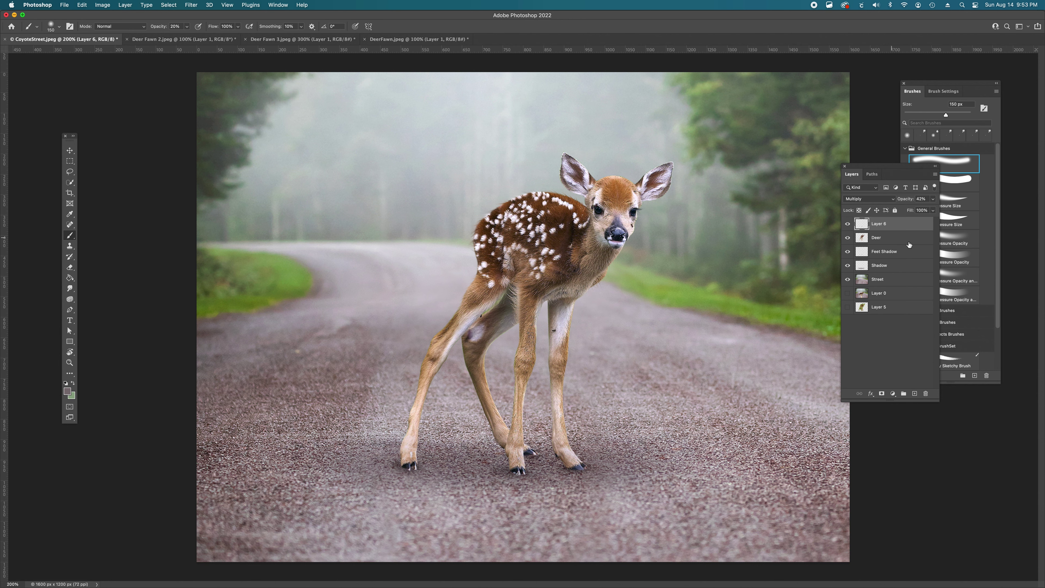
Compare the finished composite with the original coyote photo by switching the visibility of their layers.
{"action": "left_click", "coordinate": [882, 293]}
{"action": "left_click_drag", "start_coordinate": [847, 279], "coordinate": [851, 227]}
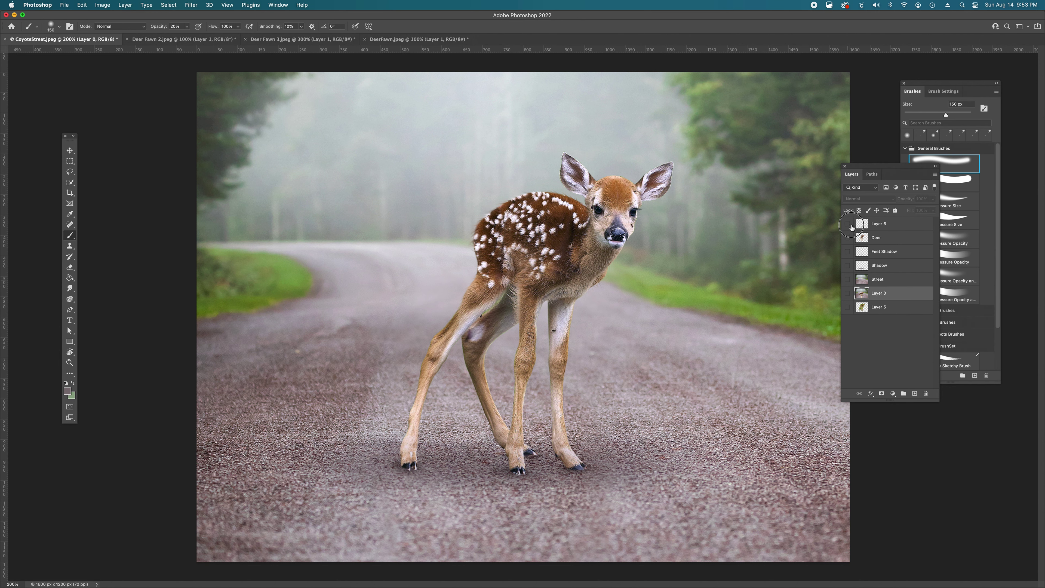
{"action": "left_click", "coordinate": [848, 294]}
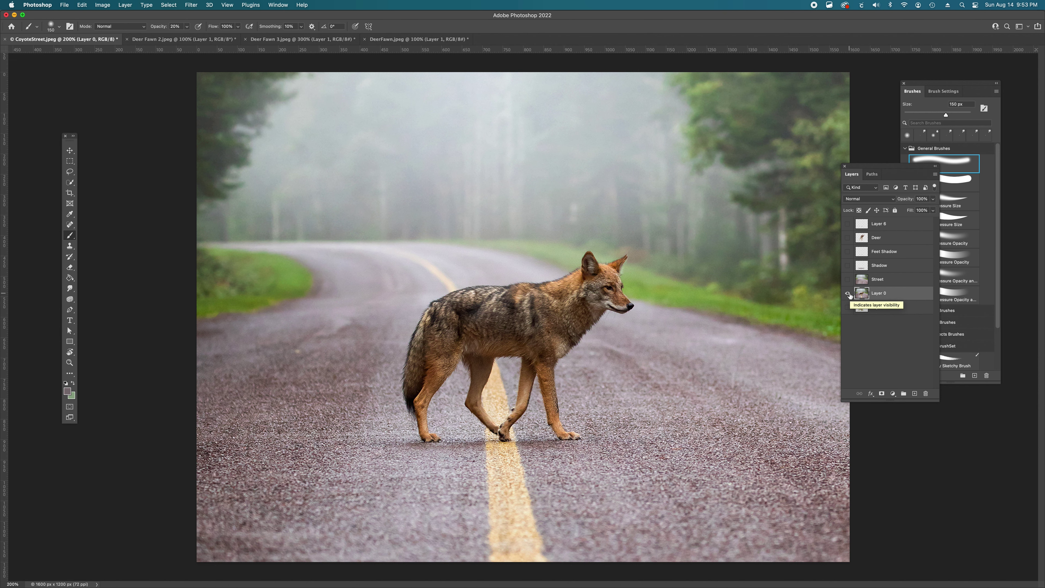
{"action": "left_click", "coordinate": [848, 293]}
{"action": "left_click_drag", "start_coordinate": [847, 280], "coordinate": [863, 227]}
{"action": "left_click", "coordinate": [847, 224]}
{"action": "left_click", "coordinate": [847, 224]}
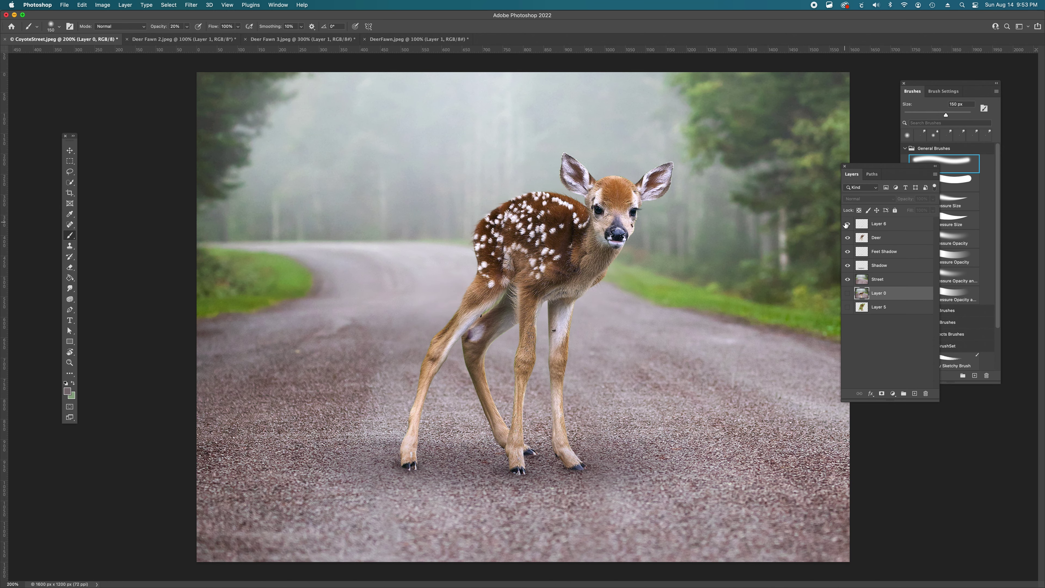